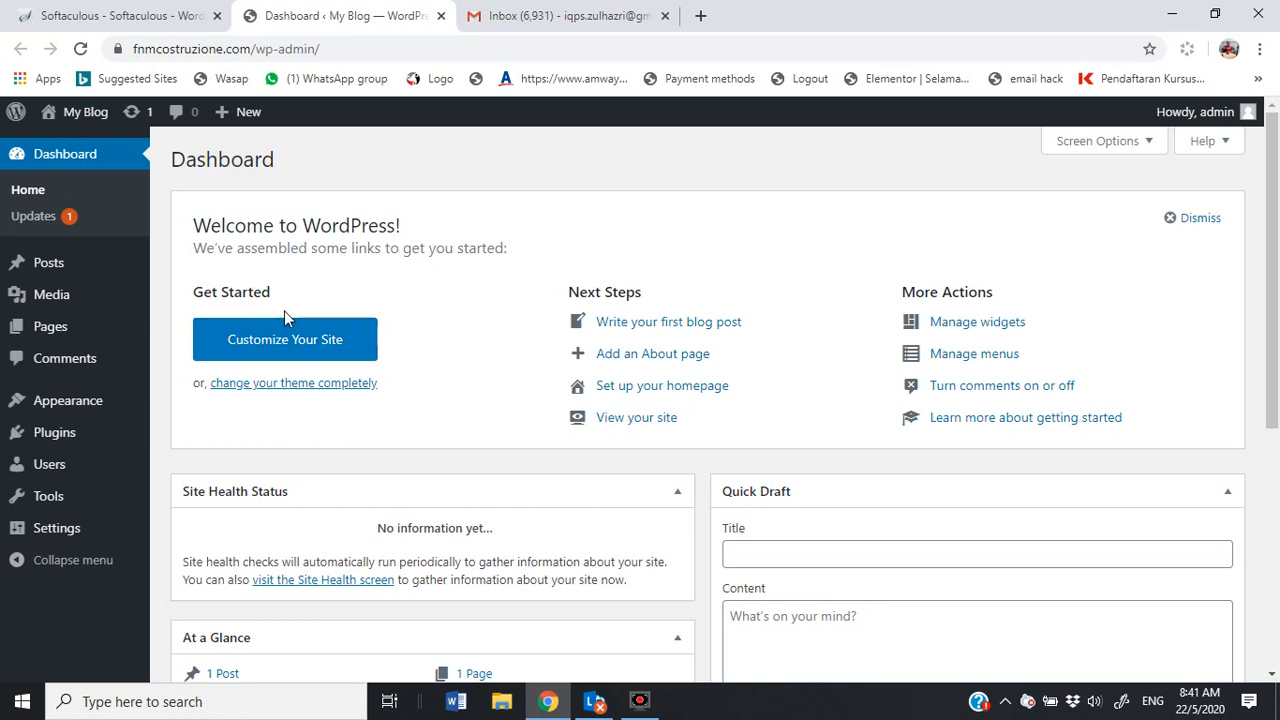
Step: Go to Plugins > Add New from the admin sidebar
mouse_move(57, 445)
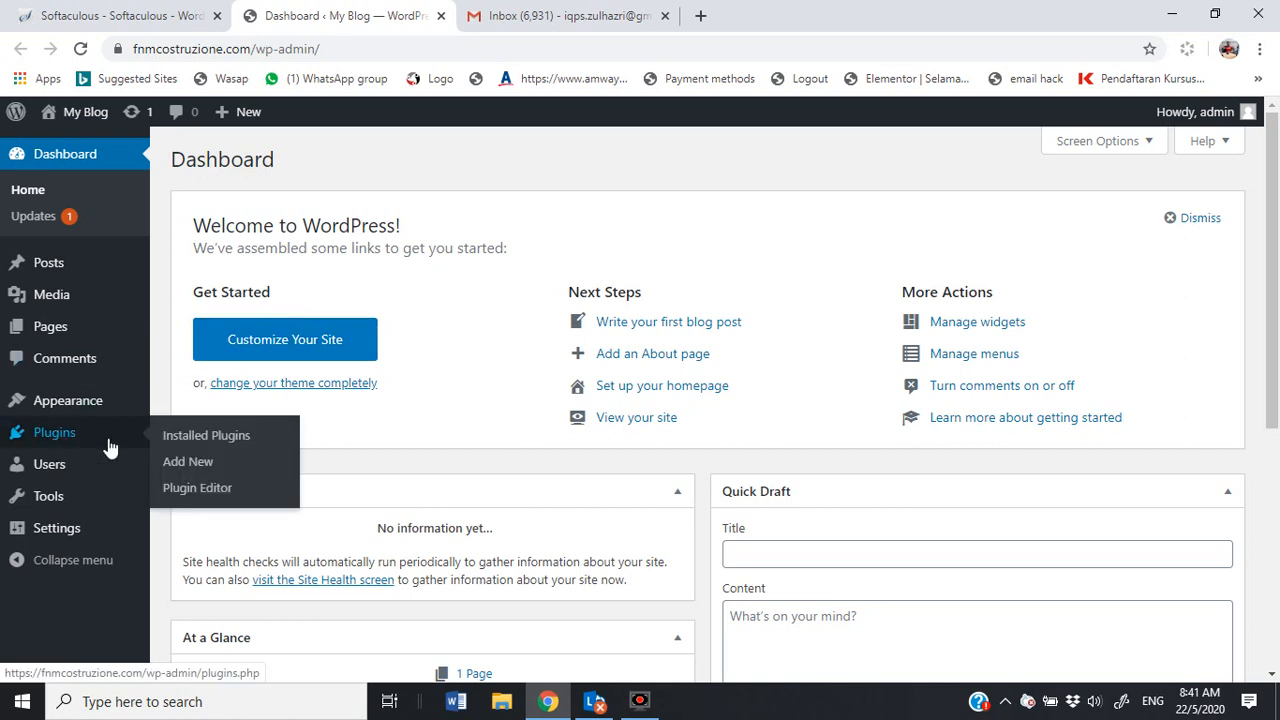
click(220, 468)
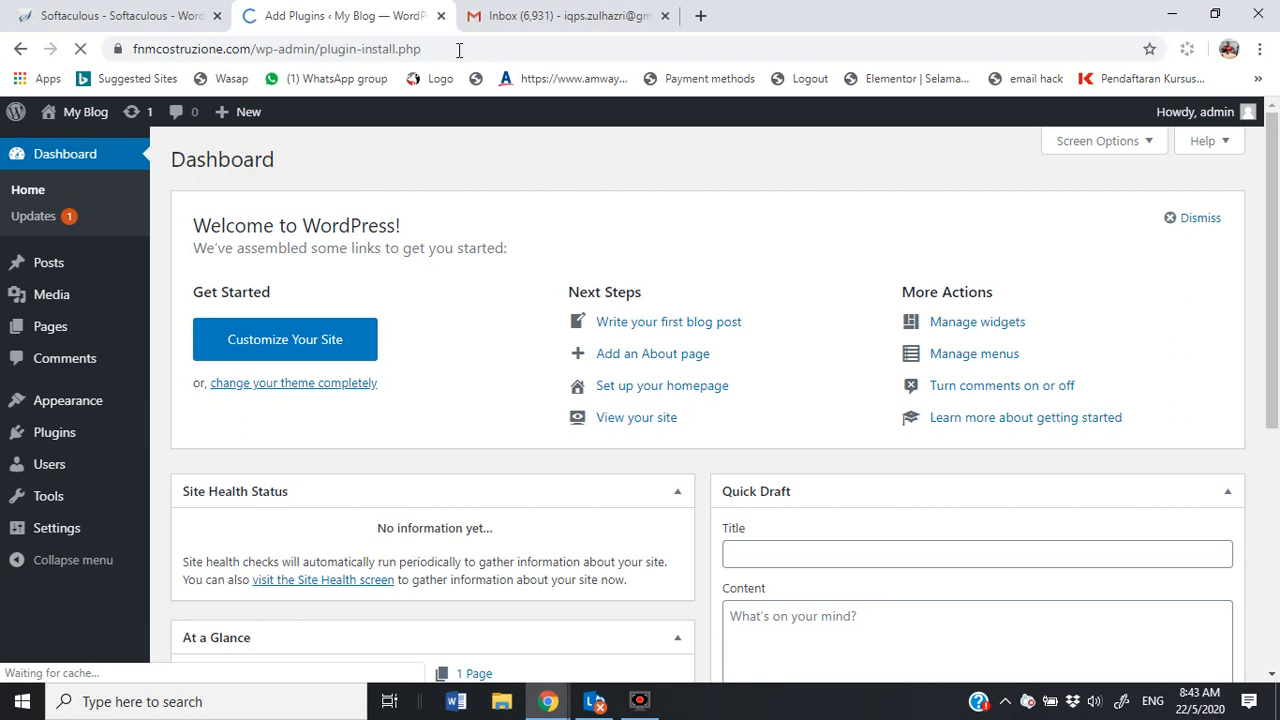
Step: Search the plugin directory for 'elementor'
click(459, 49)
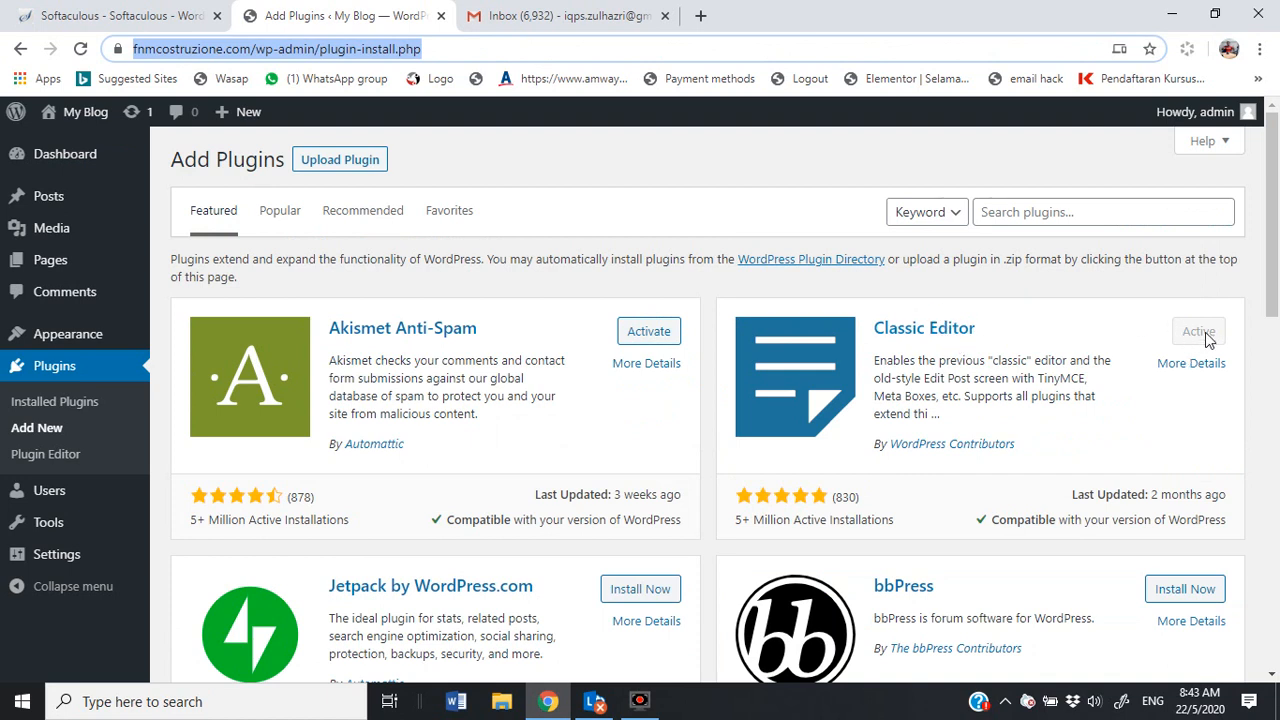
click(1048, 216)
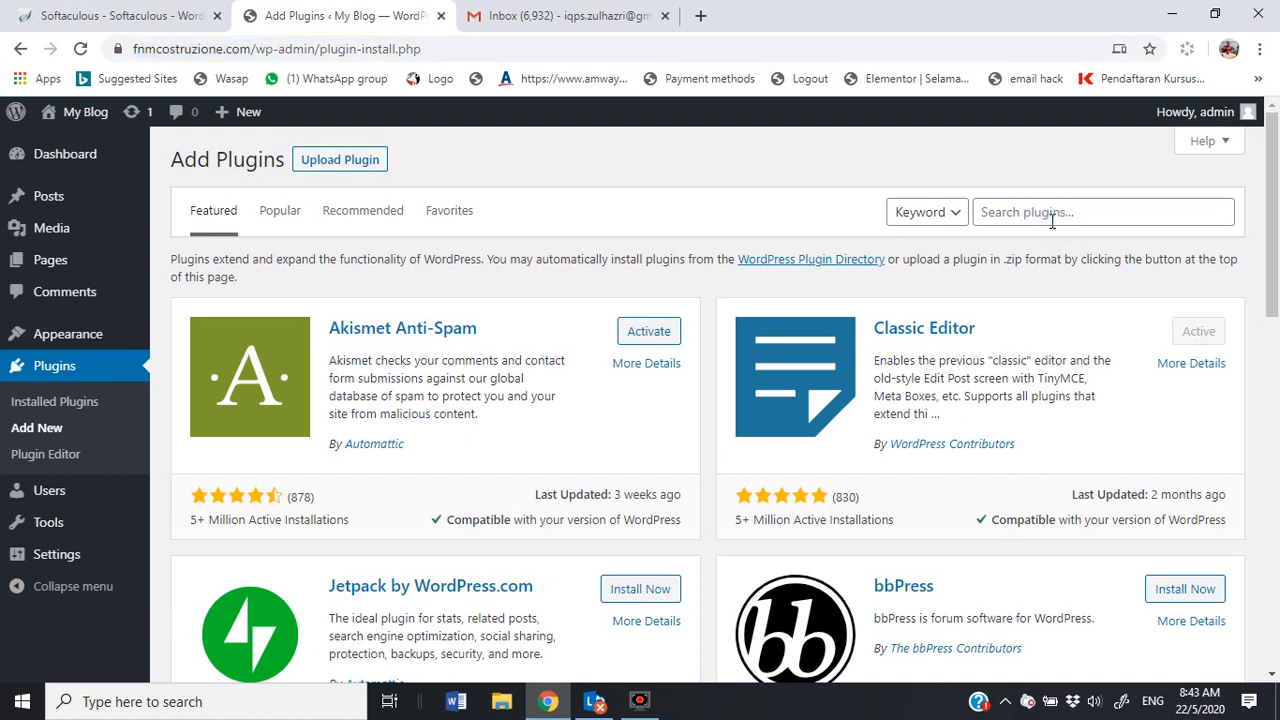
click(1057, 213)
click(1078, 208)
click(1058, 214)
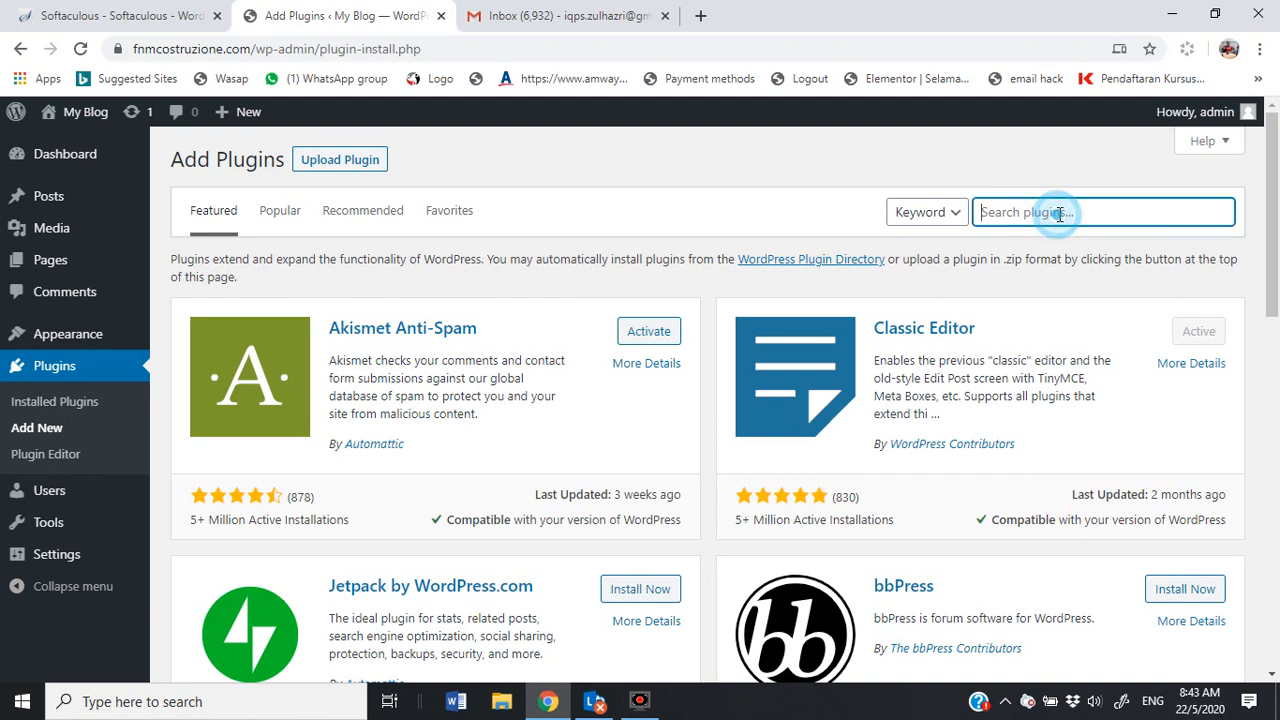
text(e)
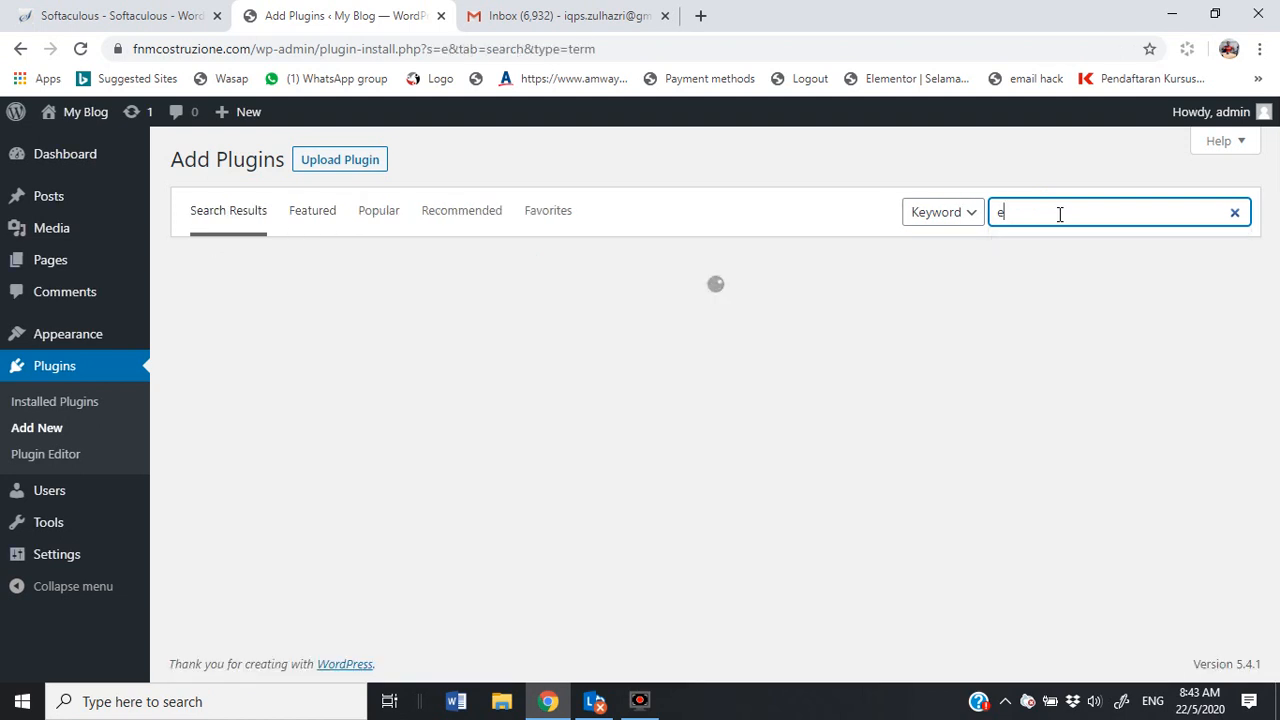
text(l)
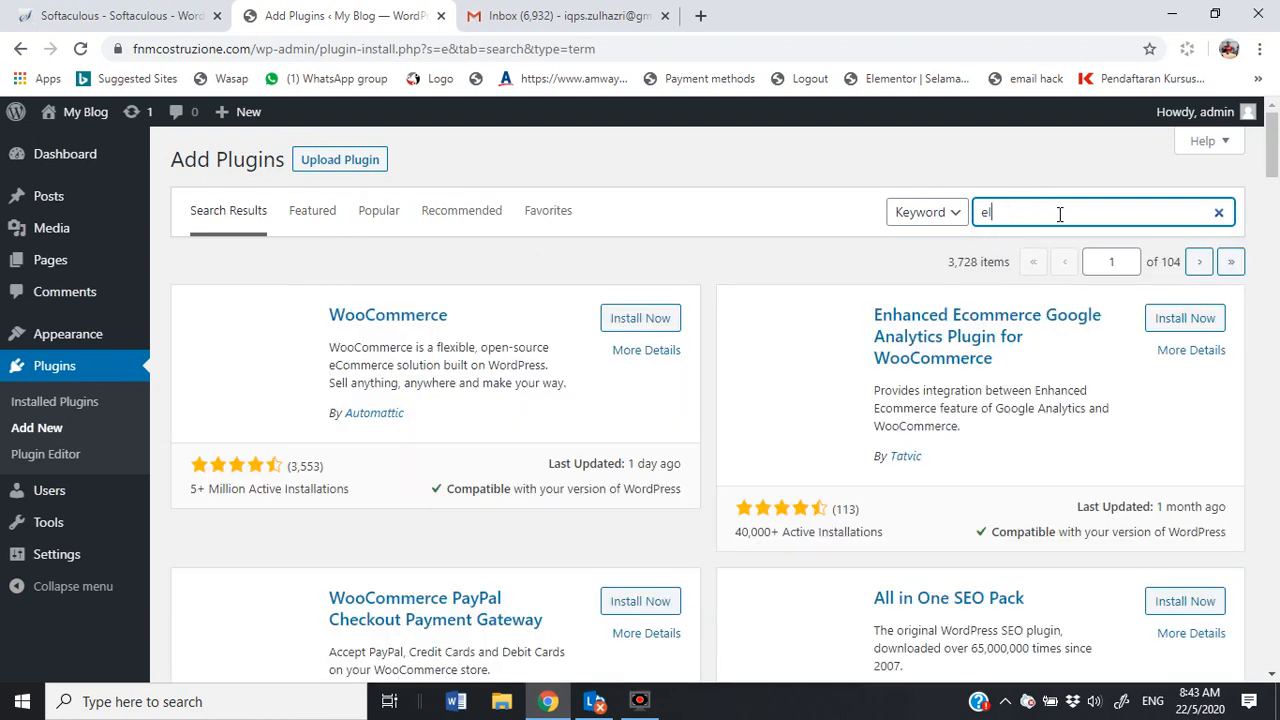
text(e)
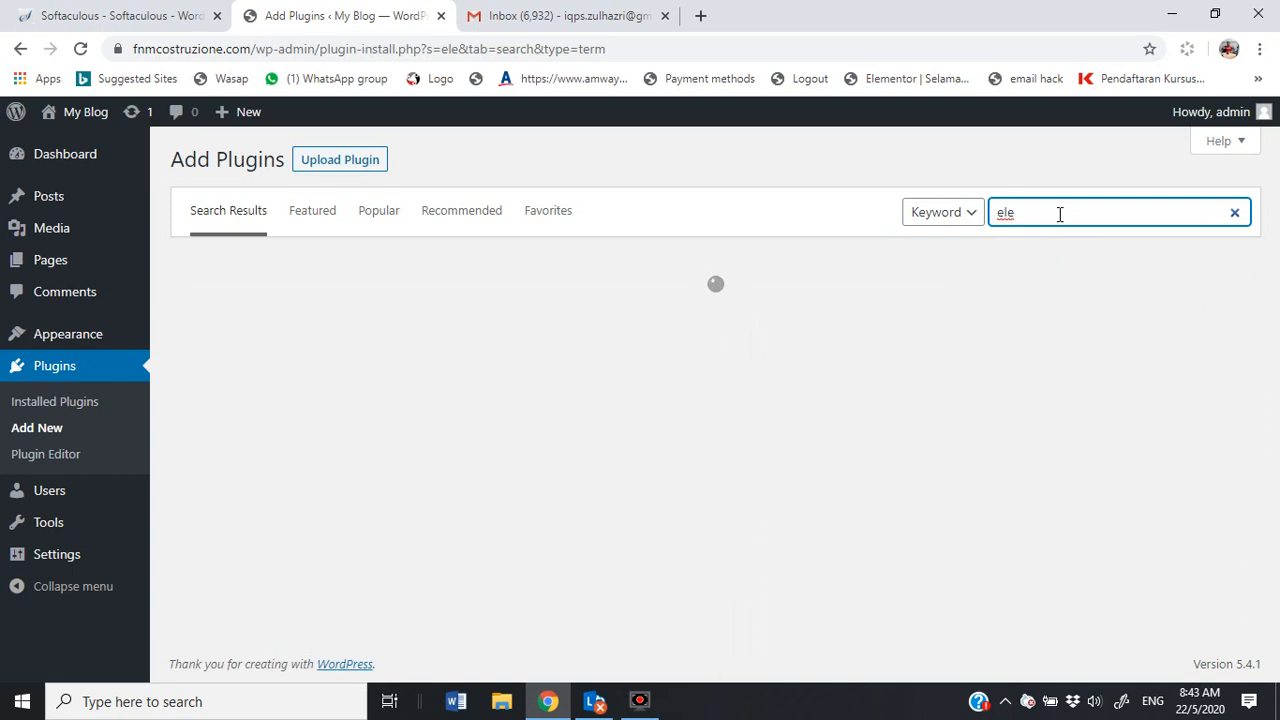
text(me)
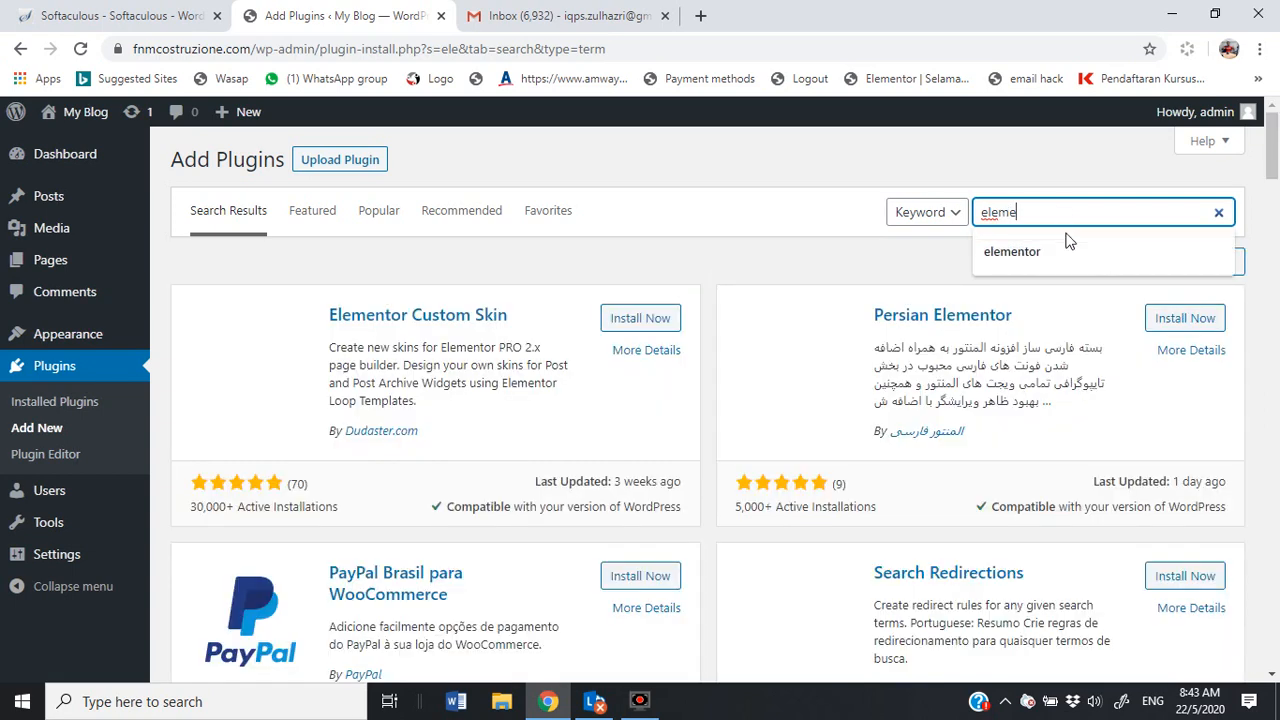
click(1066, 250)
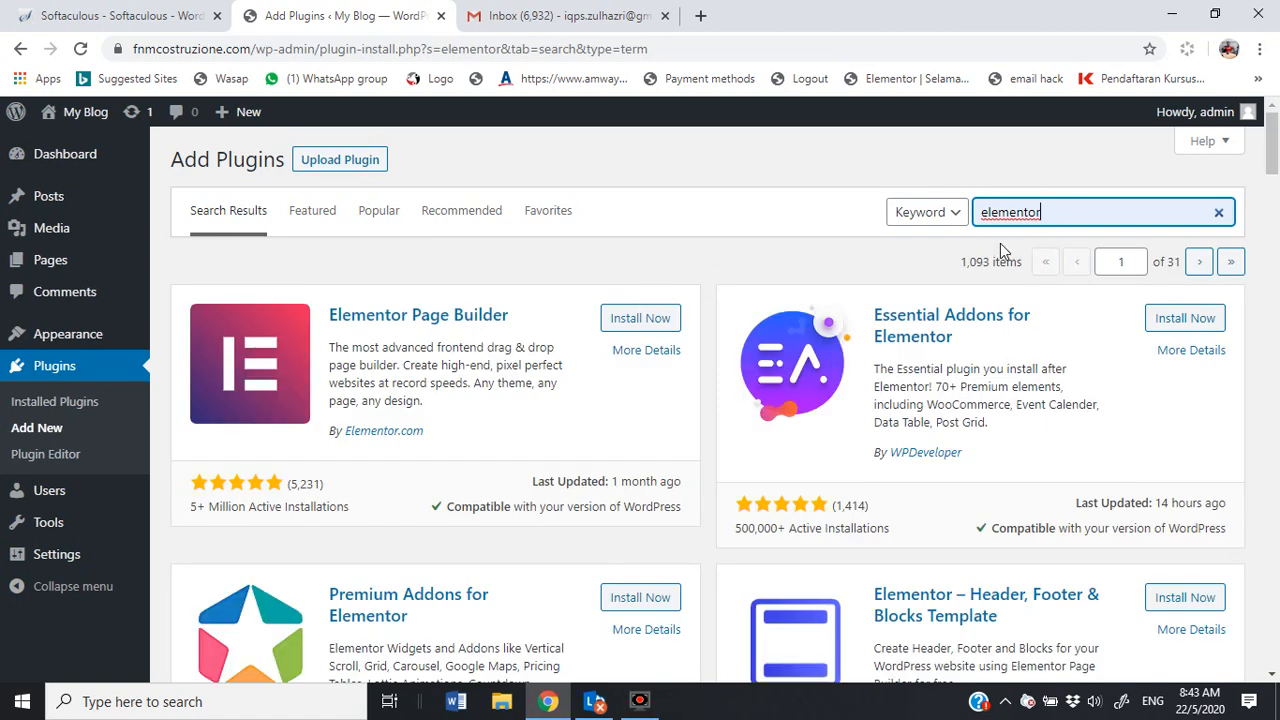
Step: Install and activate Elementor Page Builder, then return to the installed plugins list
click(648, 320)
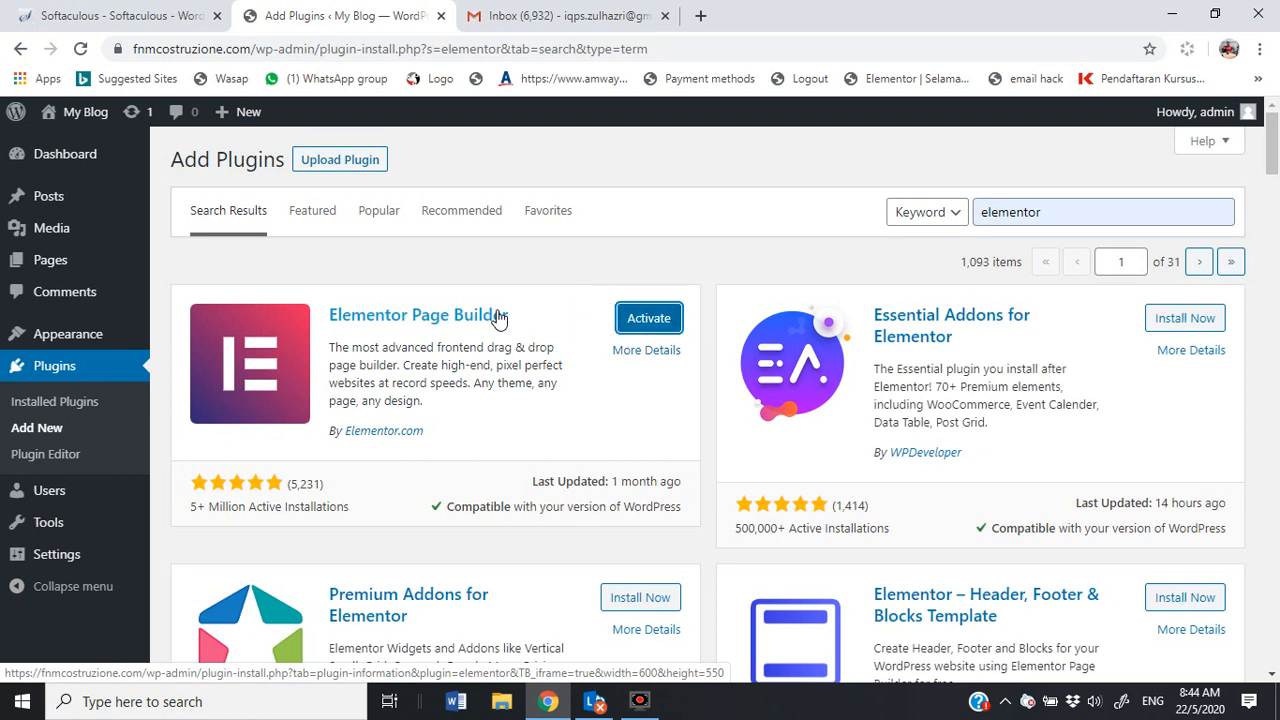
click(661, 322)
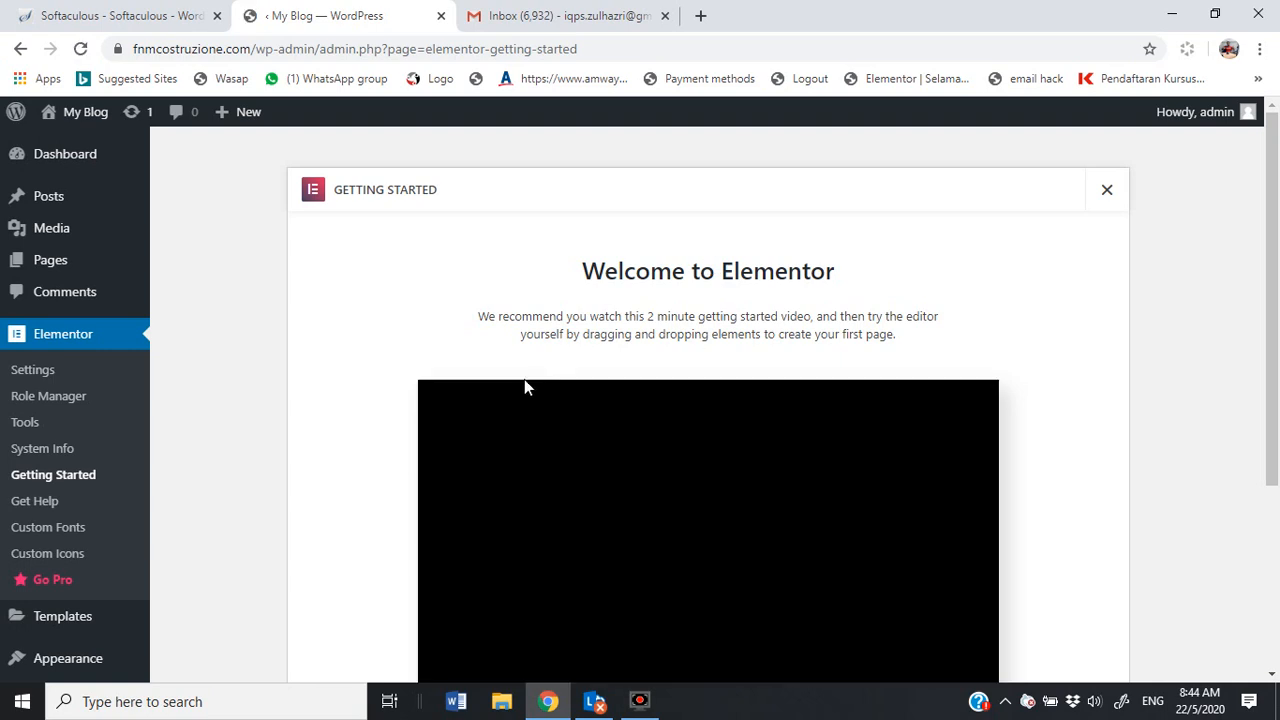
scroll(86, 343, down, 1)
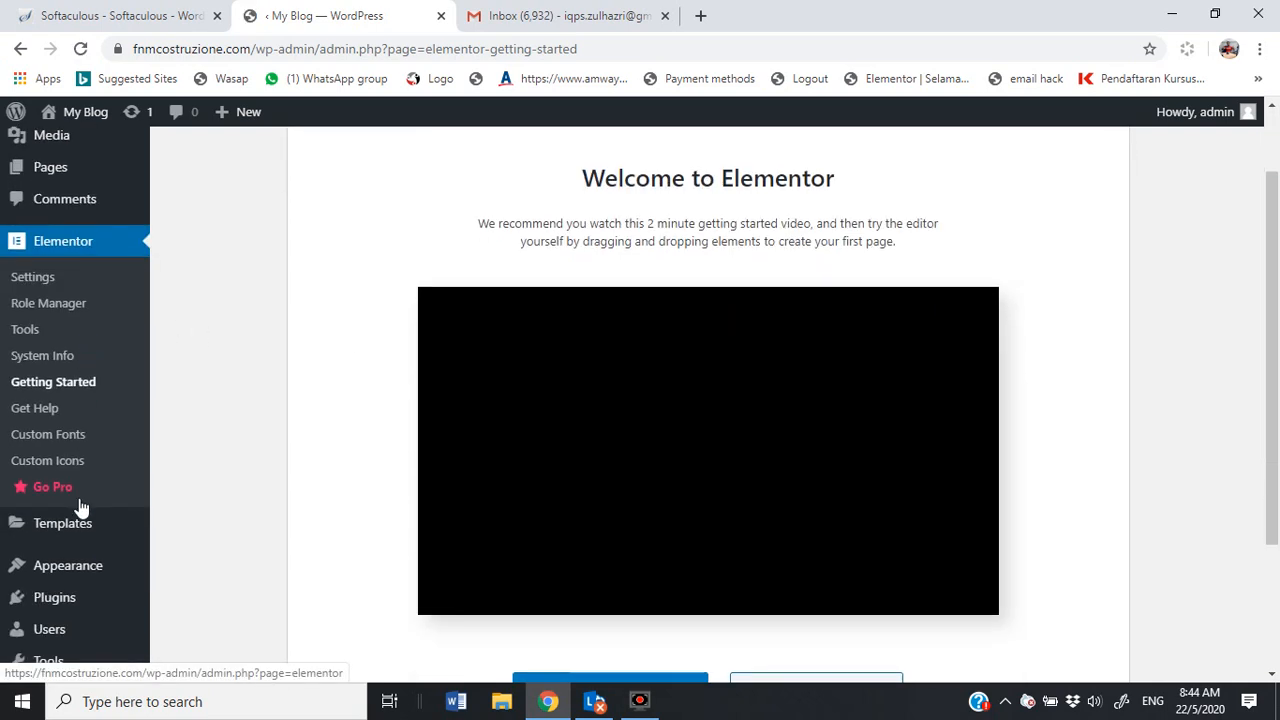
scroll(57, 608, up, 1)
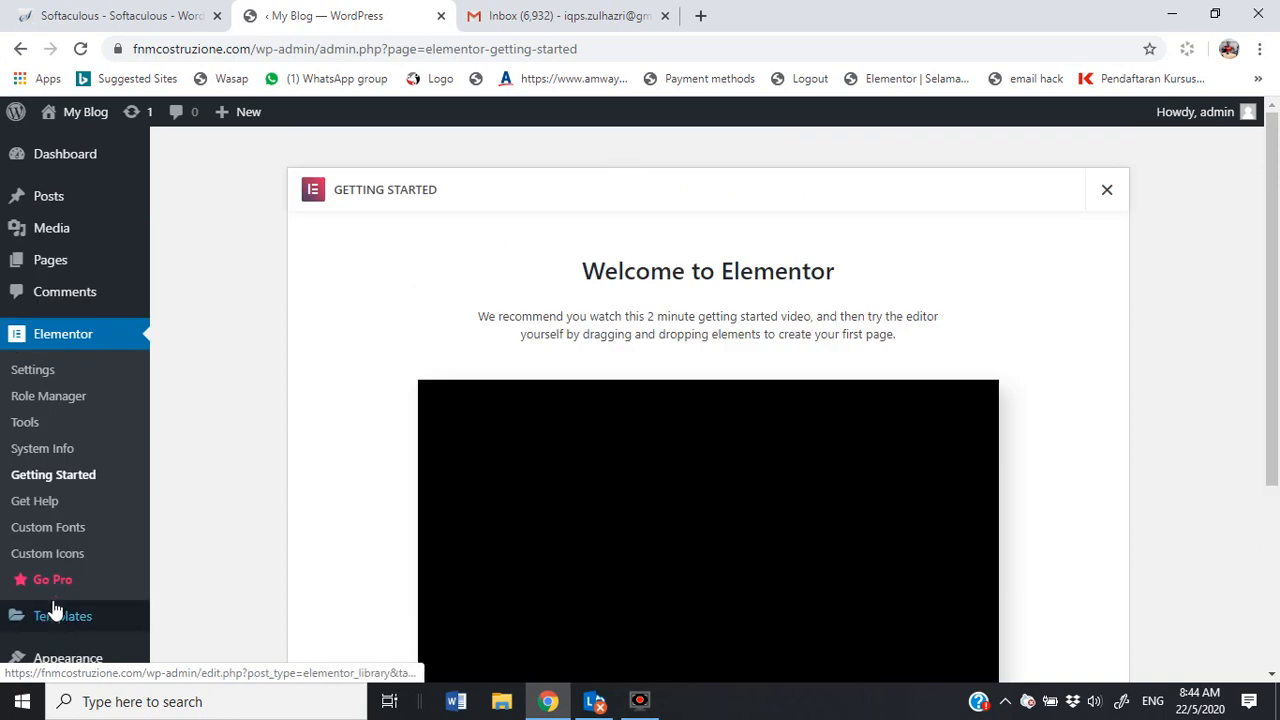
scroll(50, 610, down, 2)
click(55, 528)
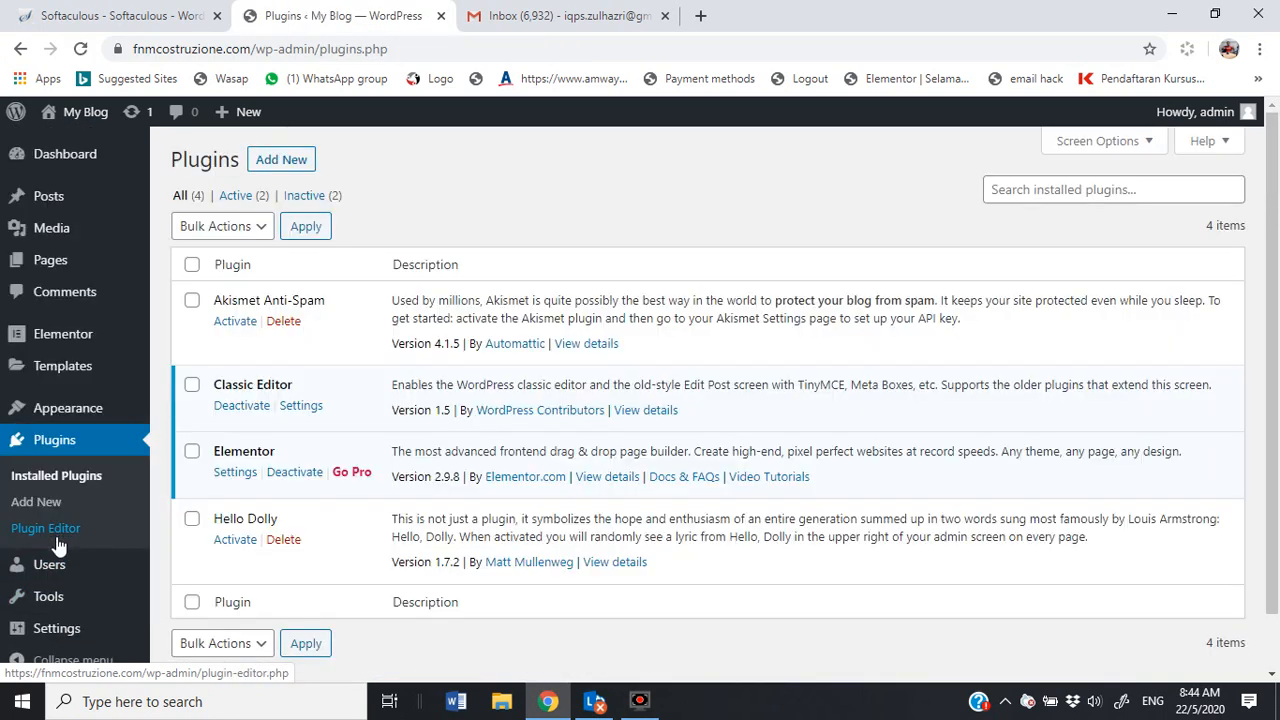
Step: Search Add New for 'mailmunch', then install and activate MailMunch – Grow your Email List
click(283, 161)
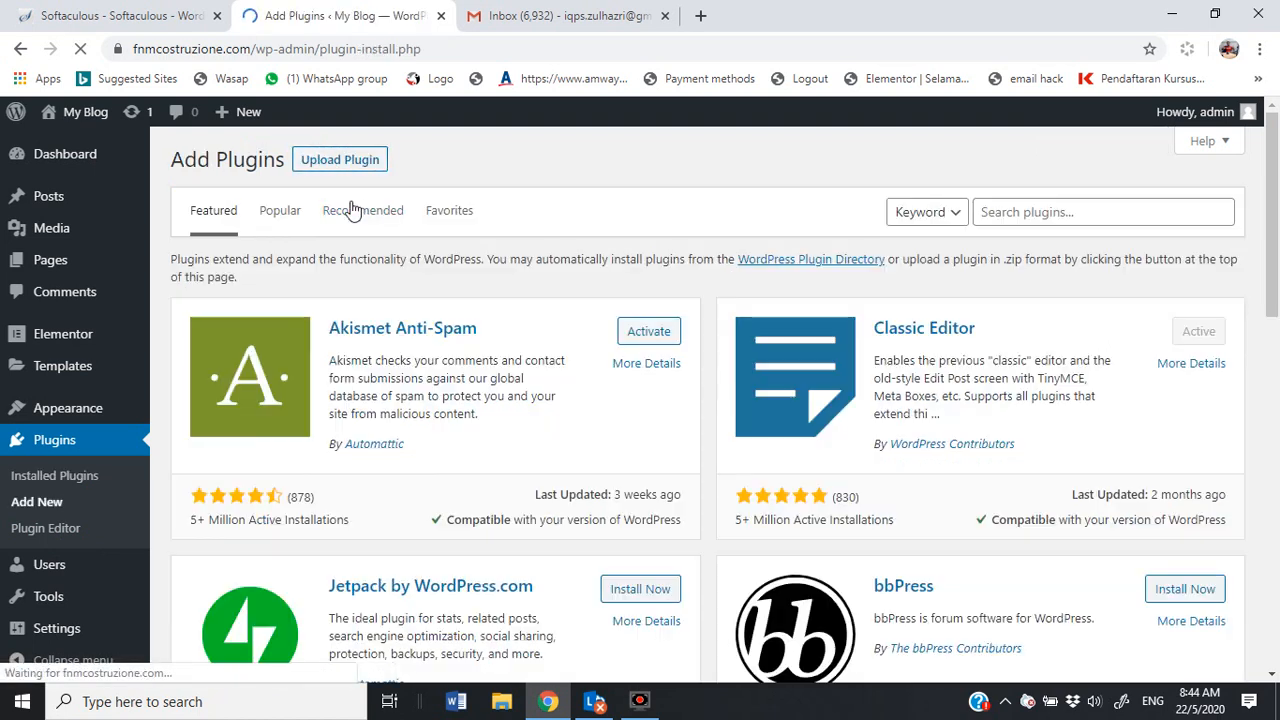
click(1052, 208)
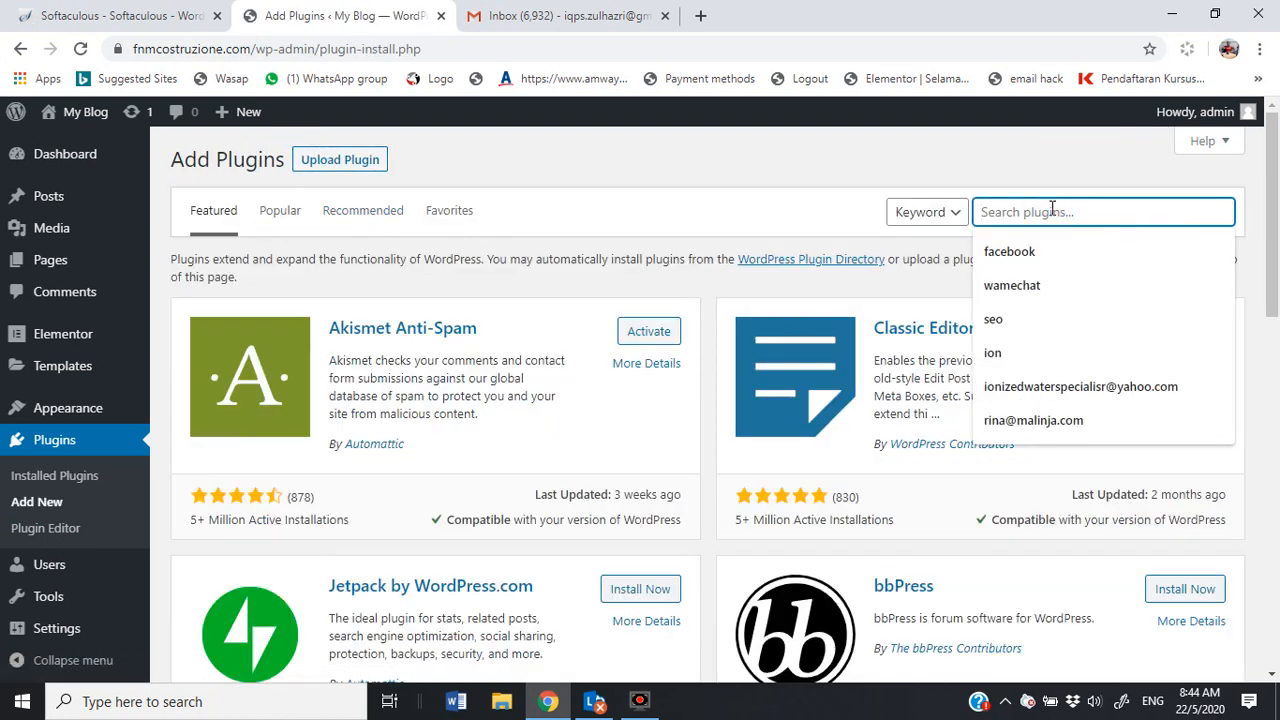
text(mailmu)
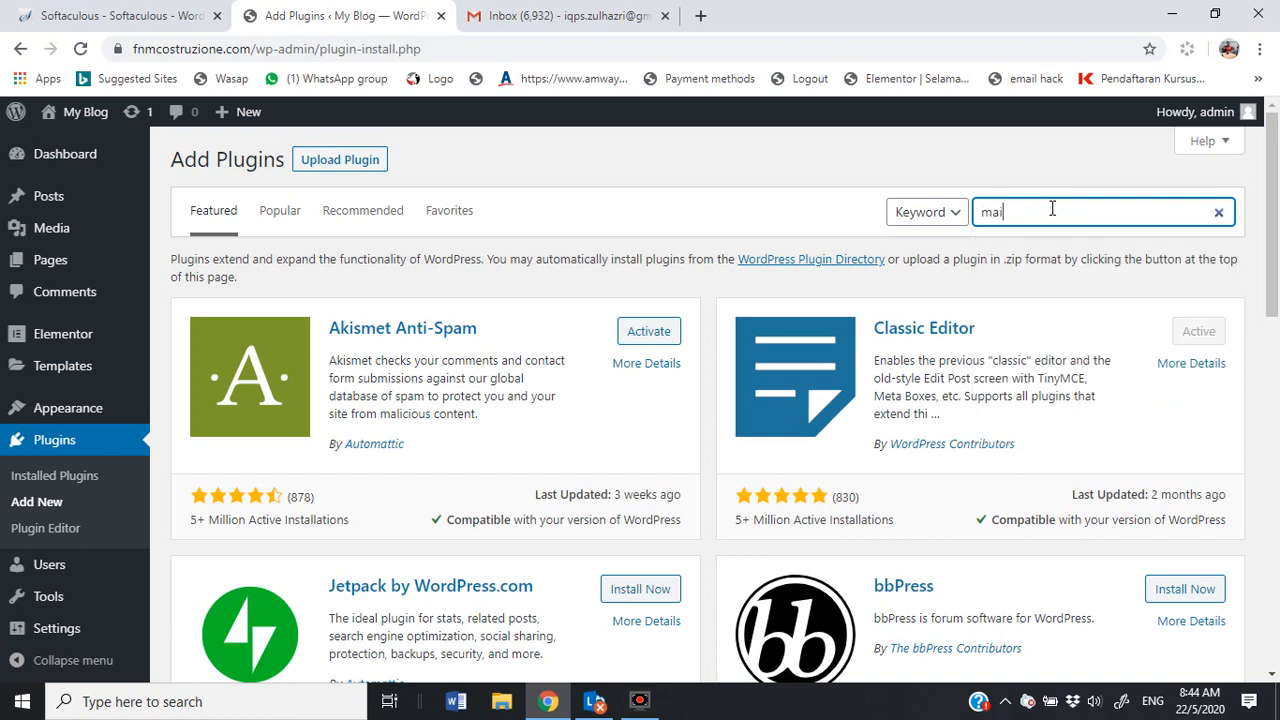
text(nch)
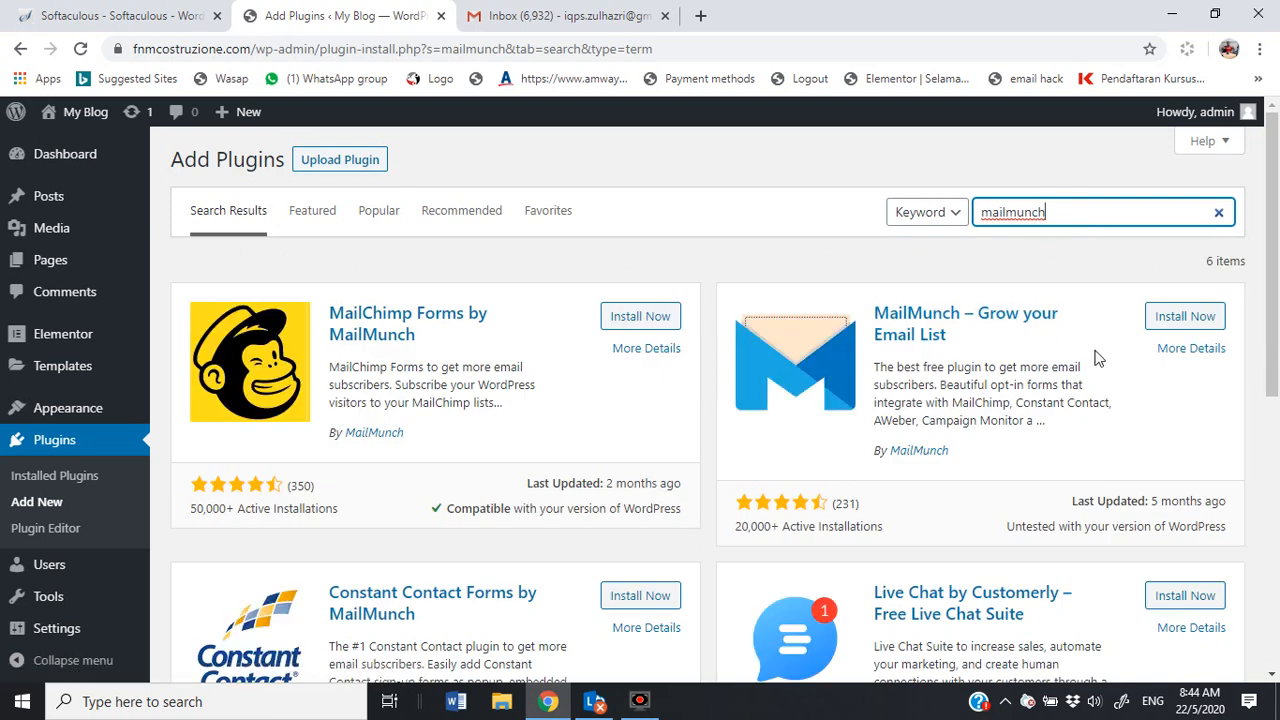
click(1207, 327)
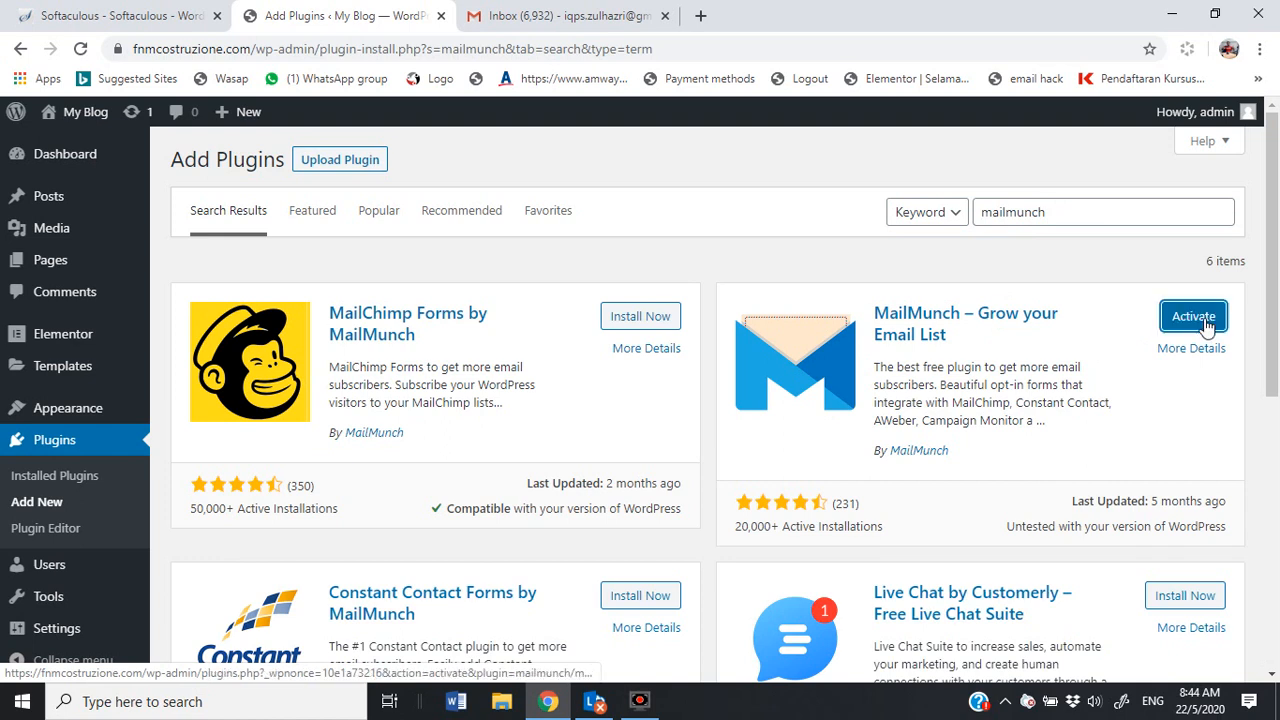
click(1207, 320)
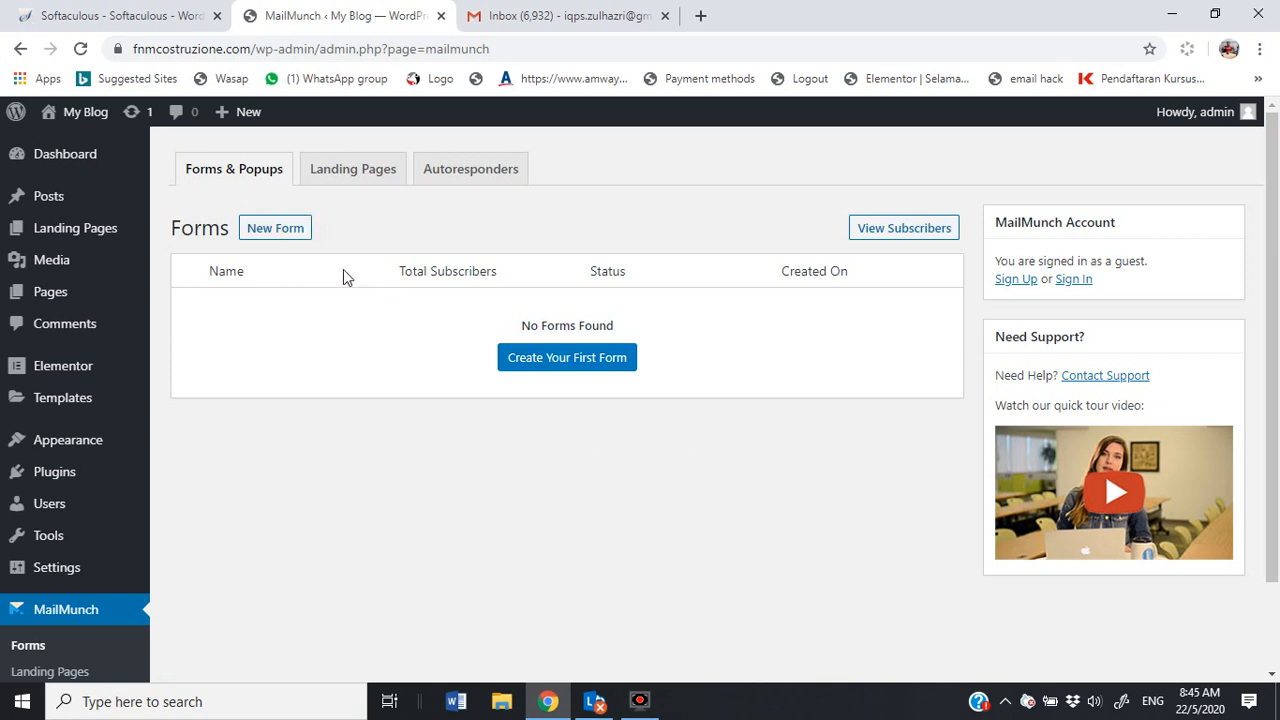
Step: Search the installed plugins list for 'toyyib' to check whether toyyibPay is present
click(57, 473)
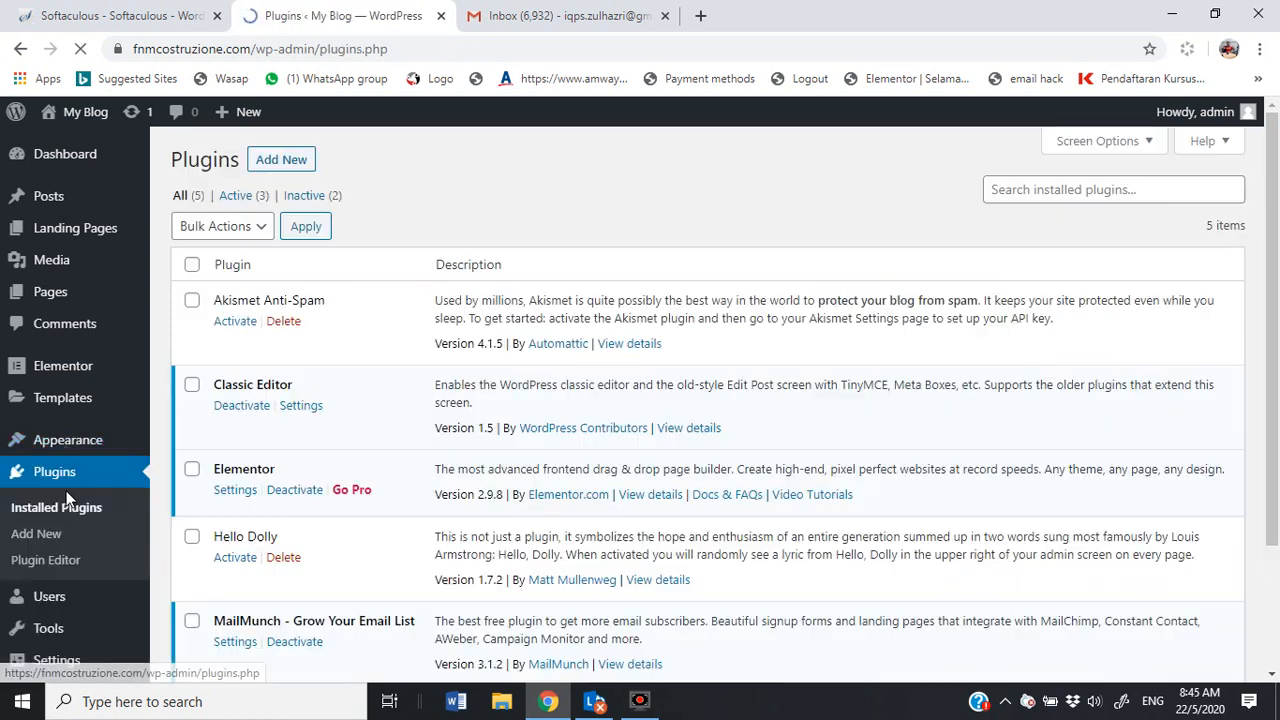
click(1059, 191)
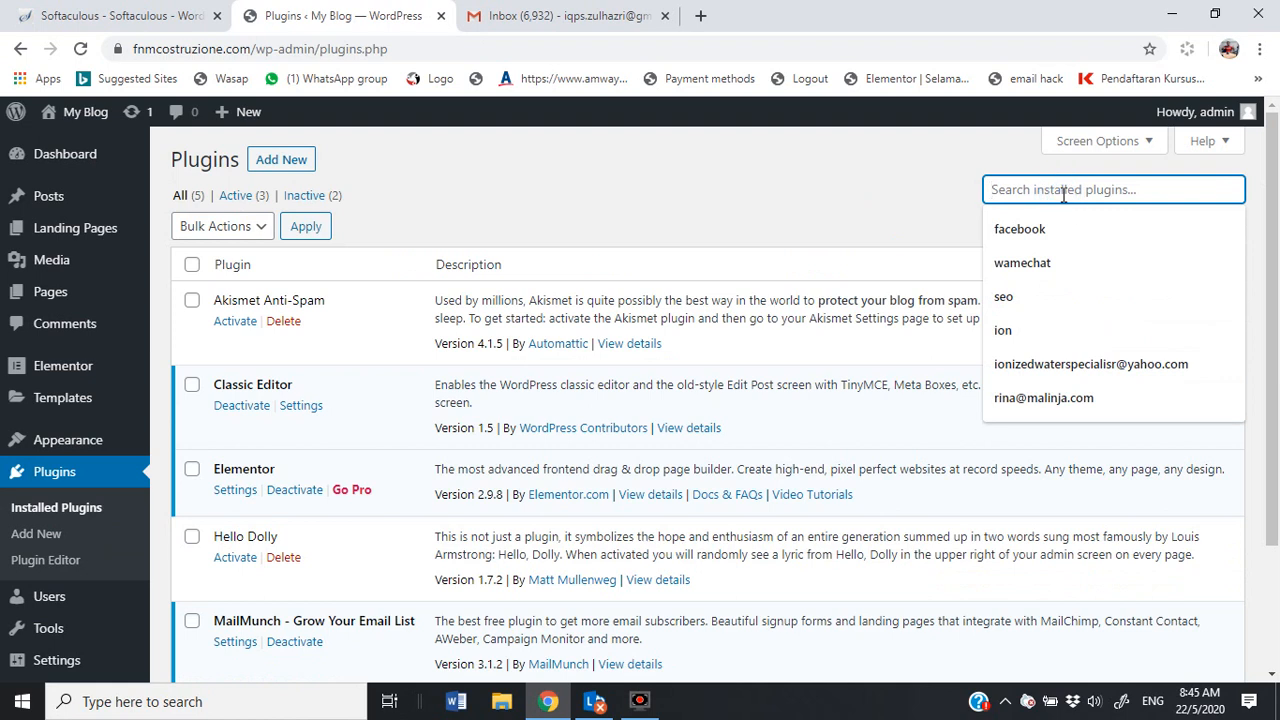
text(t)
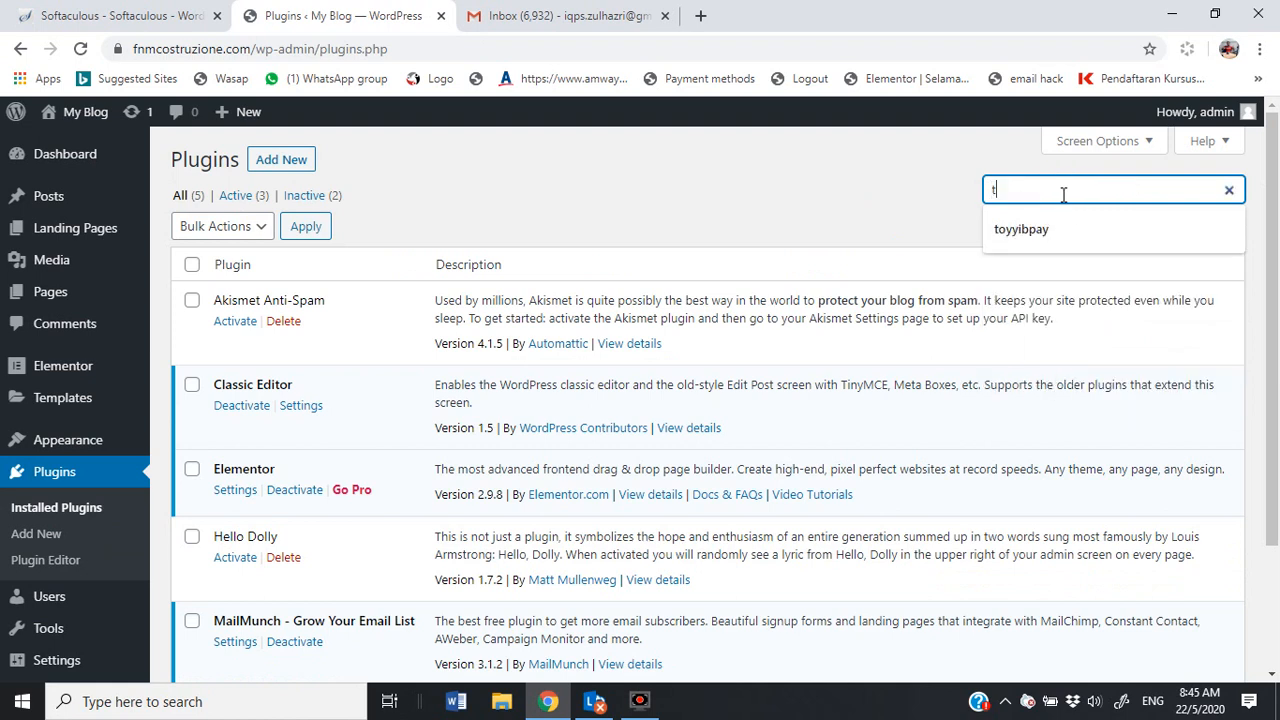
text(oyyib)
key(Return)
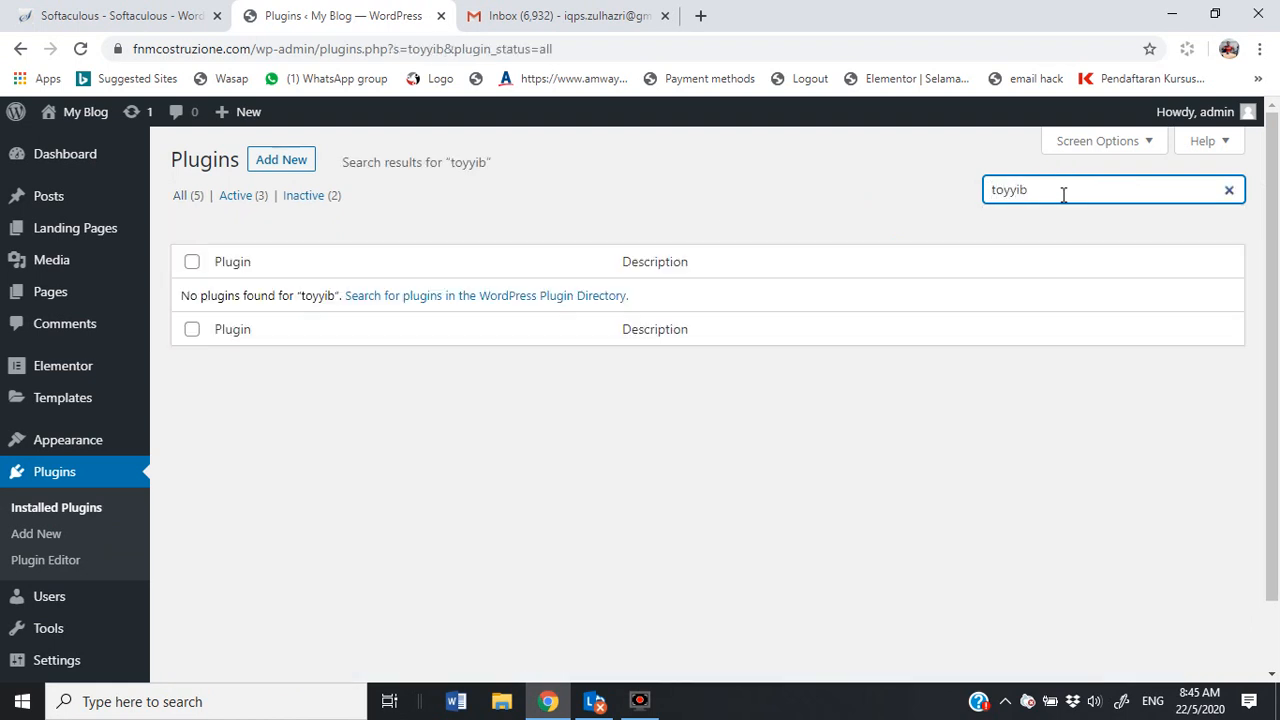
click(1063, 191)
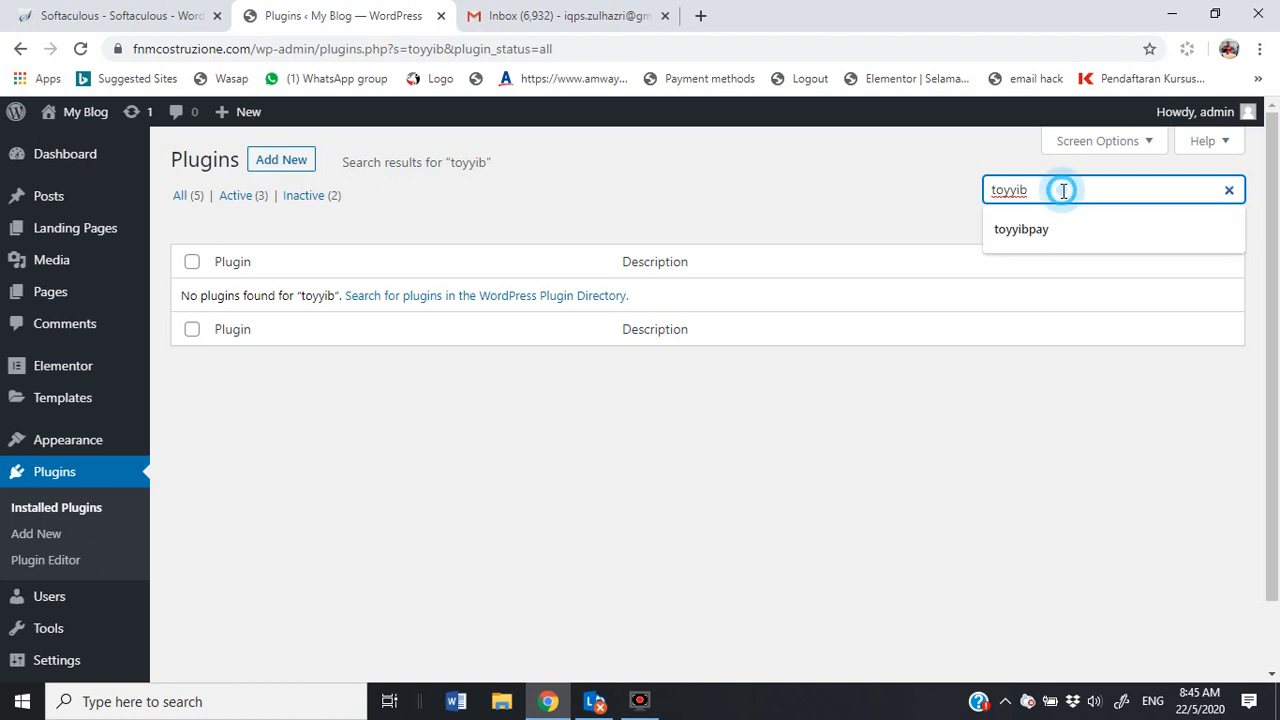
click(1020, 240)
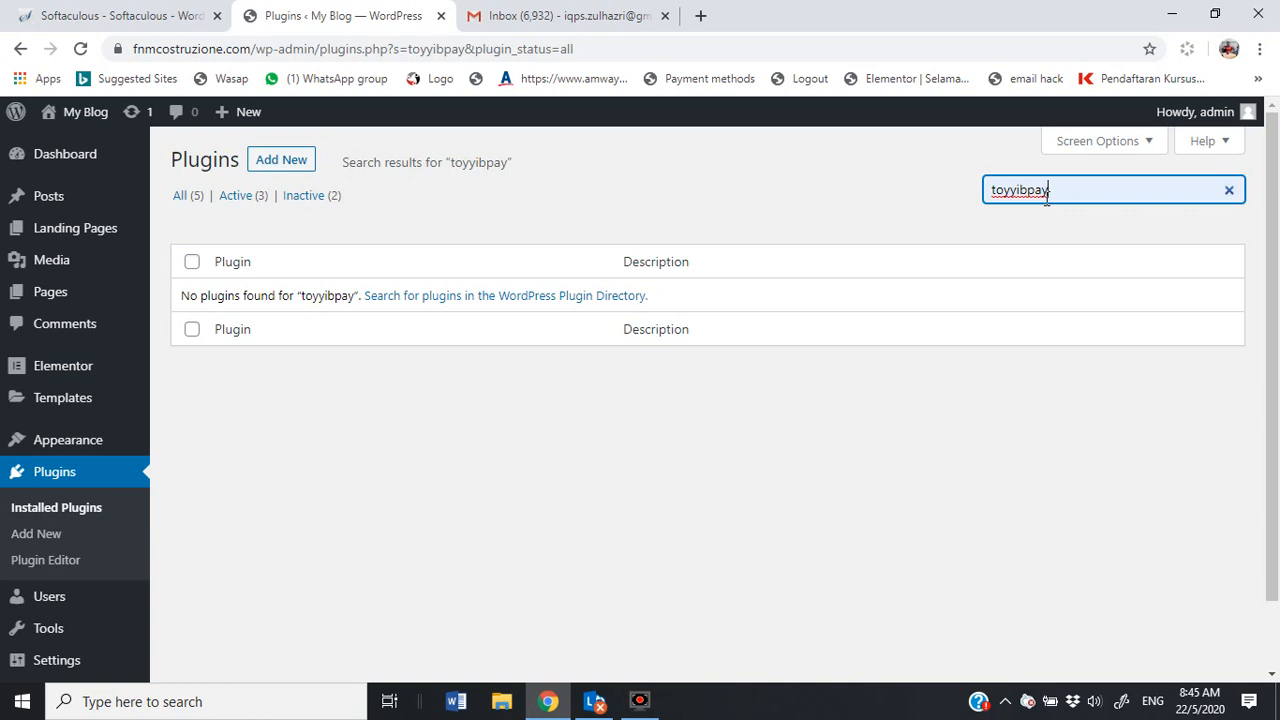
click(1070, 195)
Step: Install and activate toyyibPay for WooCommerce from Add New, then reload the plugins list
click(273, 170)
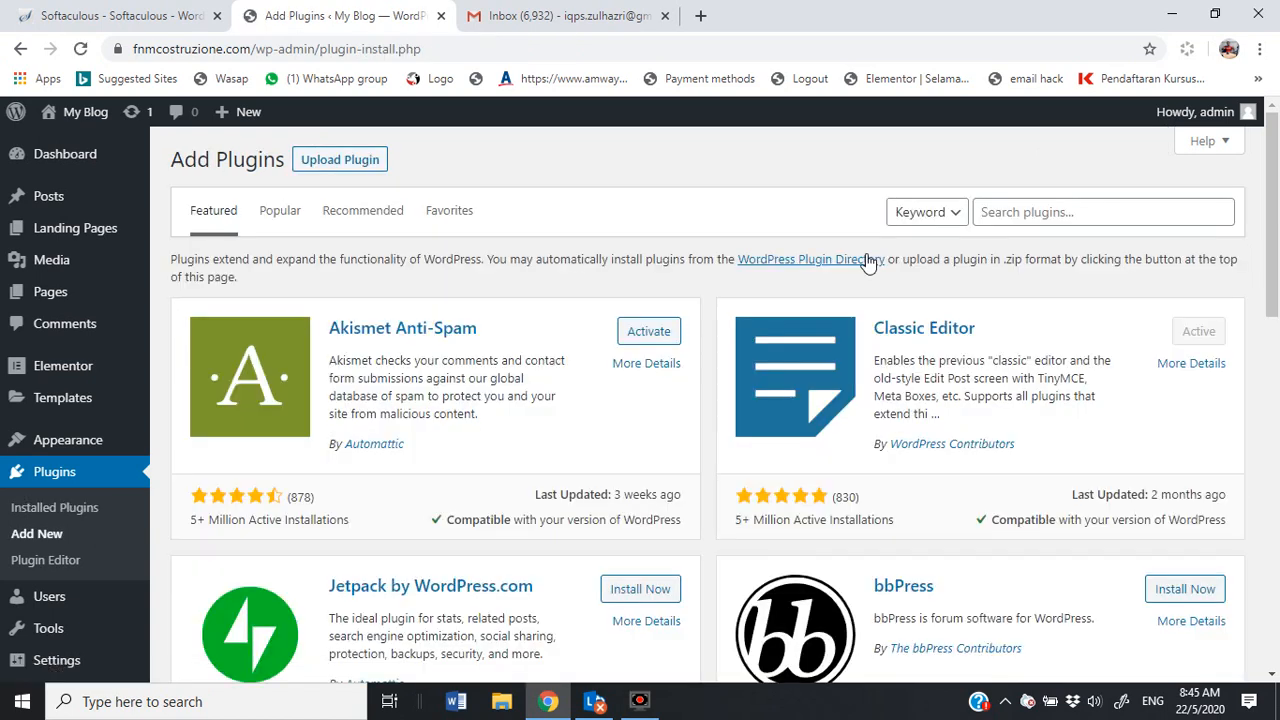
click(1037, 211)
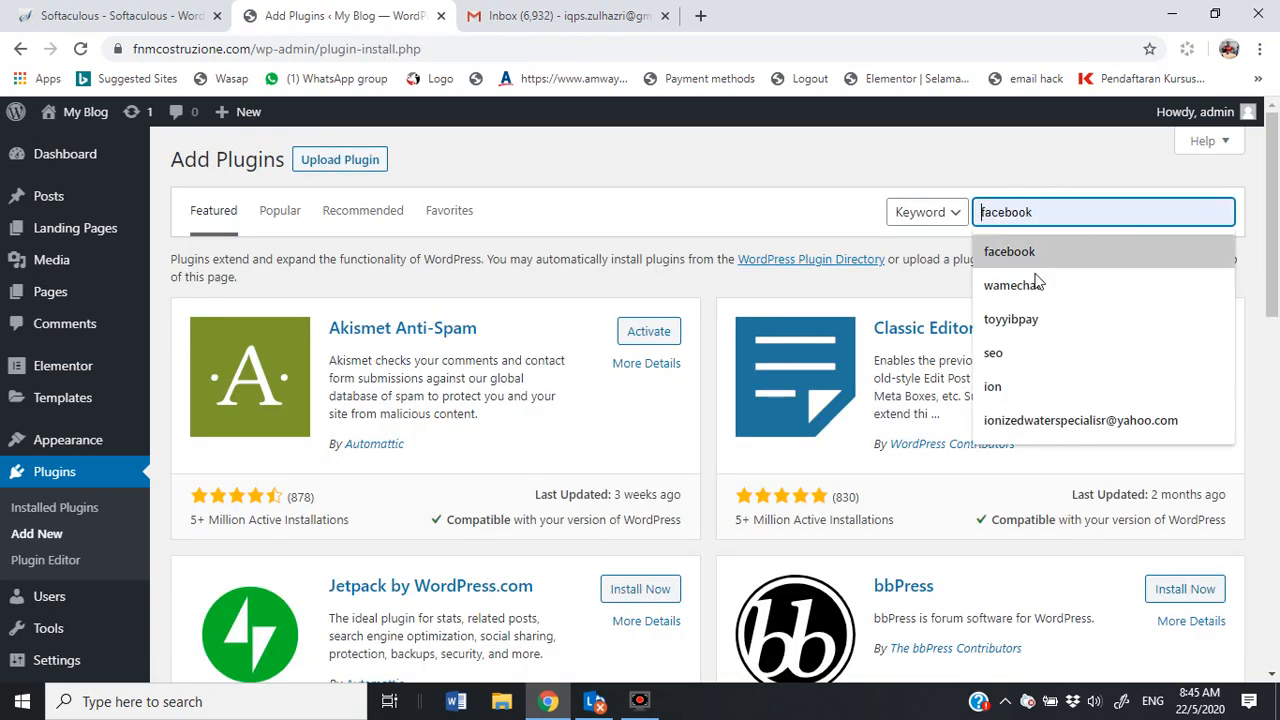
click(1031, 319)
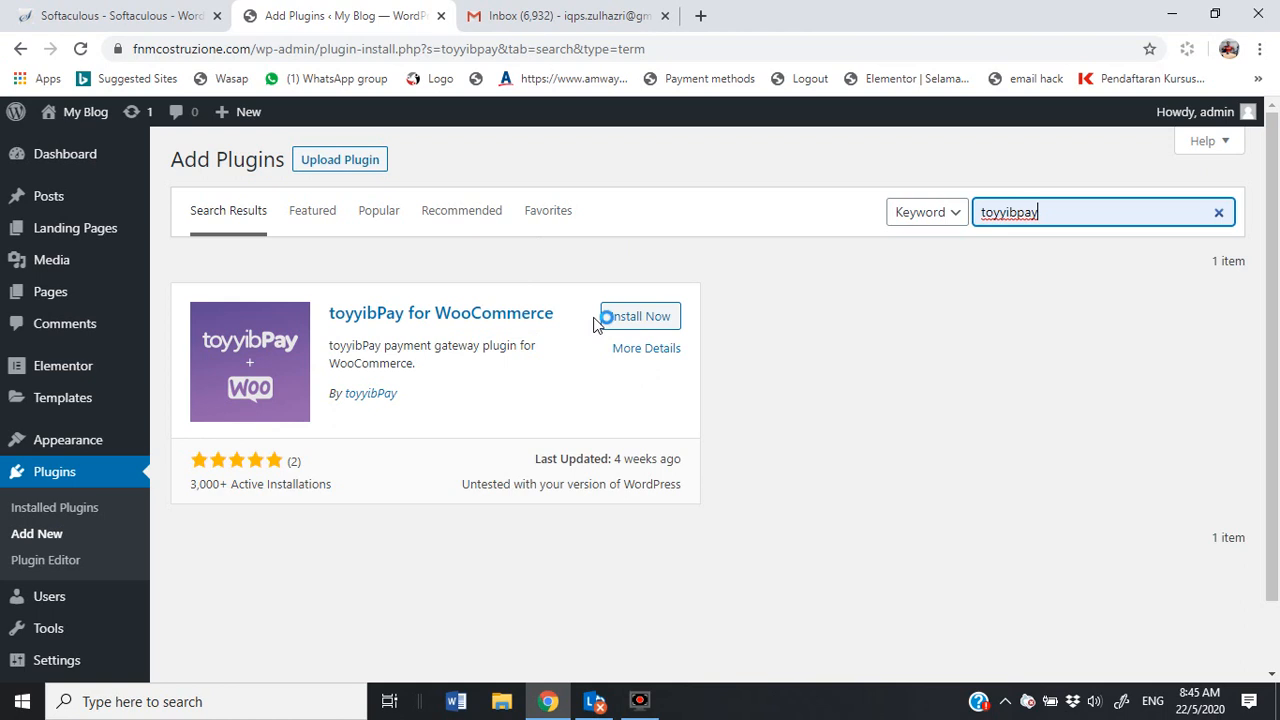
click(645, 318)
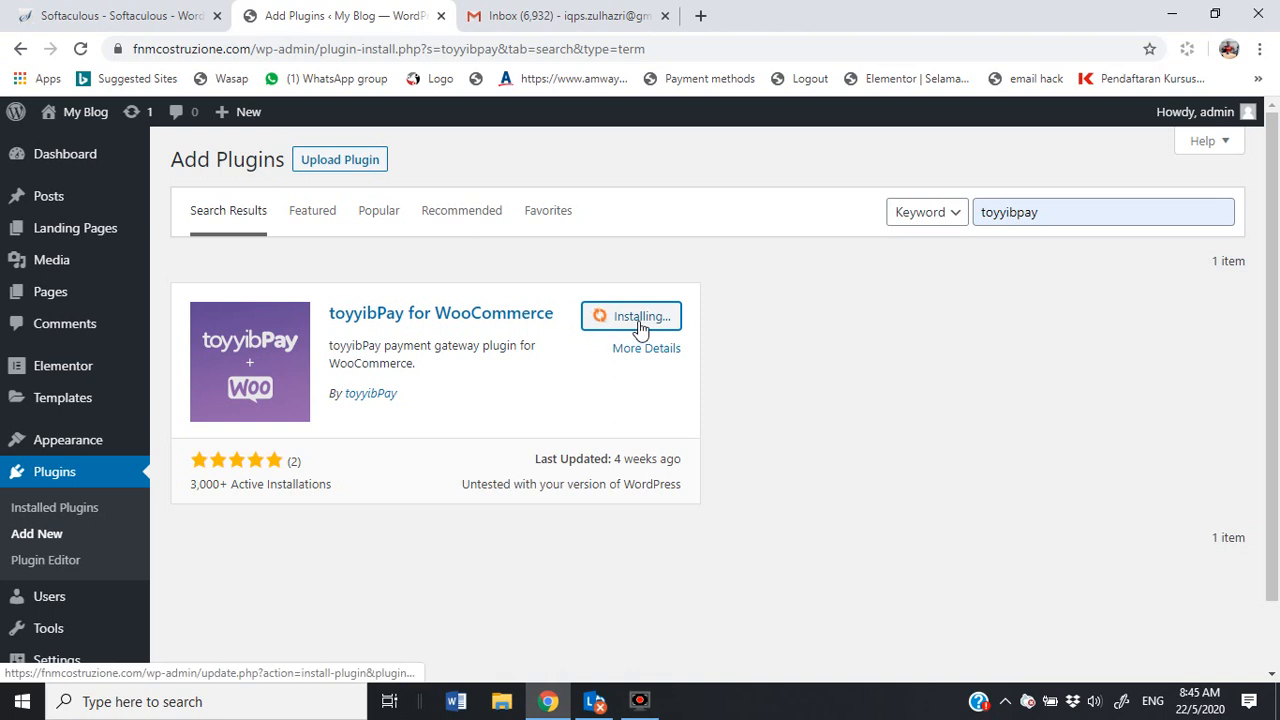
click(659, 326)
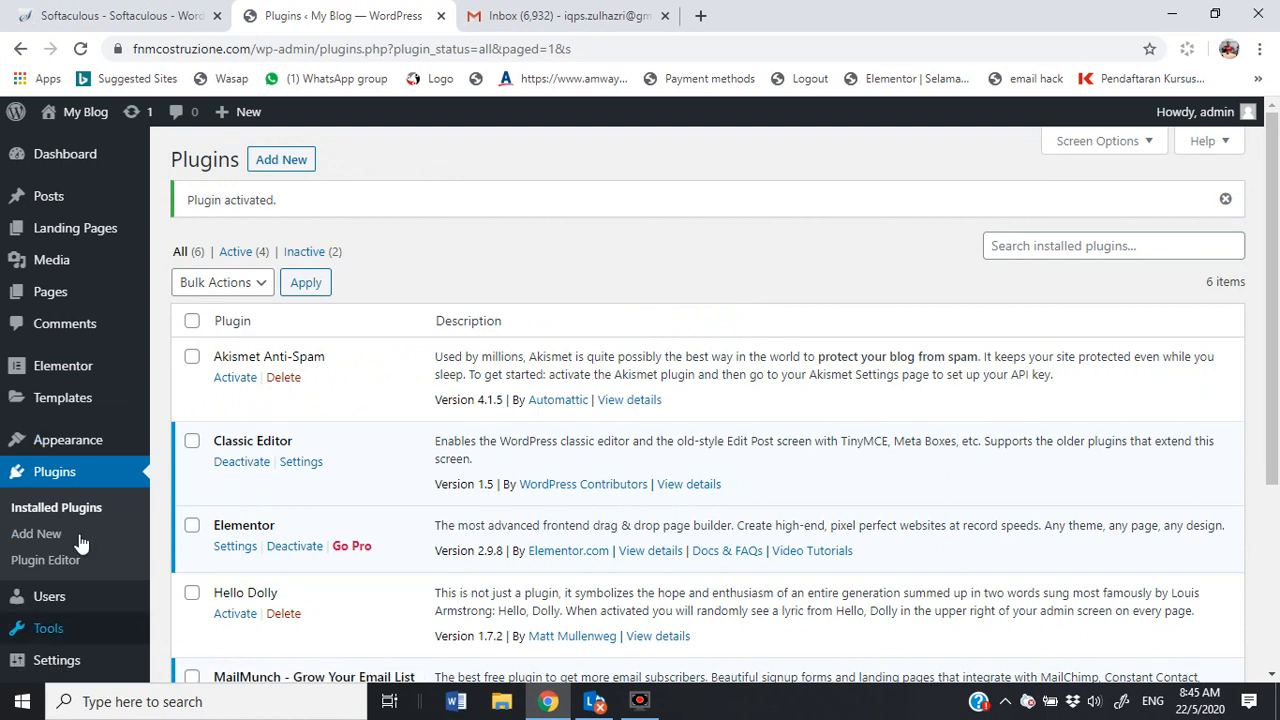
scroll(78, 510, down, 2)
mouse_move(66, 527)
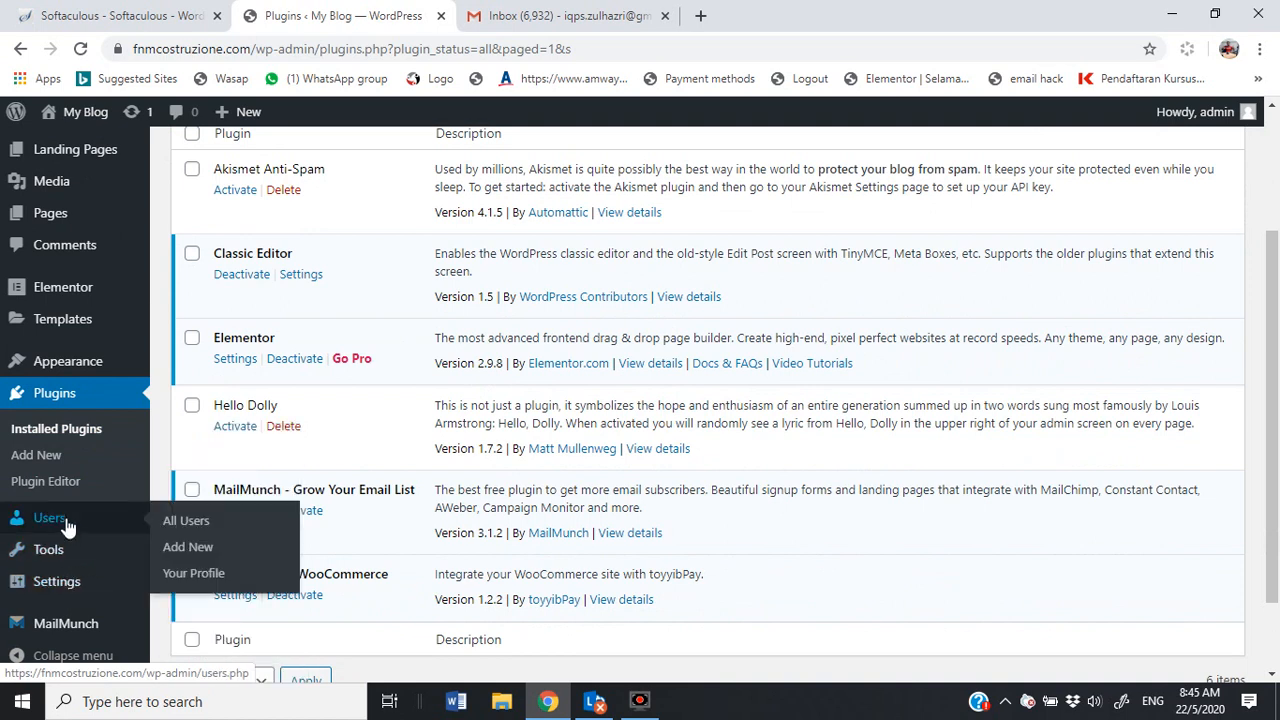
click(78, 393)
Step: Search Add New for 'woocommerce', then install and activate the WooCommerce plugin
click(257, 162)
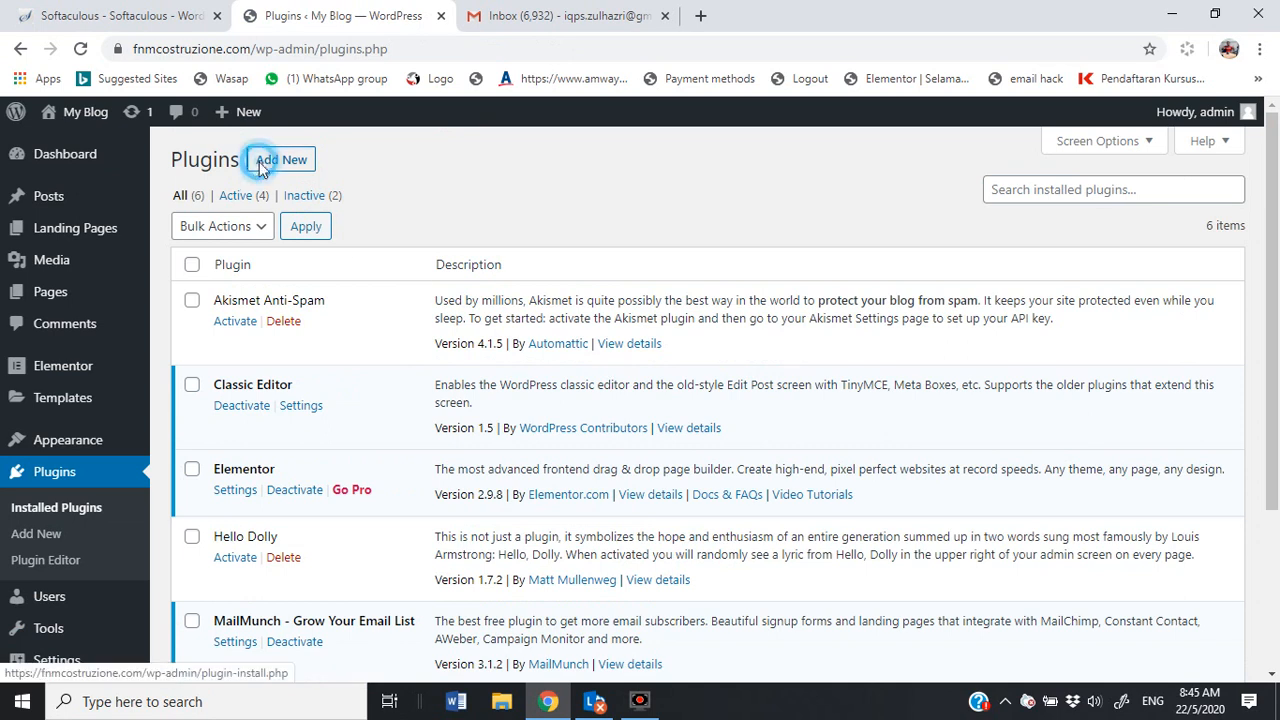
click(1032, 212)
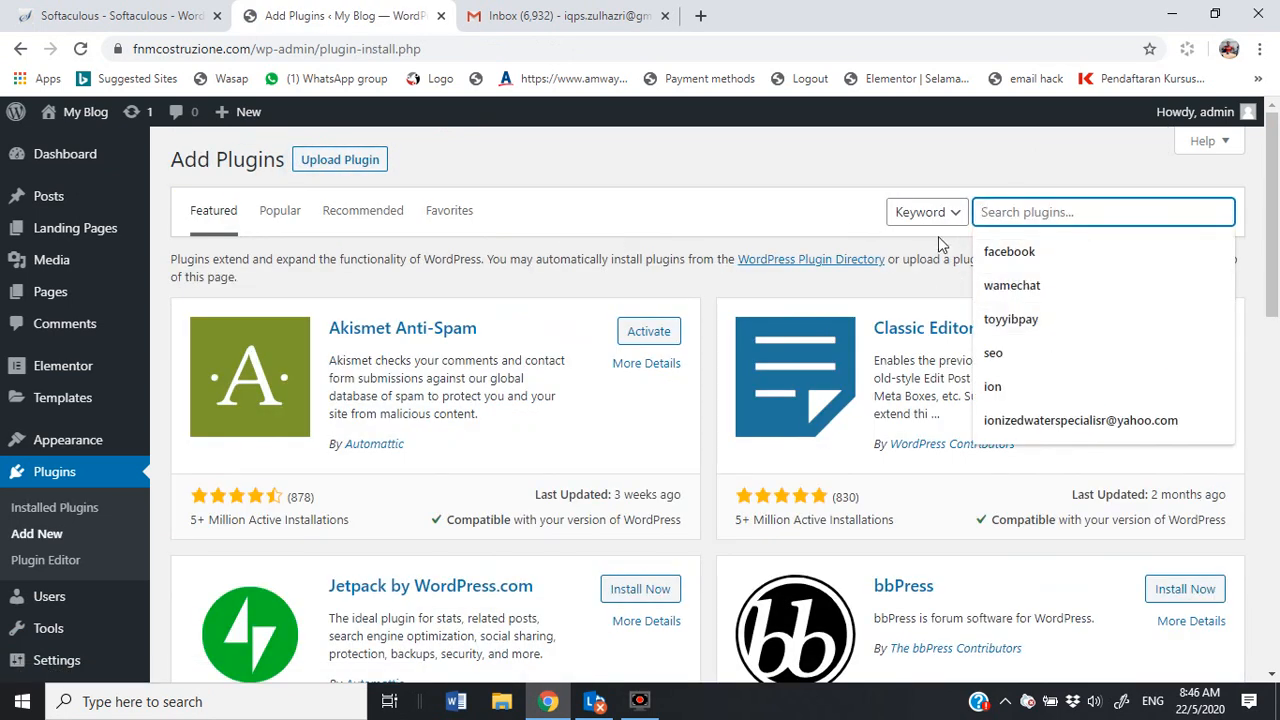
text(woocommerce)
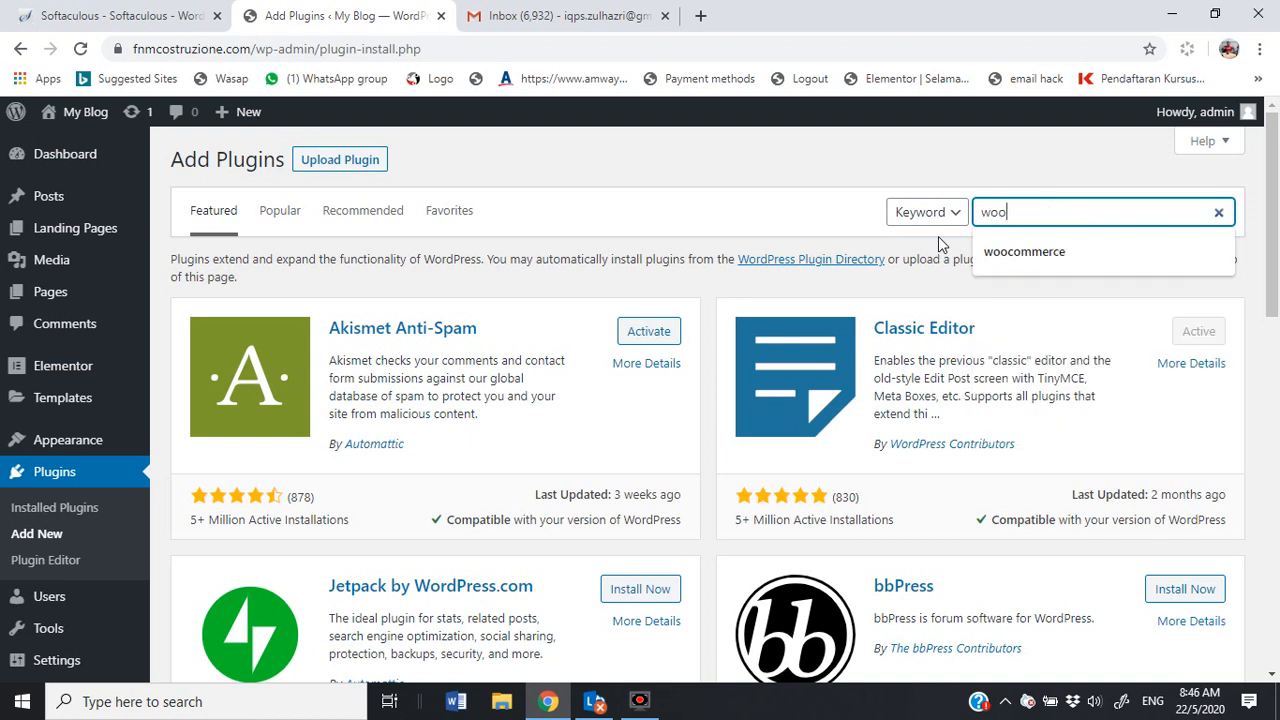
click(1029, 262)
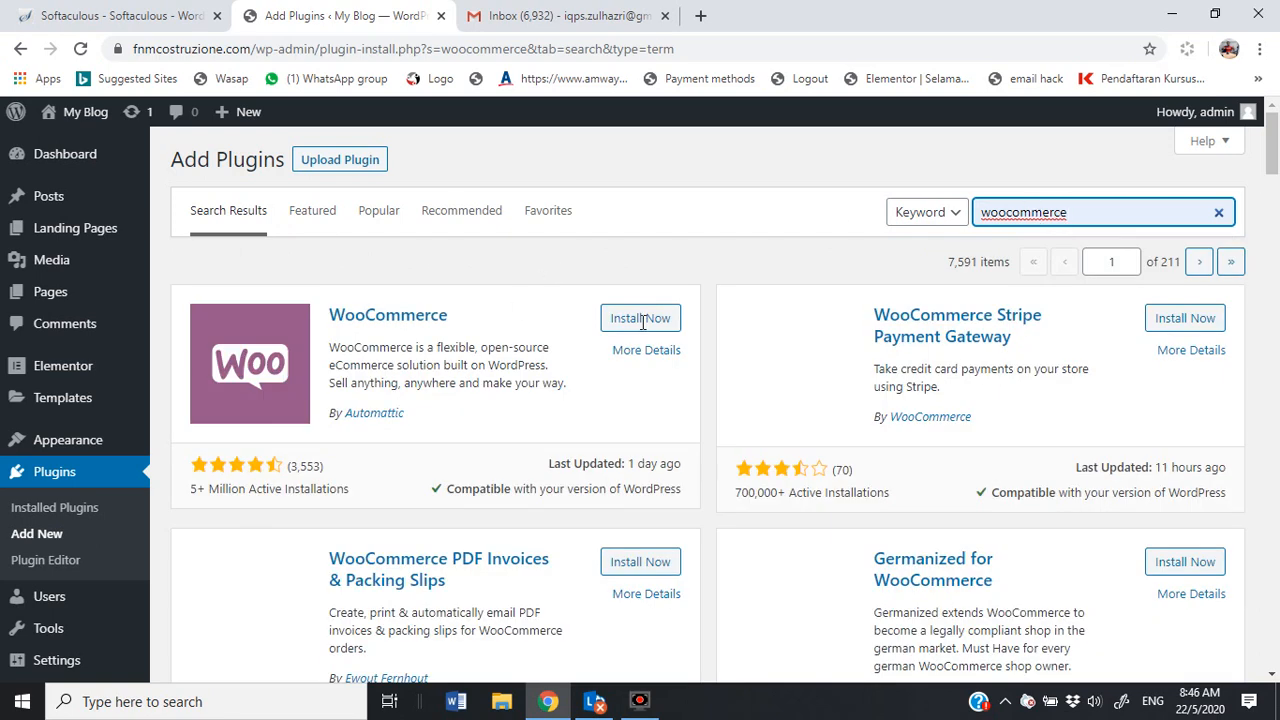
click(641, 320)
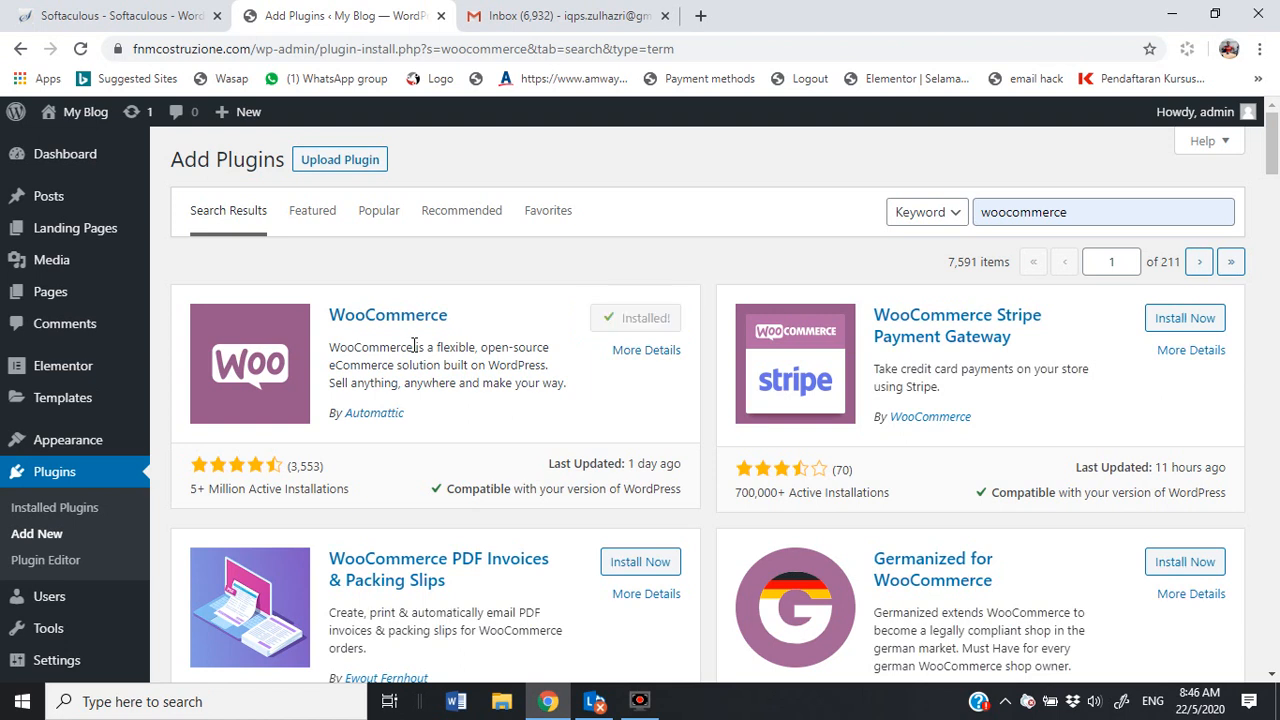
click(652, 320)
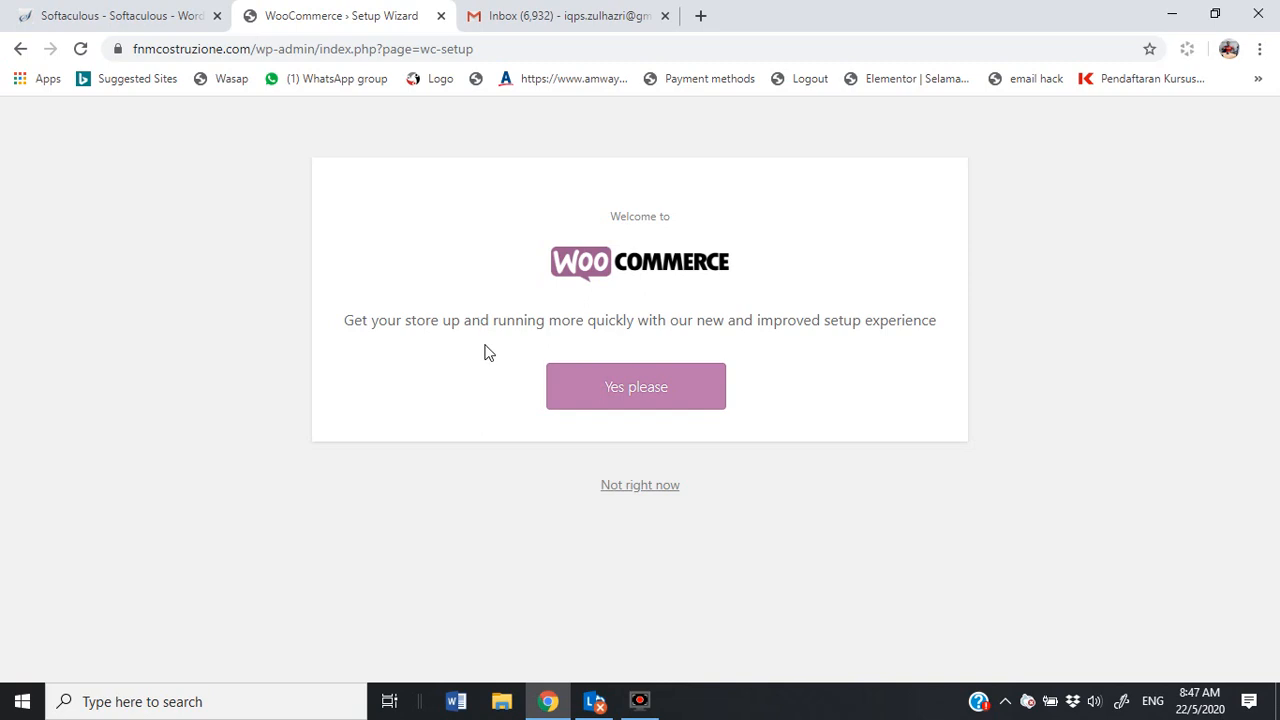
Step: Decline the WooCommerce setup wizard with 'Not right now' and go to WooCommerce > Settings
click(650, 495)
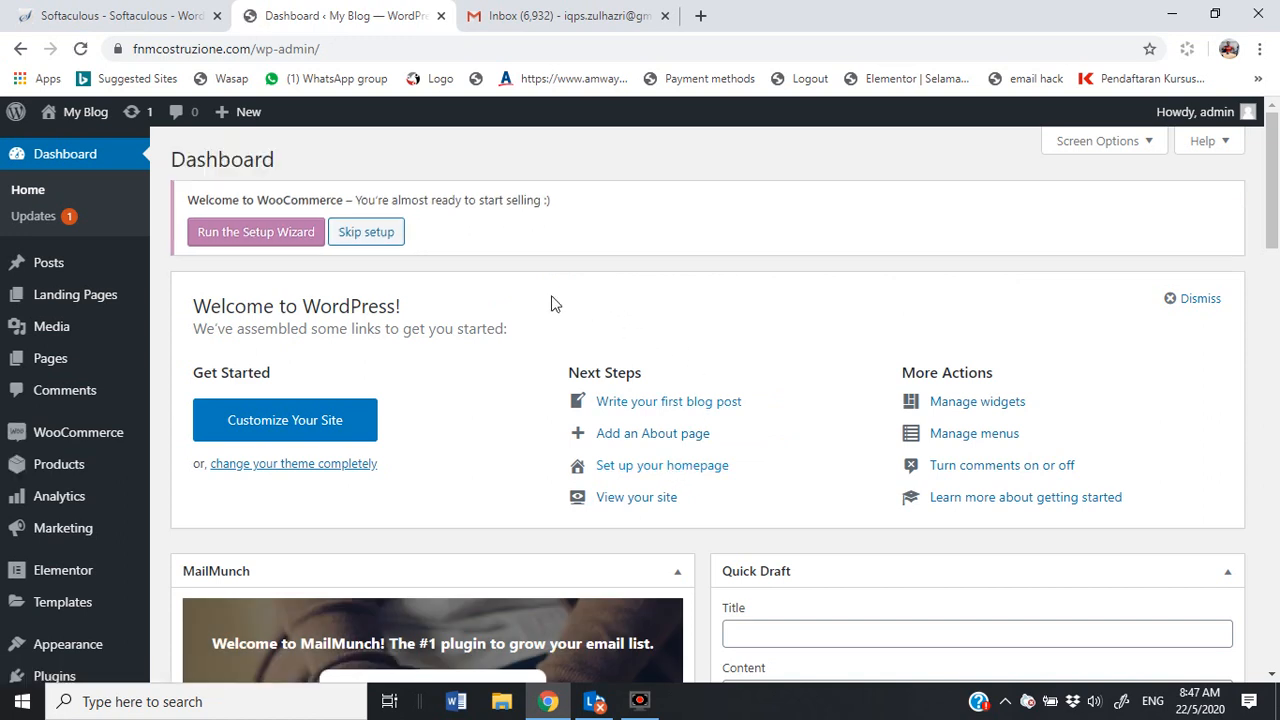
mouse_move(75, 442)
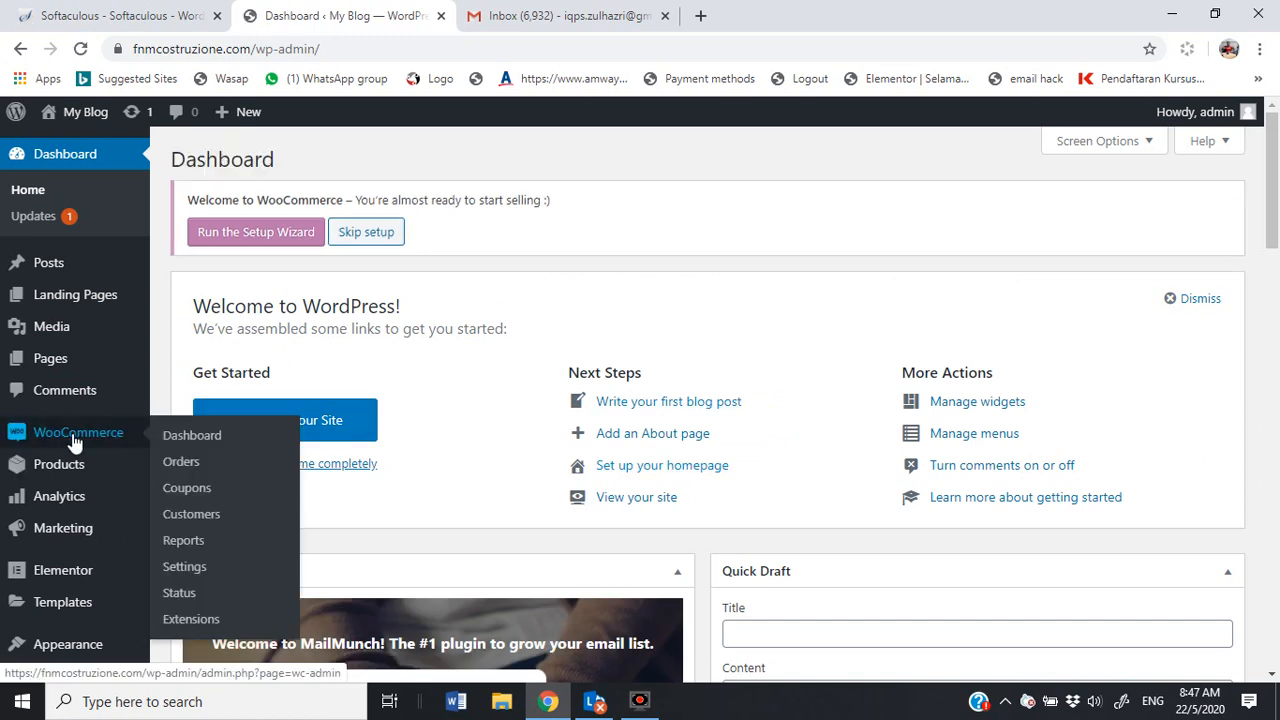
click(190, 568)
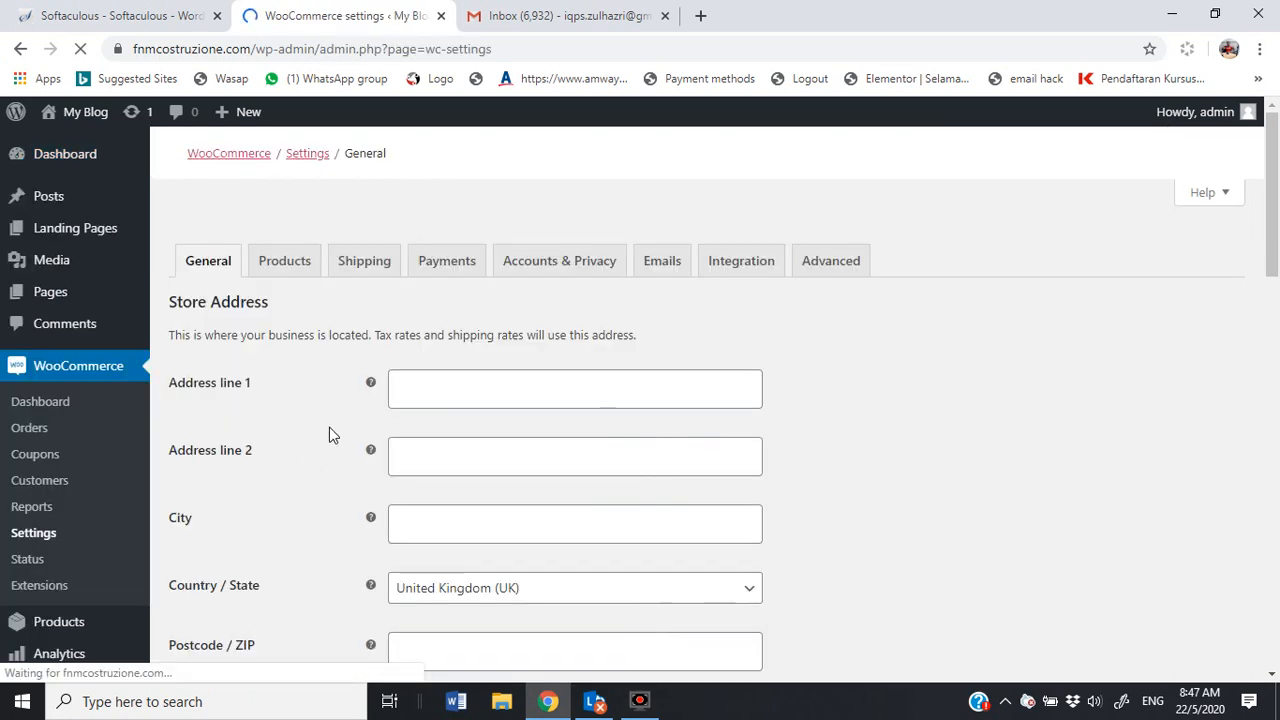
Step: Review the General tab store options and the currency list without changing them
scroll(429, 394, down, 1)
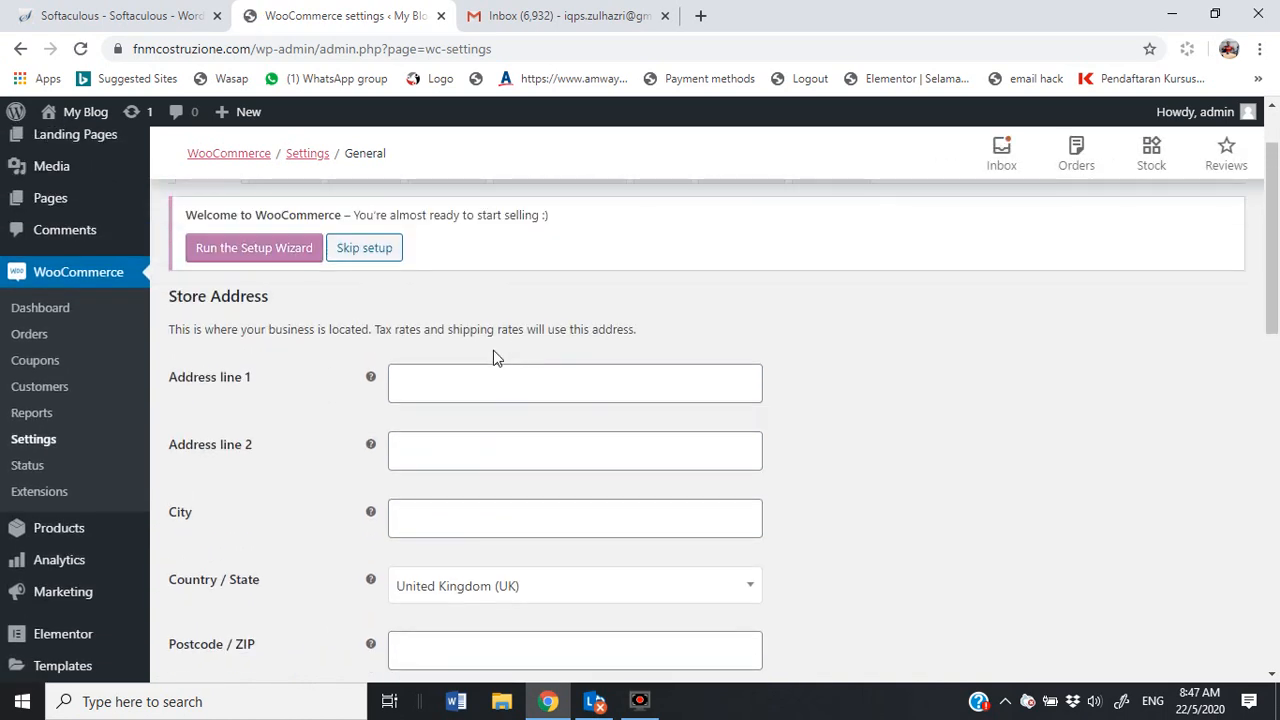
scroll(460, 415, down, 1)
scroll(425, 493, down, 1)
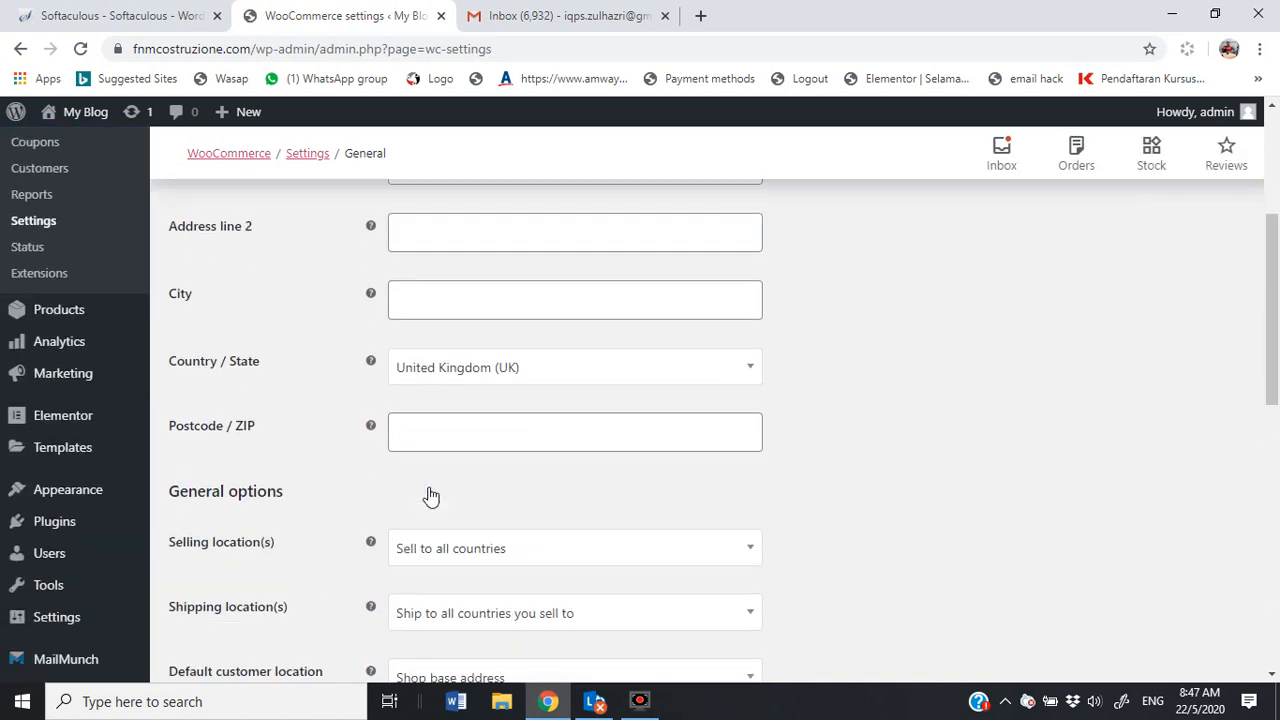
scroll(429, 494, down, 2)
scroll(406, 480, down, 3)
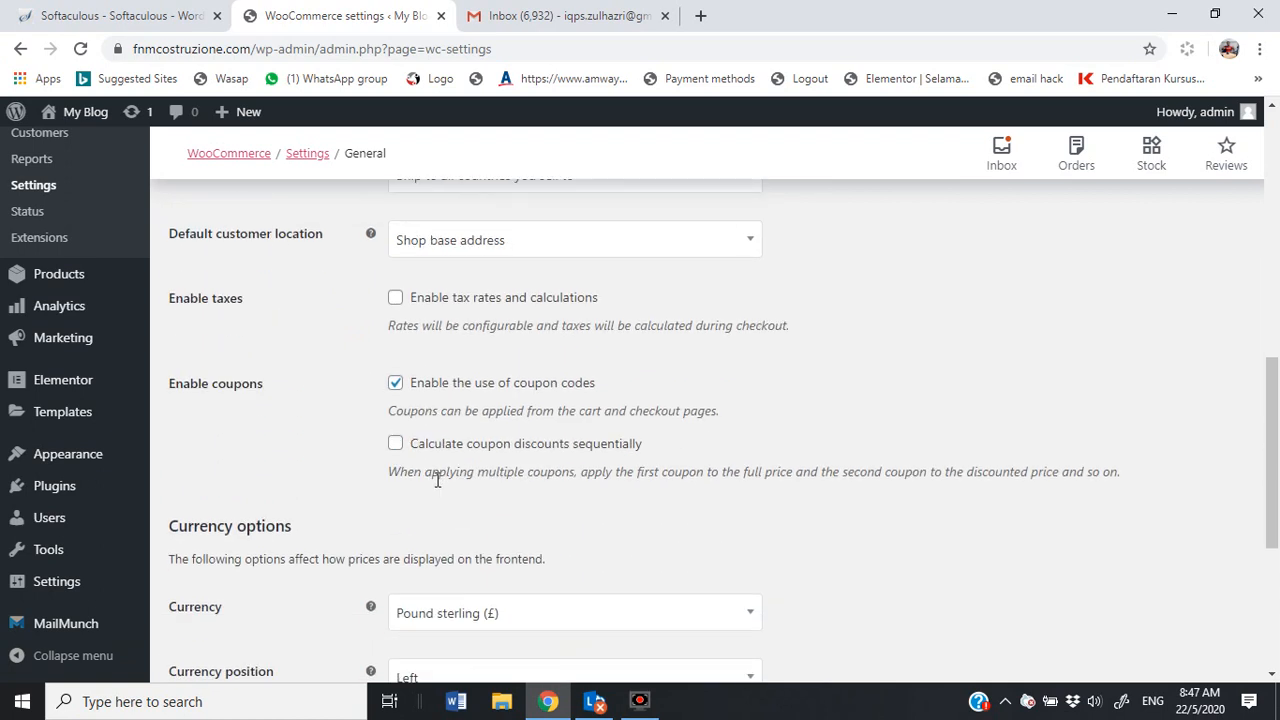
scroll(437, 481, down, 3)
scroll(437, 481, down, 1)
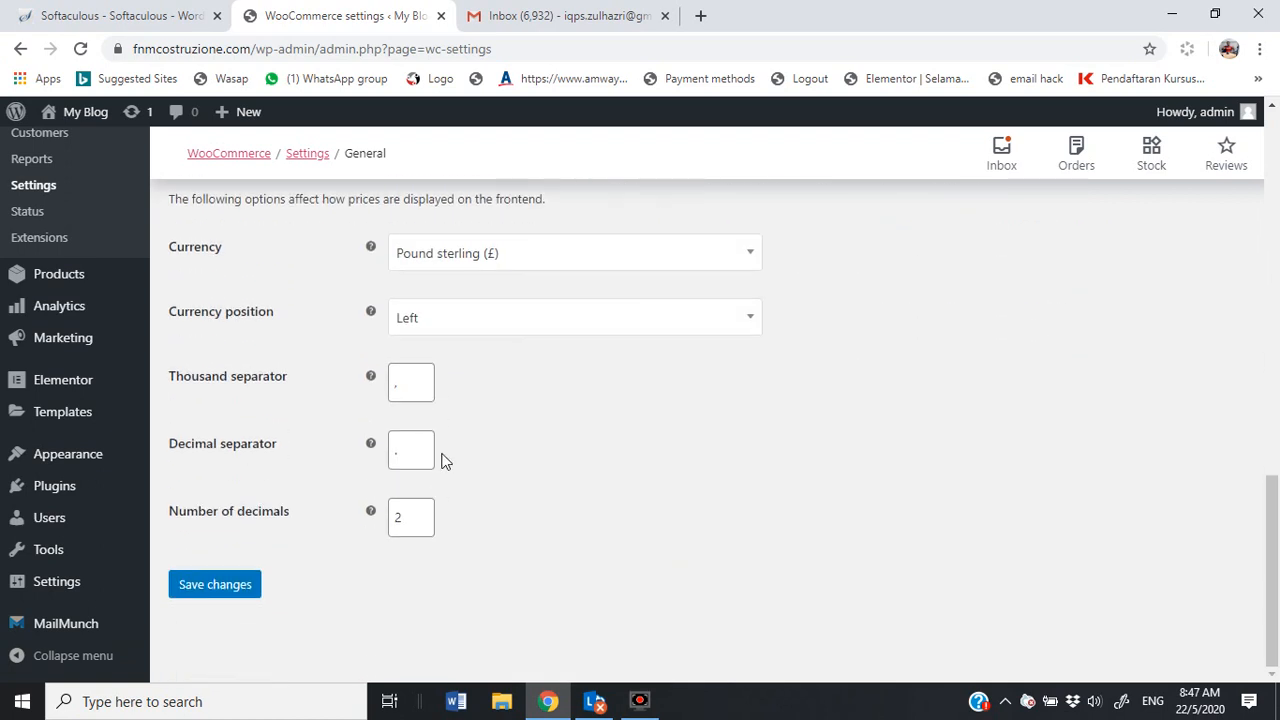
click(464, 260)
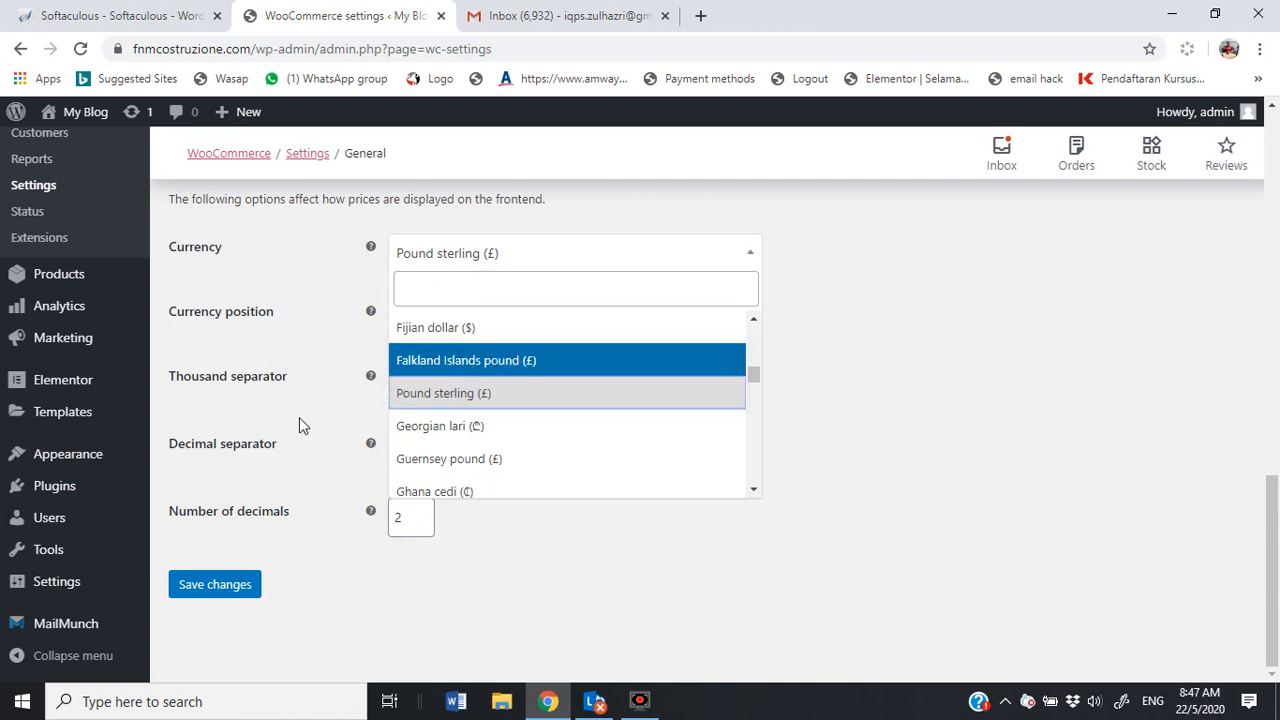
scroll(299, 418, up, 10)
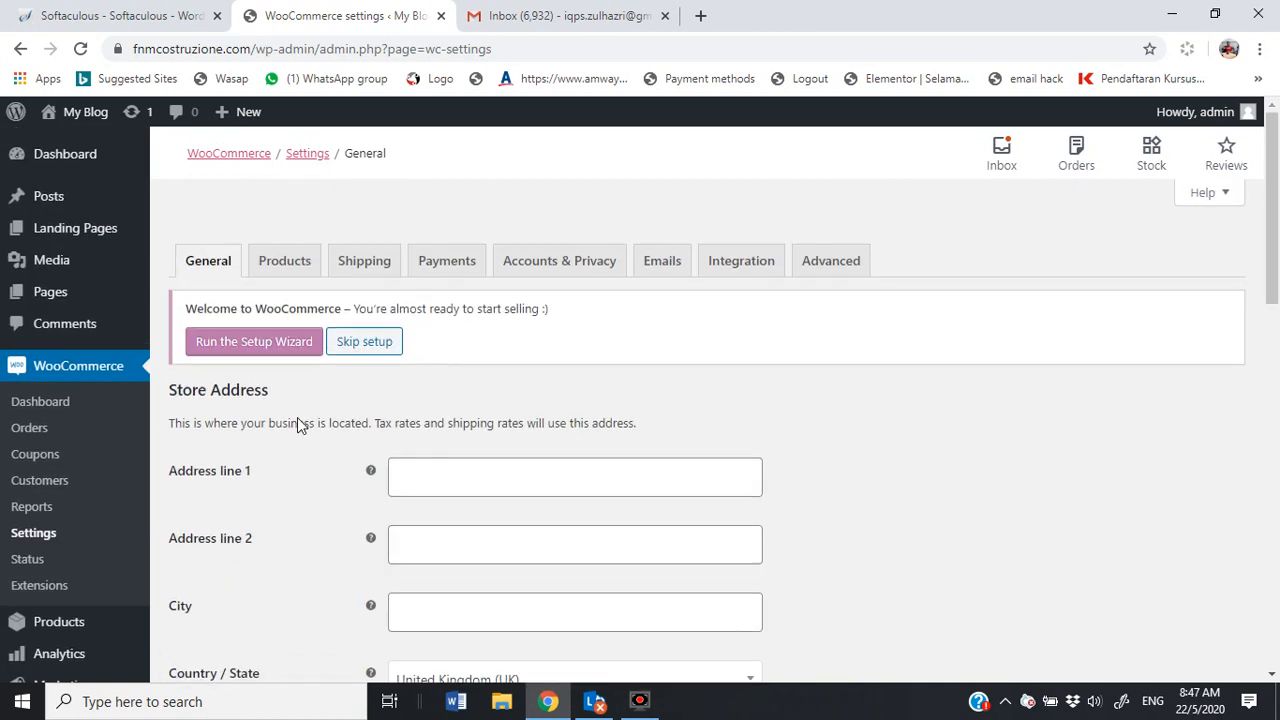
Step: Switch to the Products tab and check the Shop page choices, leaving it unset
click(288, 258)
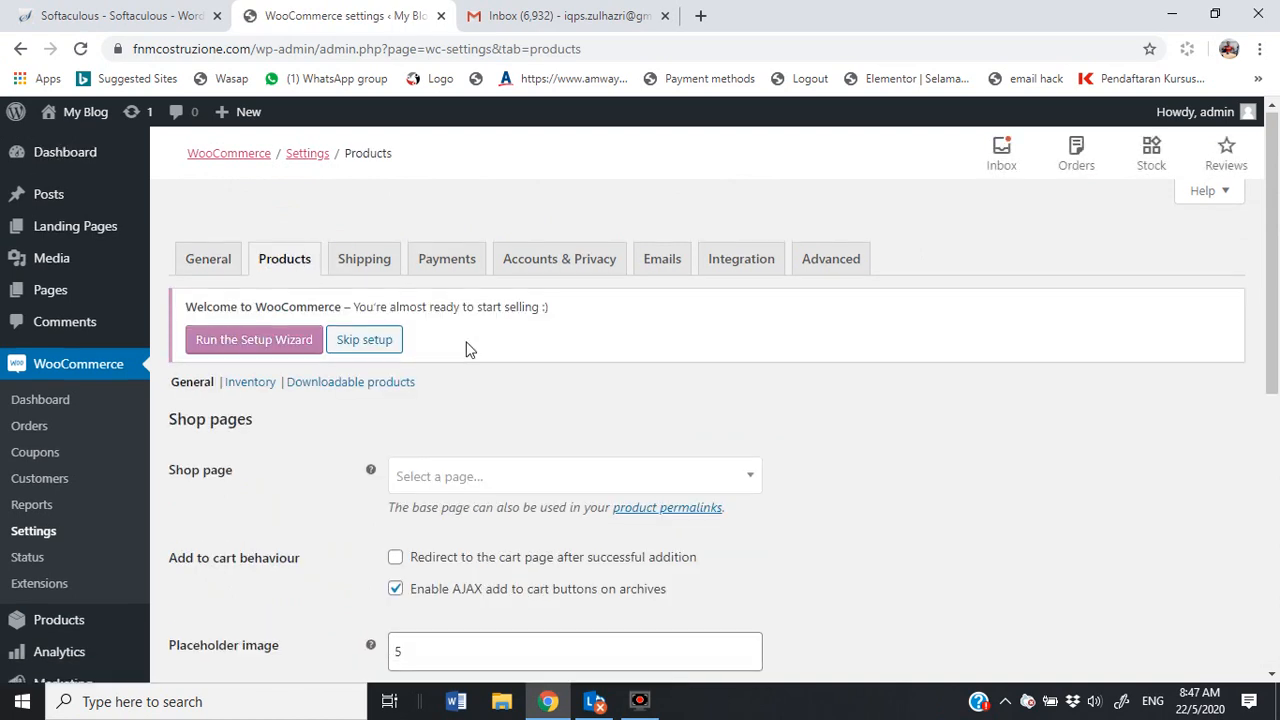
scroll(470, 350, down, 1)
click(425, 390)
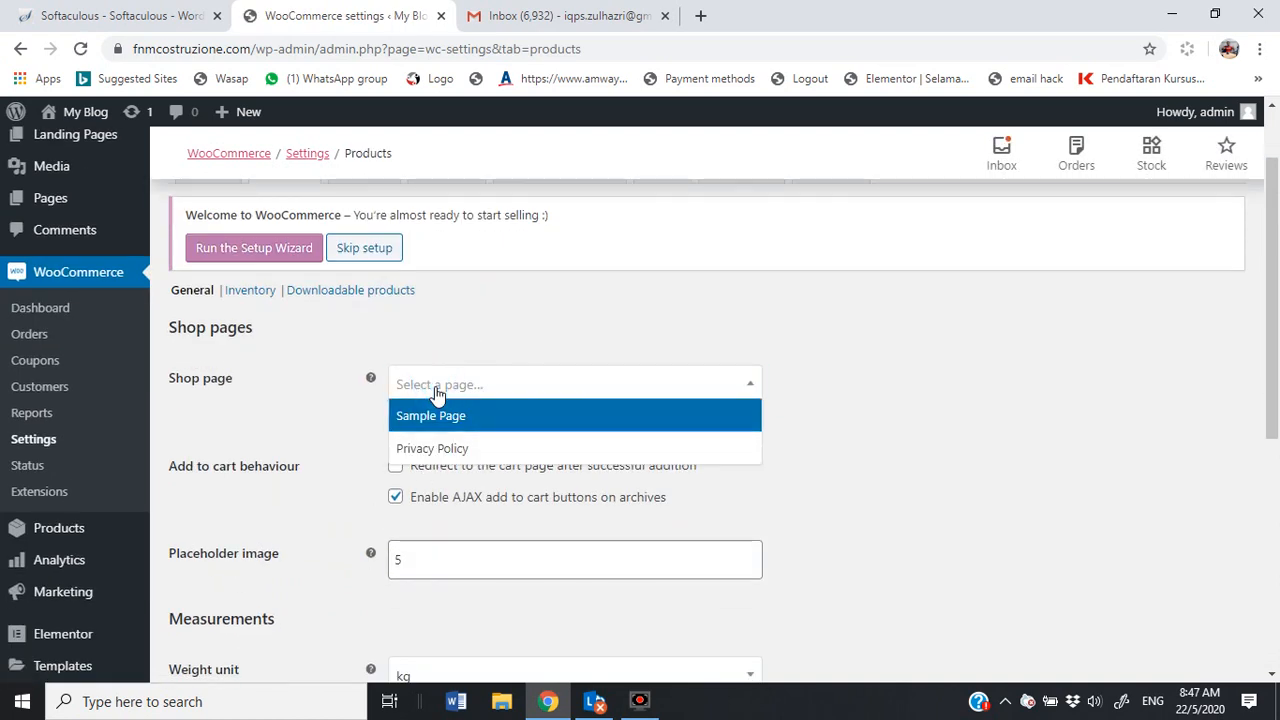
click(333, 391)
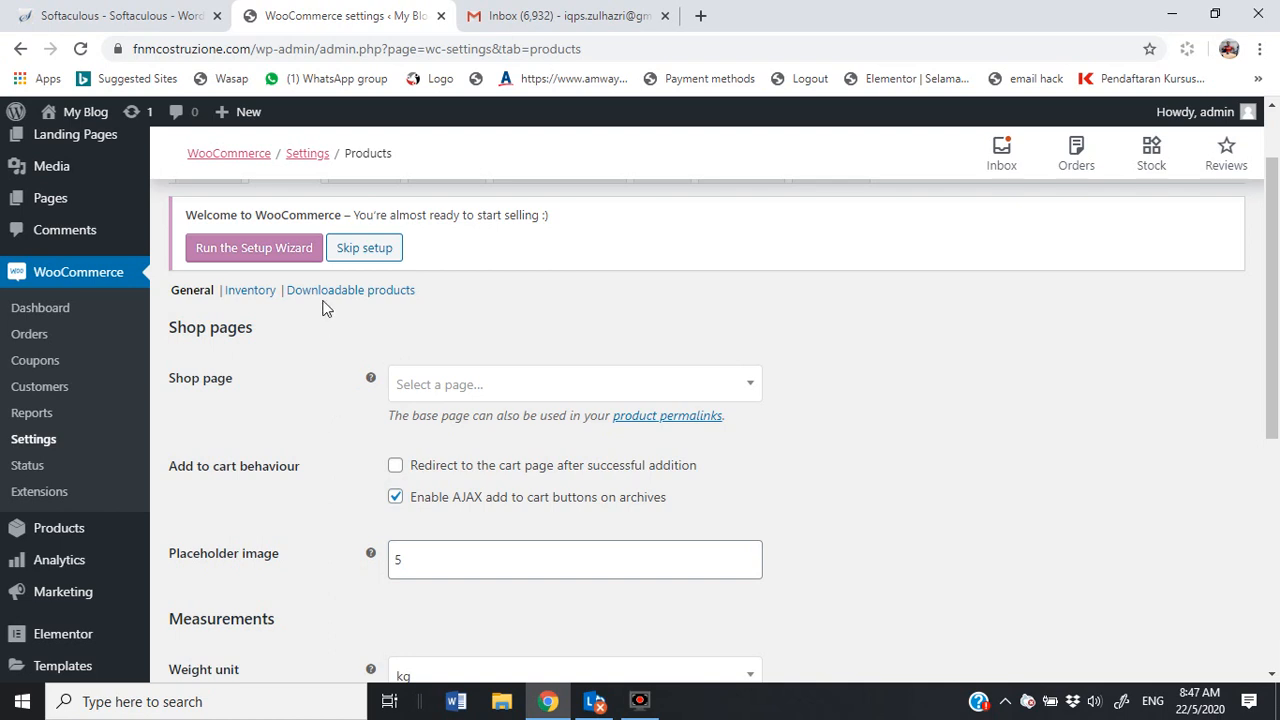
click(272, 257)
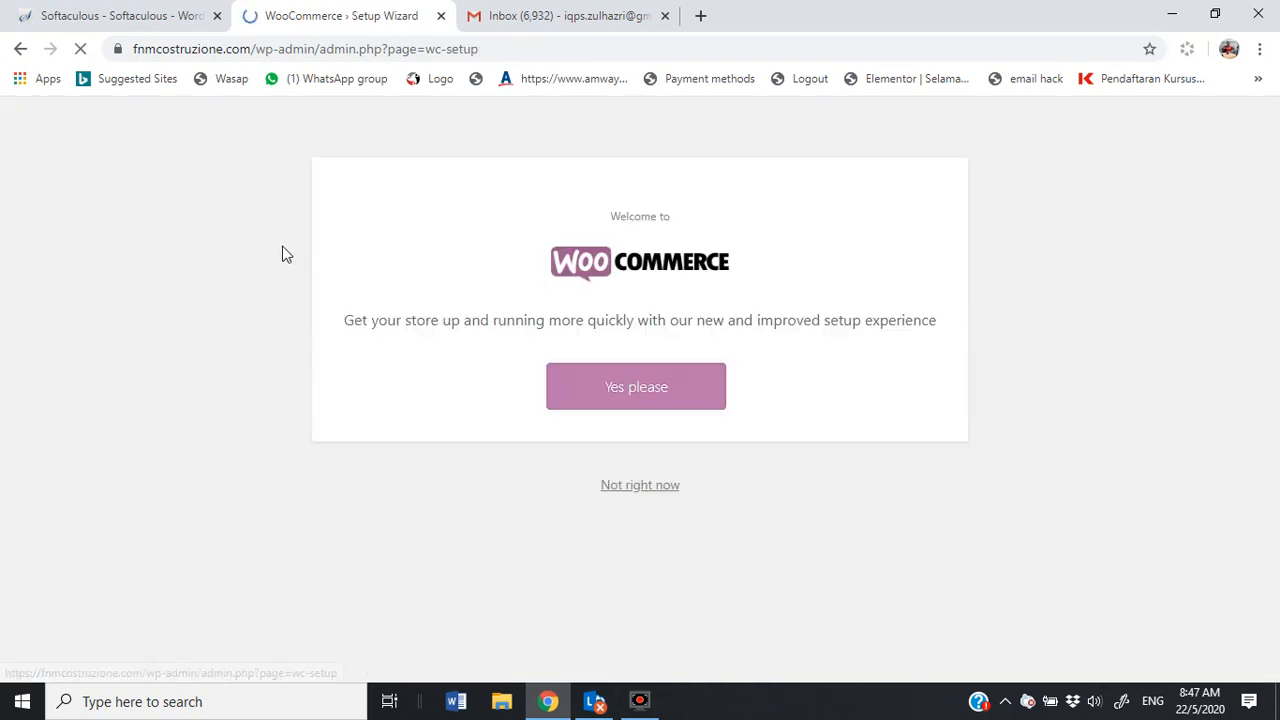
click(658, 405)
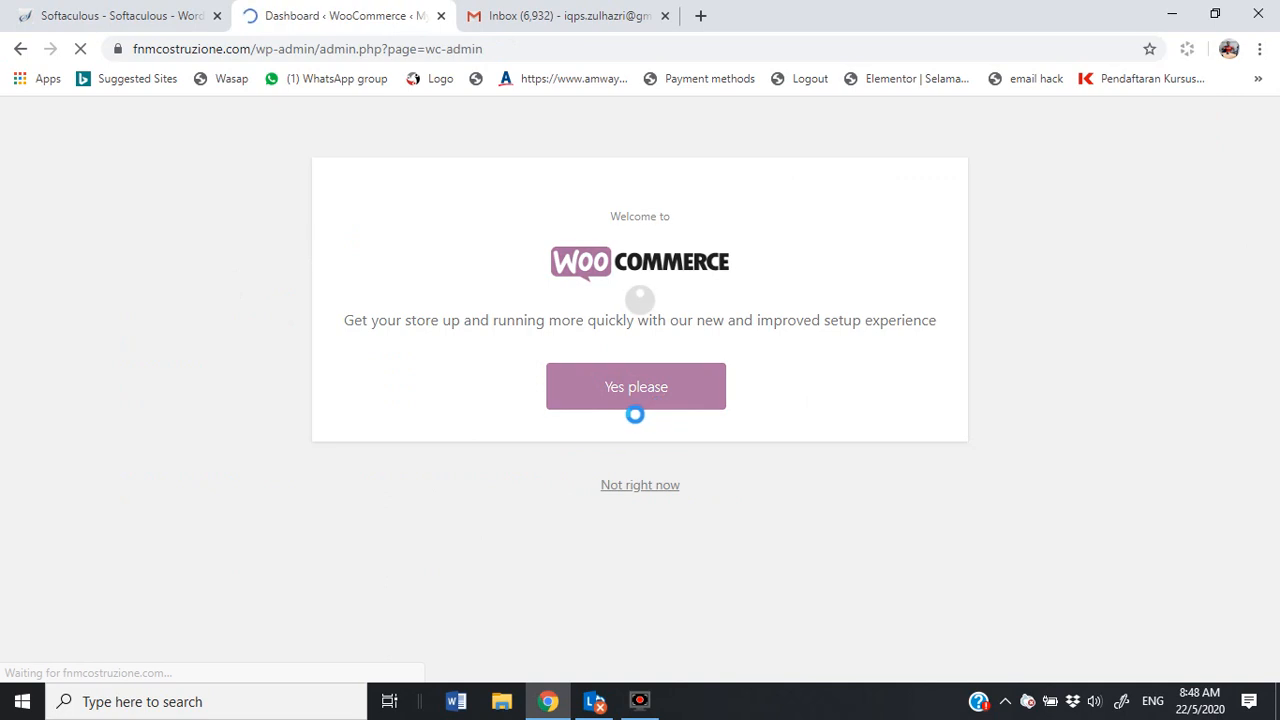
click(612, 305)
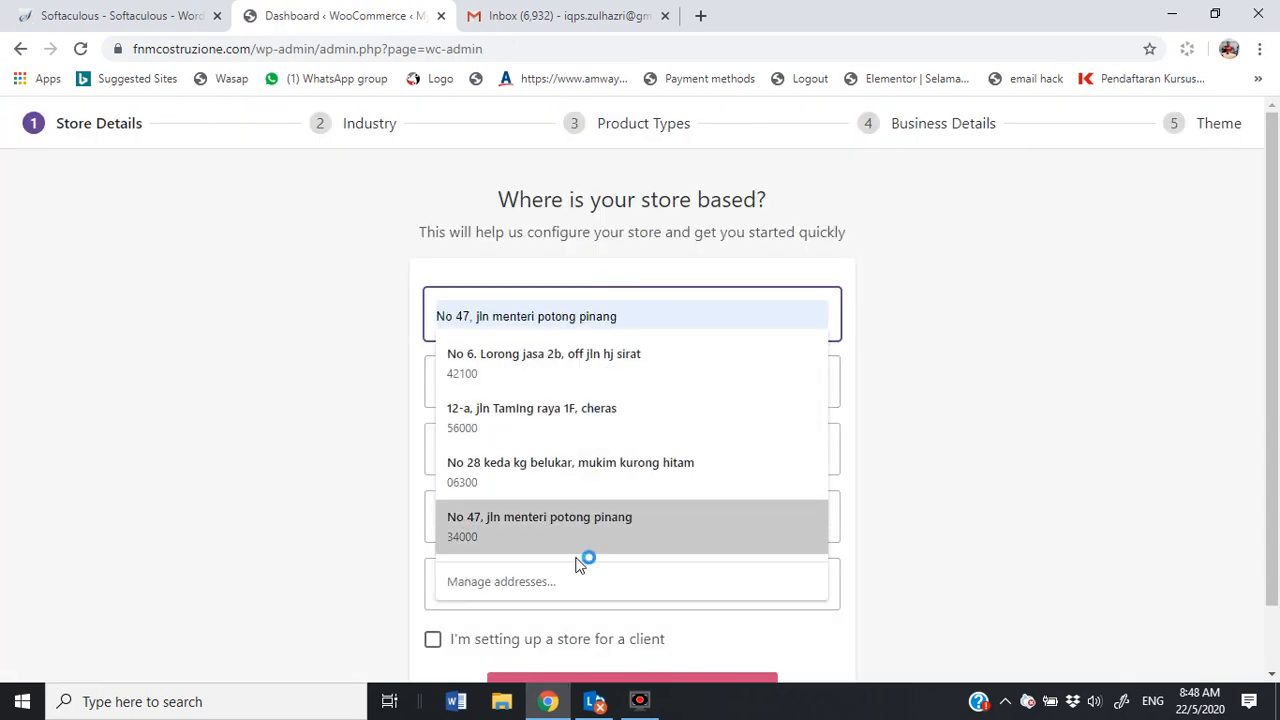
click(614, 362)
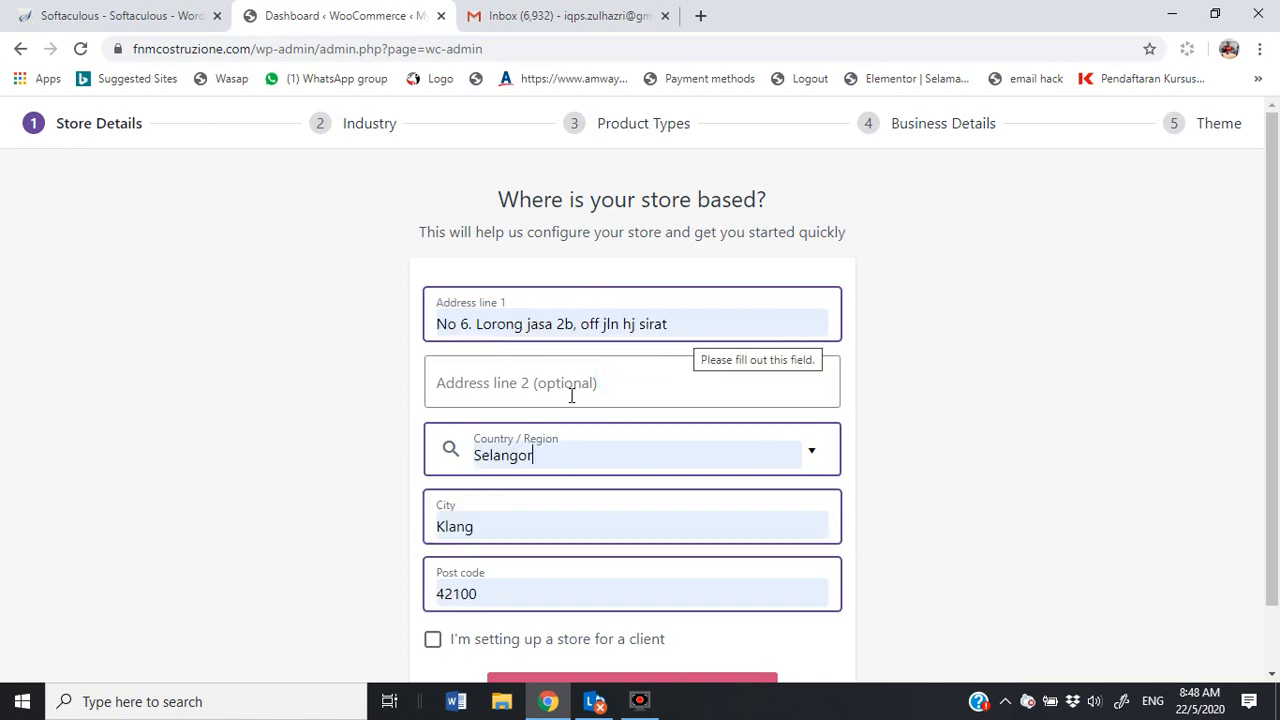
click(974, 400)
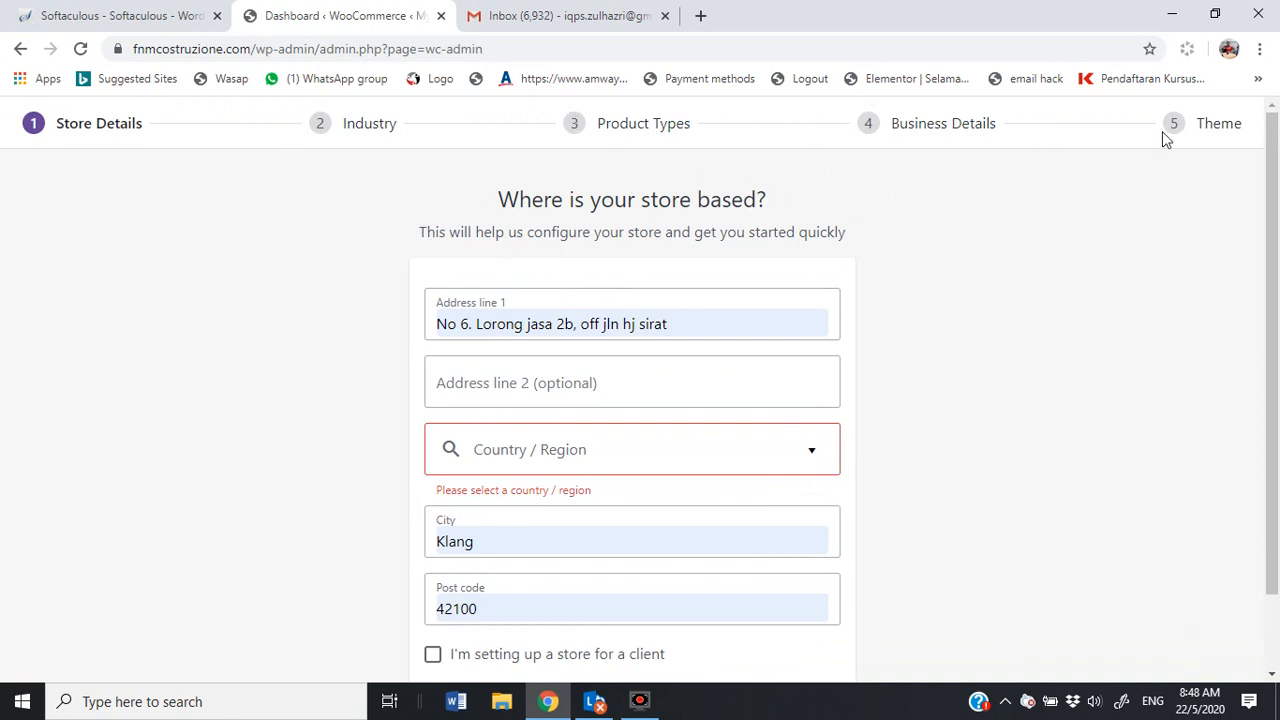
scroll(634, 446, down, 1)
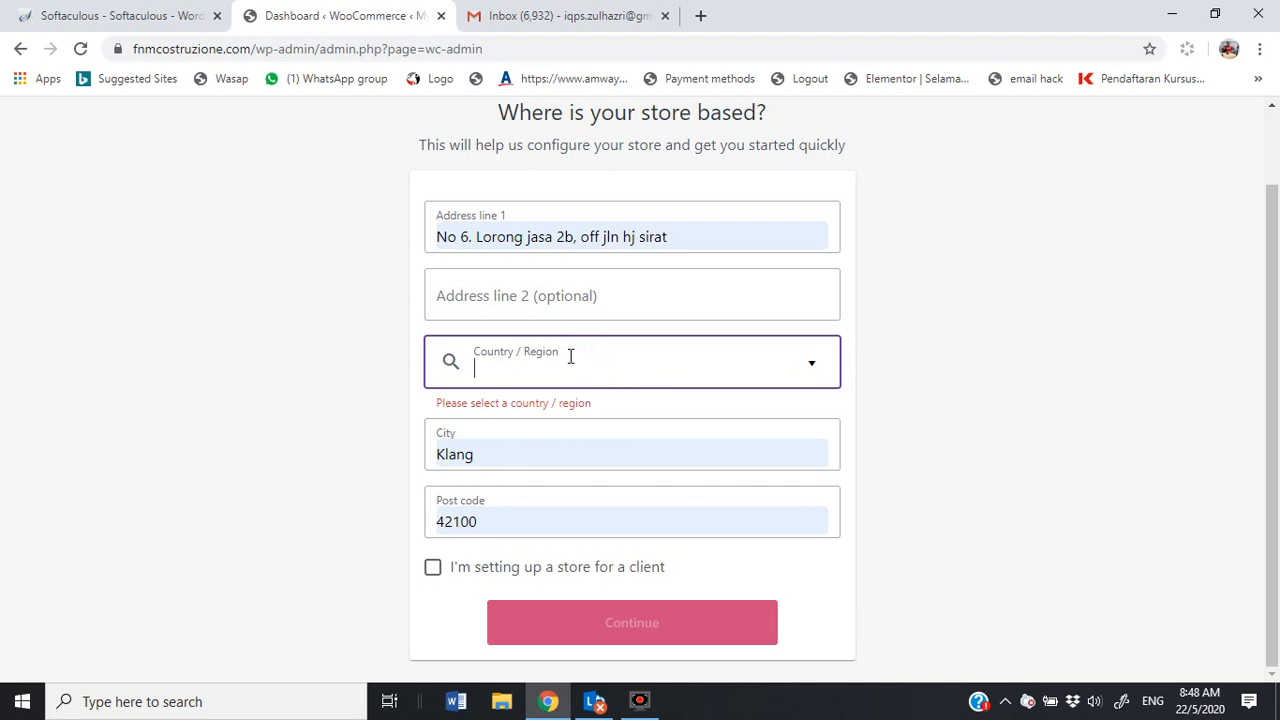
click(528, 366)
click(523, 408)
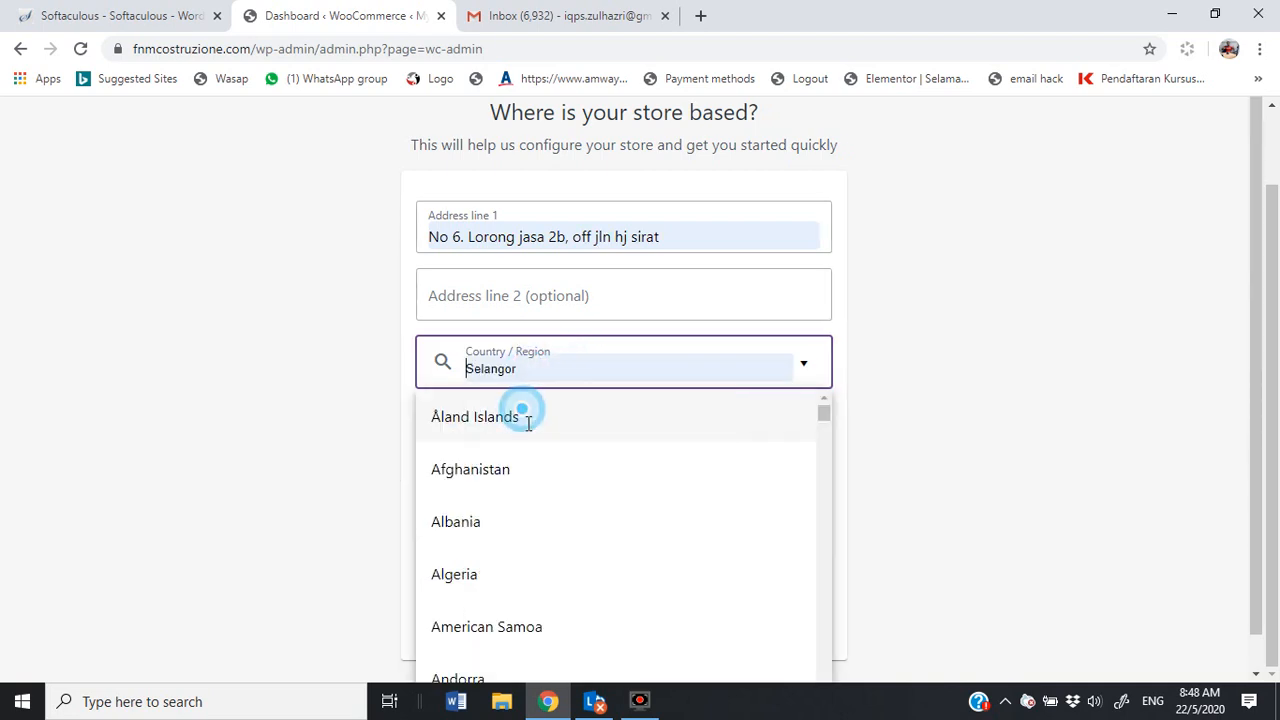
click(981, 501)
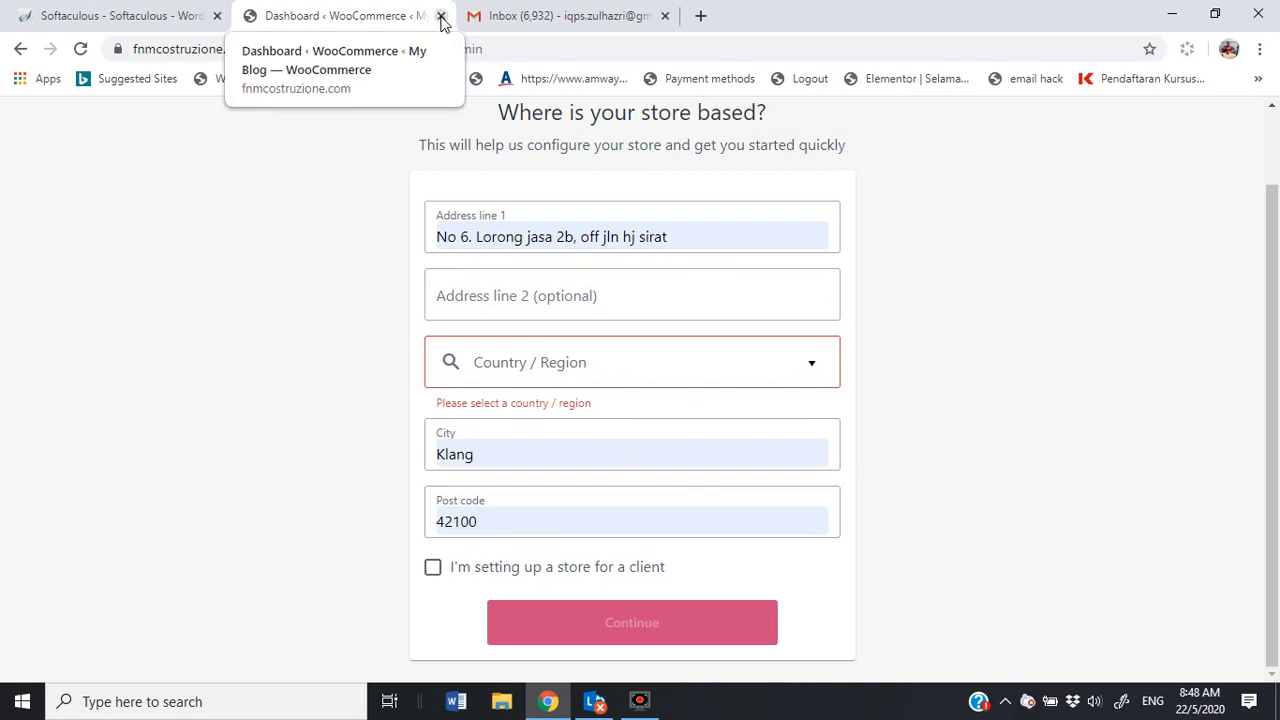
click(18, 49)
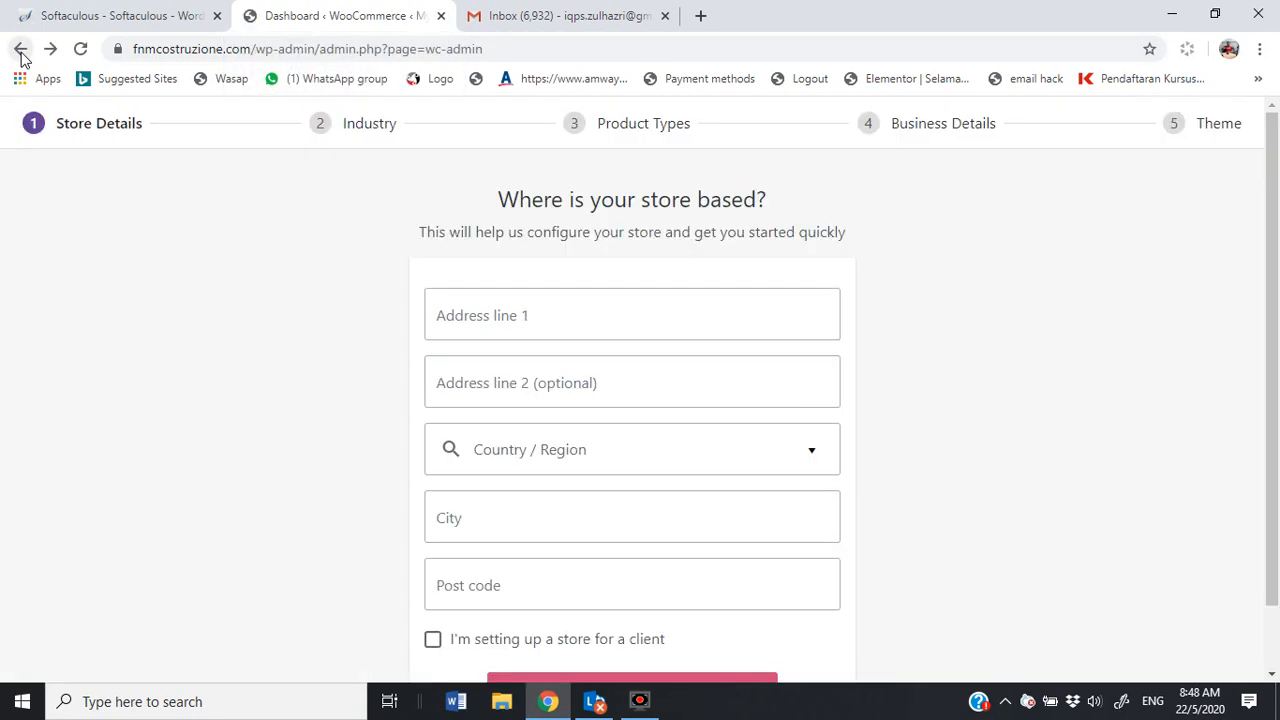
click(21, 50)
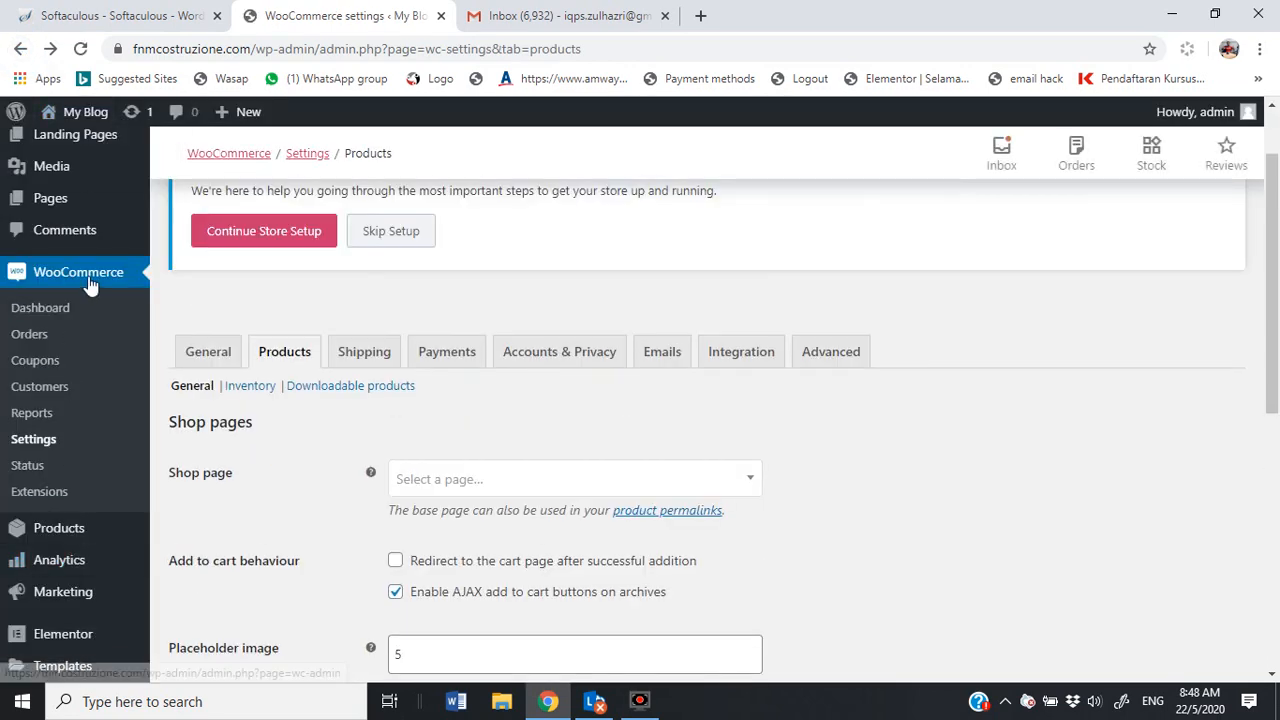
Step: Search Add New plugins for 'join.chat', then install and activate Join.chat
scroll(91, 303, down, 4)
mouse_move(70, 496)
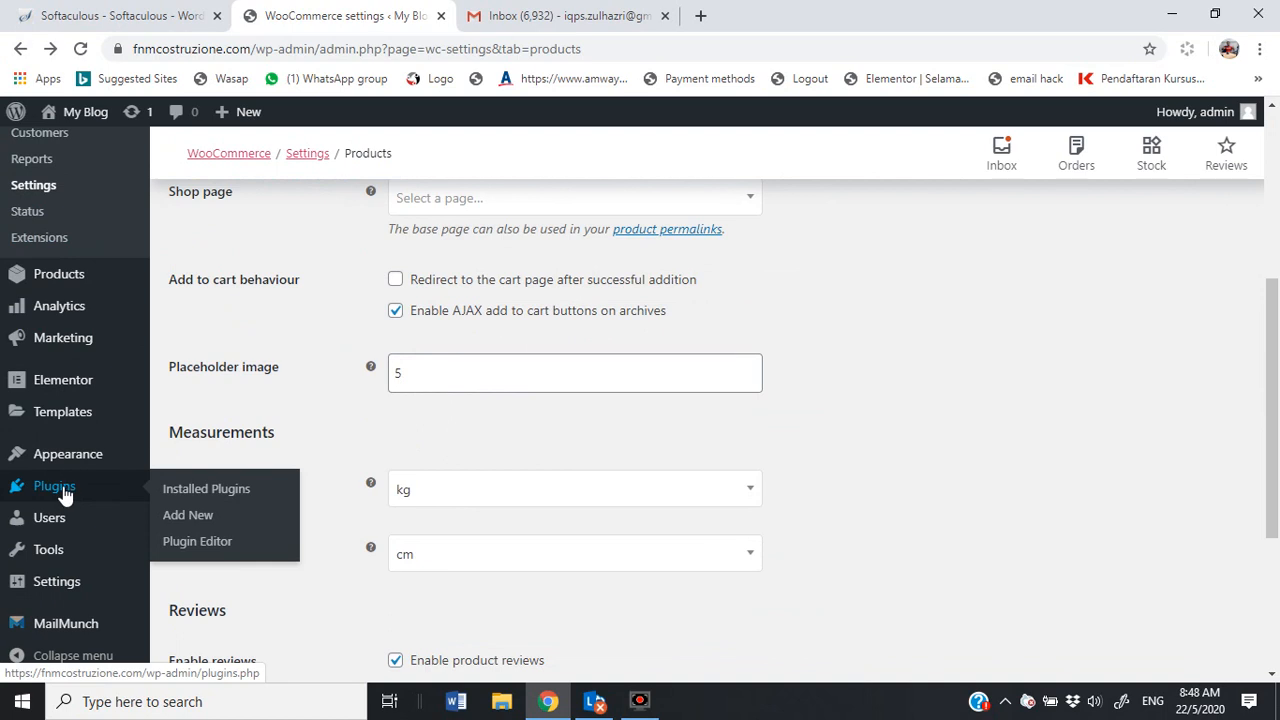
click(62, 491)
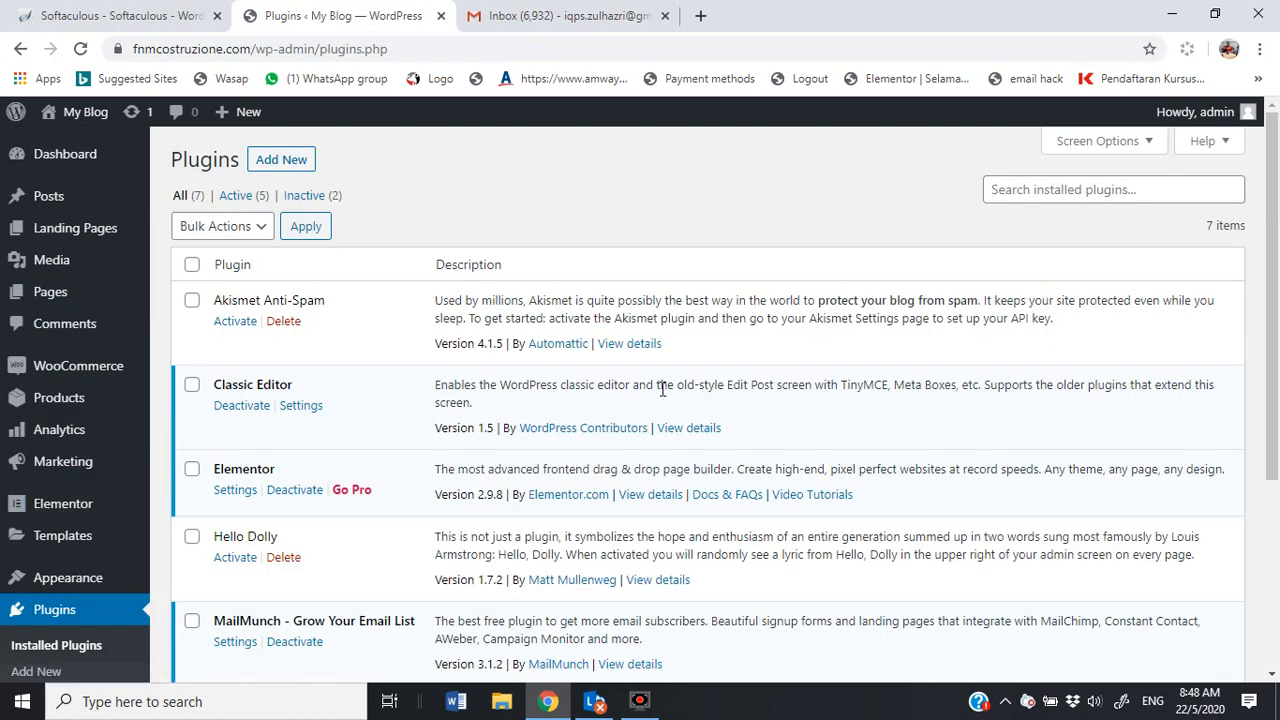
click(285, 160)
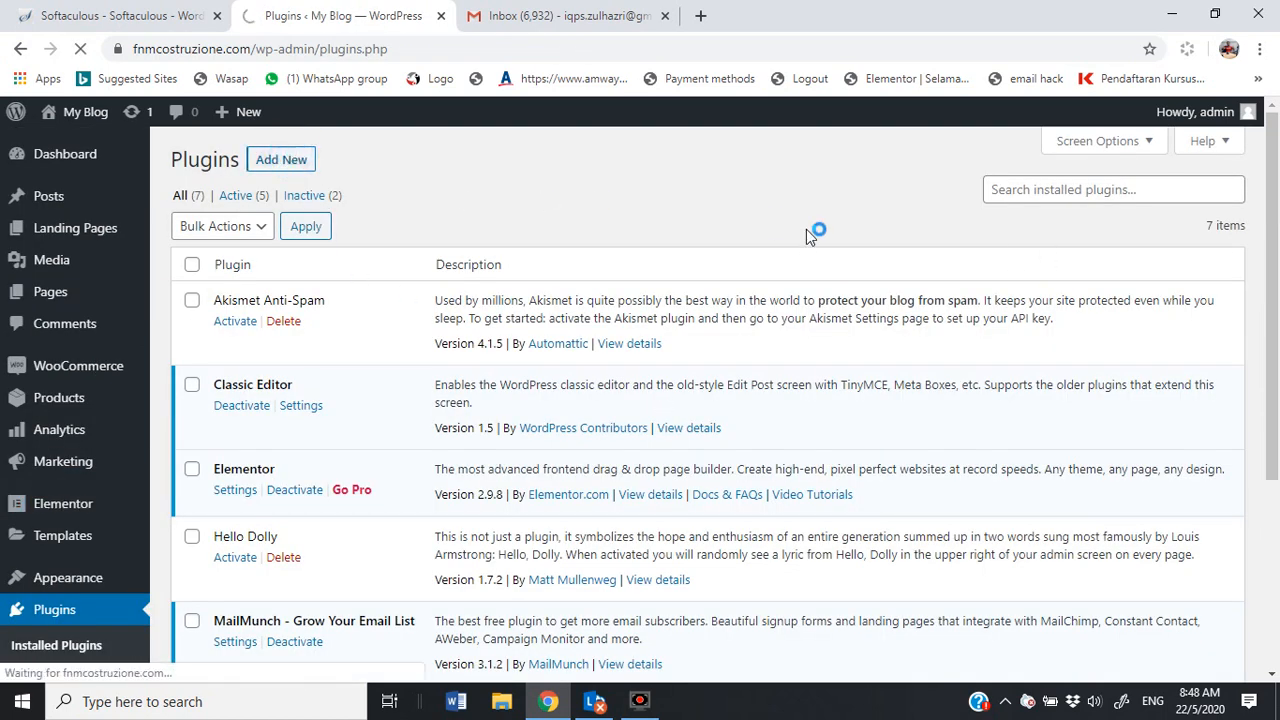
click(1020, 218)
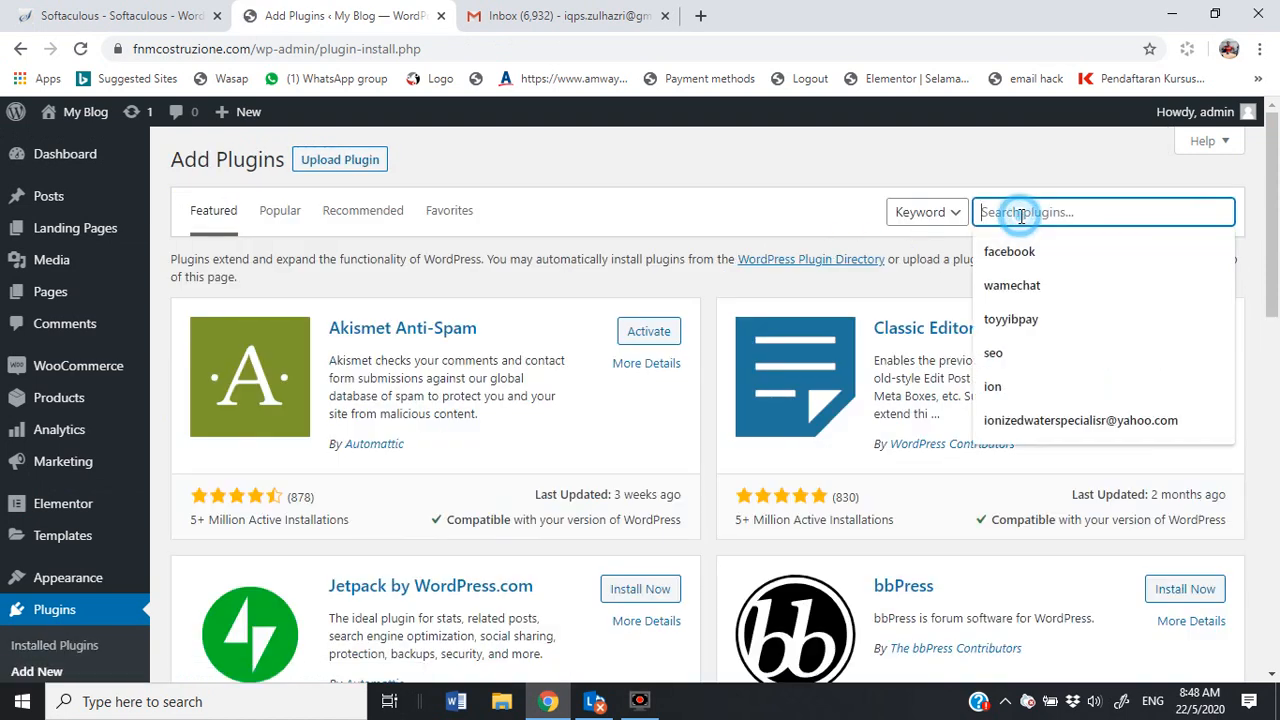
text(join)
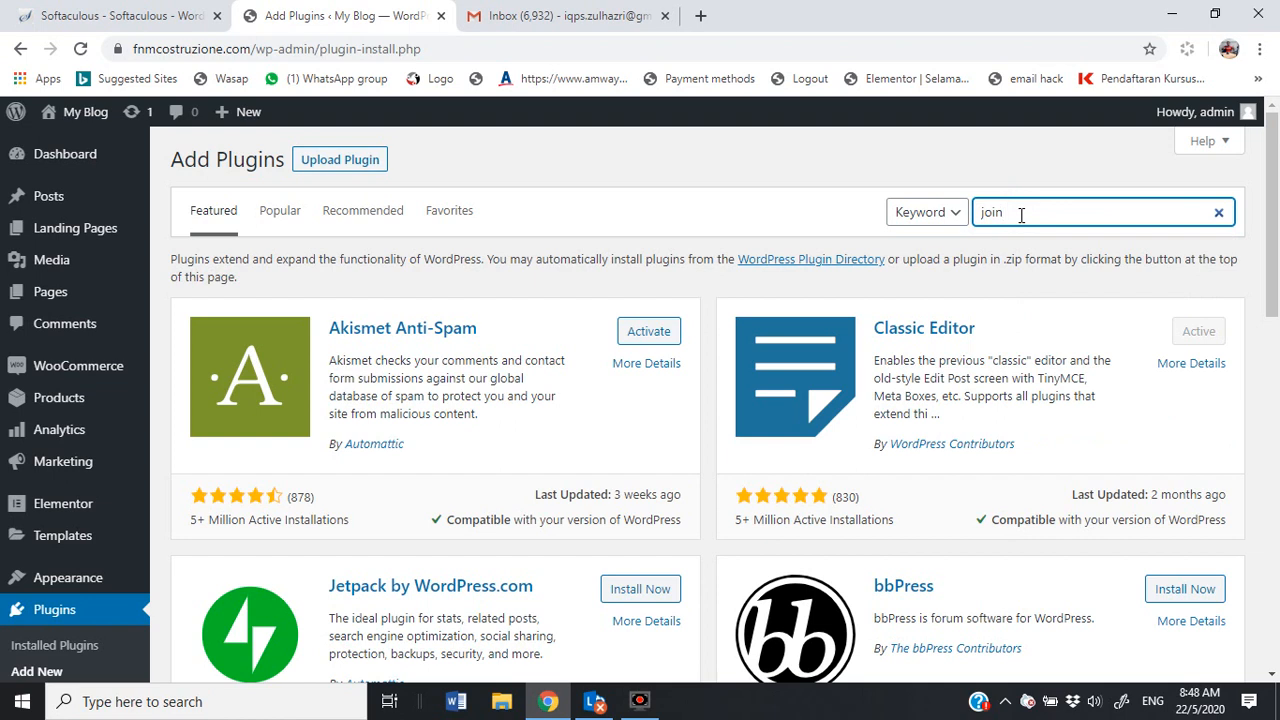
text(.chat)
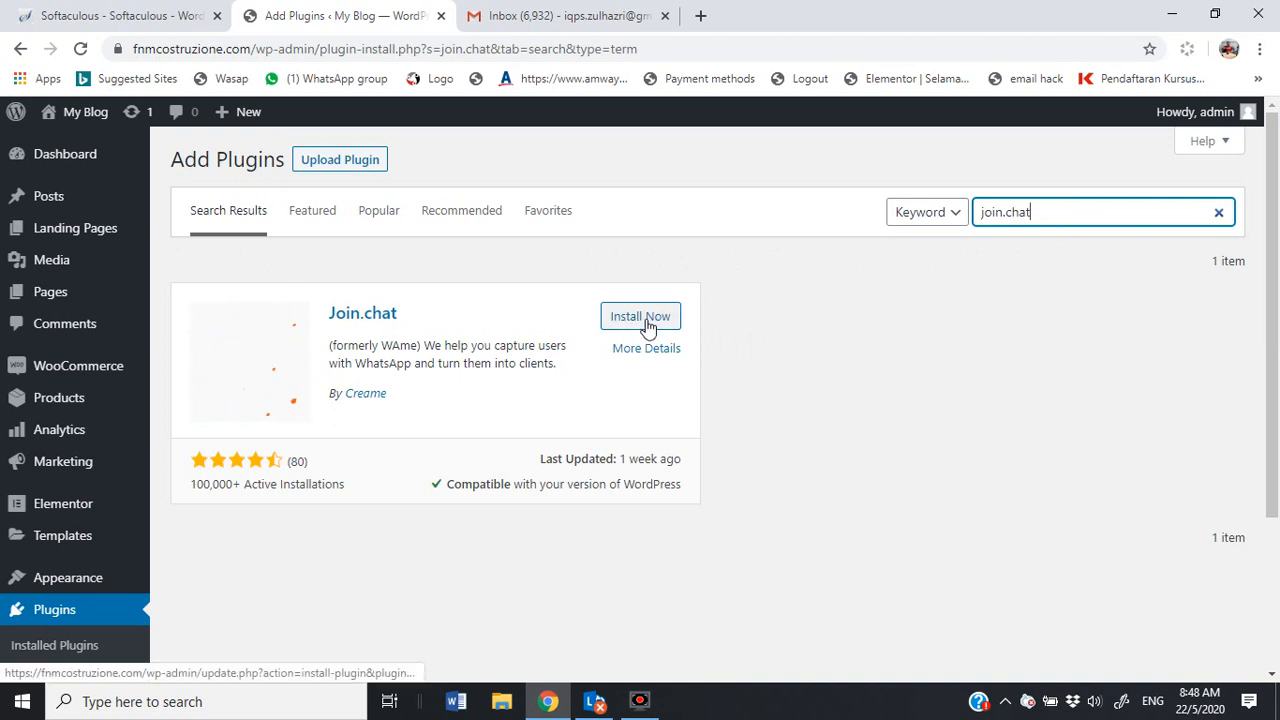
click(650, 320)
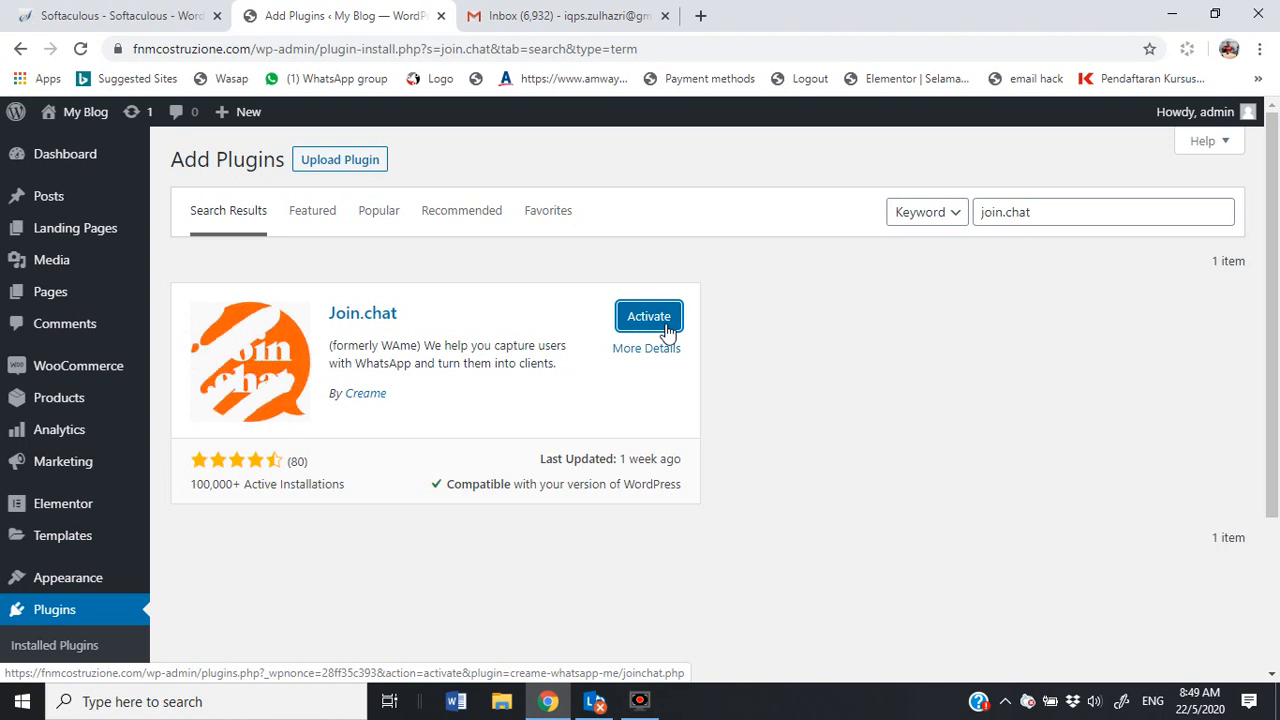
click(659, 333)
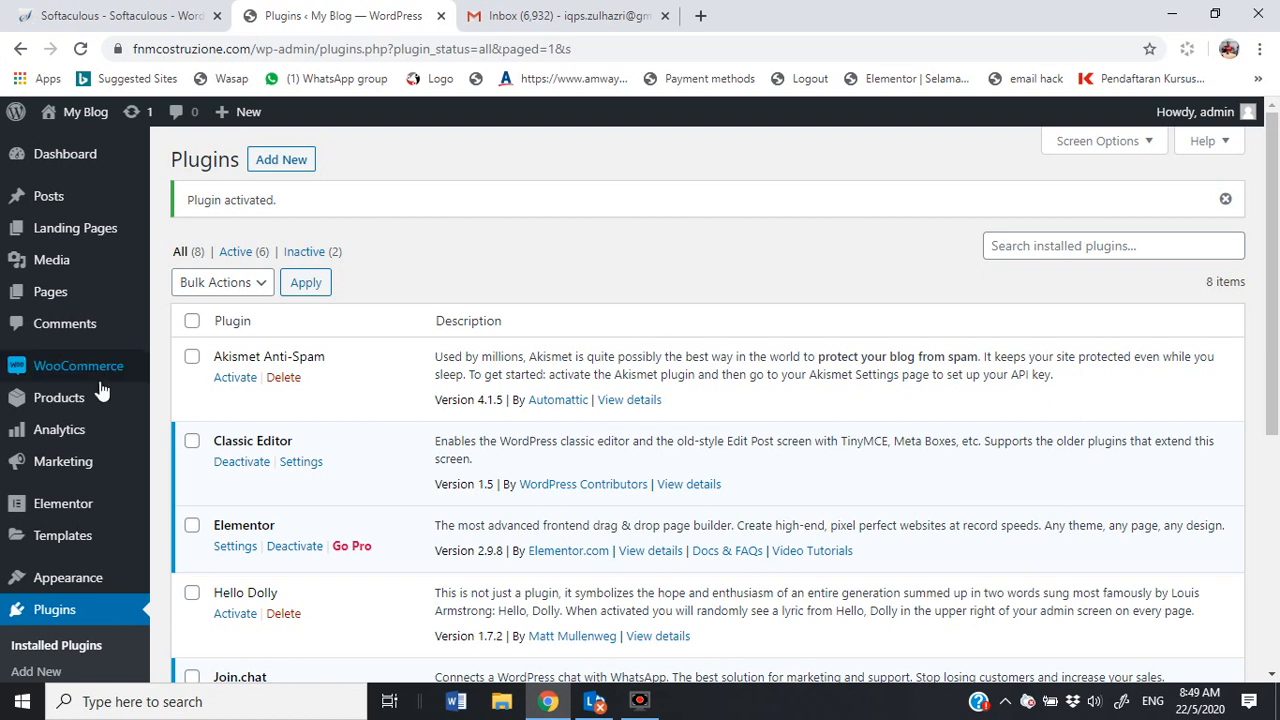
Step: Go to Settings > Join.chat
scroll(60, 375, down, 1)
scroll(97, 388, down, 3)
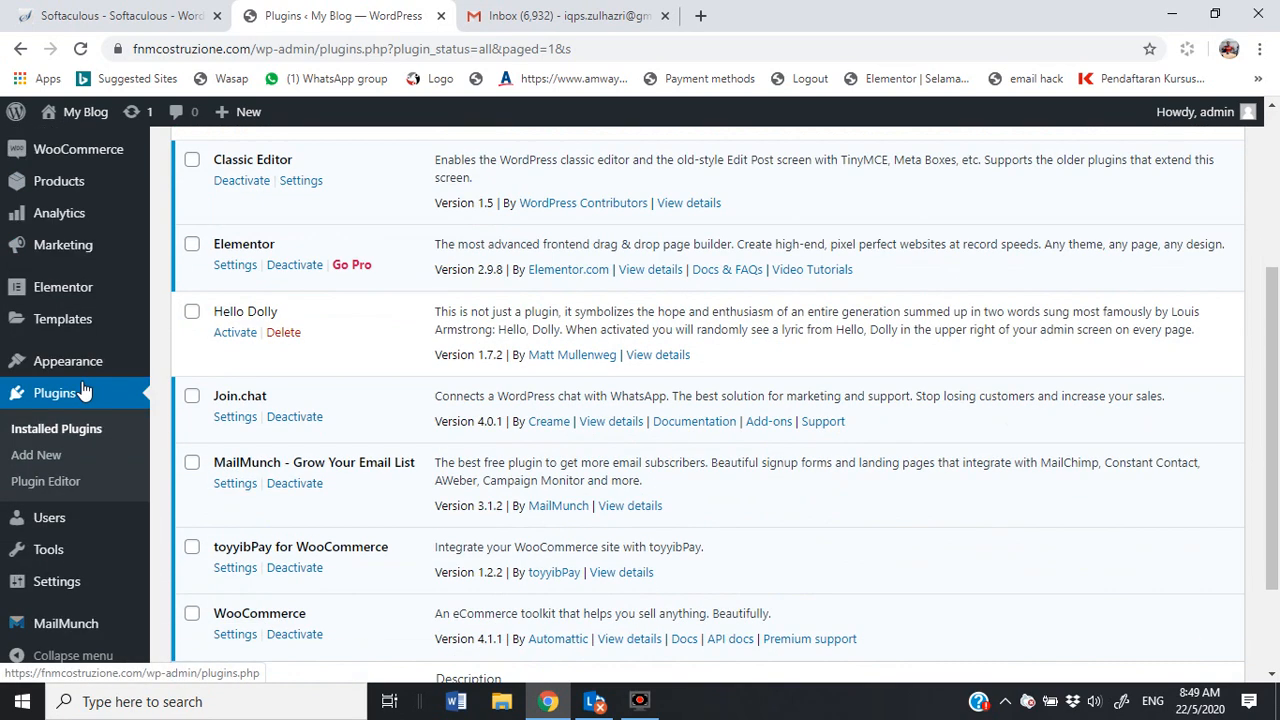
scroll(60, 430, down, 1)
mouse_move(43, 591)
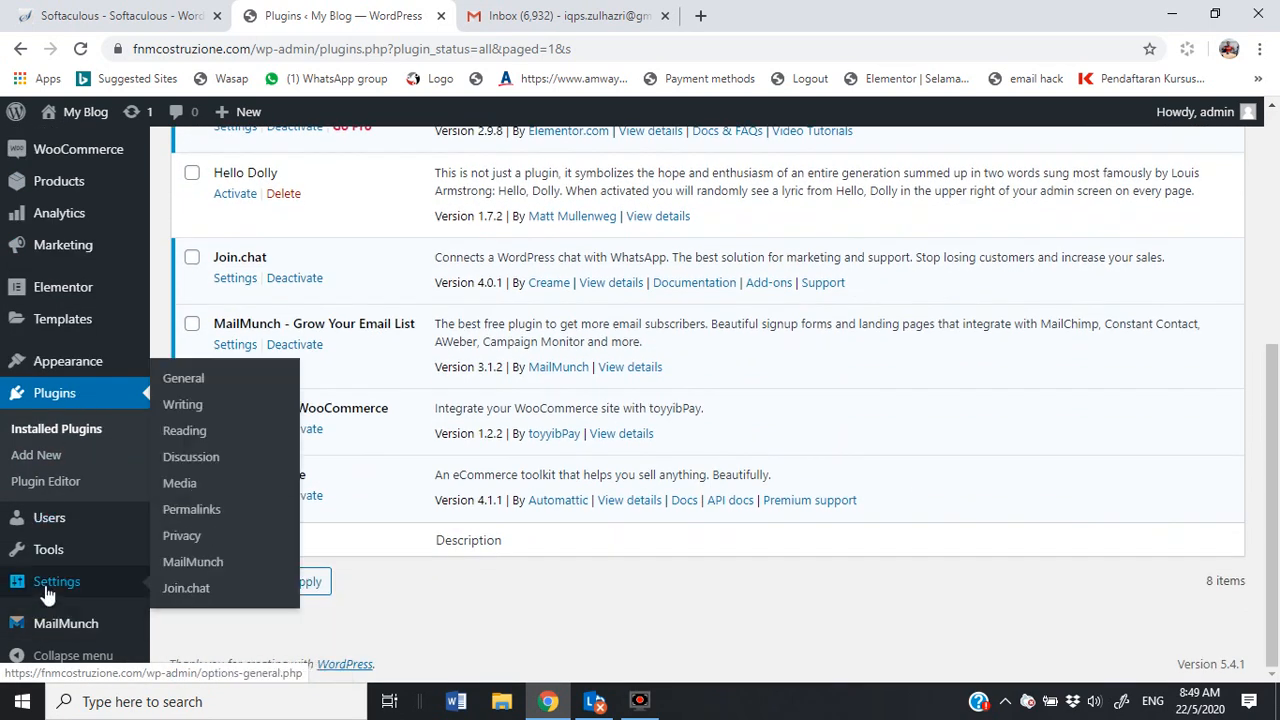
click(181, 596)
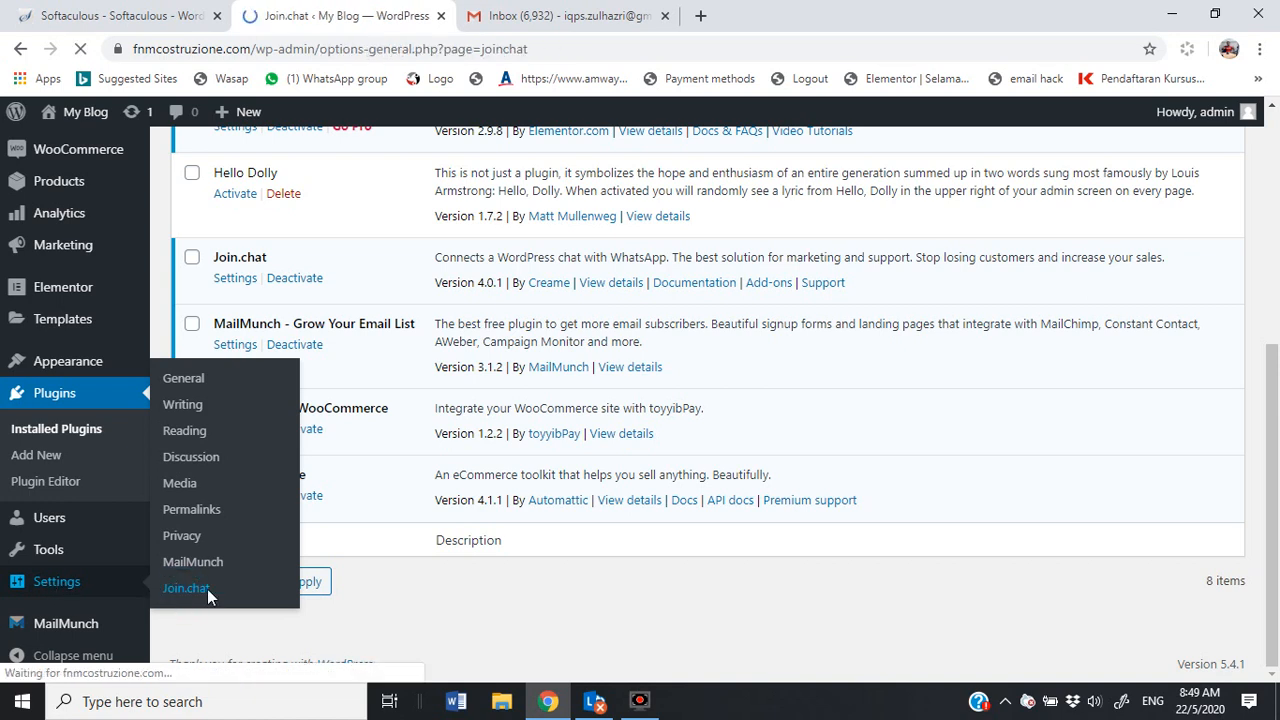
Step: Review the Telephone, Message and Call to Action fields on the Join.chat settings
click(444, 325)
click(451, 452)
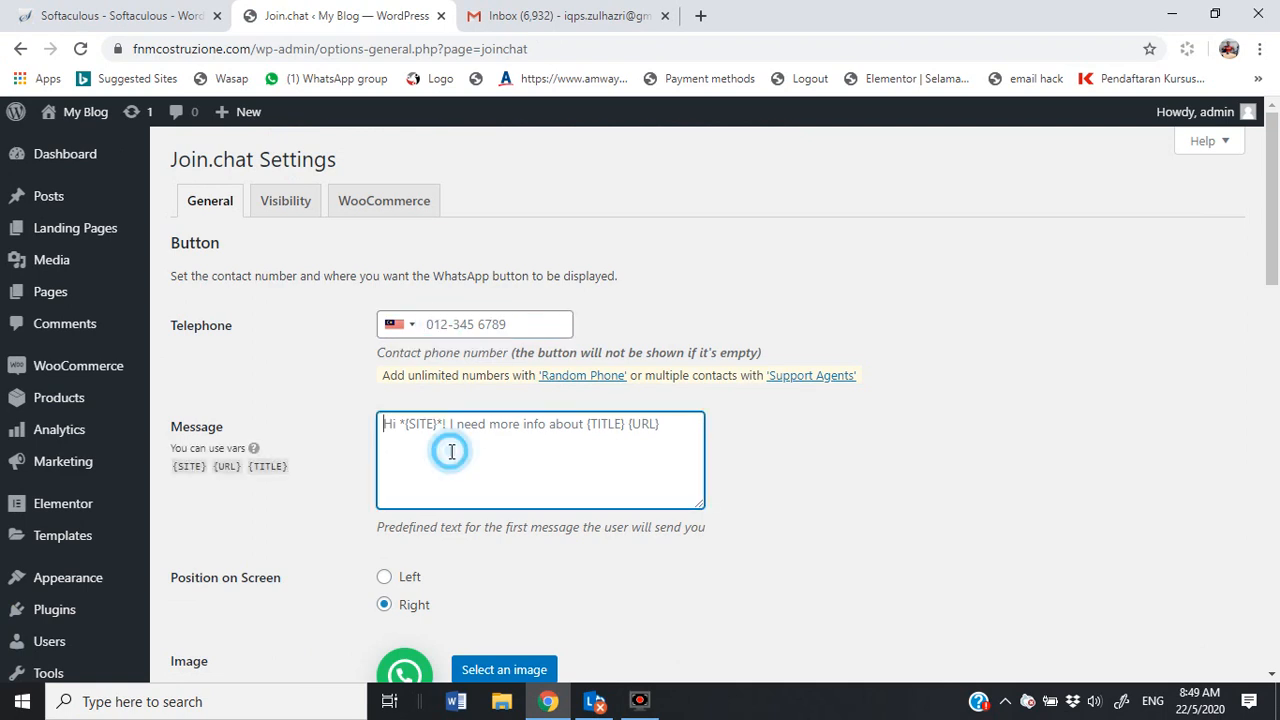
scroll(451, 450, down, 2)
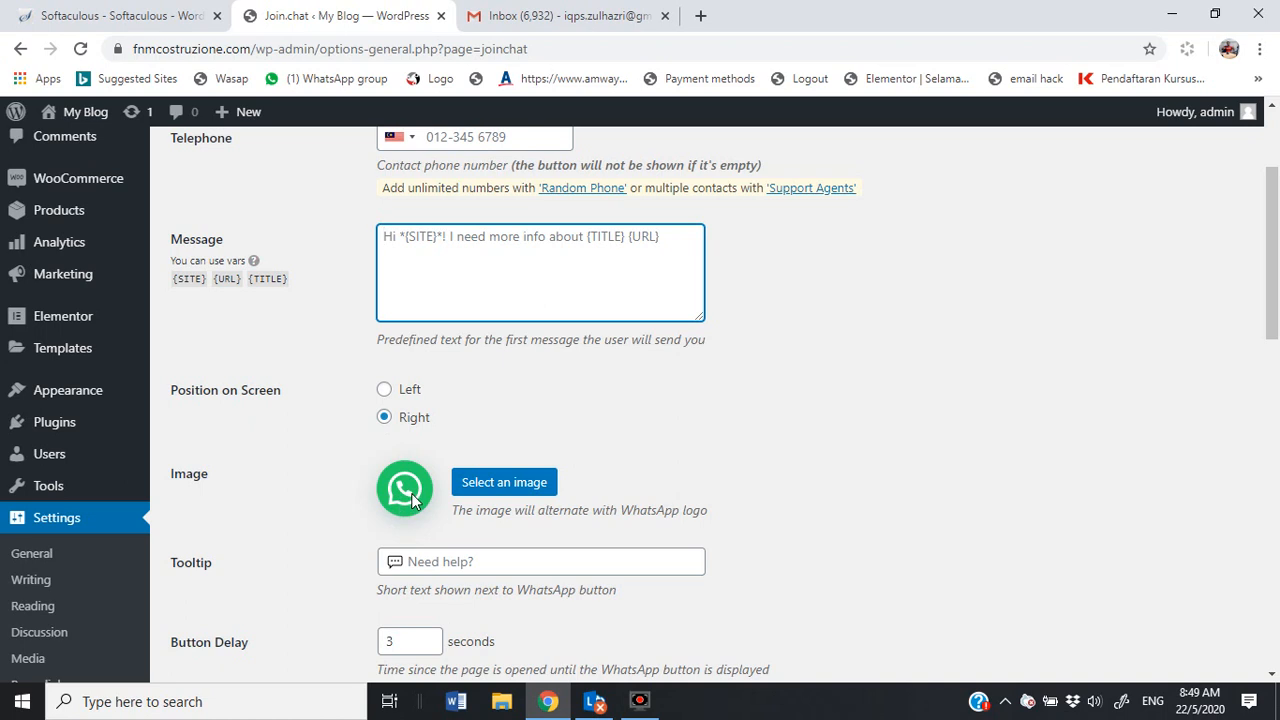
scroll(411, 493, down, 6)
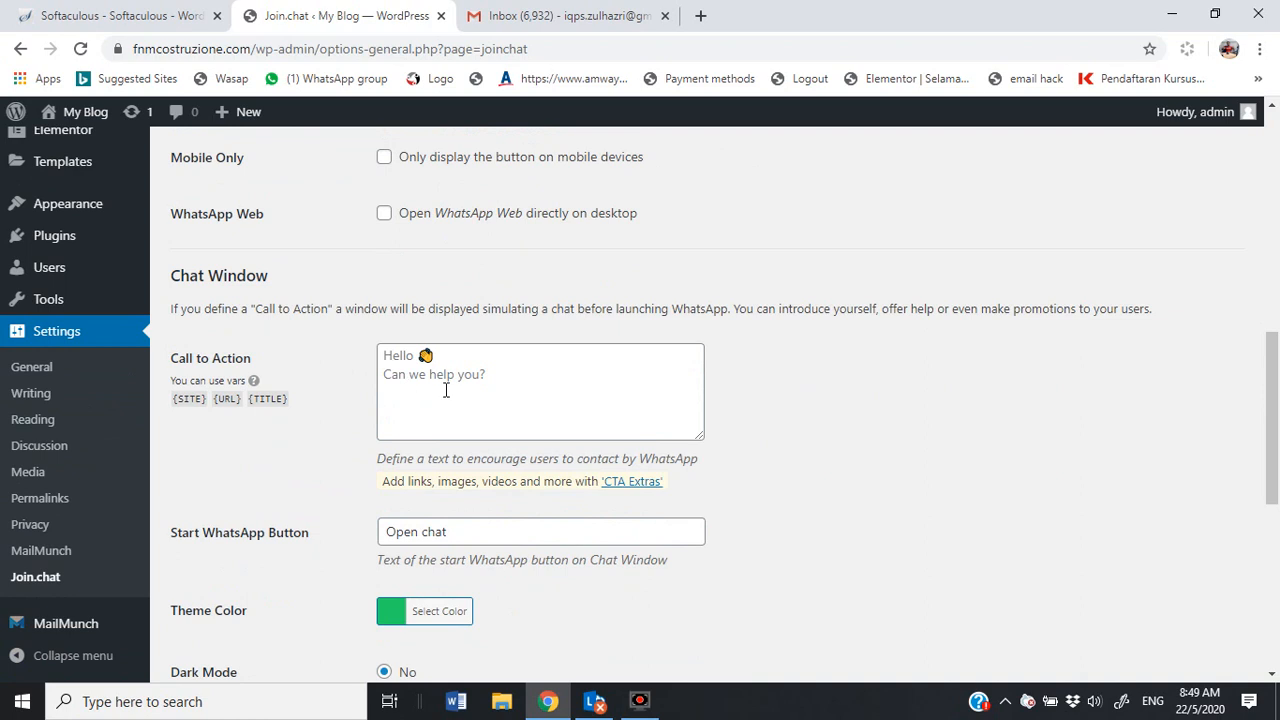
click(476, 380)
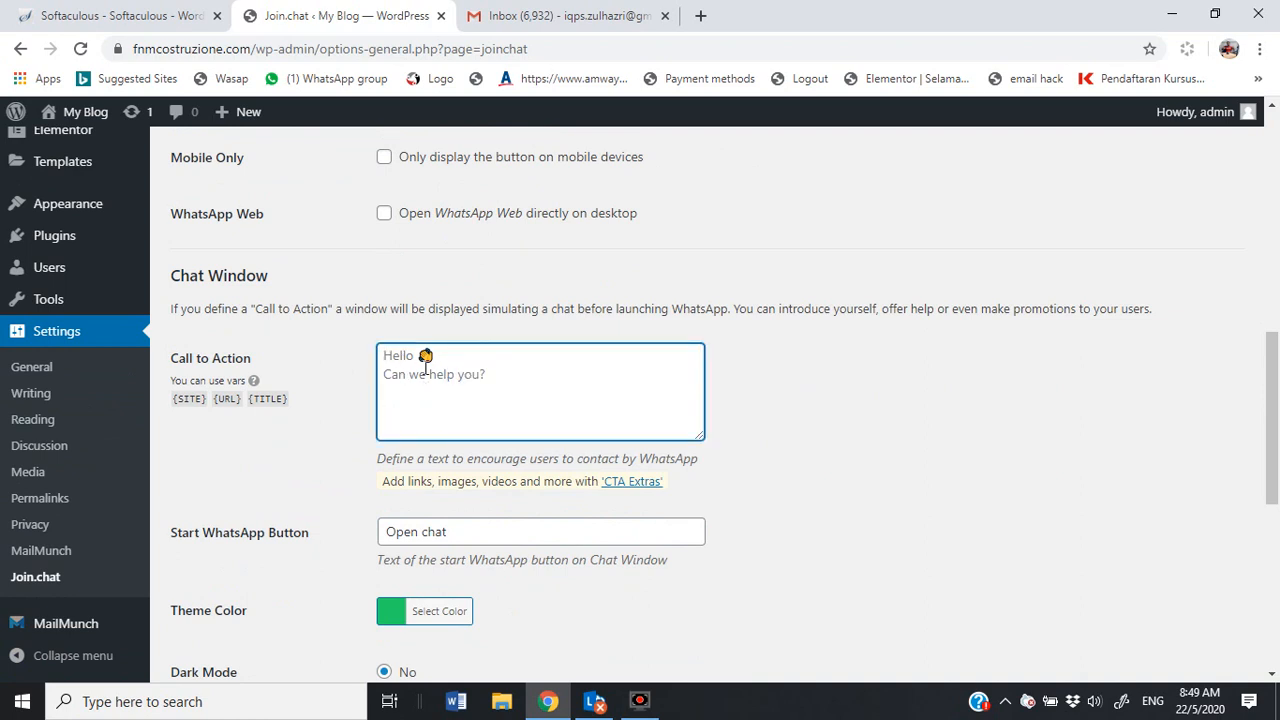
scroll(357, 539, down, 6)
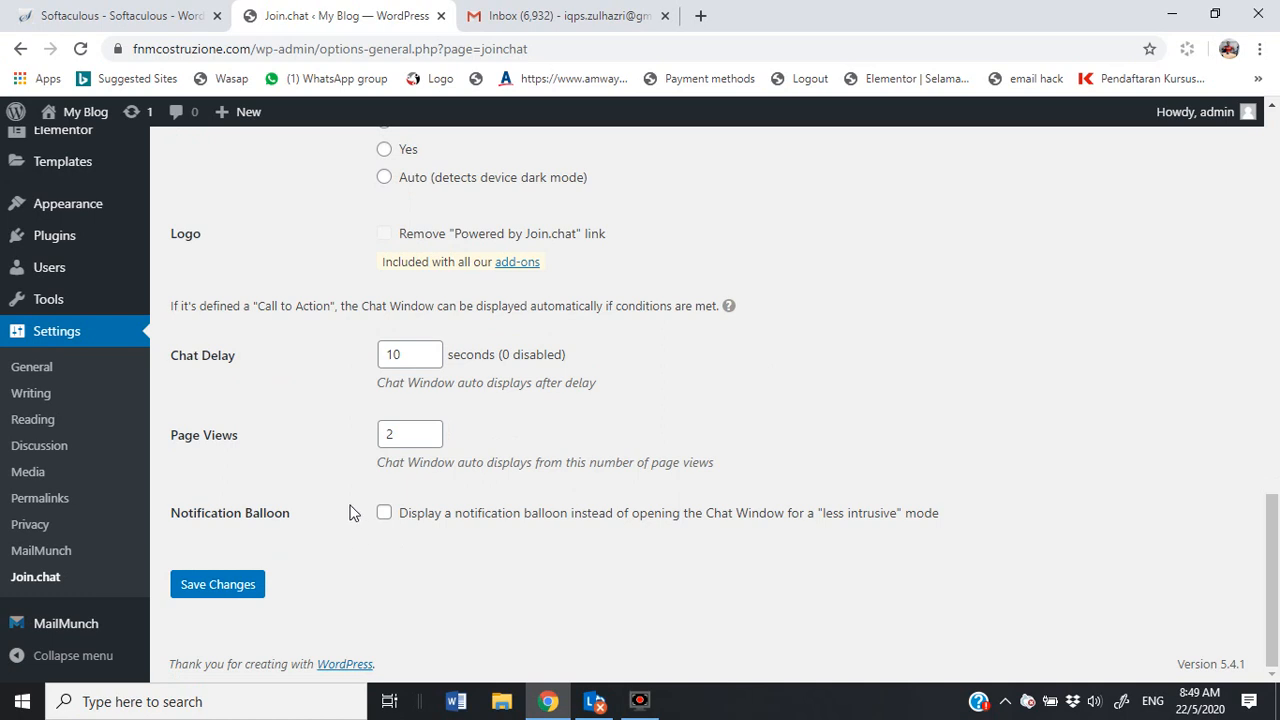
scroll(100, 432, up, 4)
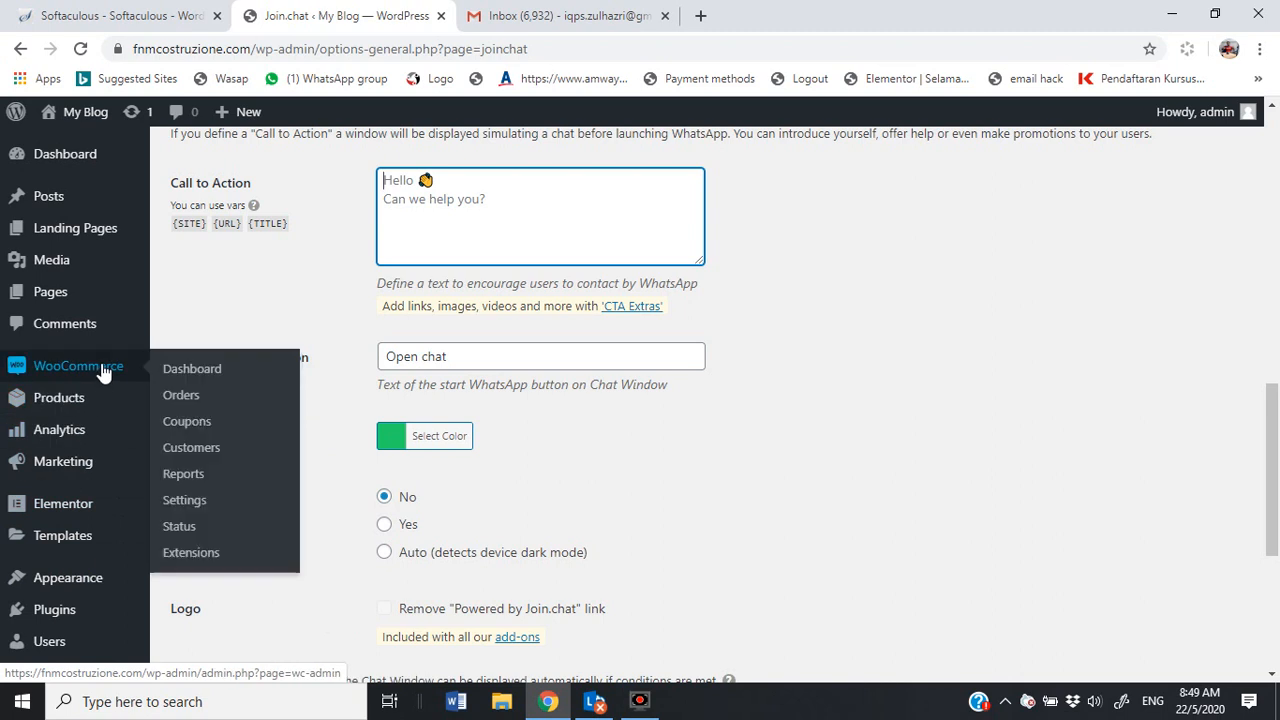
Step: Bring up the Upload Theme form under Appearance > Themes > Add New
mouse_move(22, 580)
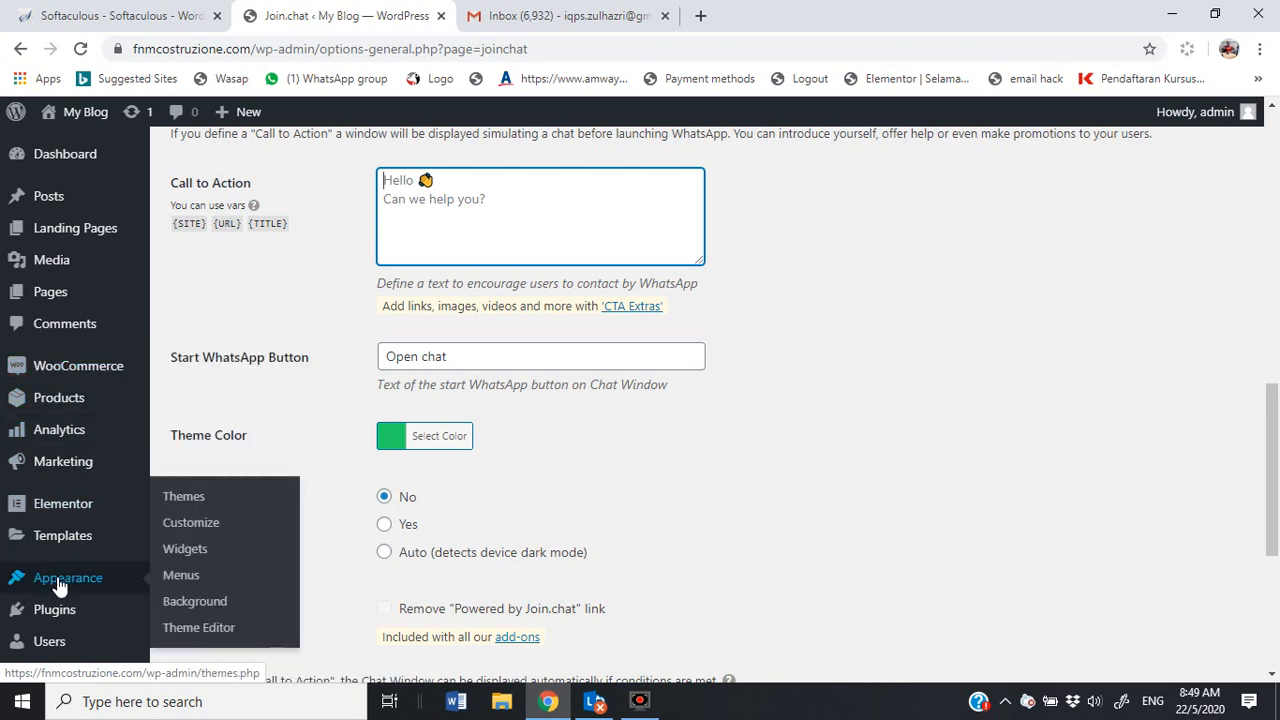
click(188, 497)
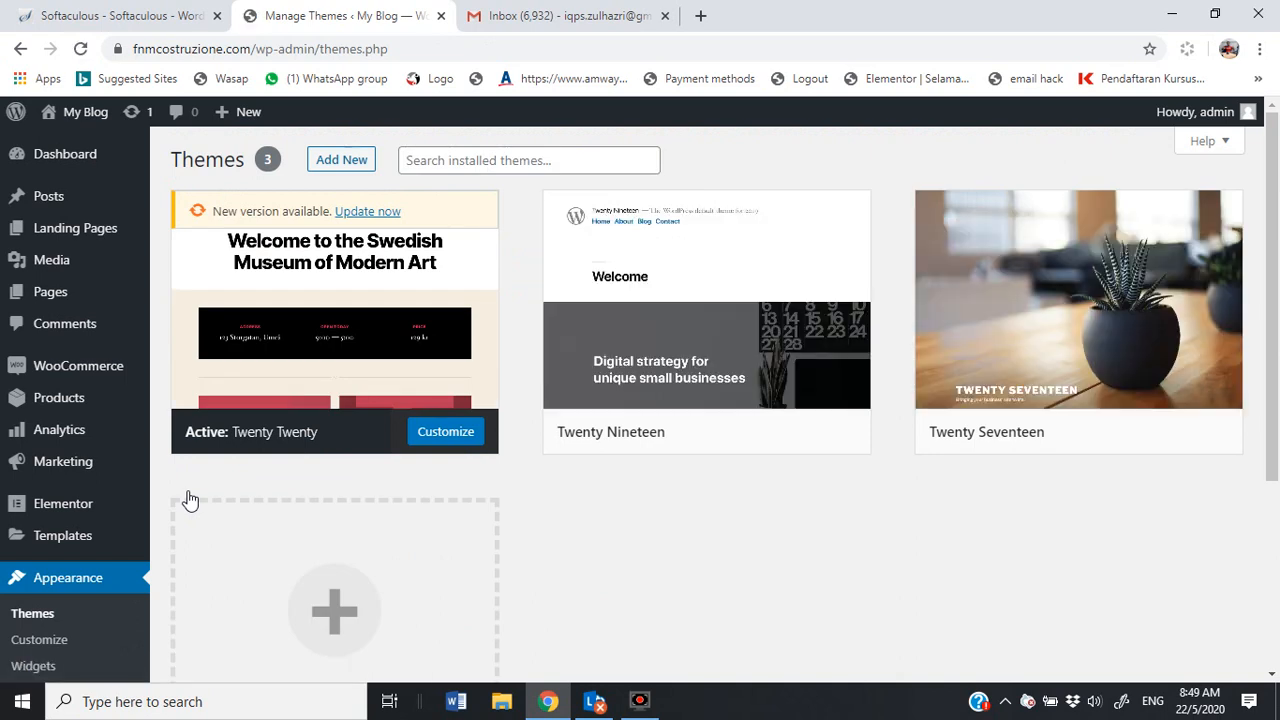
click(341, 160)
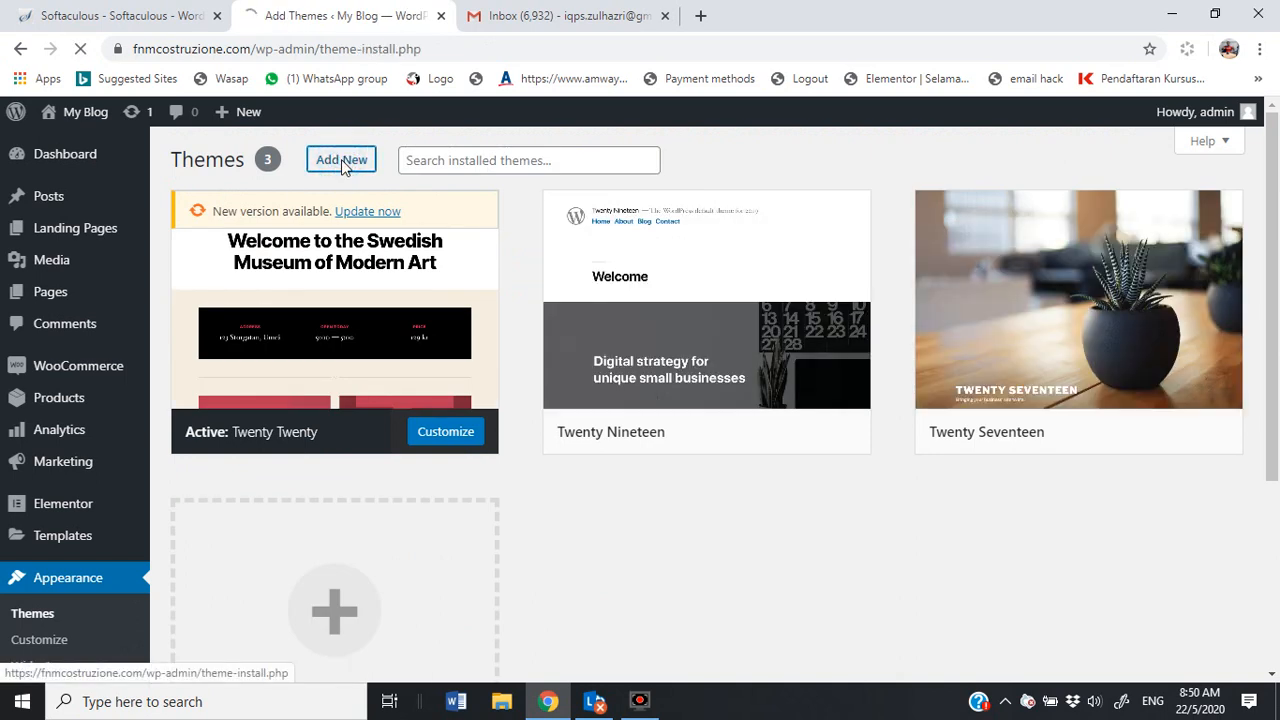
click(343, 164)
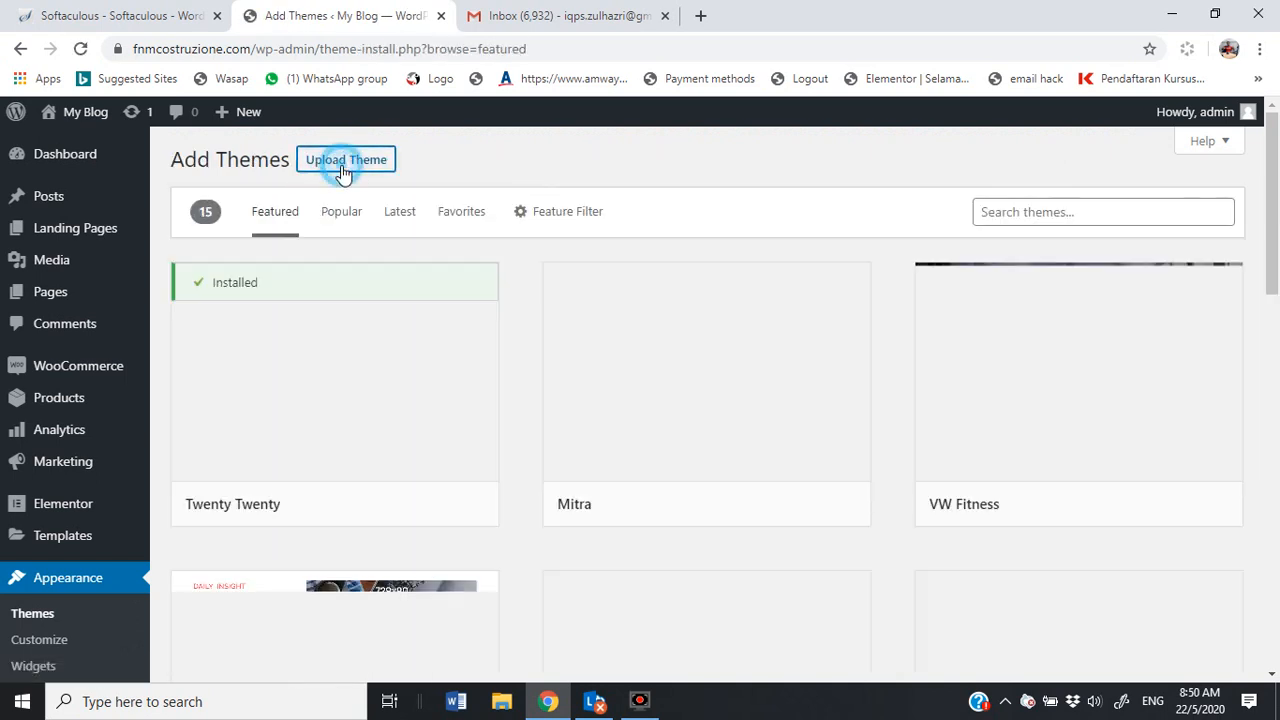
Step: Choose Divi (2).zip from Downloads and install it as a theme
click(566, 330)
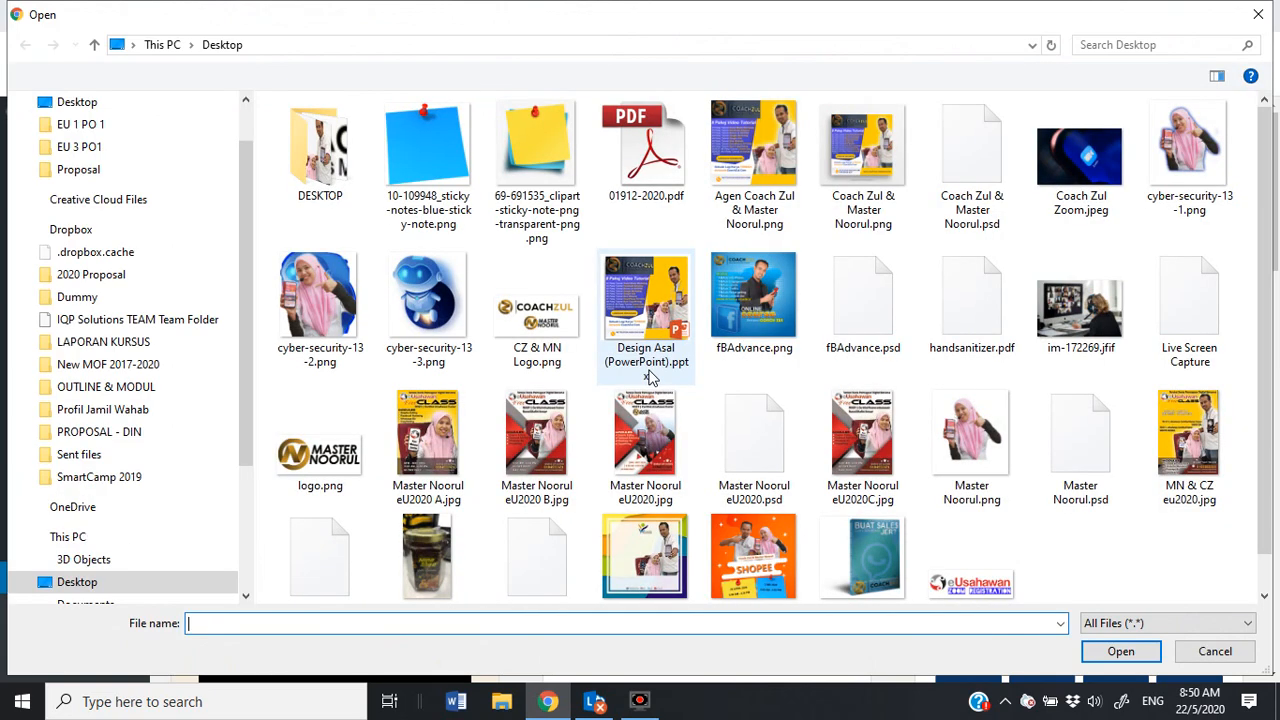
drag(247, 177, 245, 110)
drag(250, 336, 249, 460)
click(93, 479)
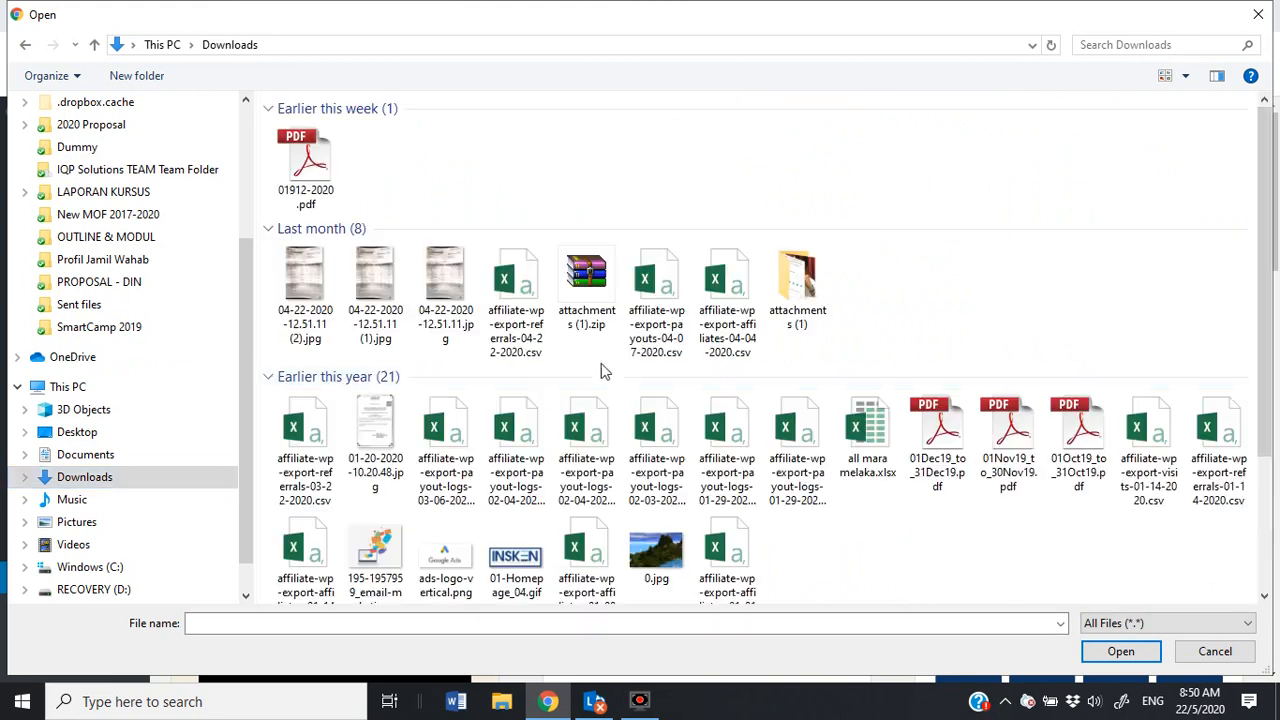
click(308, 278)
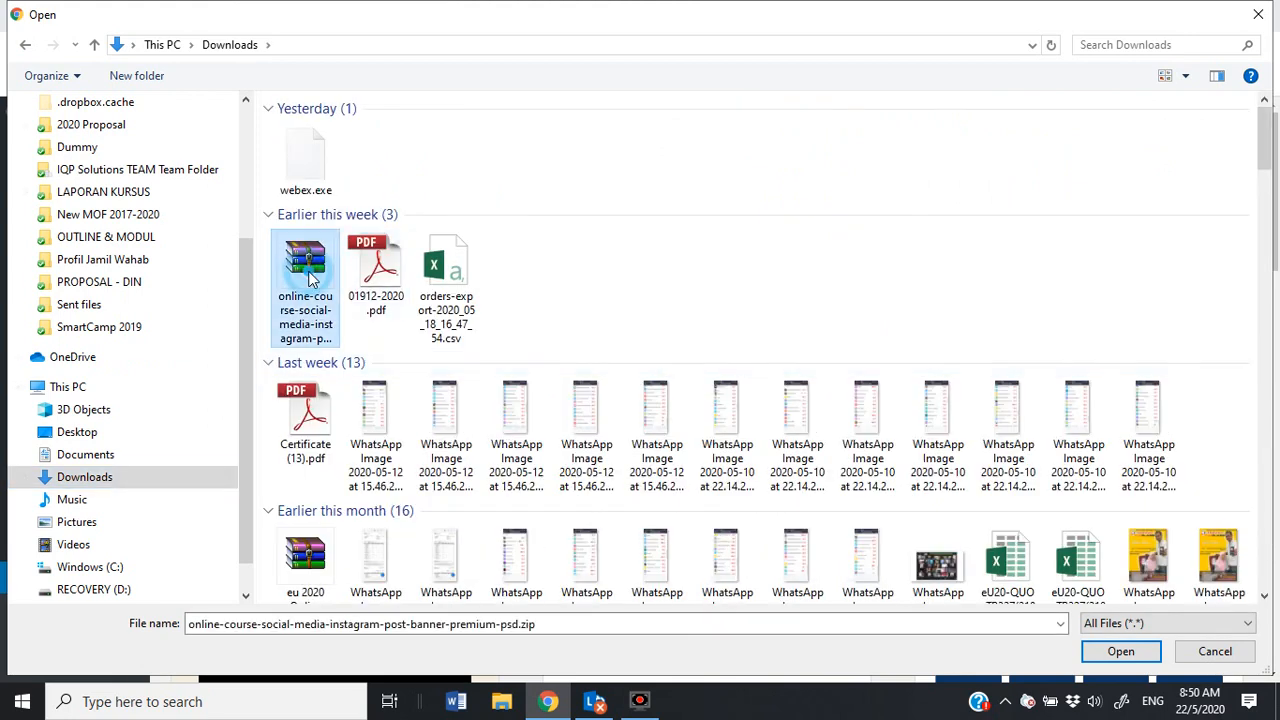
key(d)
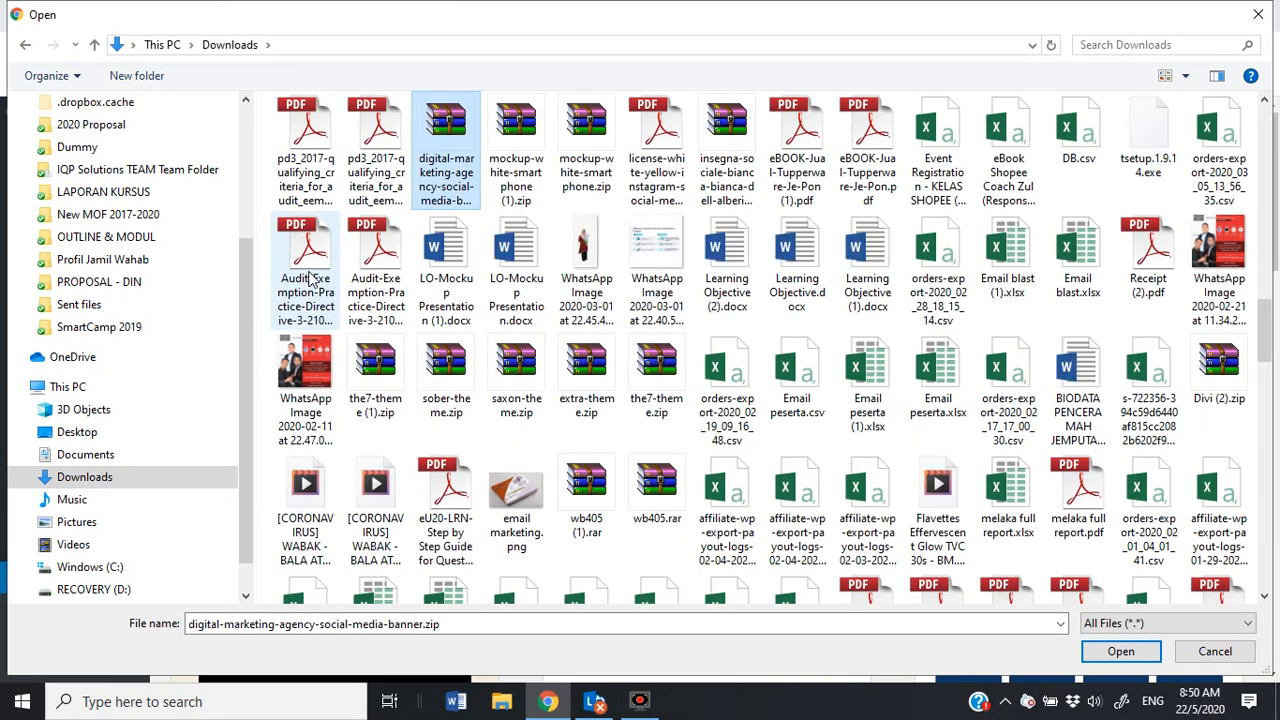
key(d)
key(d)
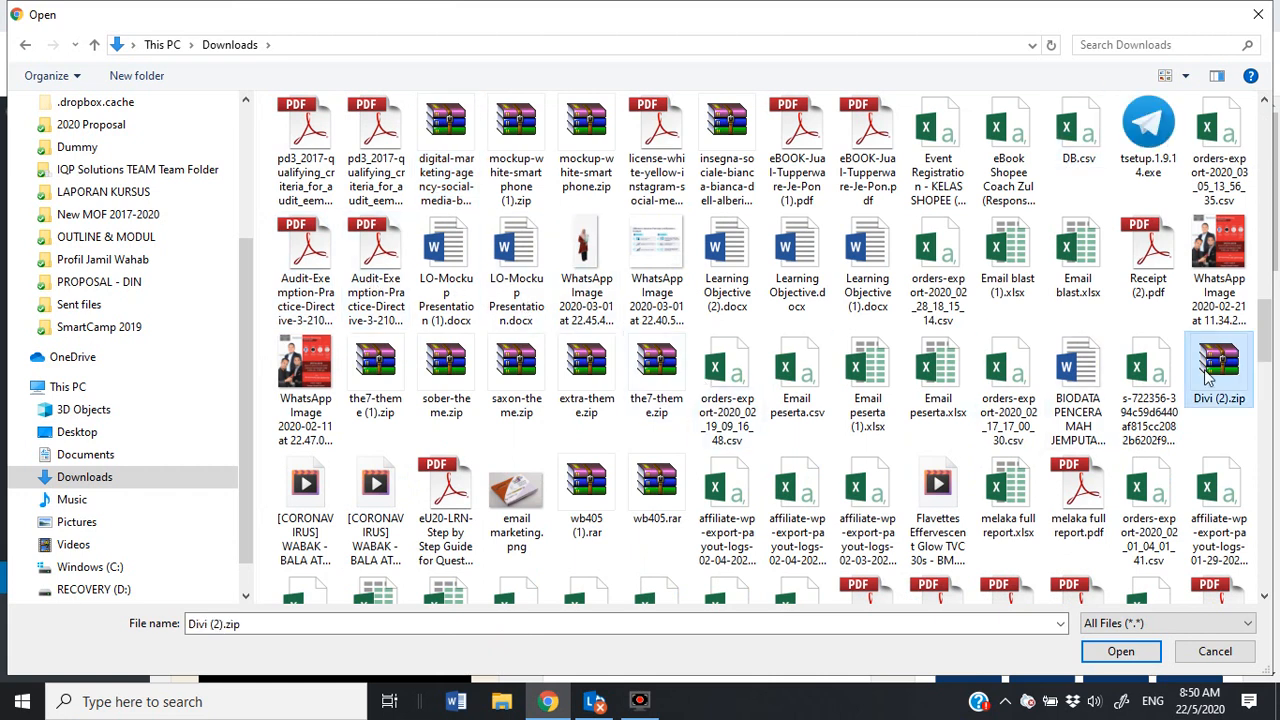
double_click(1205, 372)
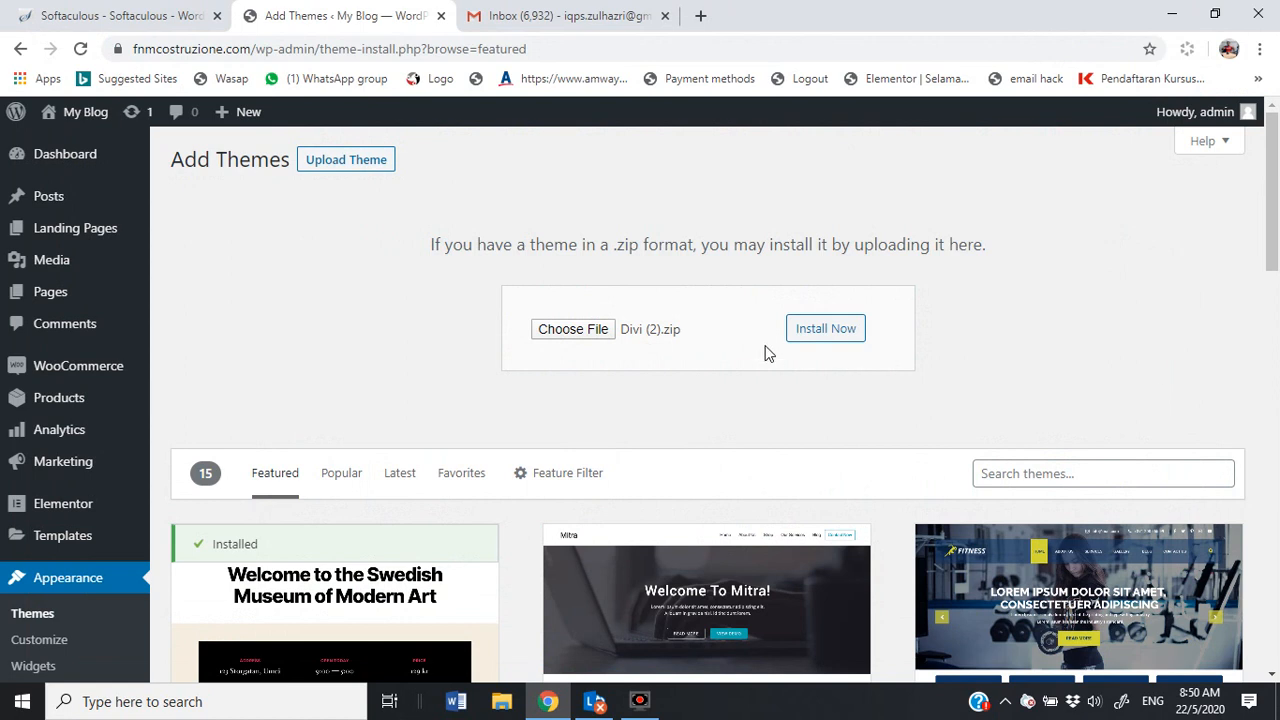
click(837, 332)
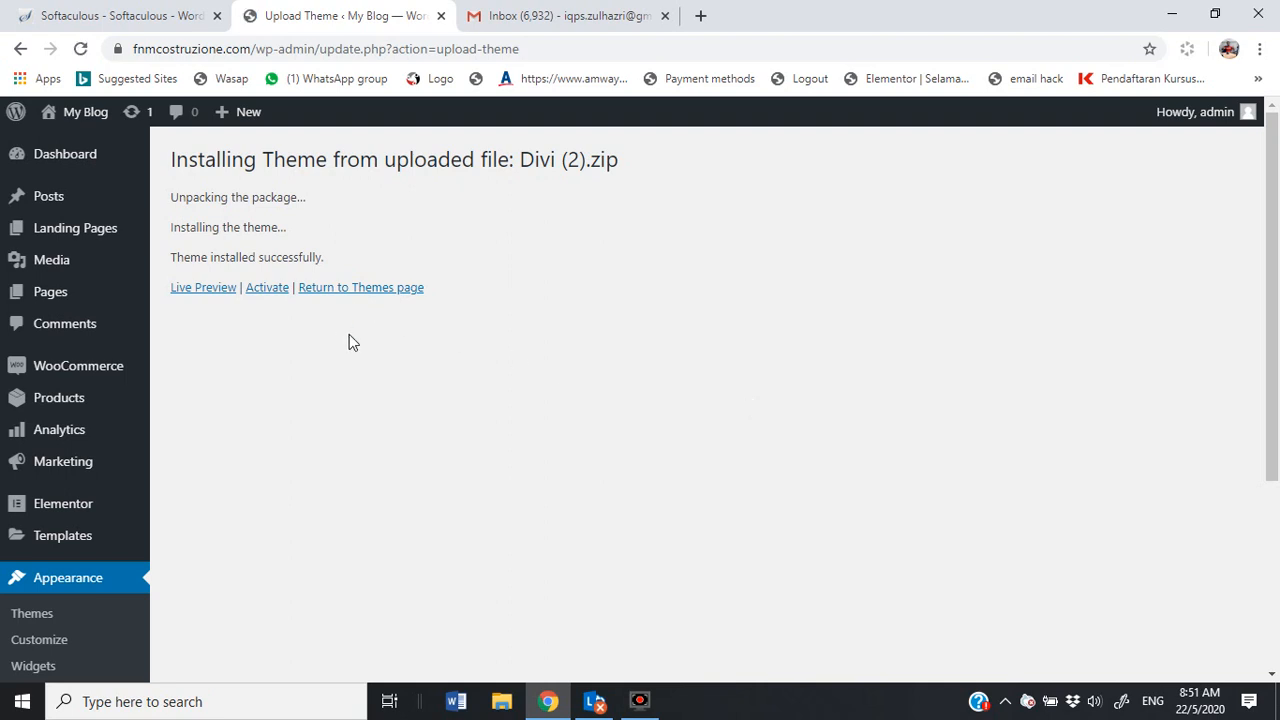
Step: Activate the newly installed Divi theme
click(264, 289)
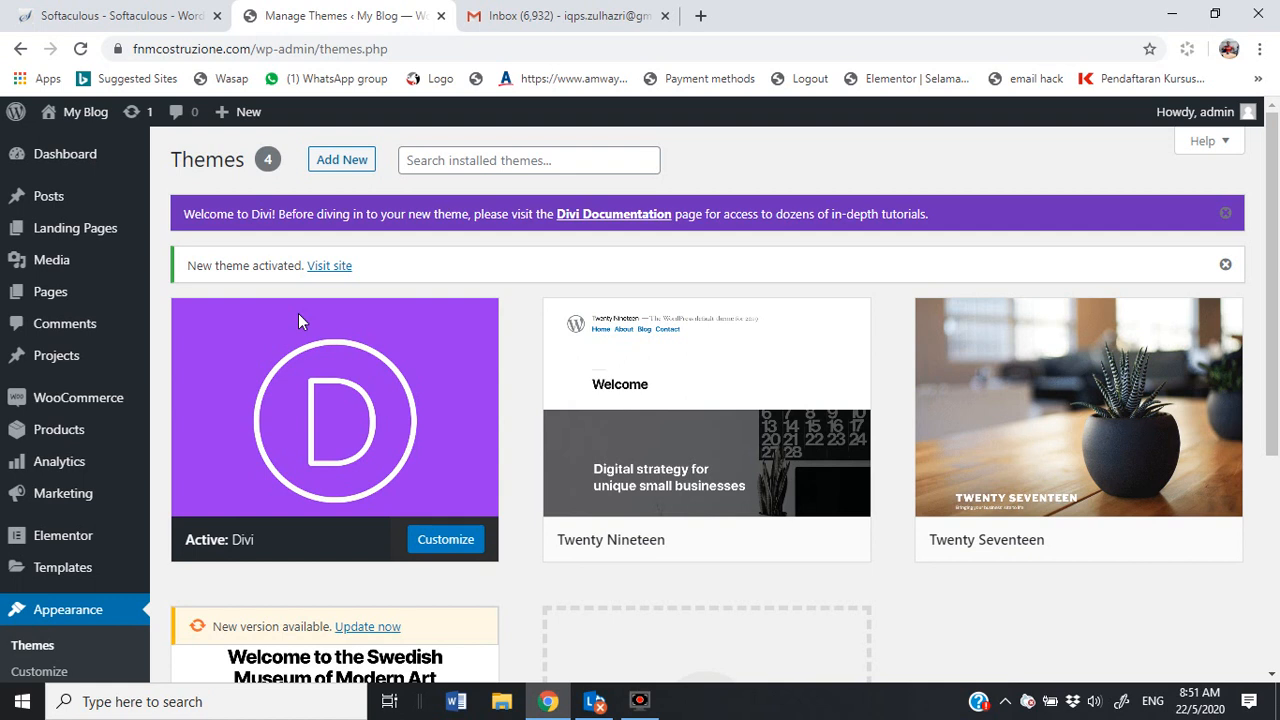
Step: Scroll the admin sidebar down to reach the new Divi menu entry
scroll(362, 362, down, 2)
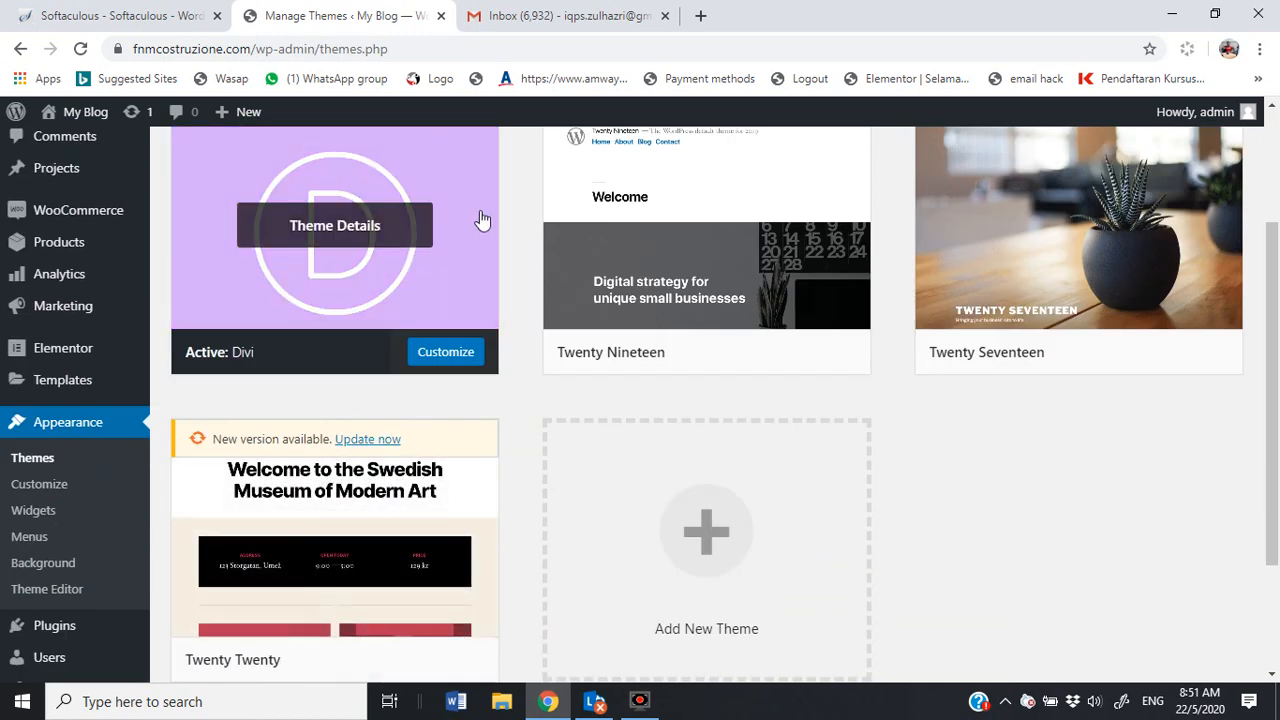
scroll(480, 222, down, 1)
scroll(410, 320, up, 4)
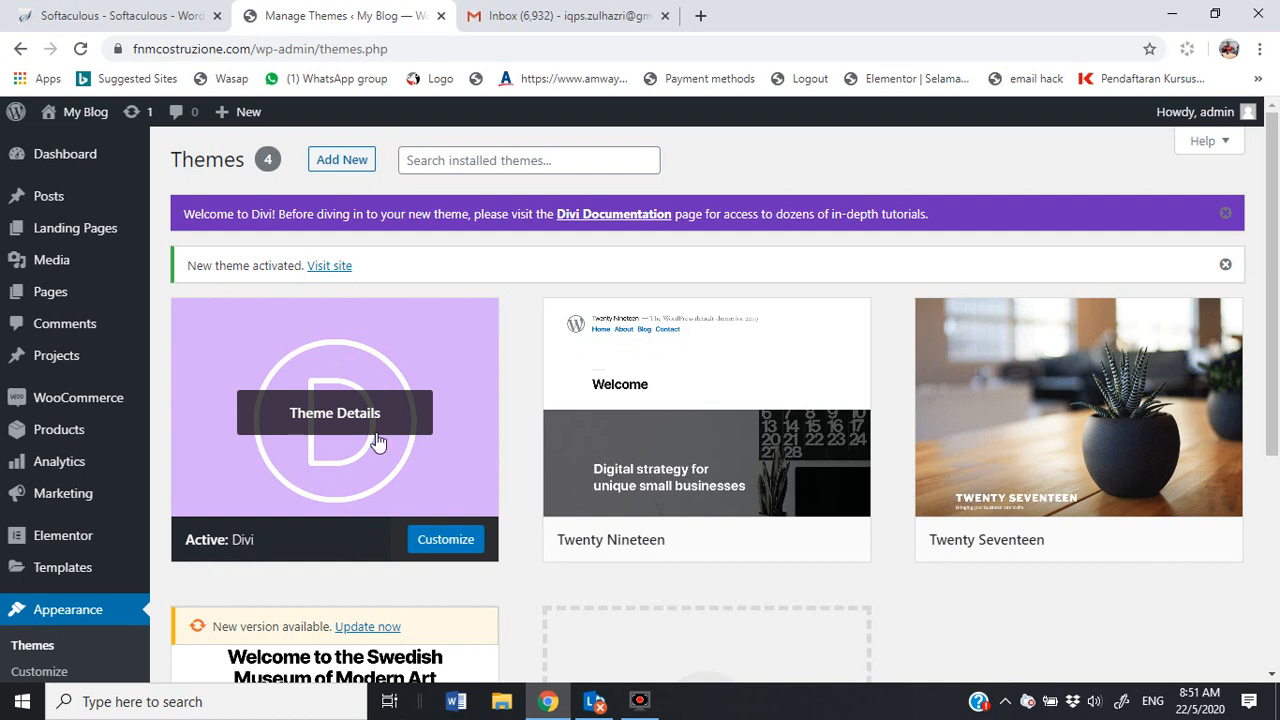
scroll(378, 441, down, 2)
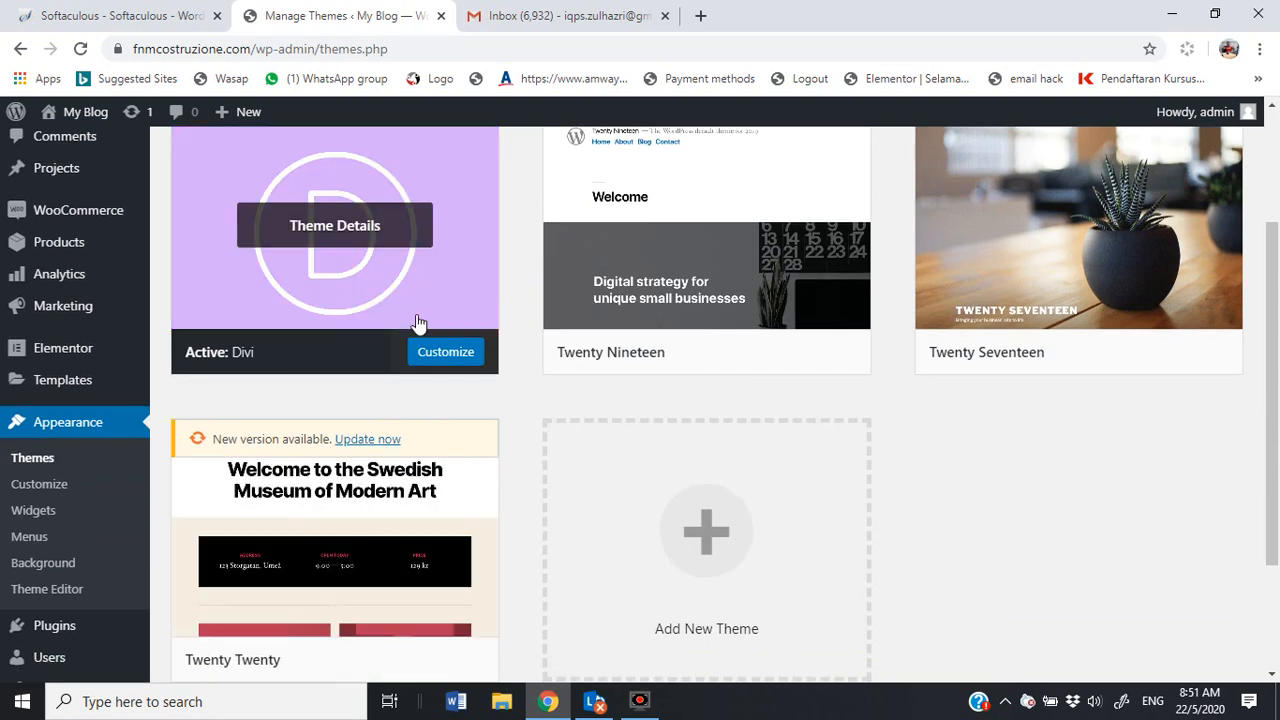
scroll(90, 340, down, 1)
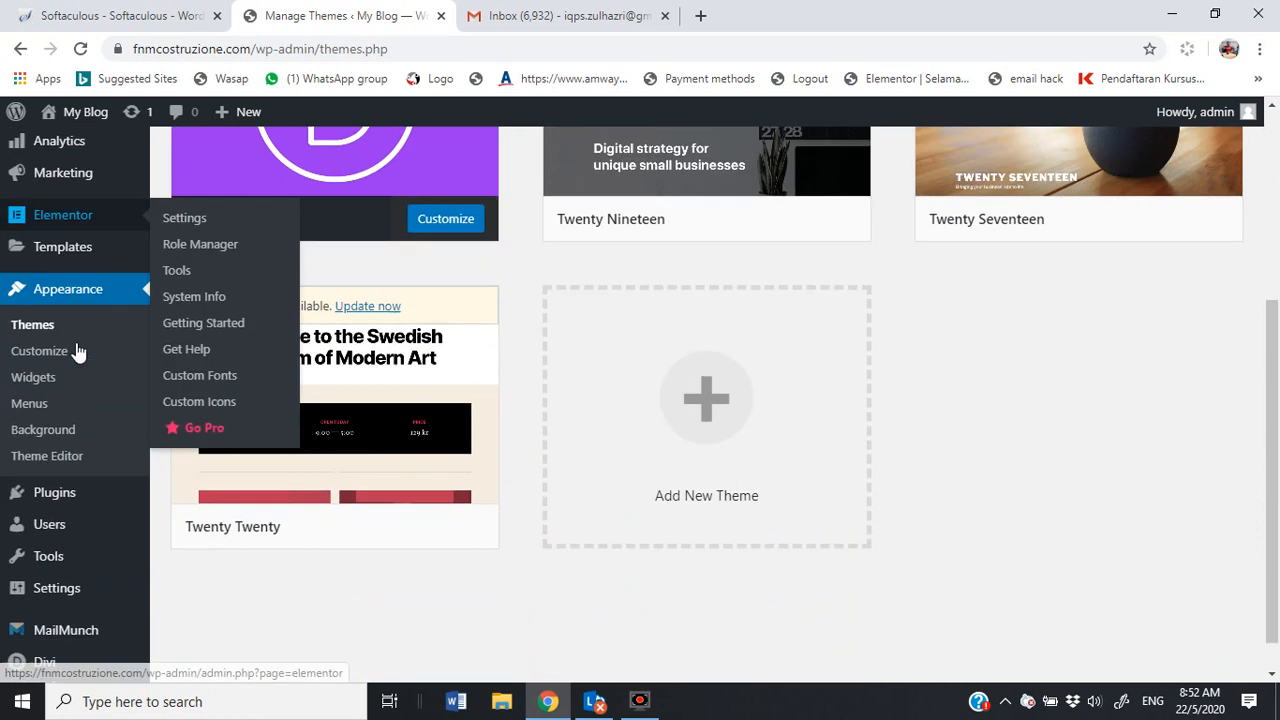
scroll(74, 355, down, 1)
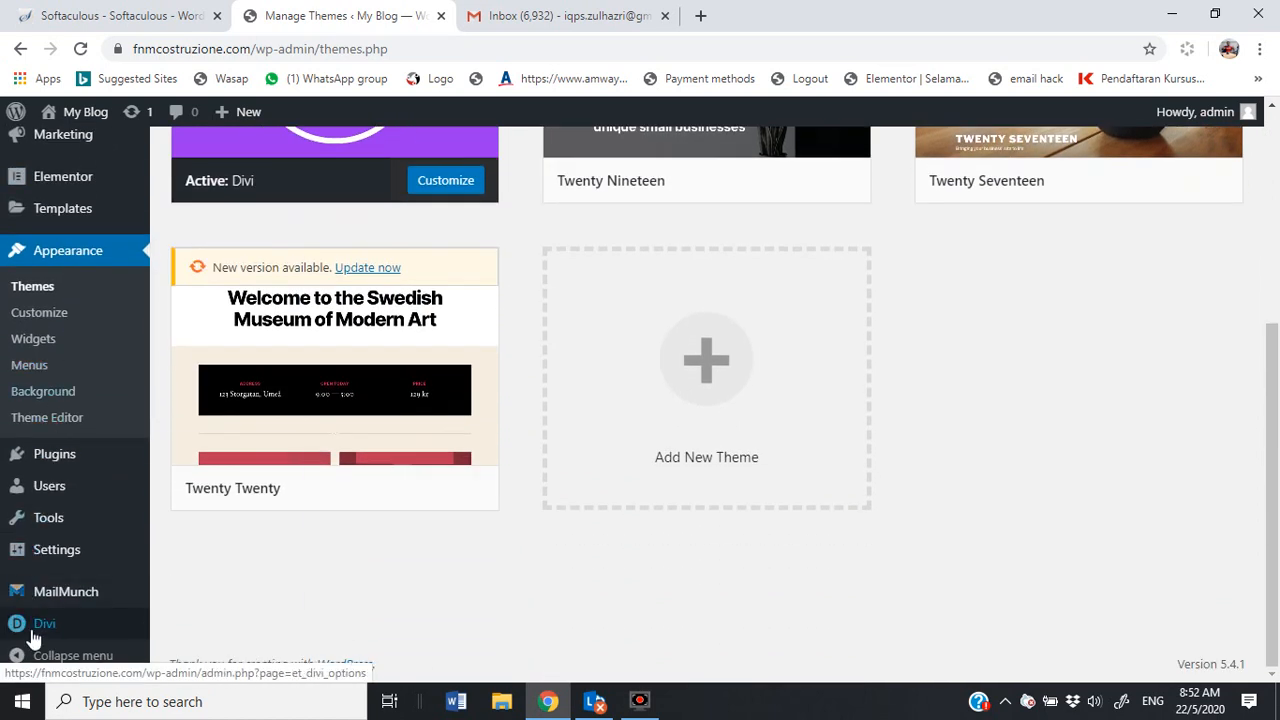
Step: Open the Divi Theme Options page from the Divi admin menu
mouse_move(41, 638)
click(245, 462)
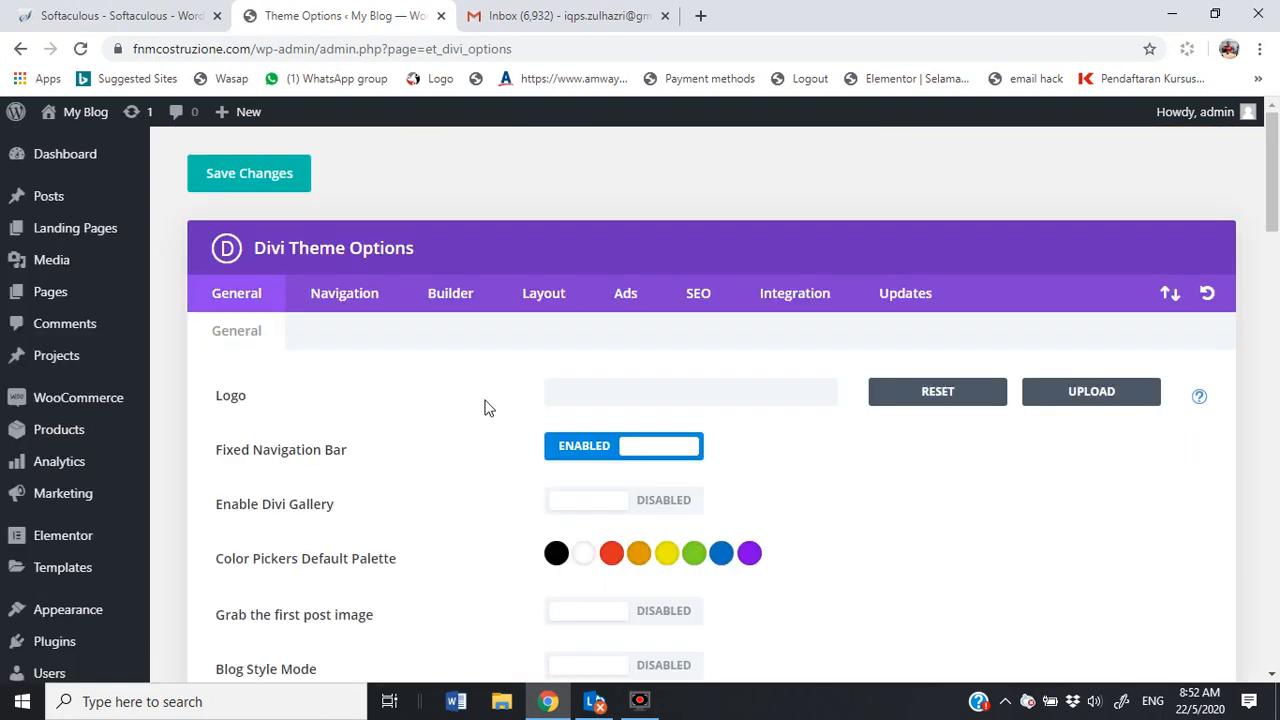
double_click(216, 397)
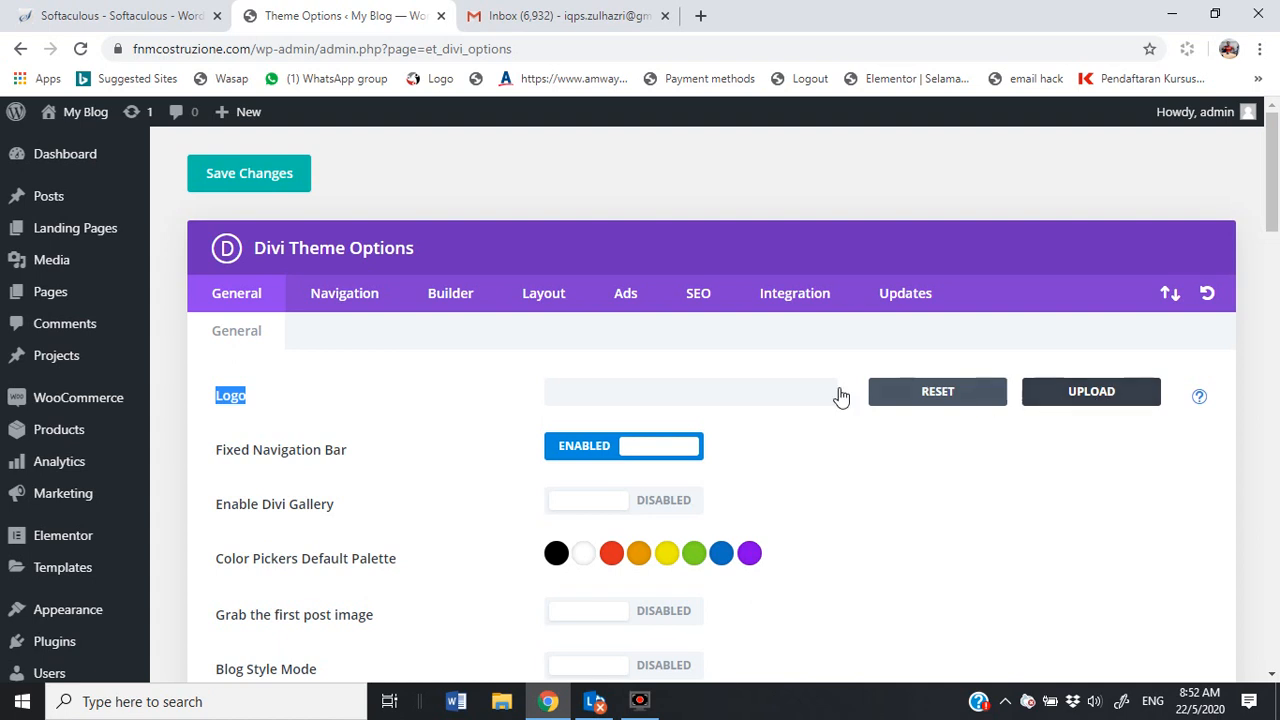
scroll(725, 390, down, 2)
scroll(717, 387, up, 2)
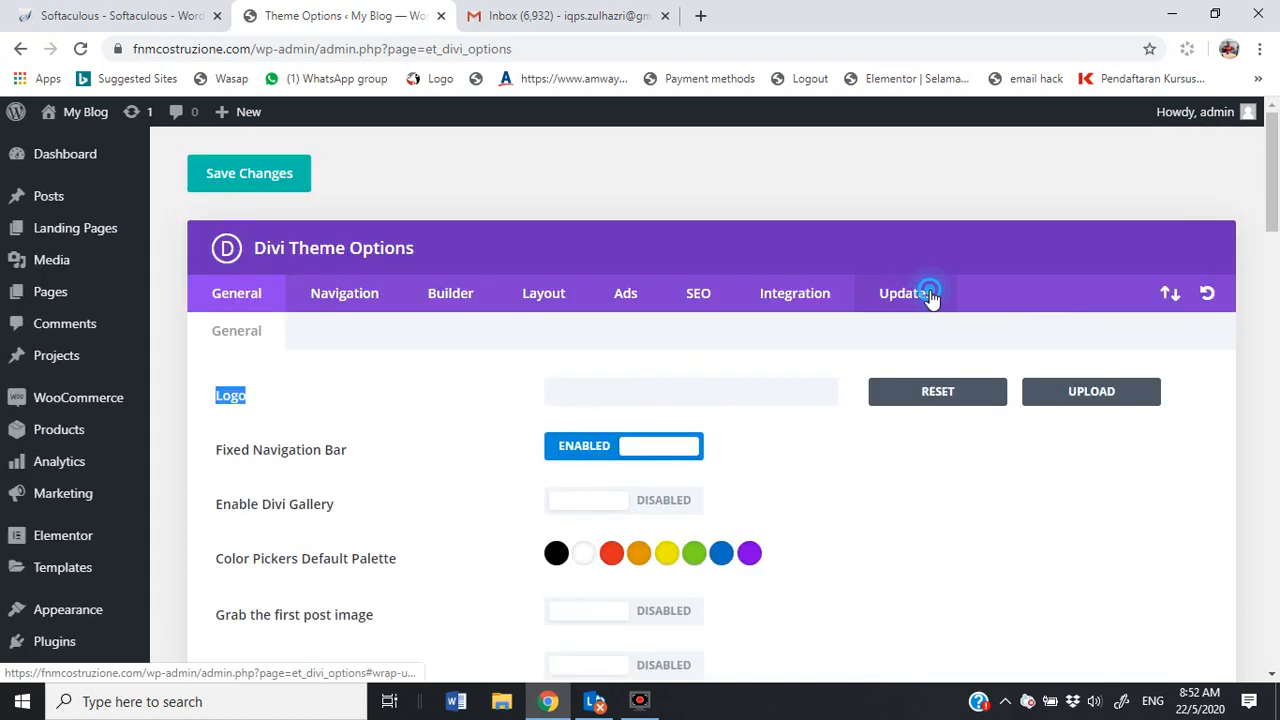
Step: Switch to the Updates tab and check the Username and API Key fields
click(920, 300)
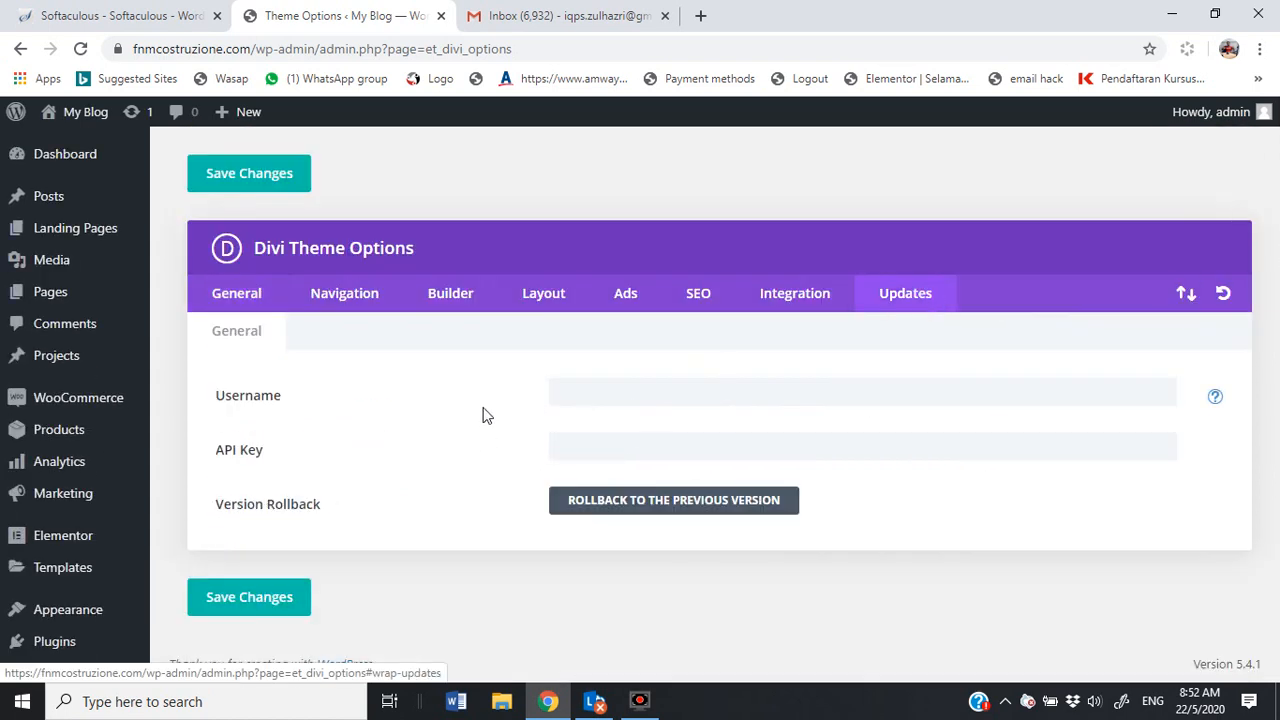
click(591, 398)
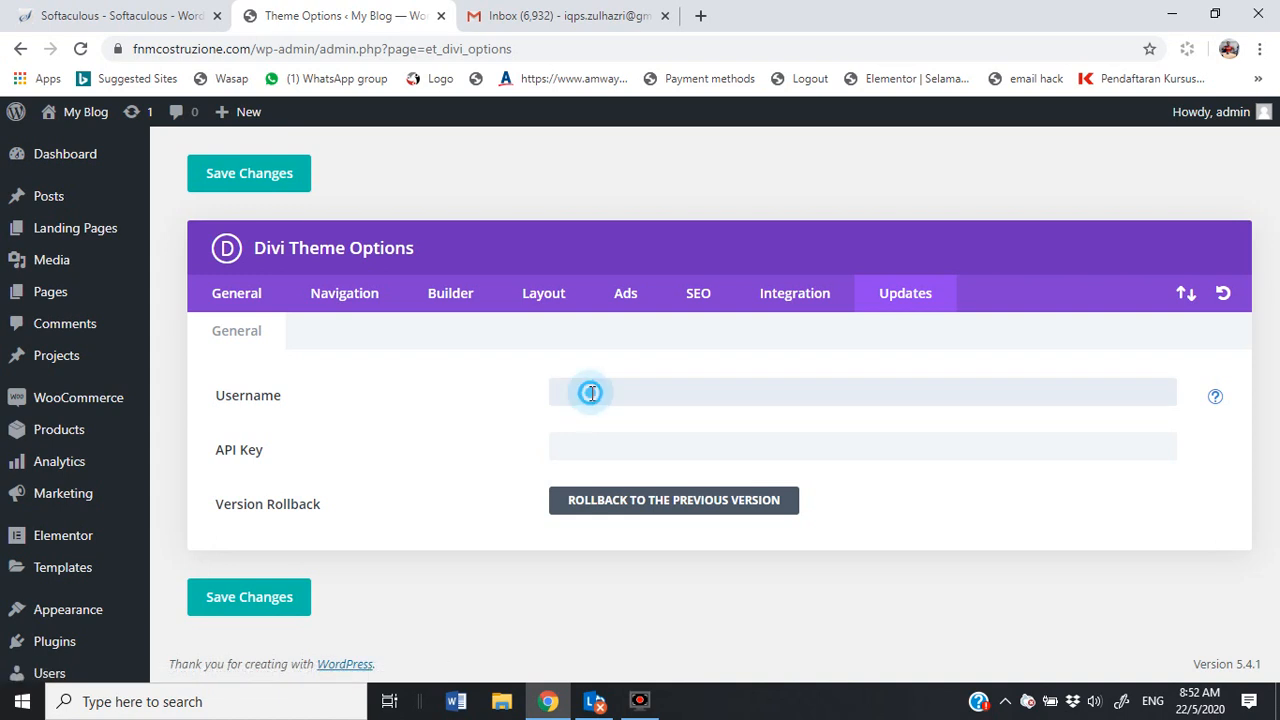
click(585, 443)
click(593, 393)
click(593, 393)
click(585, 450)
click(612, 392)
Step: Type a few characters in Username, then erase them, leaving both credential fields empty
click(592, 396)
text(••)
key(BackSpace)
key(BackSpace)
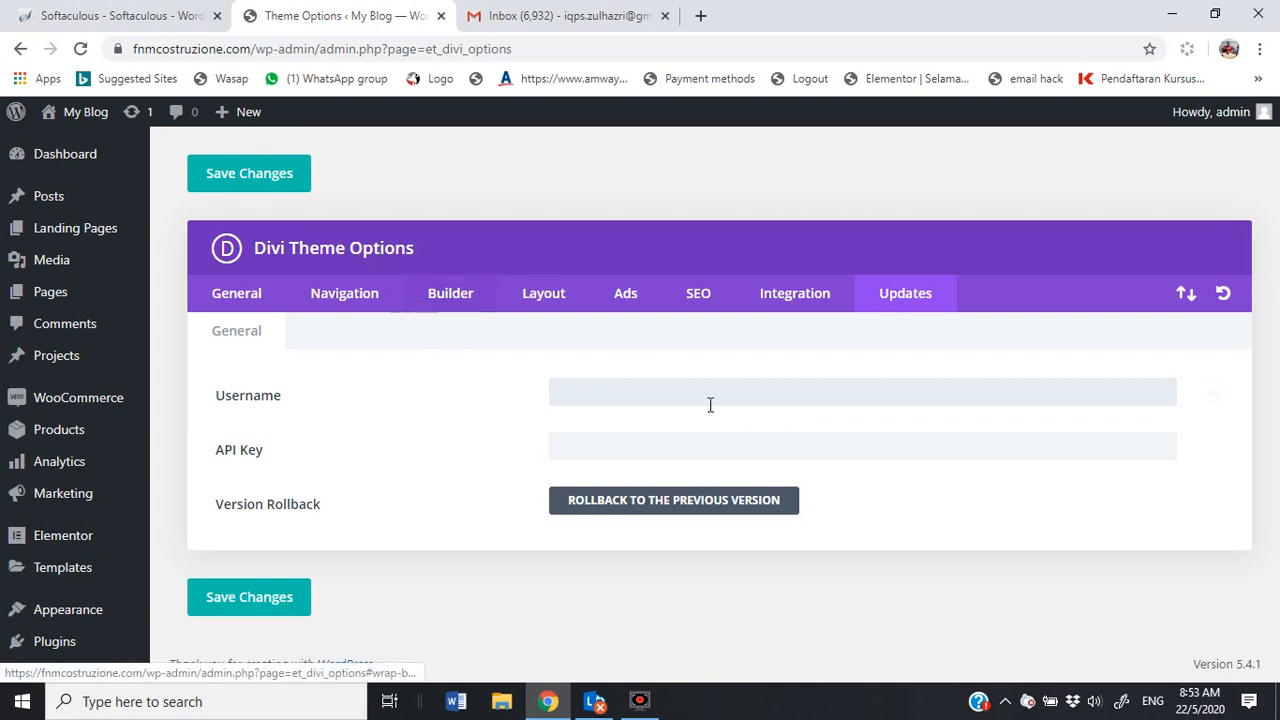
click(617, 397)
click(595, 439)
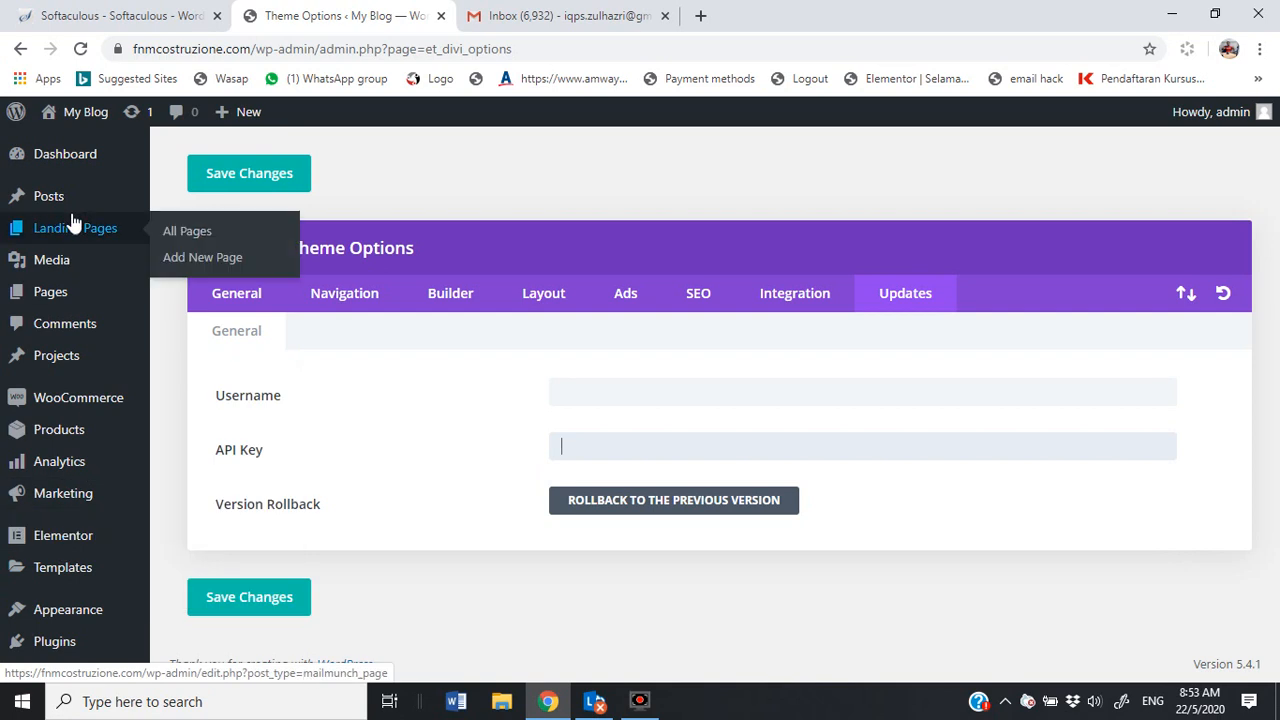
Step: Review the existing pages list, then visit the live site's Hello world! front page
mouse_move(69, 300)
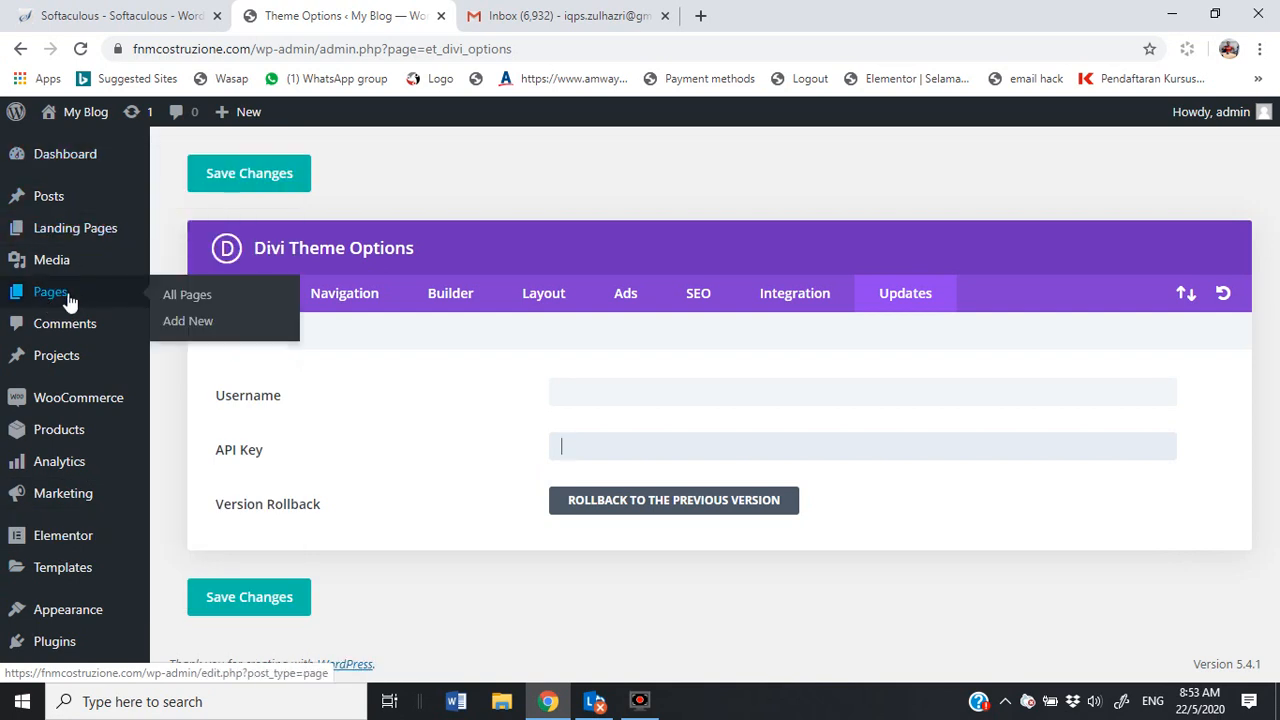
click(60, 296)
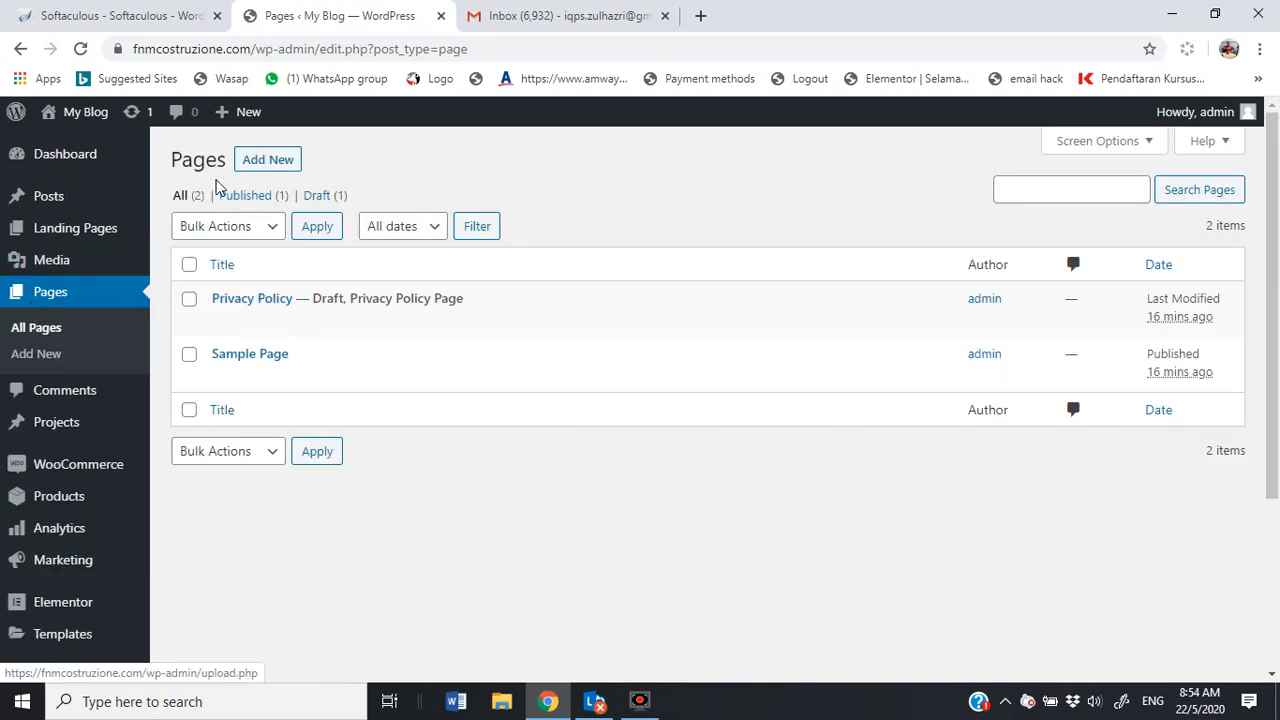
mouse_move(62, 118)
click(65, 146)
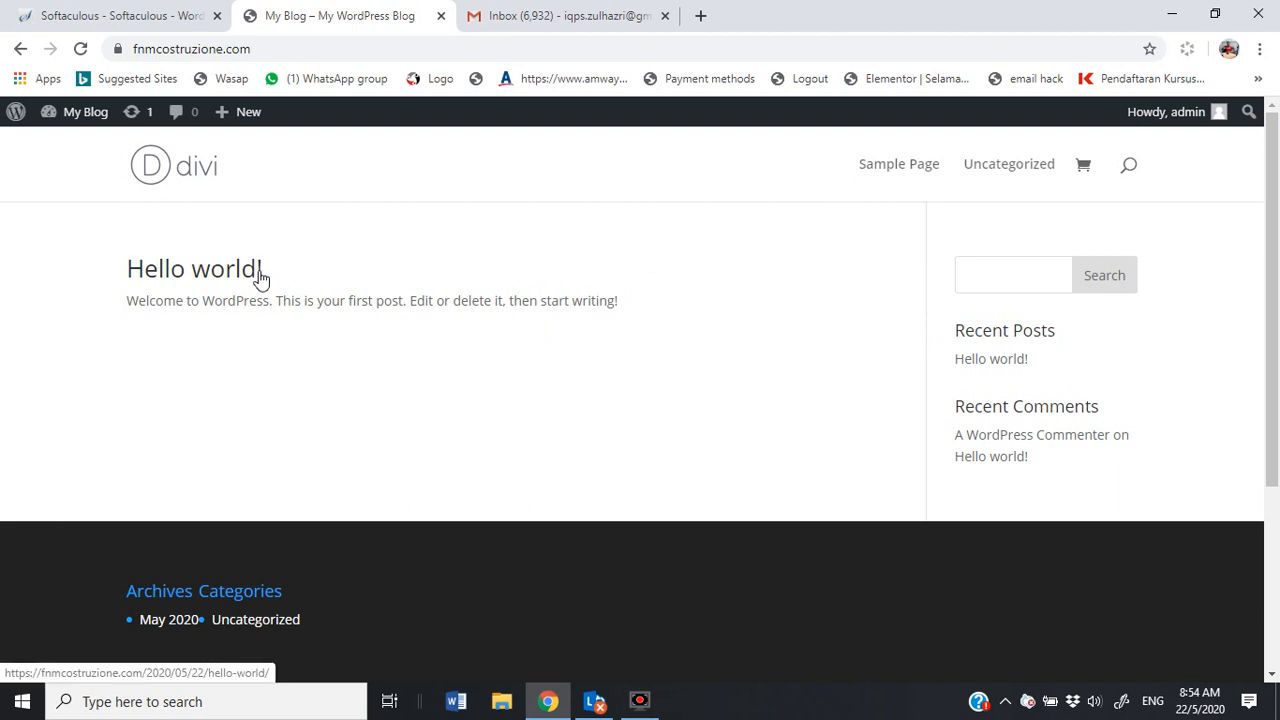
mouse_move(226, 114)
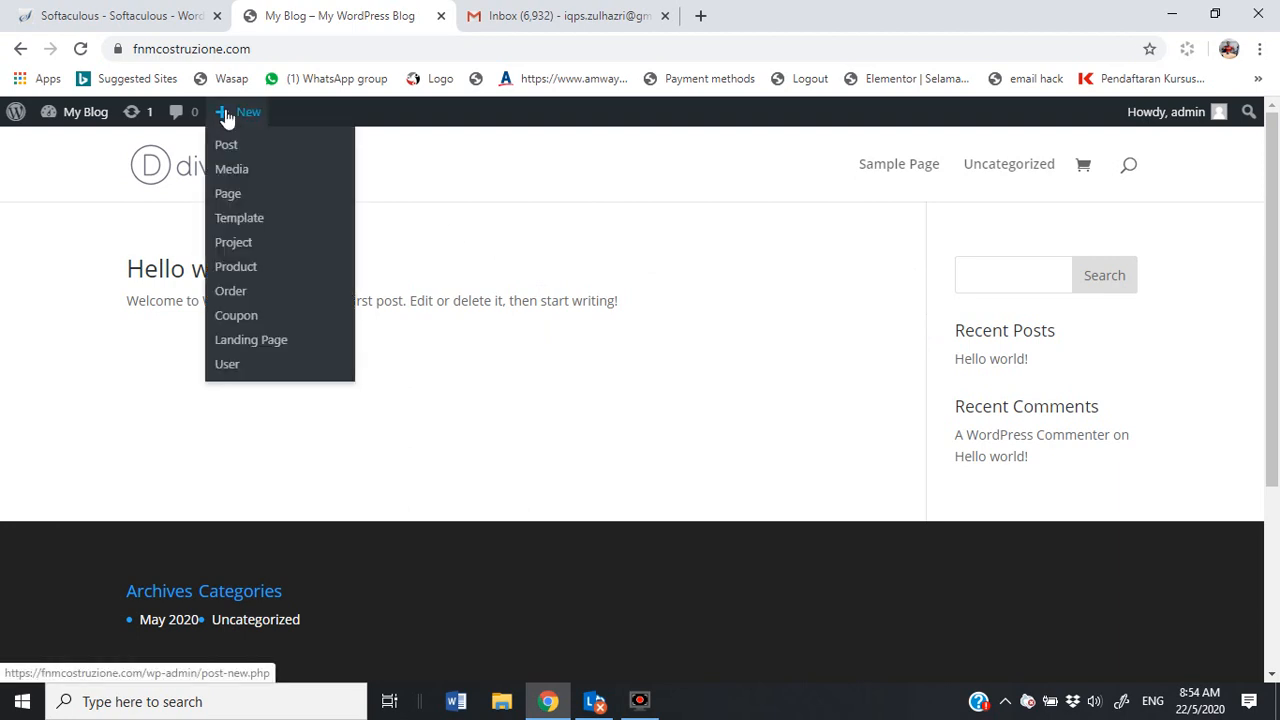
Step: Create and publish a new page titled 'Halaman Utama', correcting the title typo
click(241, 205)
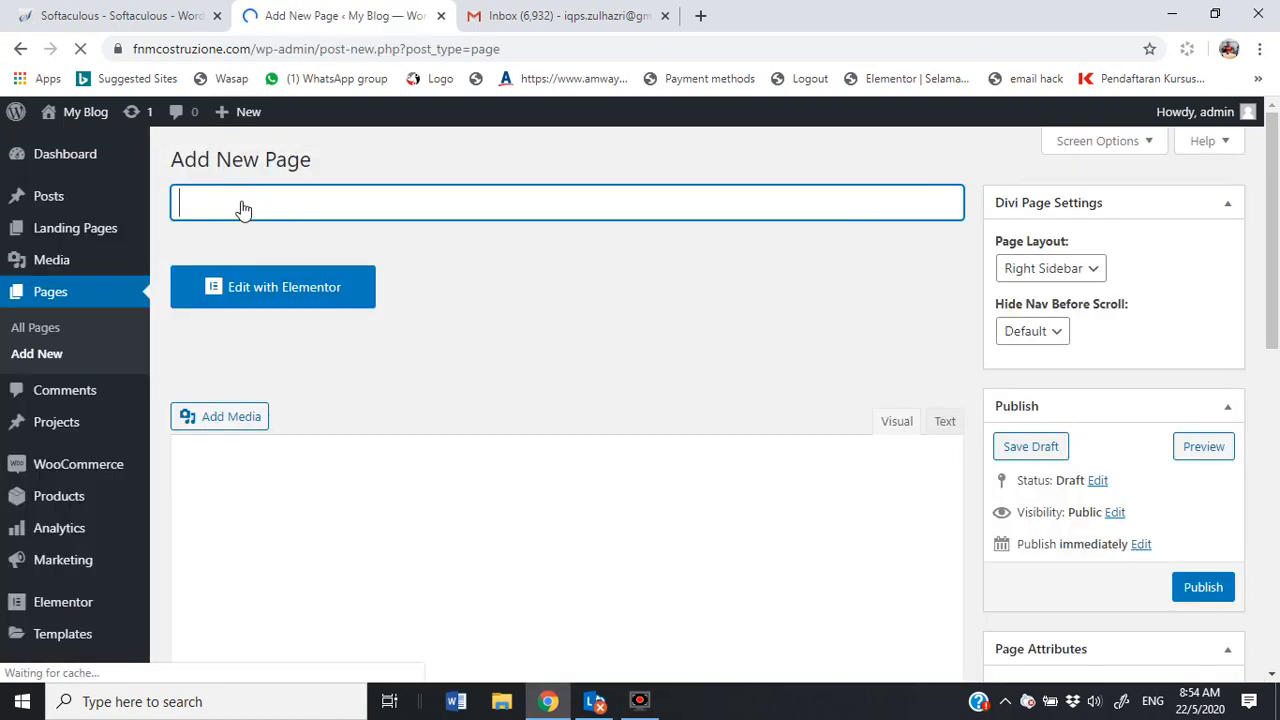
click(298, 210)
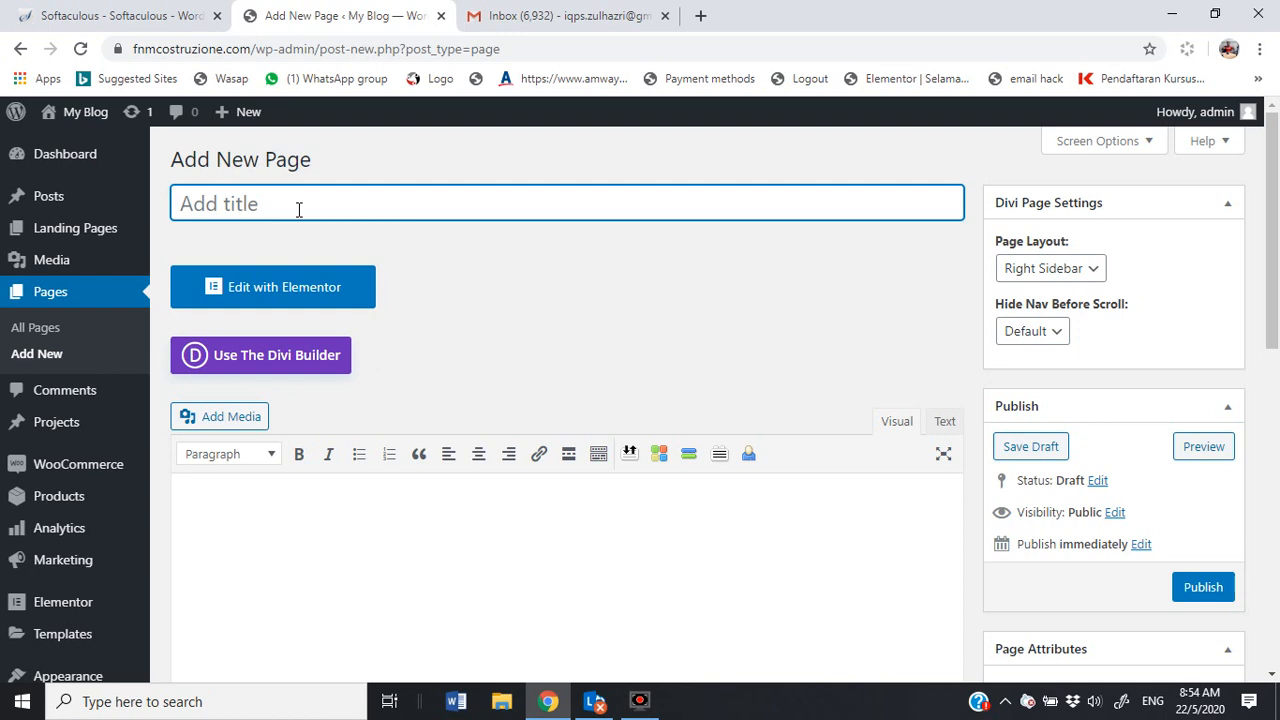
text(Halaman Uatama)
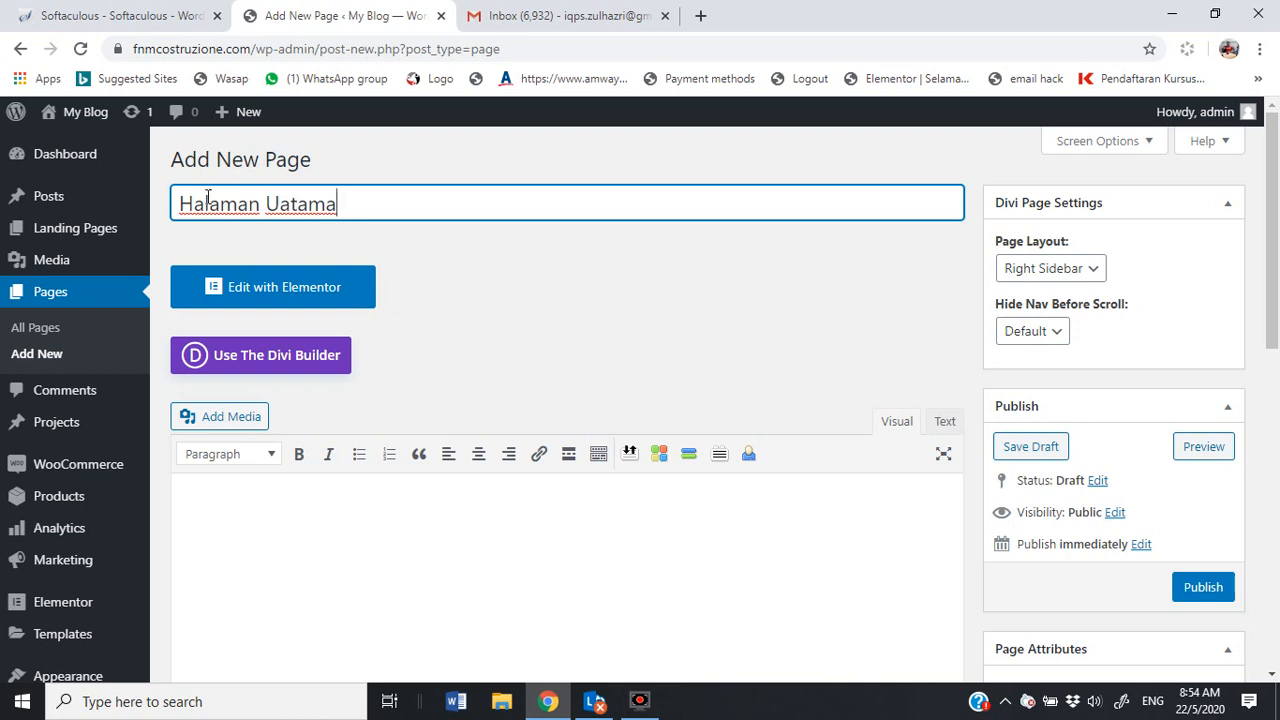
click(285, 205)
key(BackSpace)
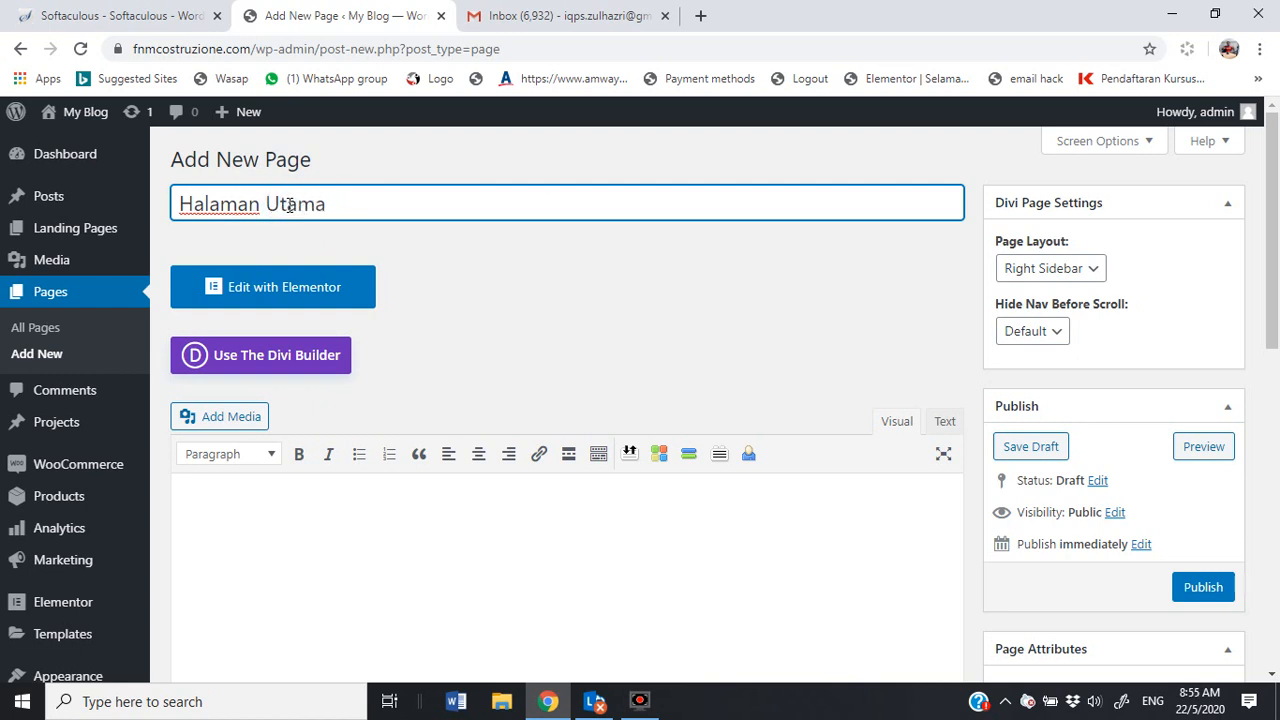
click(1212, 587)
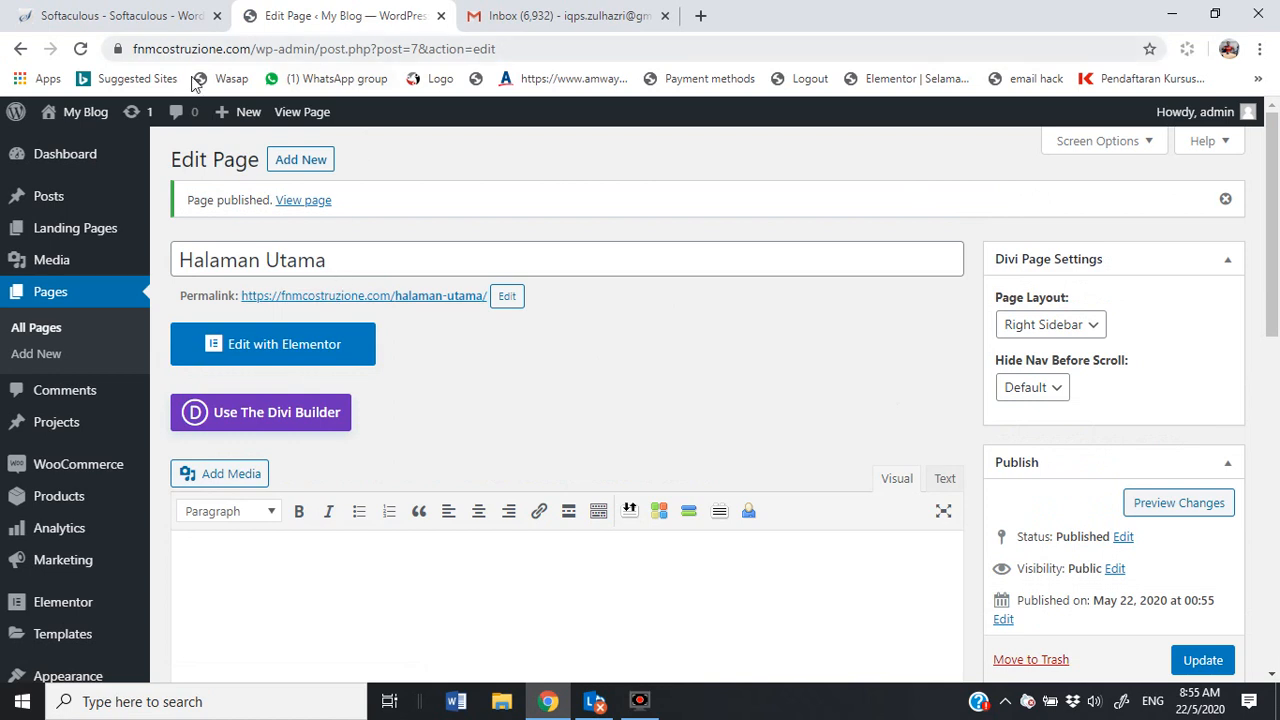
Step: Open the live site in a new browser tab and view it
mouse_move(105, 115)
right_click(85, 152)
click(110, 160)
click(545, 15)
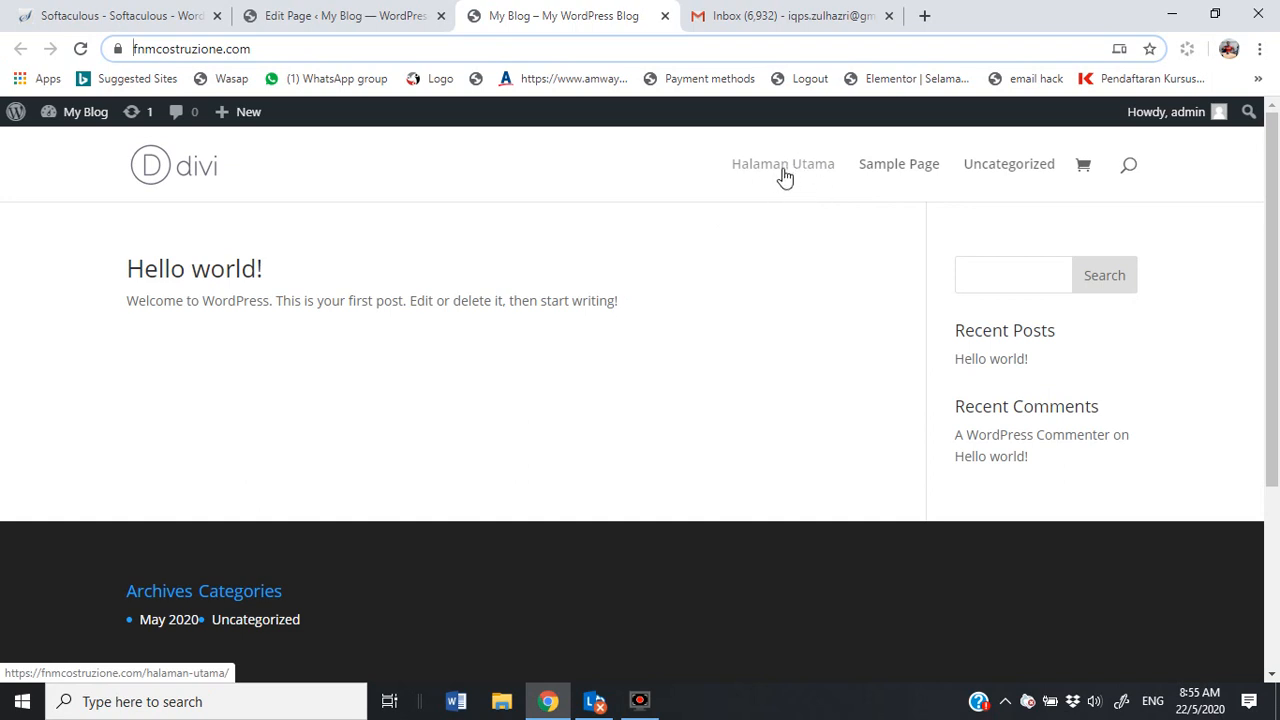
Step: Create and publish a new page titled 'Profile' from the editor tab
click(370, 22)
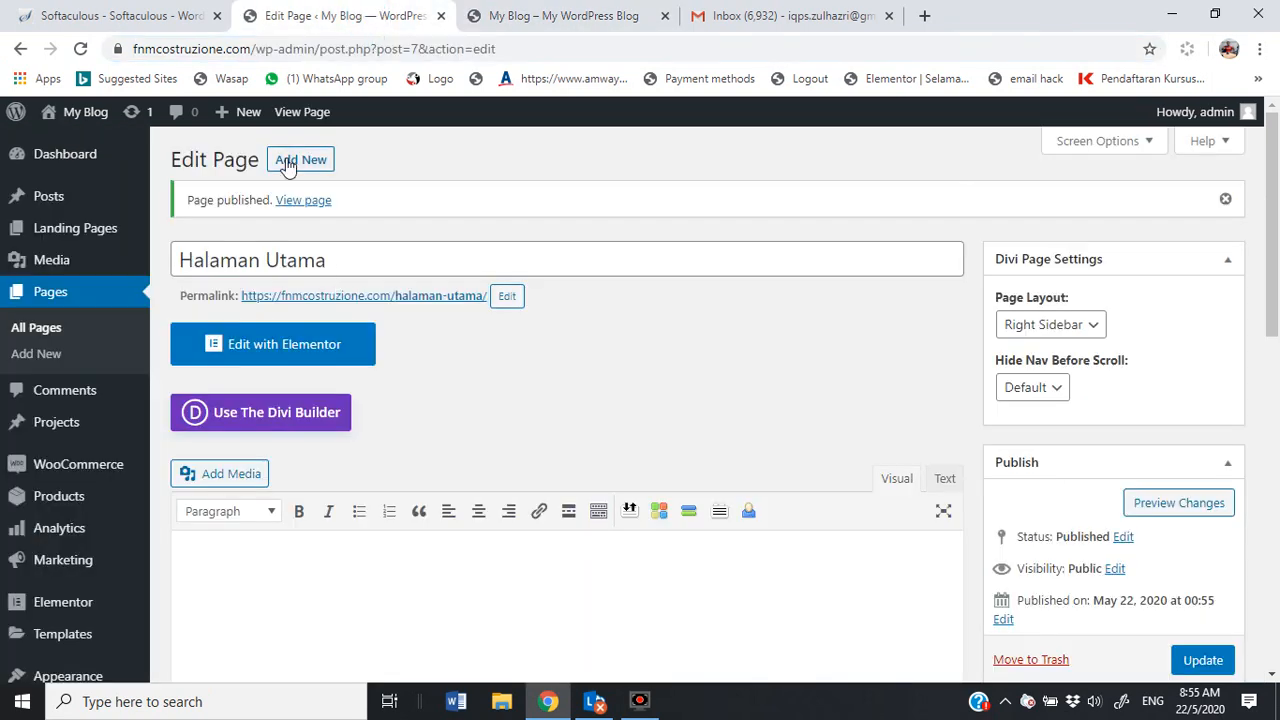
click(290, 161)
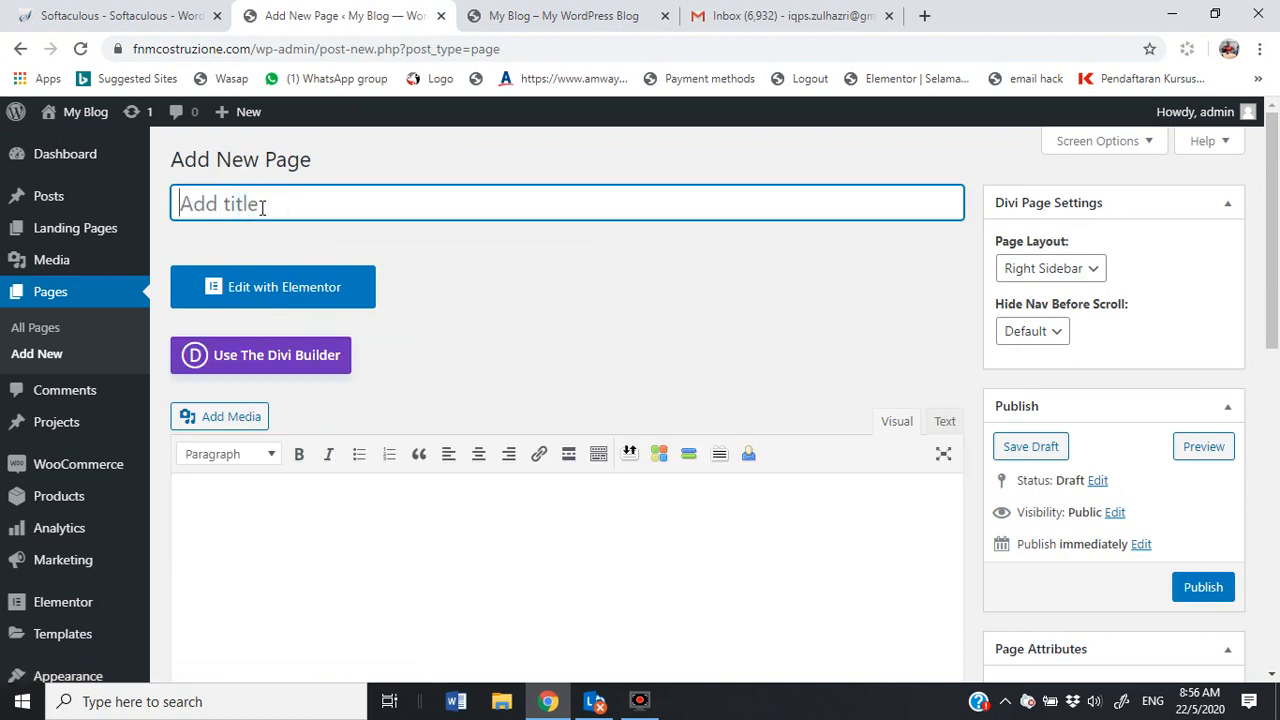
text(Profile)
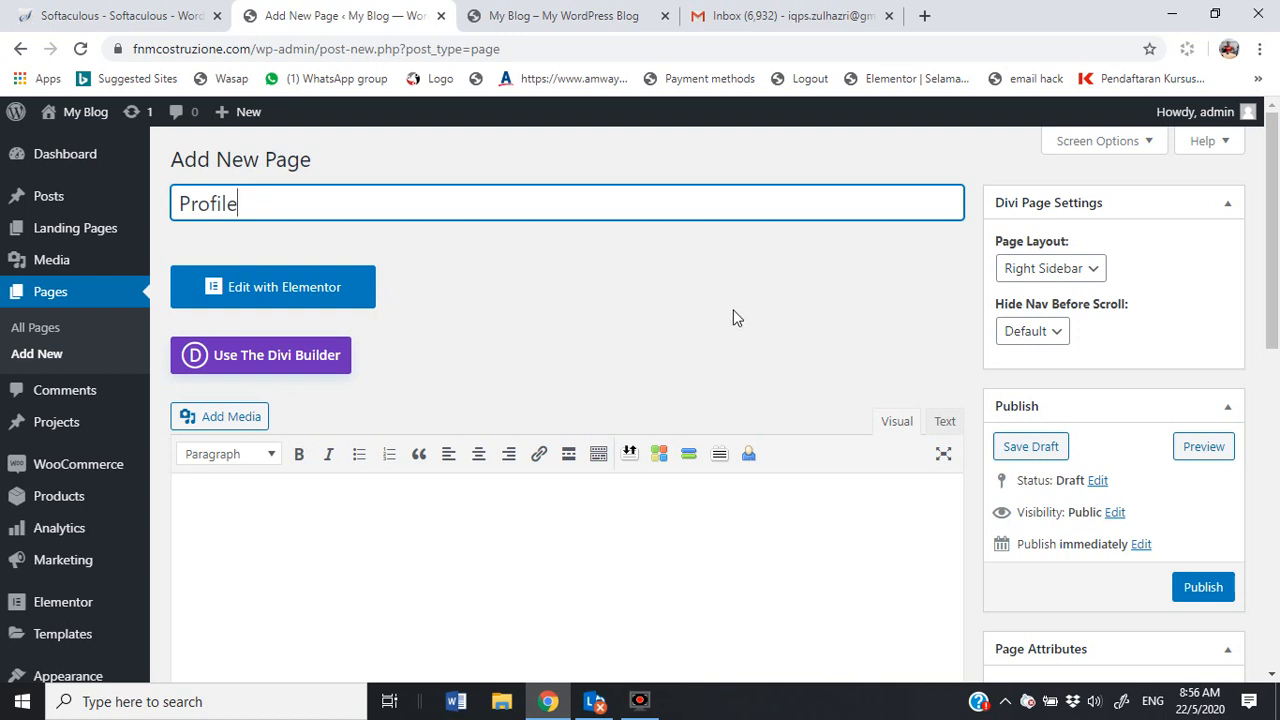
click(1208, 589)
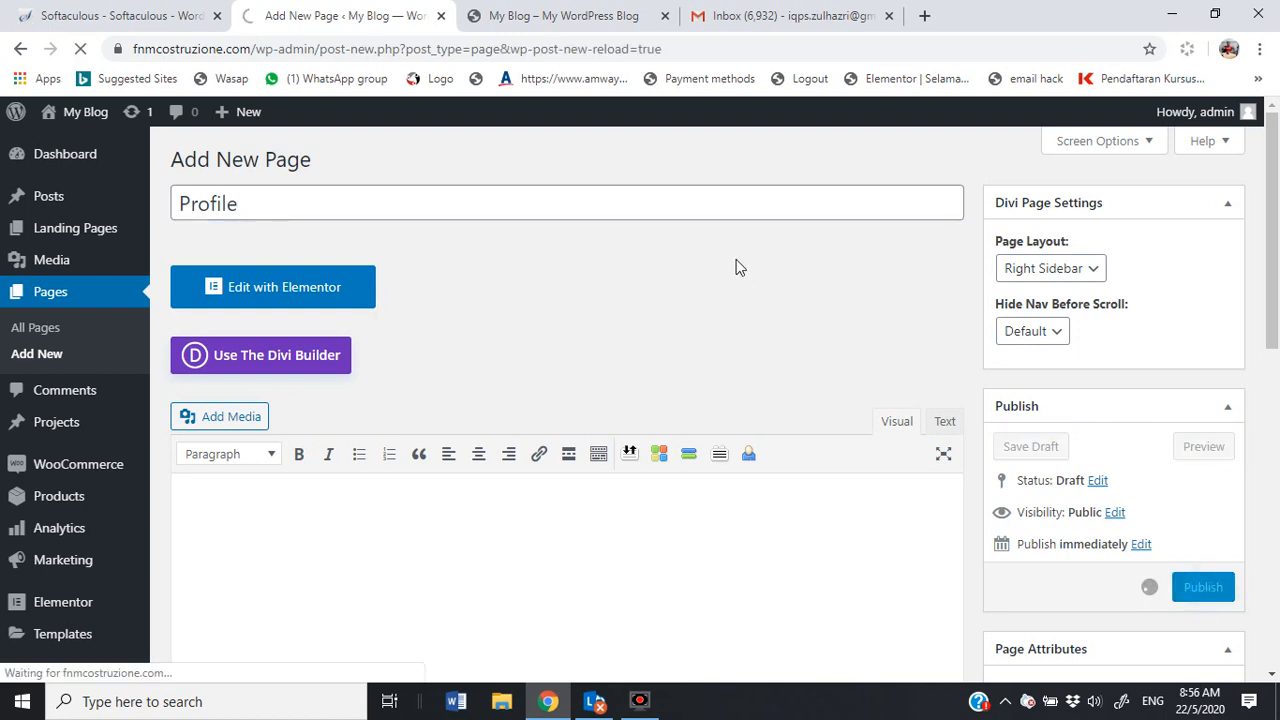
Step: Reload the live site tab to confirm Profile in the menu, then return to the editor
click(575, 16)
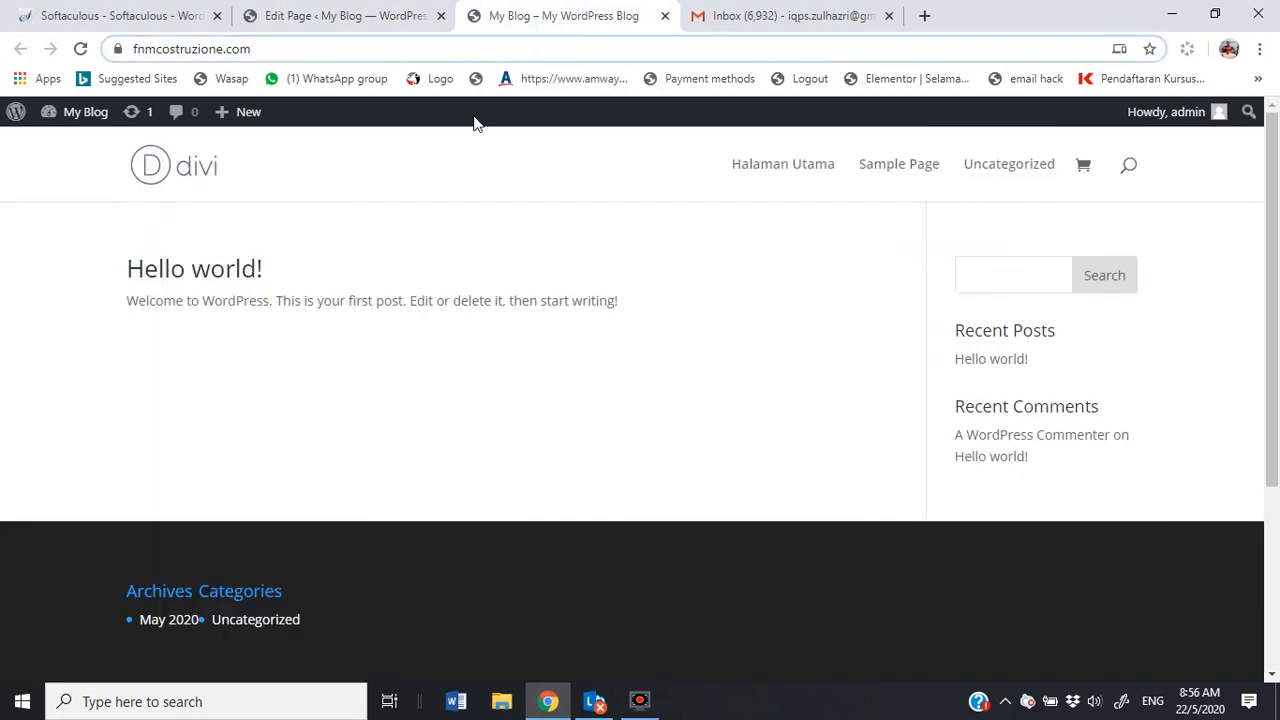
click(81, 52)
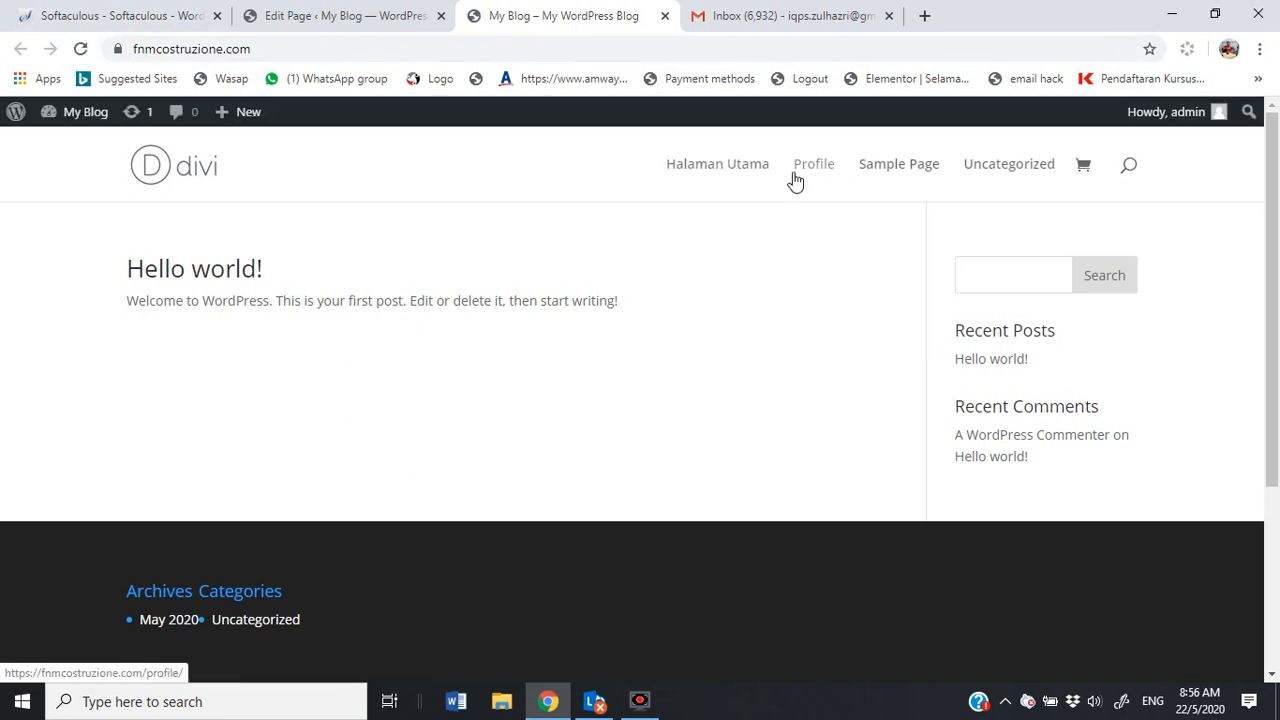
click(336, 14)
Step: Add and publish a page titled 'Hubungi', giving permalink /hubungi/
click(312, 162)
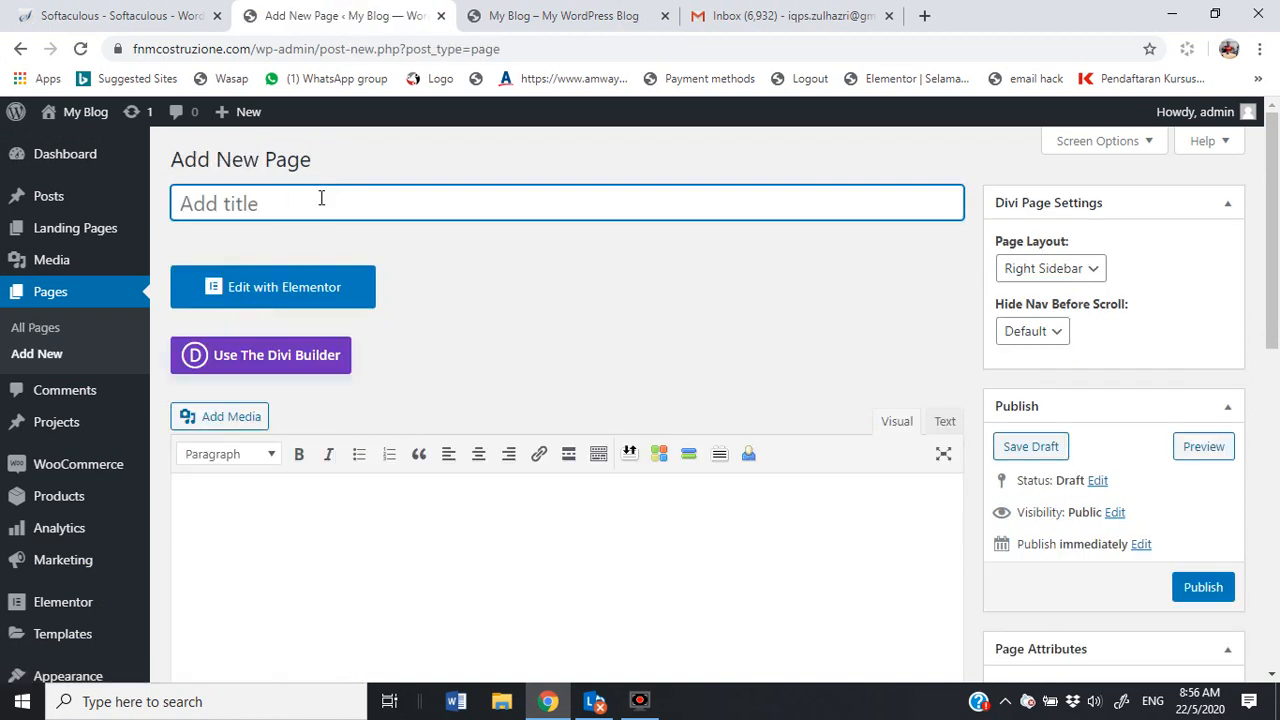
text(Hubungi)
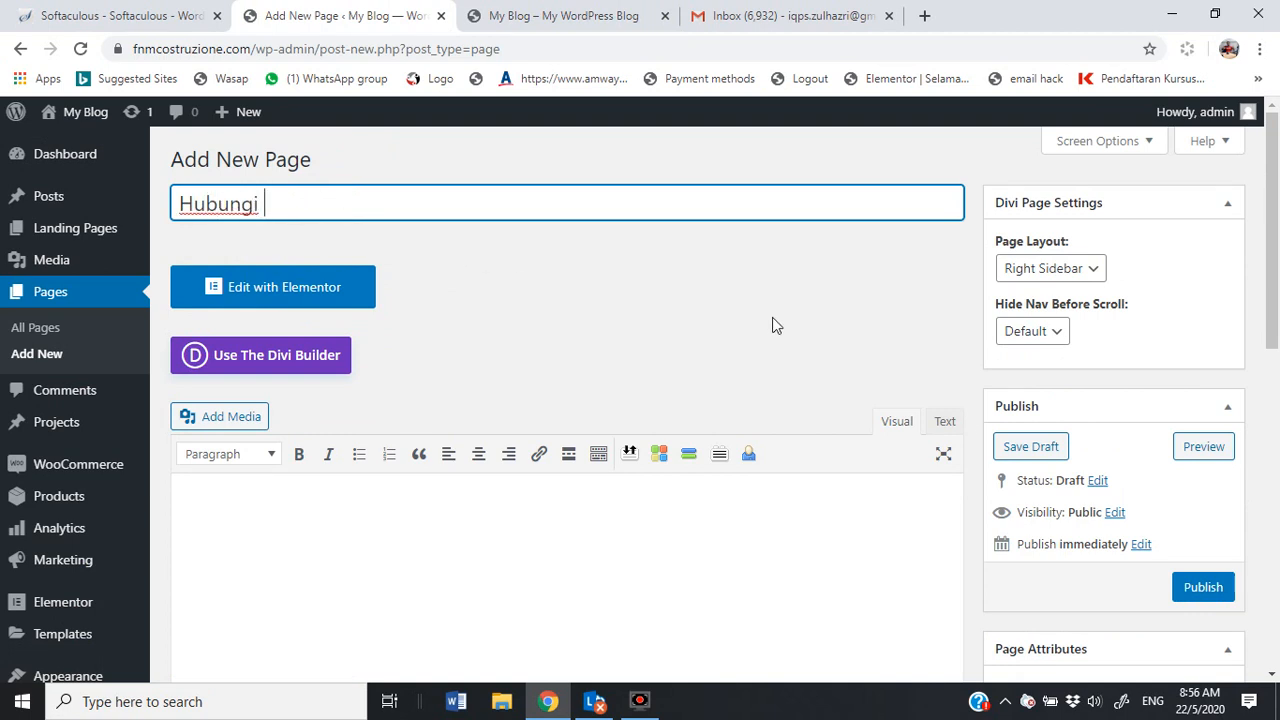
click(1190, 598)
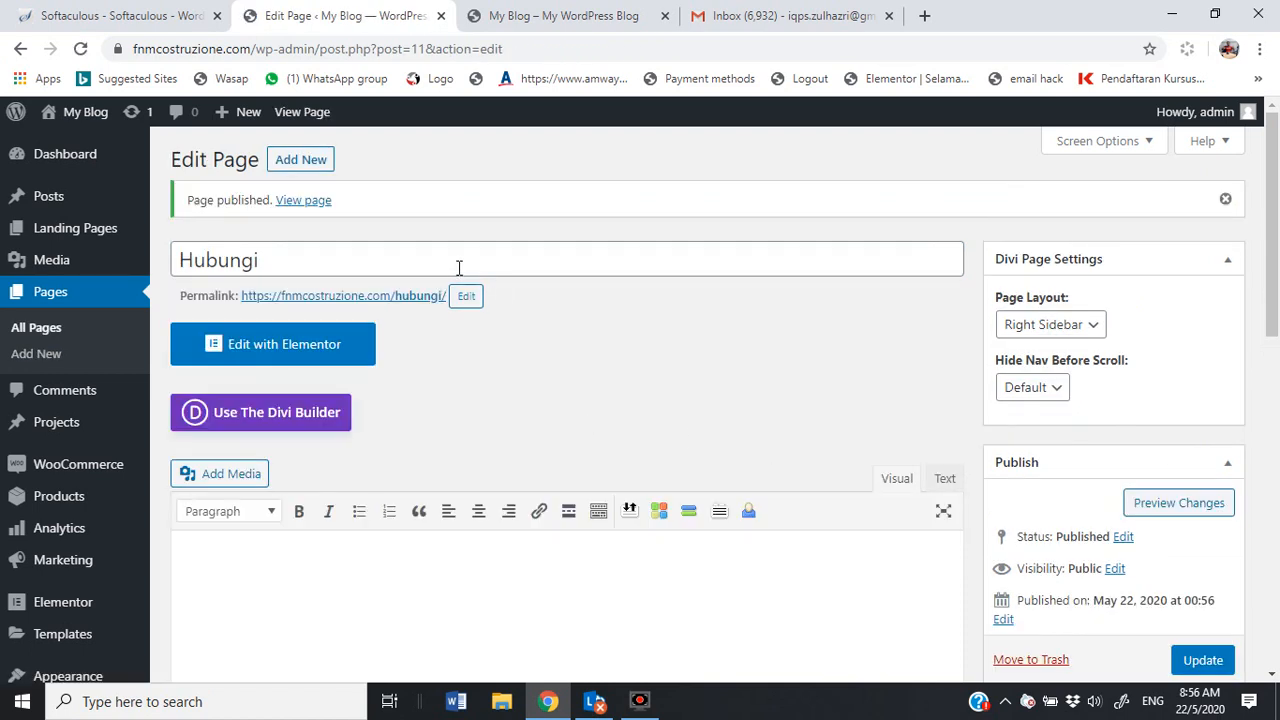
Step: Reload the live site tab so Hubungi appears in the navigation menu
click(551, 15)
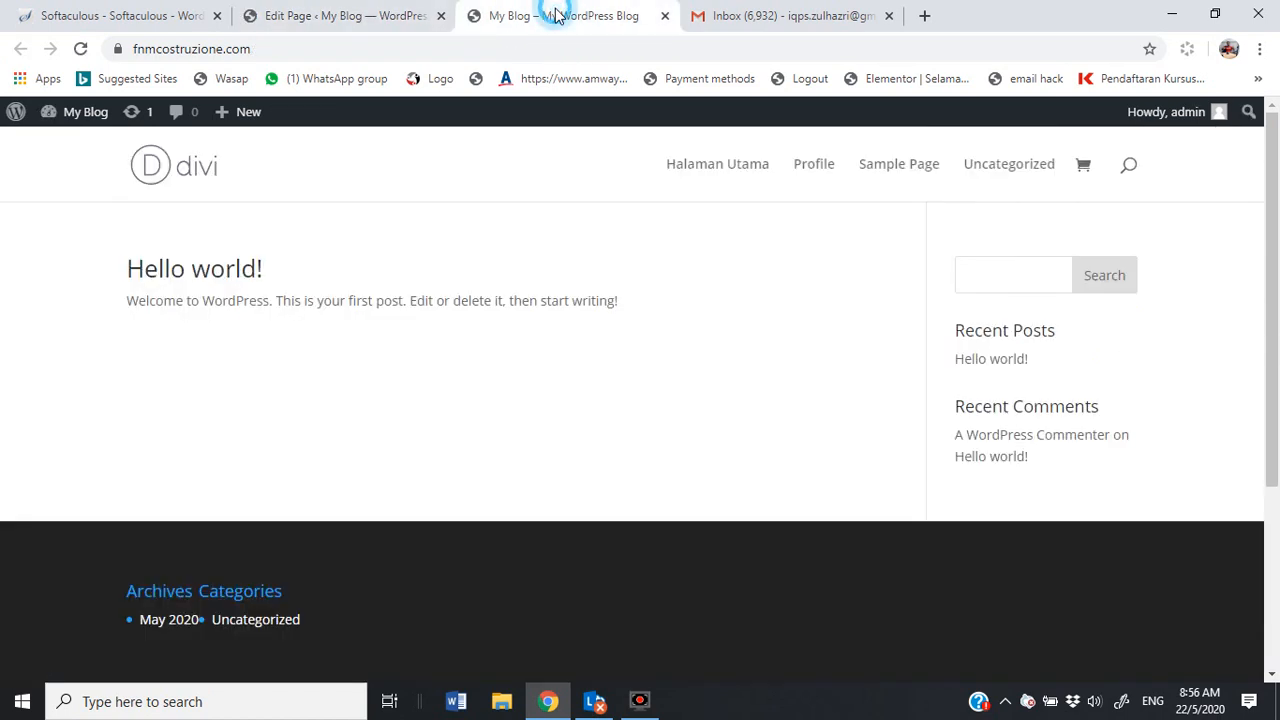
click(80, 49)
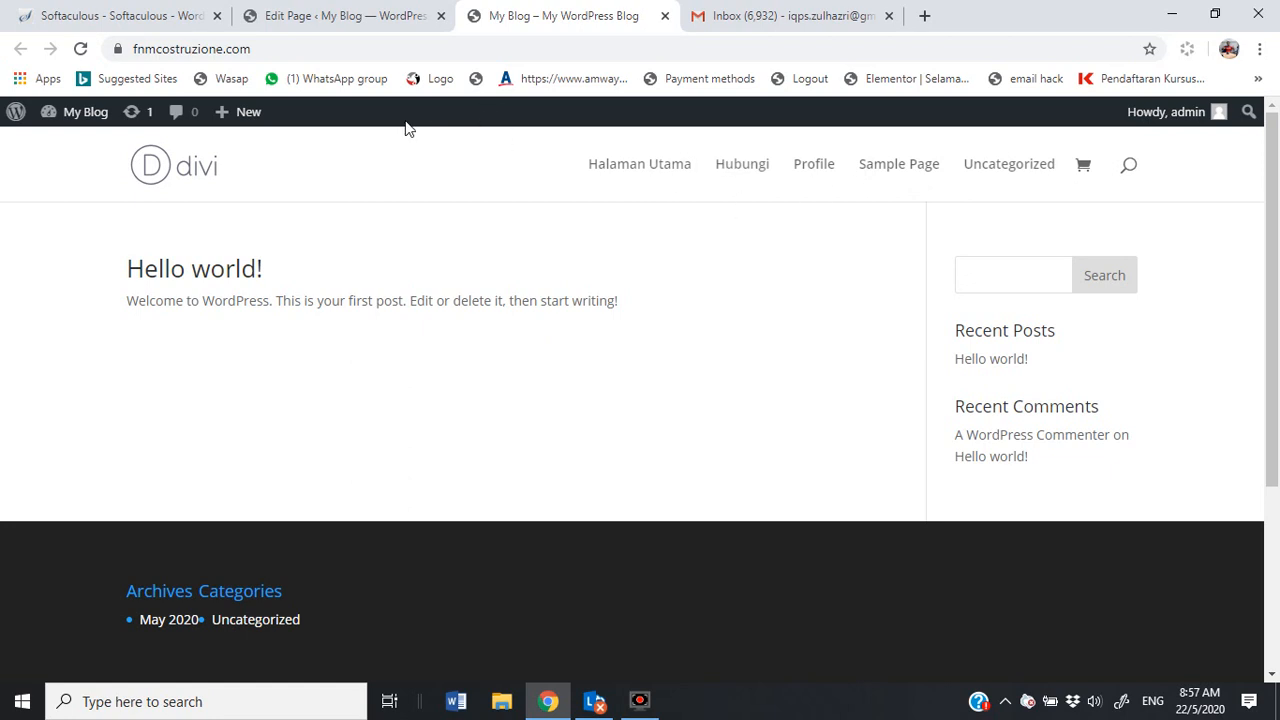
mouse_move(72, 118)
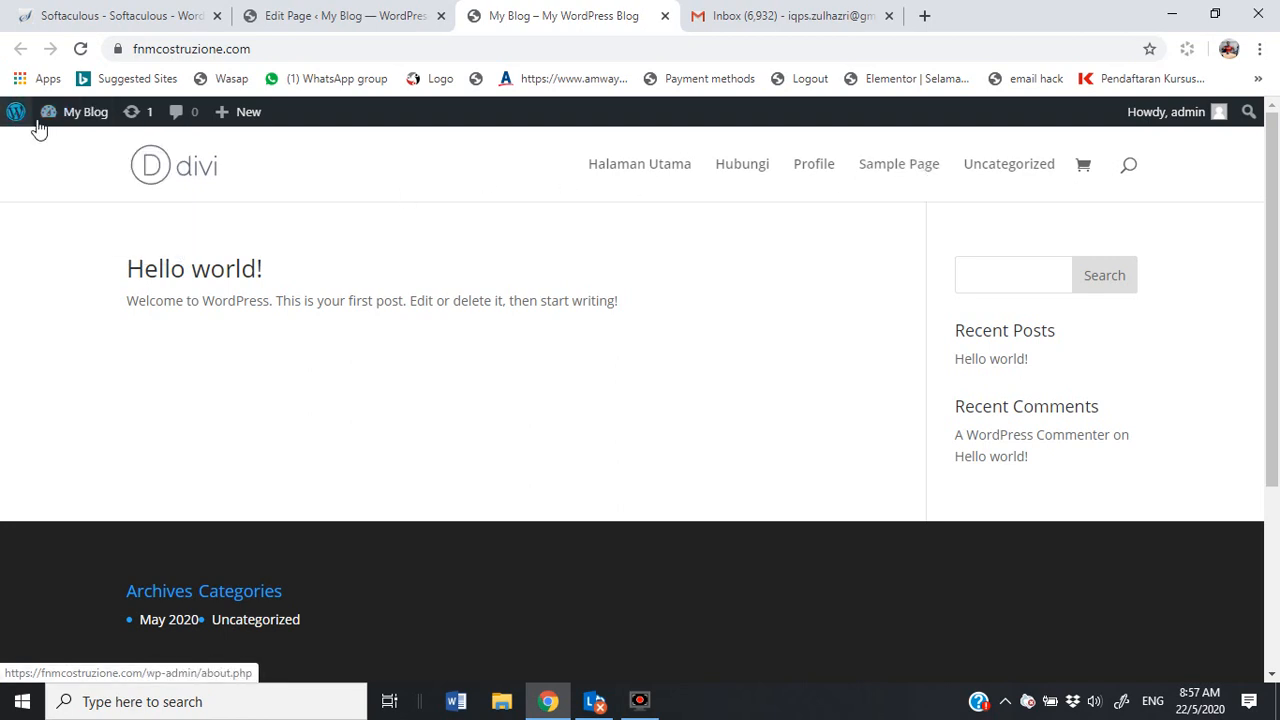
Step: Create a new empty menu named 'Susun Halaman' under Appearance > Menus
click(61, 221)
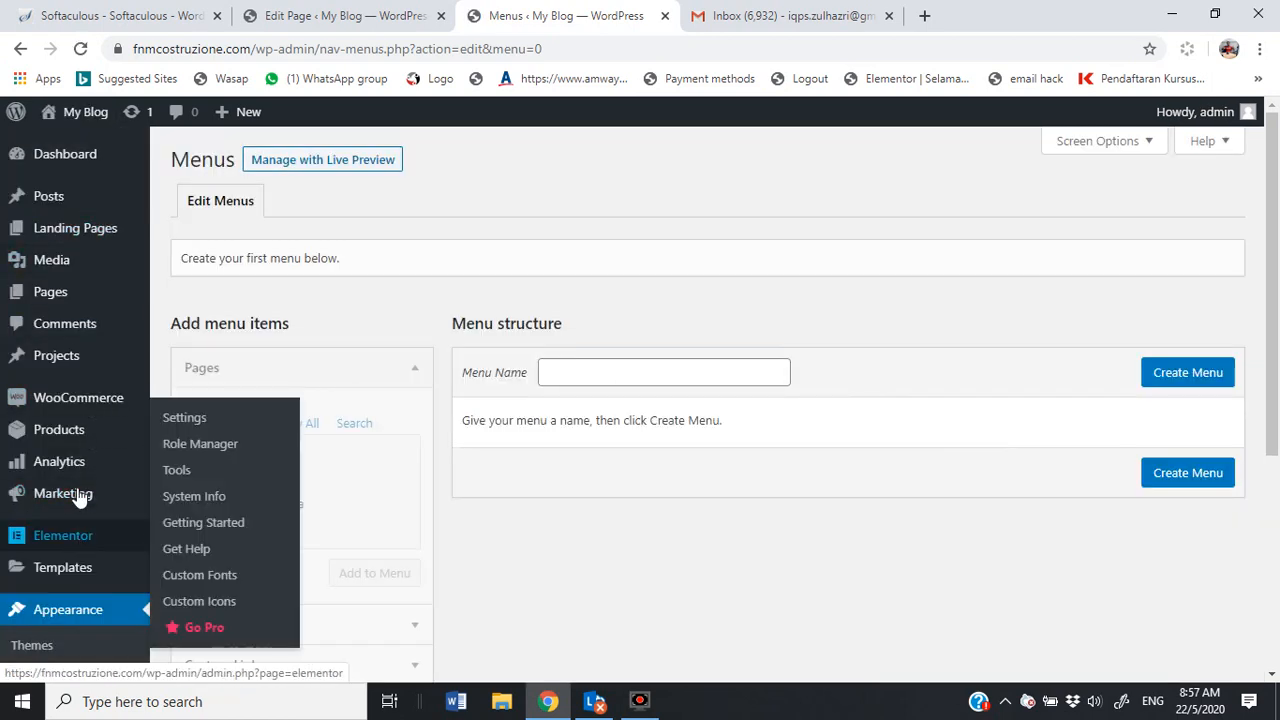
scroll(83, 372, down, 3)
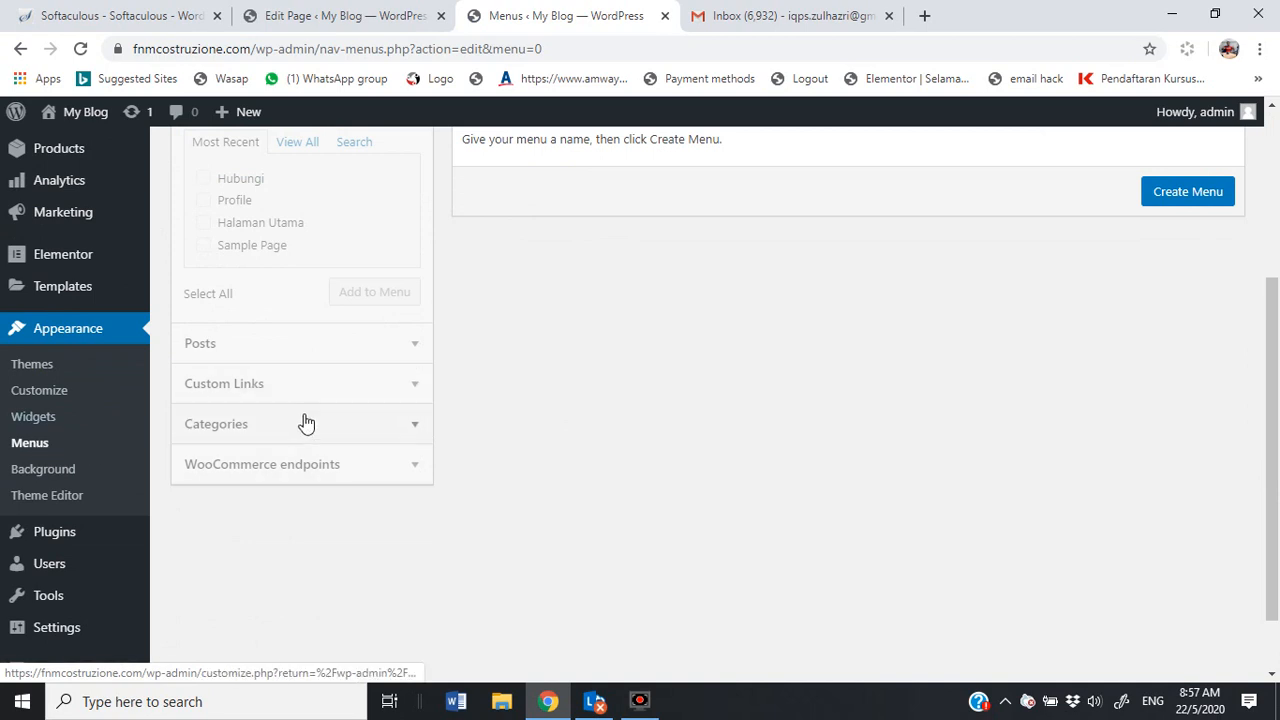
scroll(712, 409, up, 3)
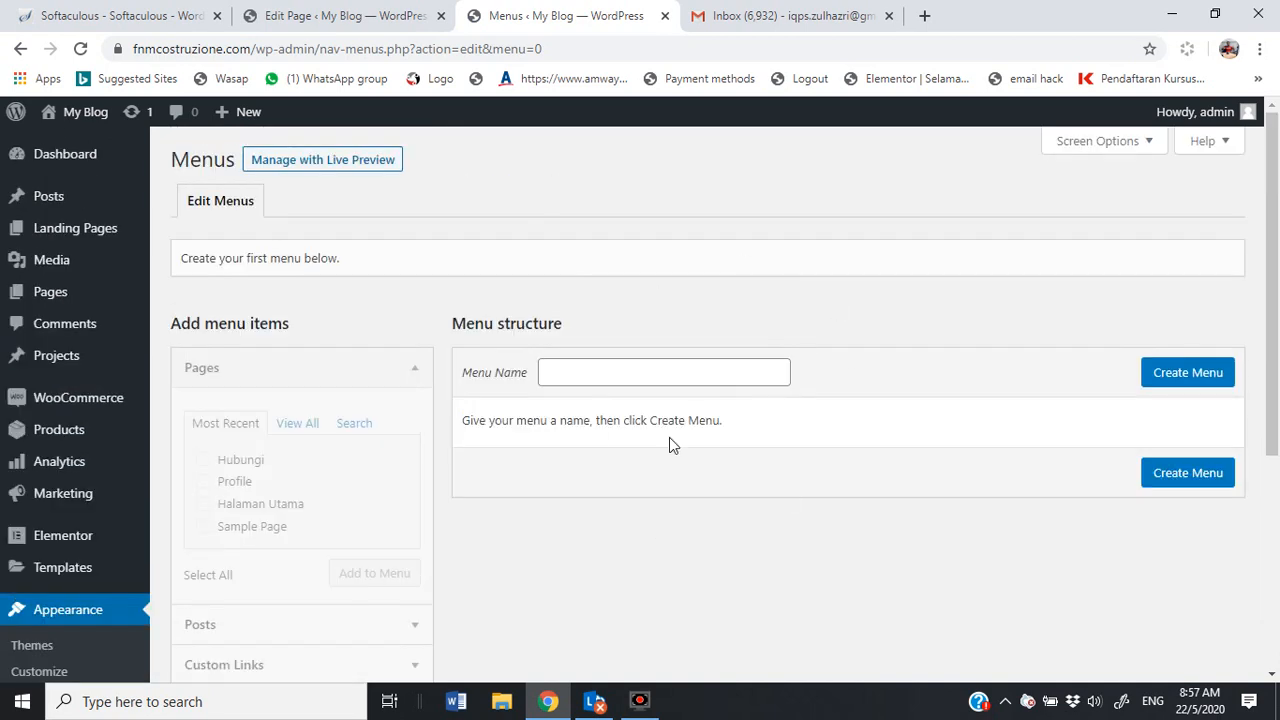
click(630, 375)
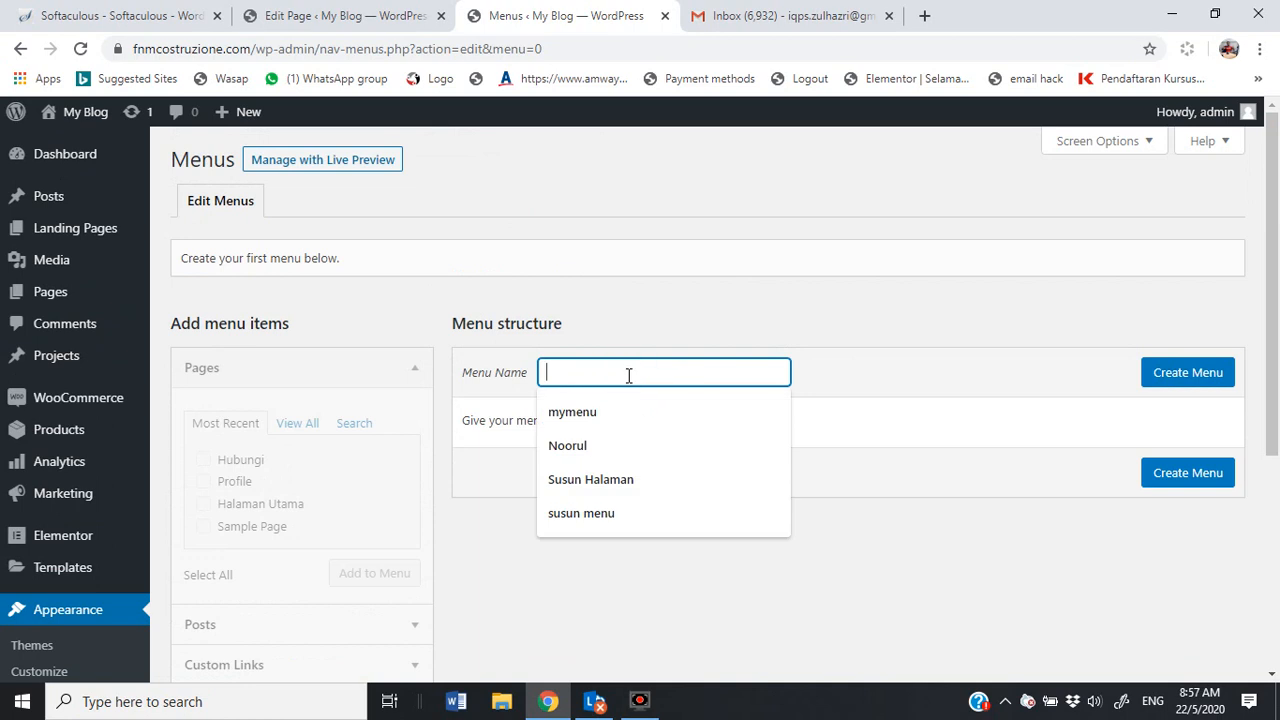
click(629, 479)
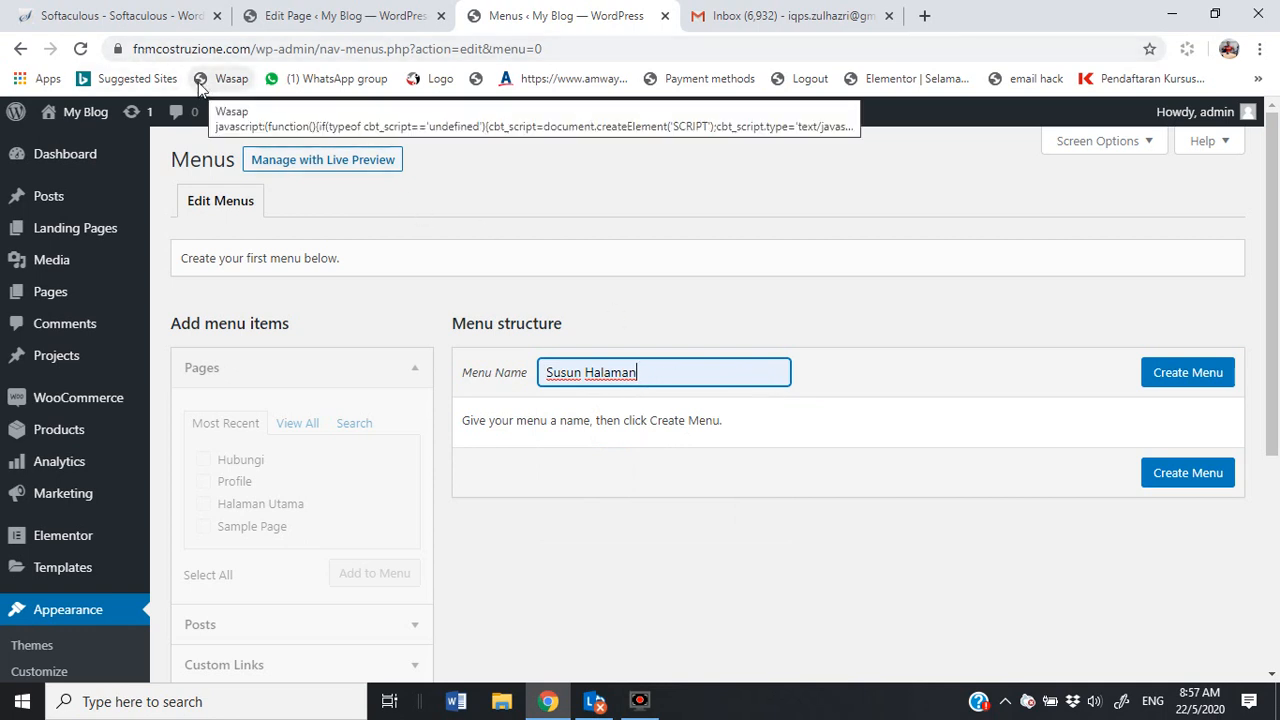
click(1198, 380)
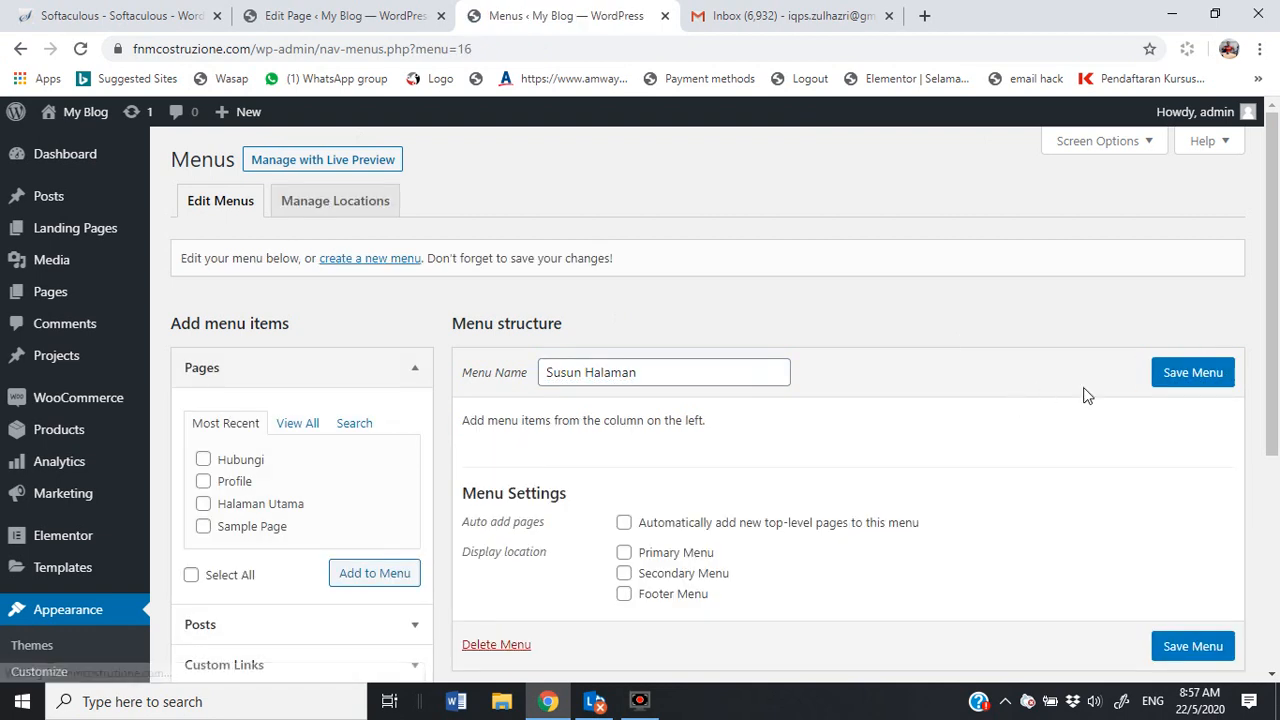
scroll(997, 378, down, 1)
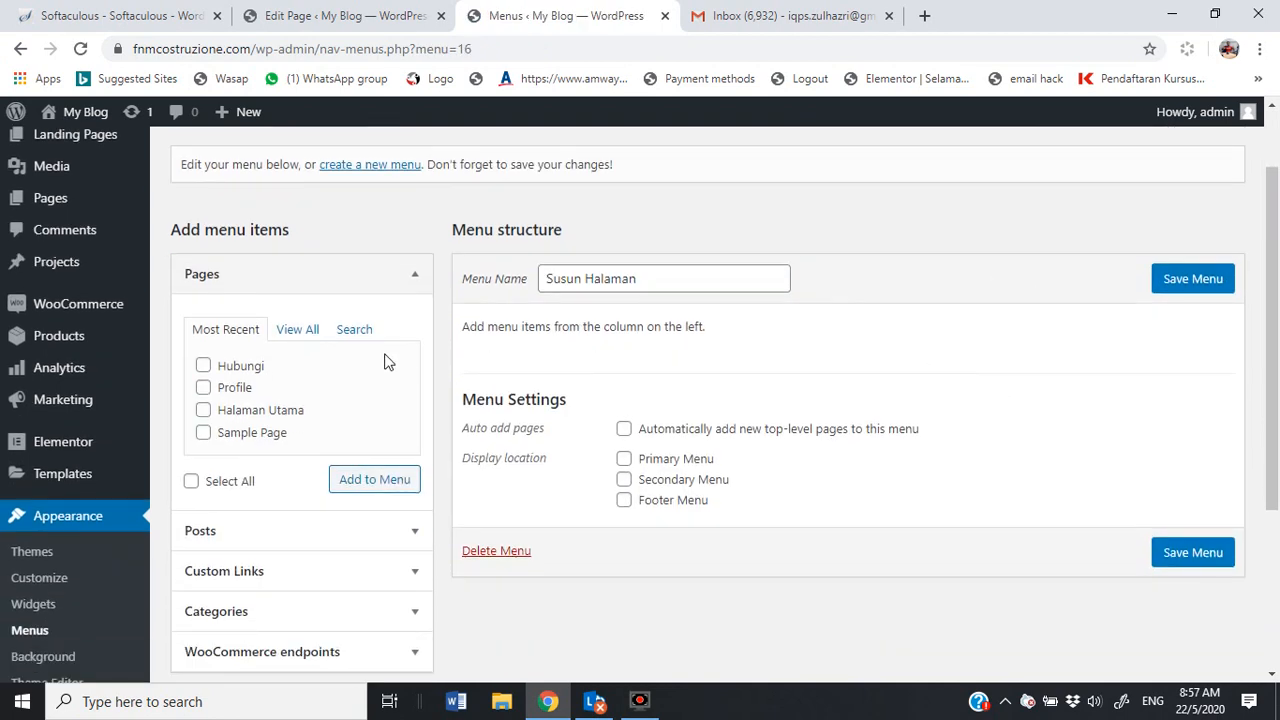
Step: Add the Halaman Utama, Profile and Hubungi pages to the menu
click(203, 410)
click(204, 389)
click(203, 366)
click(399, 482)
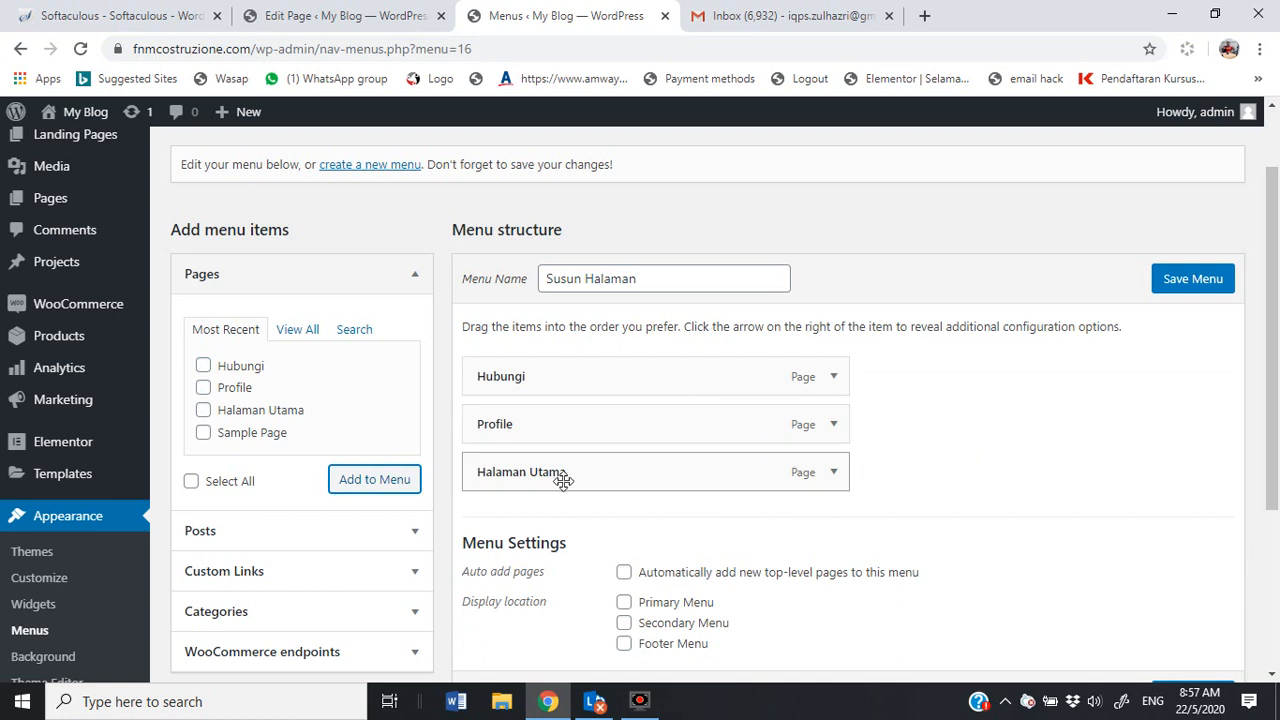
Step: Reorder the menu items to Halaman Utama, Profile, then Hubungi
drag(480, 477, 457, 380)
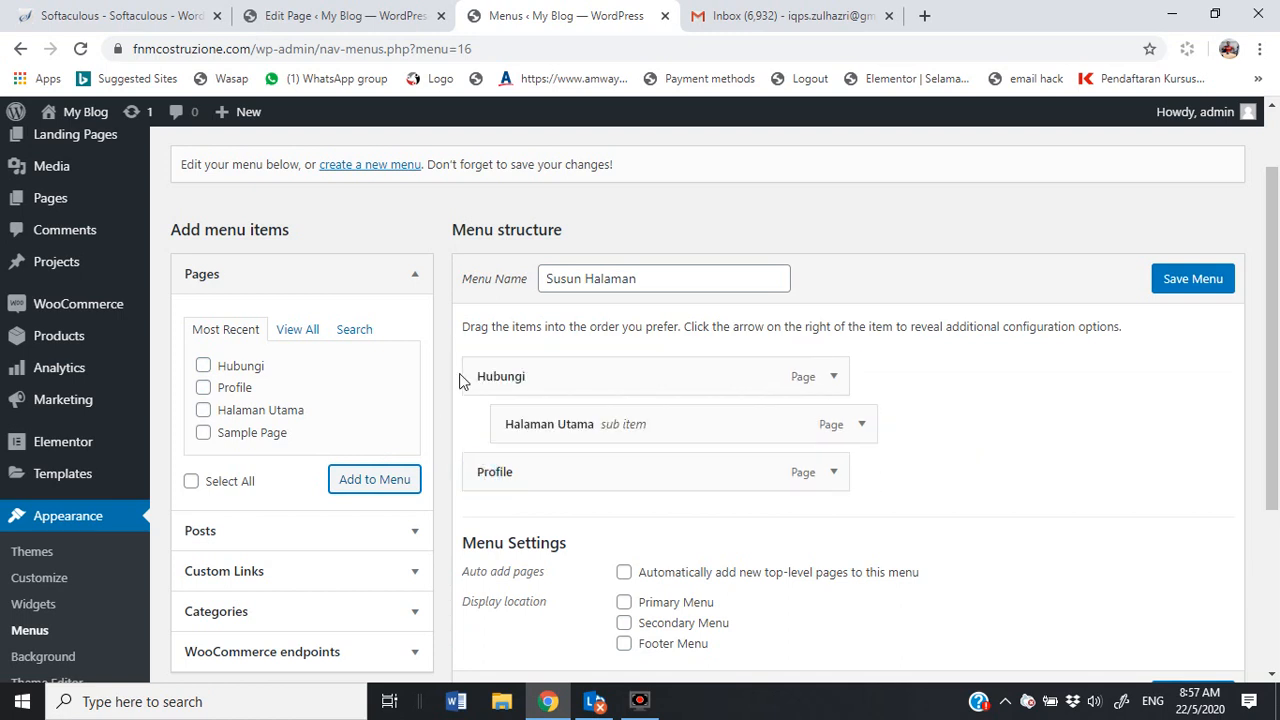
drag(523, 424, 477, 357)
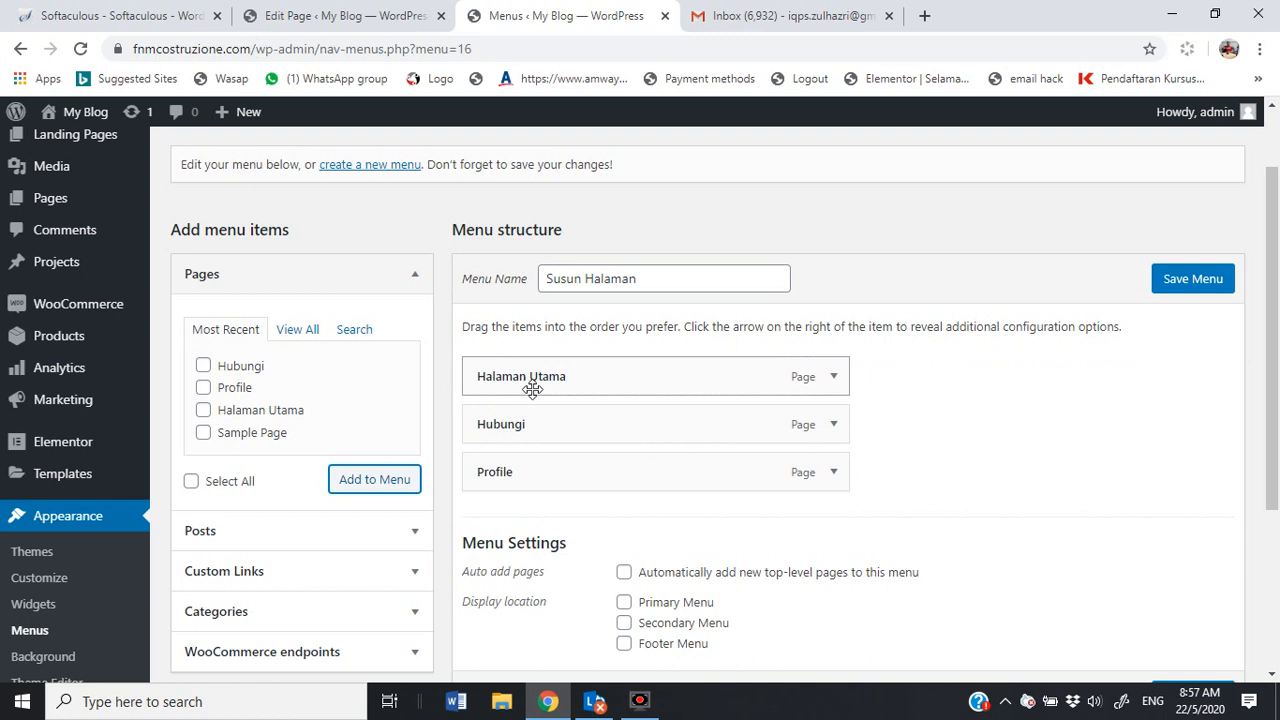
drag(522, 432, 512, 482)
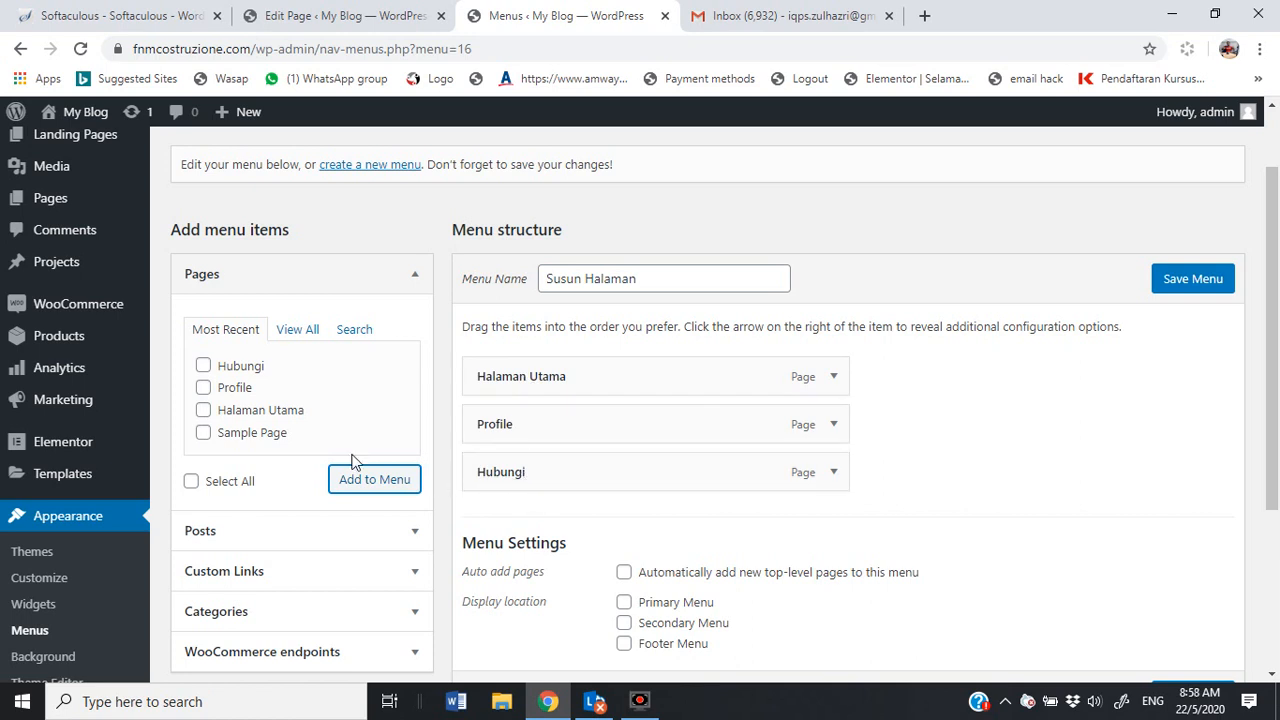
scroll(360, 463, down, 1)
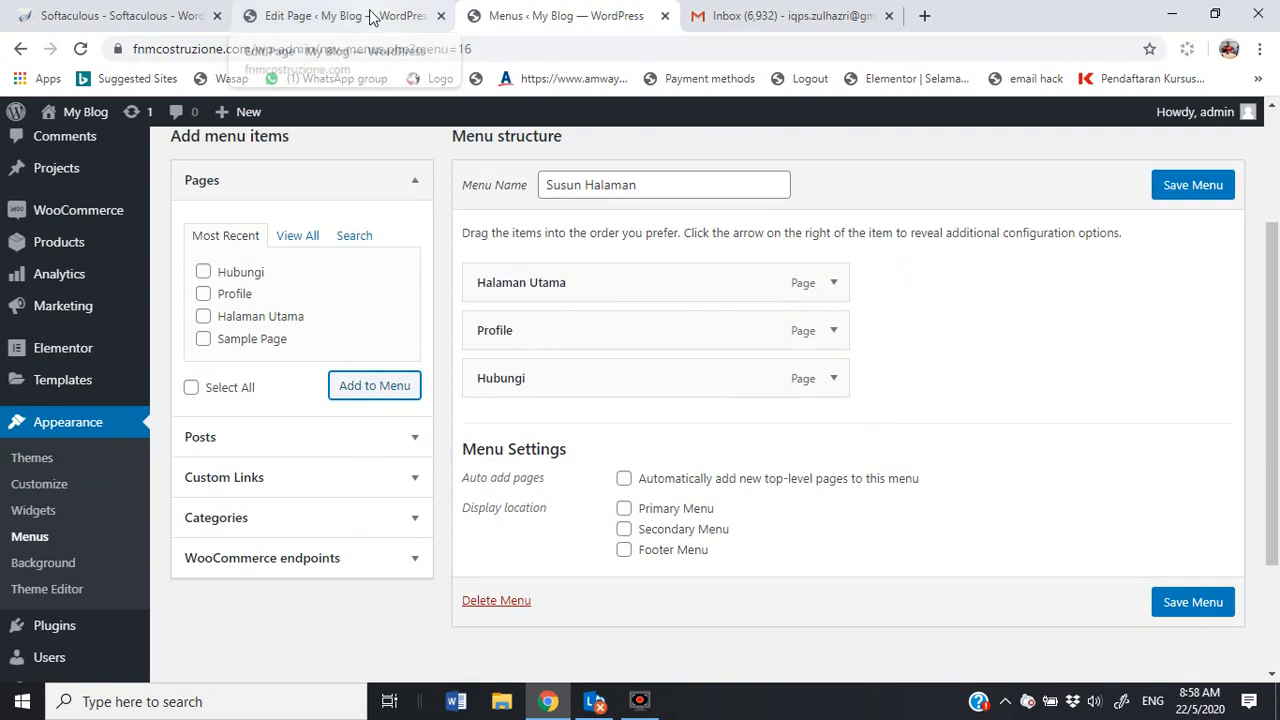
mouse_move(88, 118)
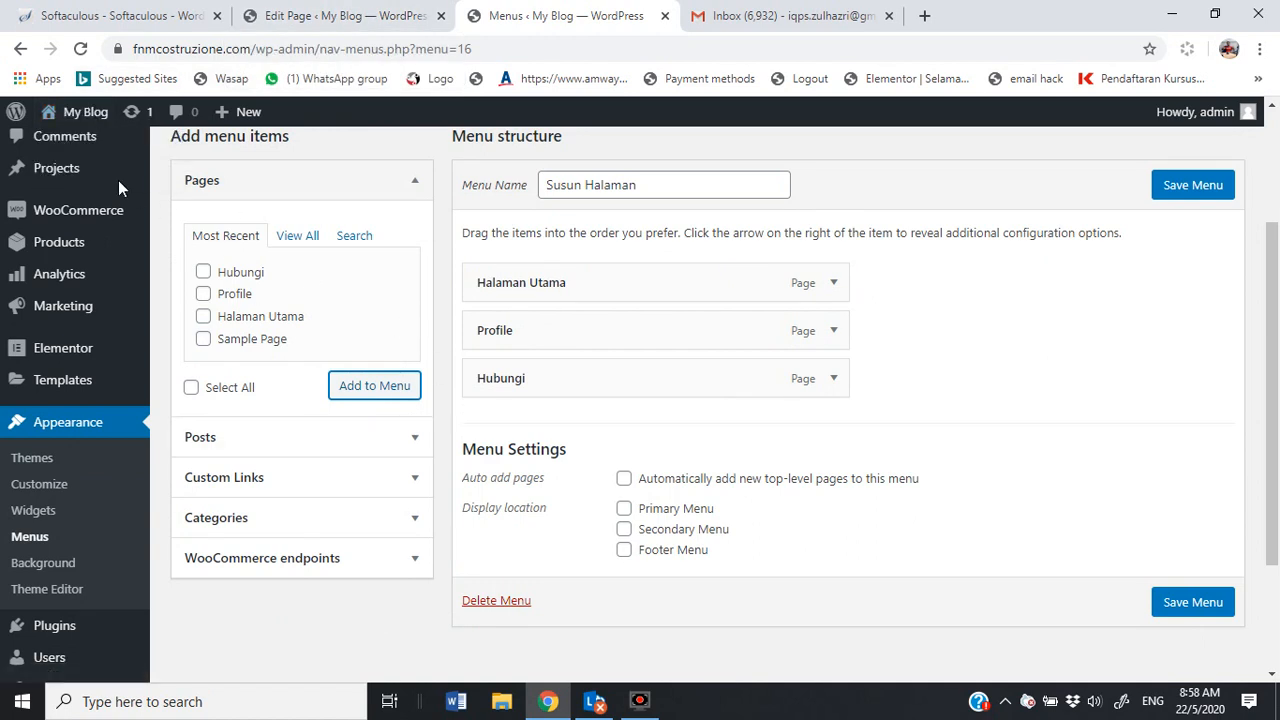
Step: Open the live site in a new browser tab, view it, then return to the Susun Halaman menu editor
right_click(64, 147)
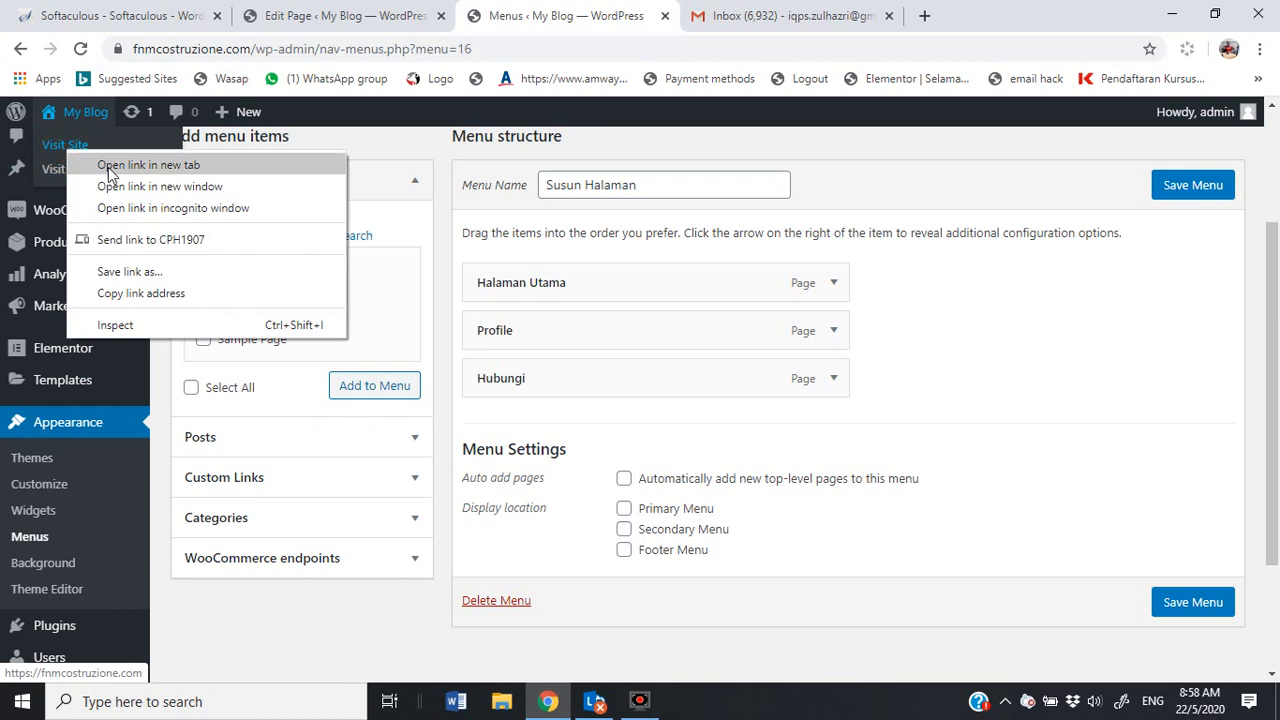
click(148, 165)
click(771, 27)
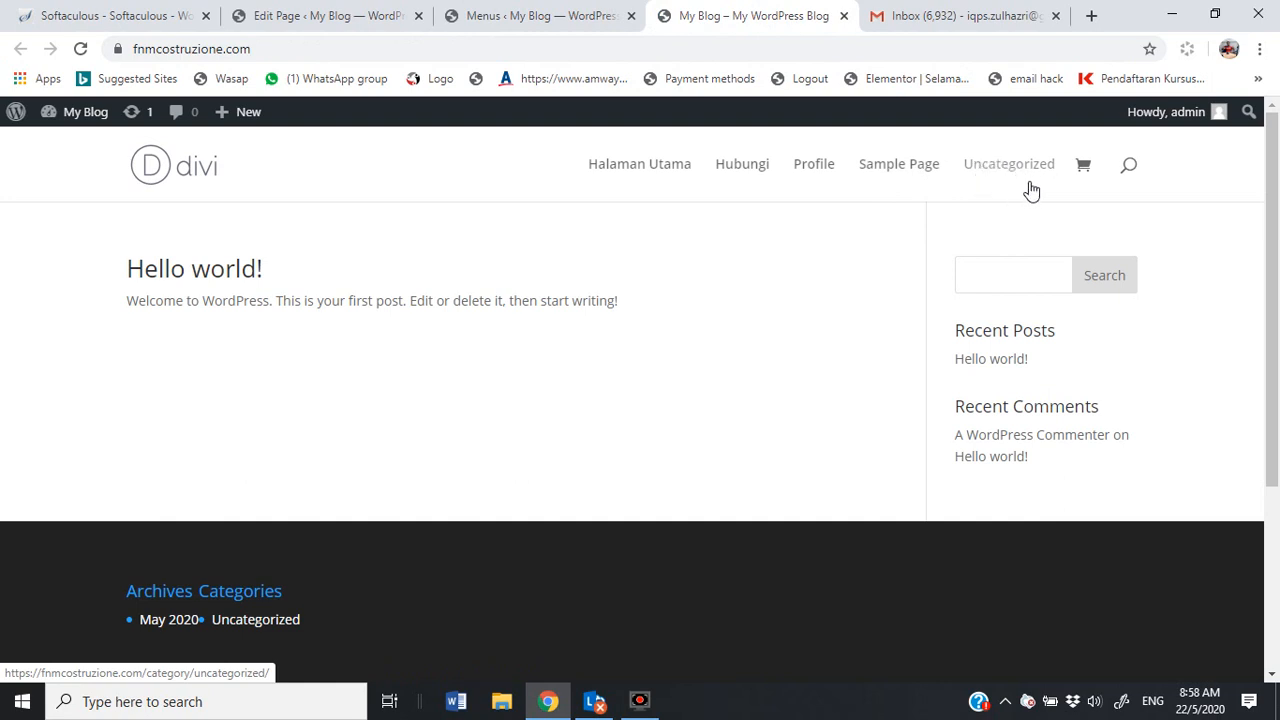
click(510, 20)
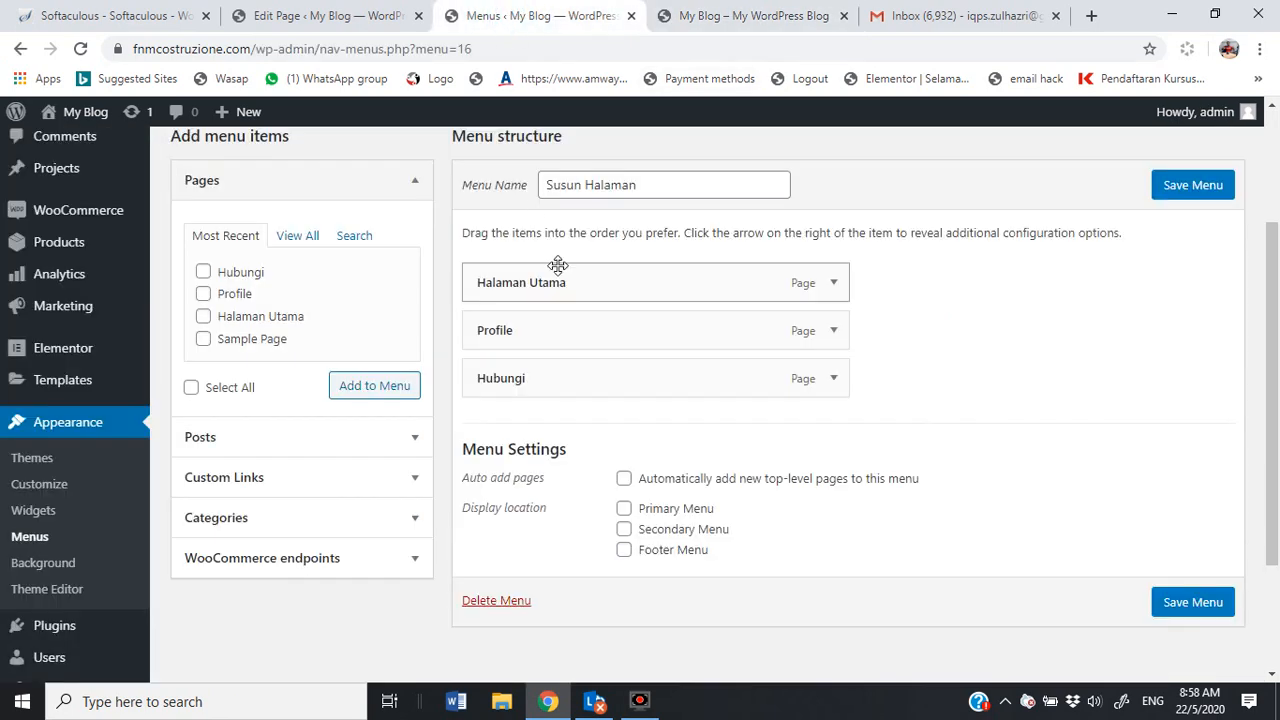
Step: Add the Uncategorized category to the Susun Halaman menu
click(235, 442)
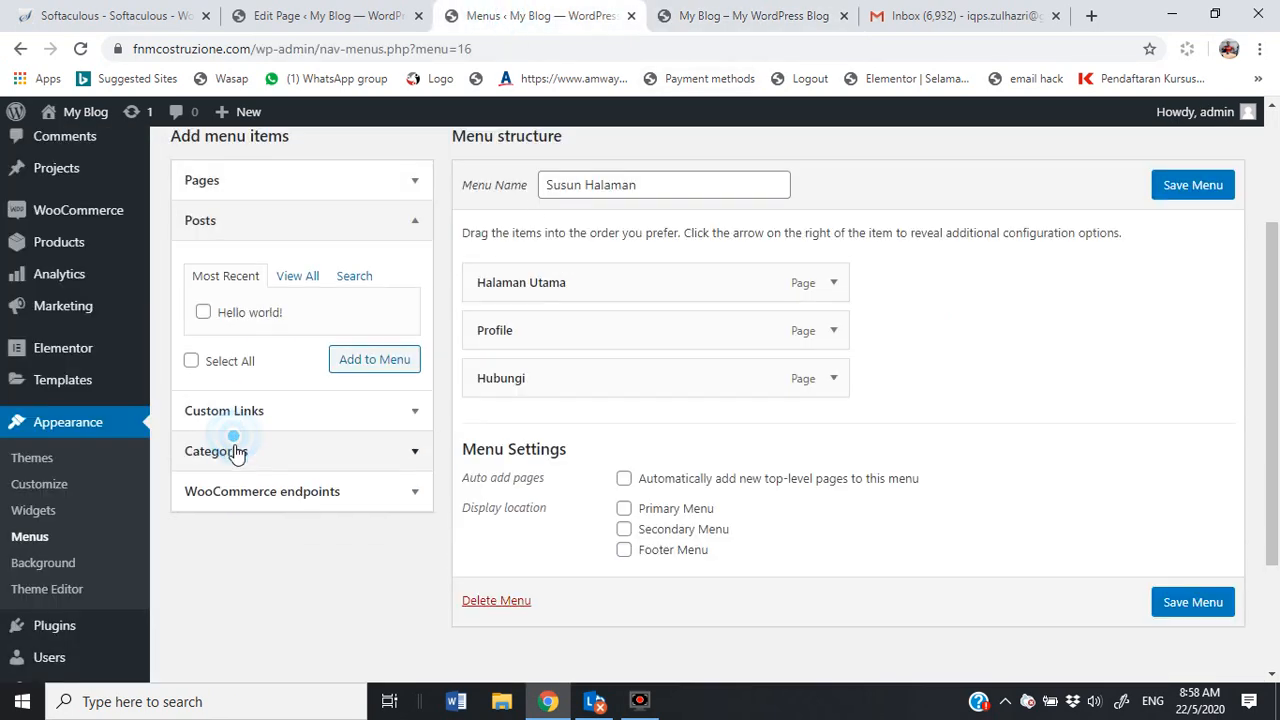
click(297, 277)
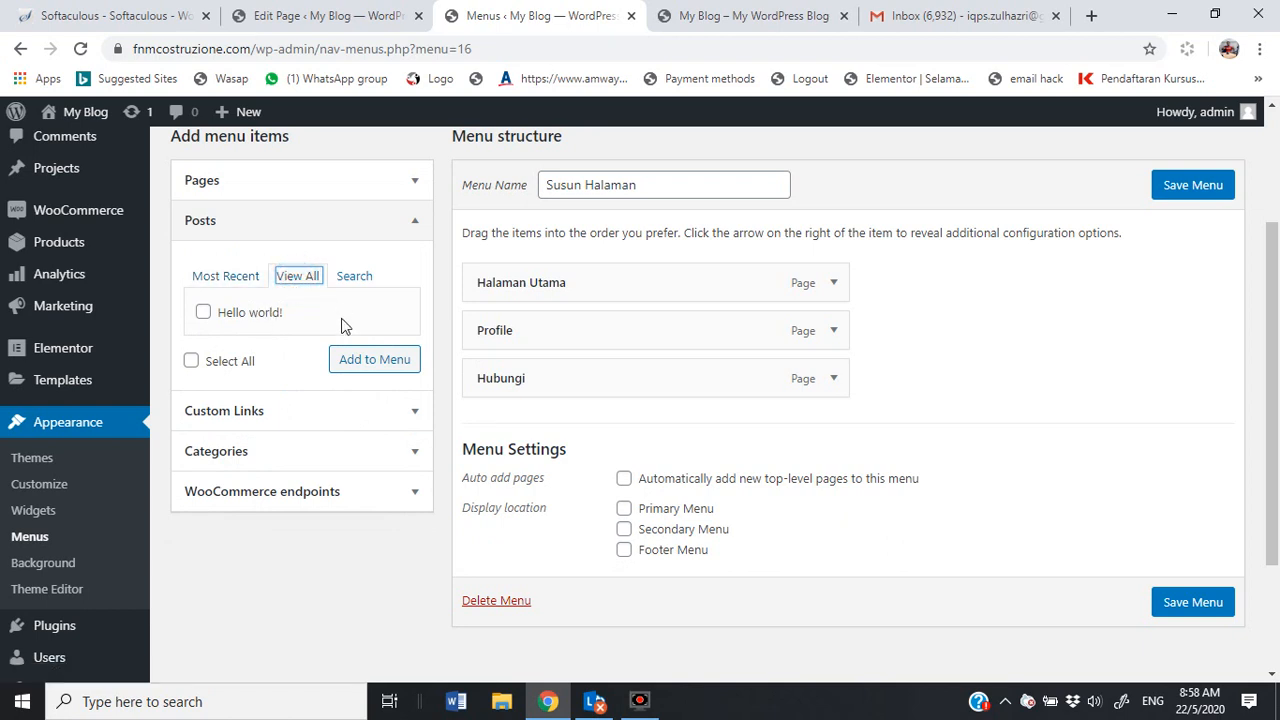
click(260, 451)
click(203, 394)
click(357, 440)
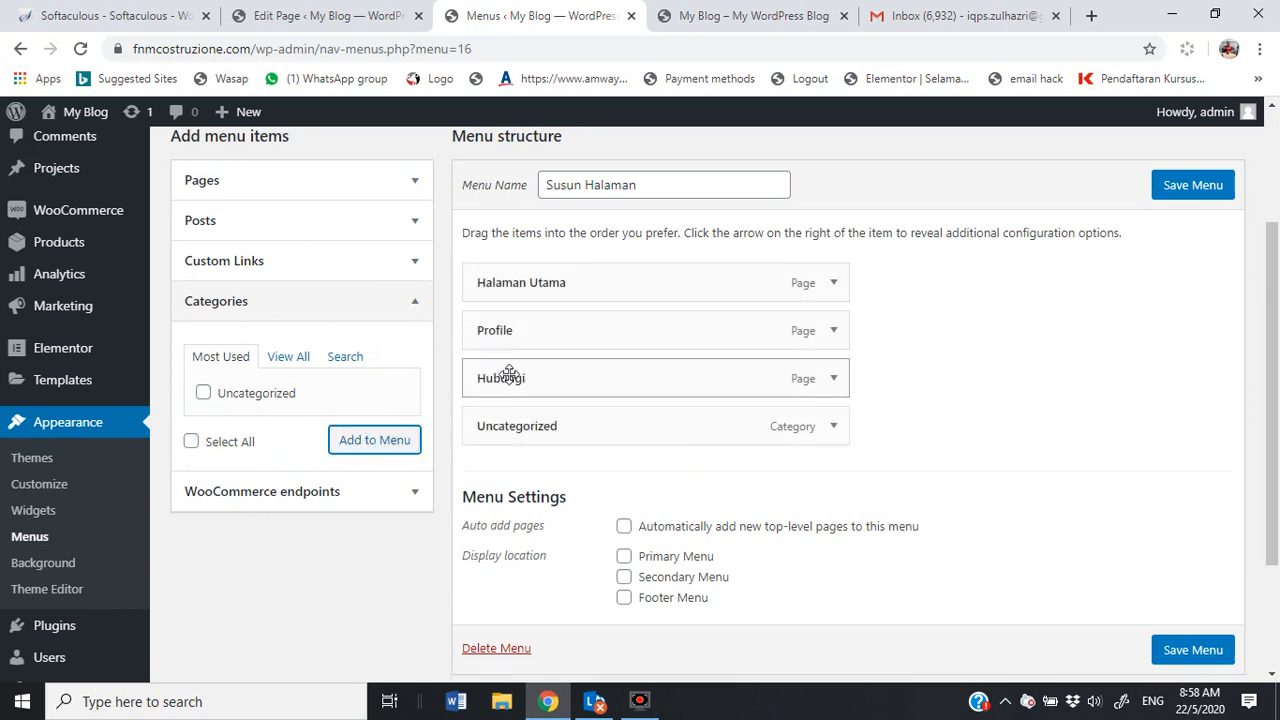
Step: Rename the Uncategorized menu item's navigation label to 'Blog' and save the menu
click(833, 428)
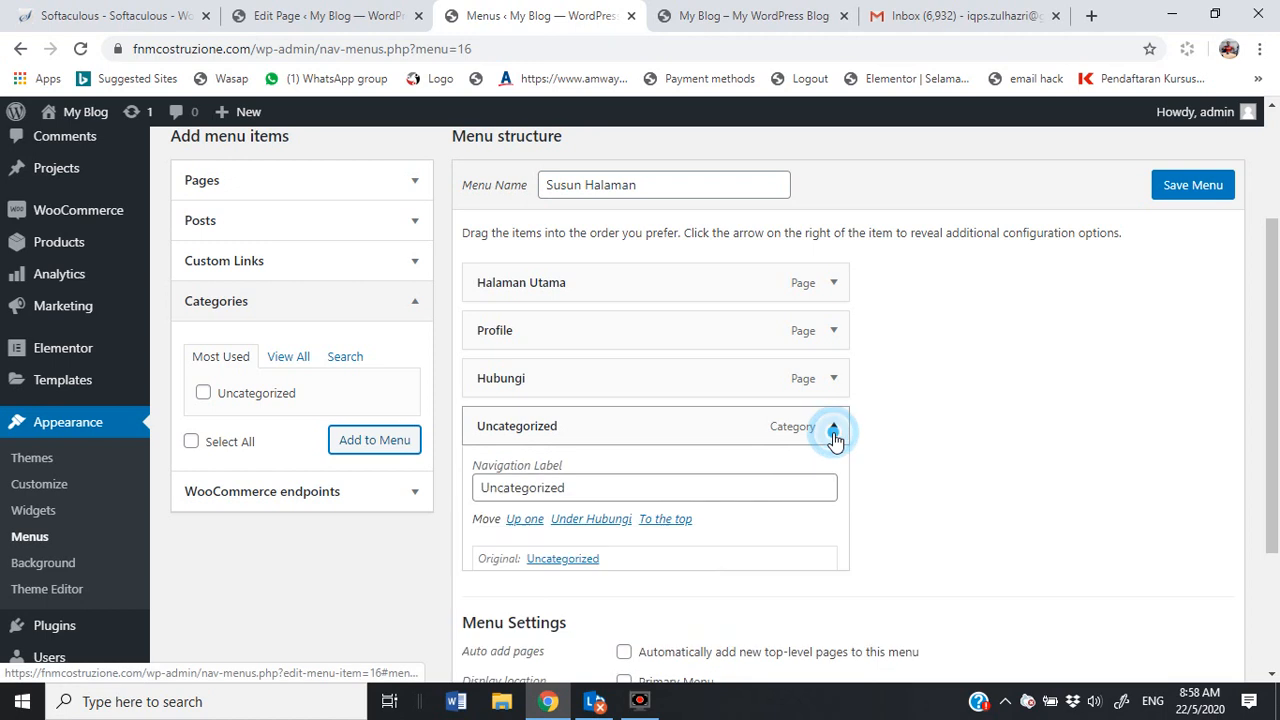
double_click(580, 491)
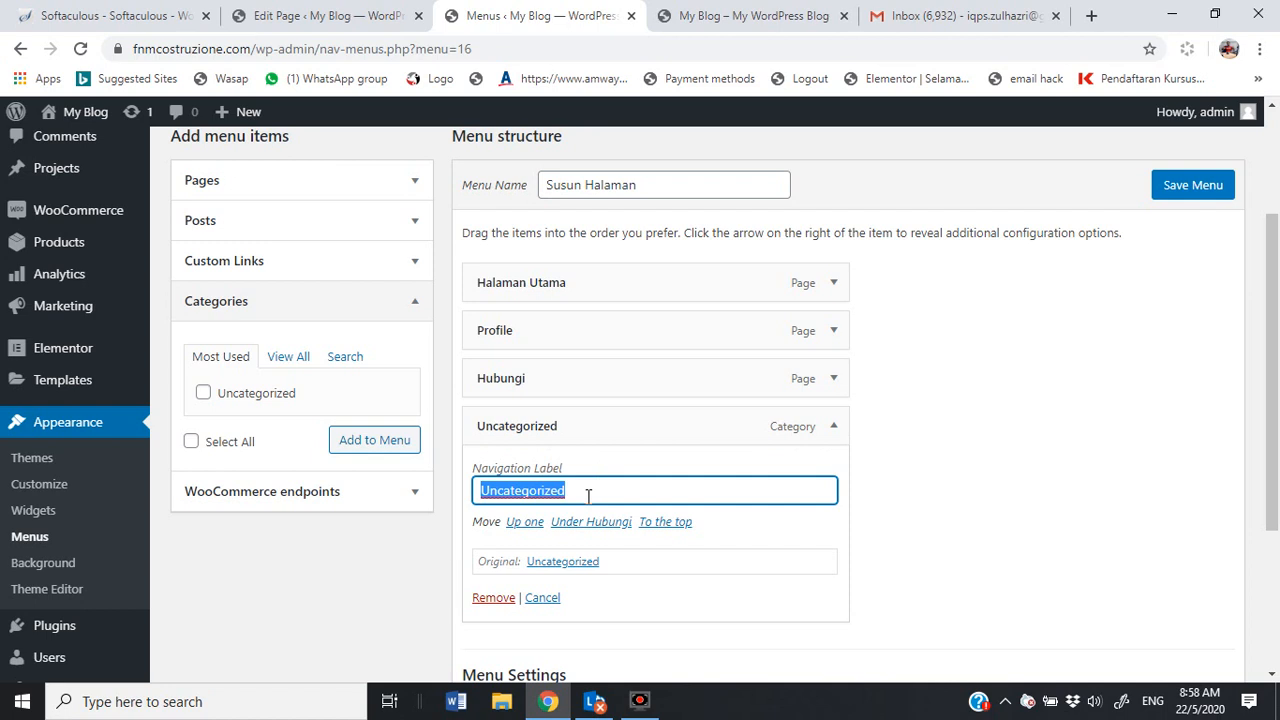
text(Blog)
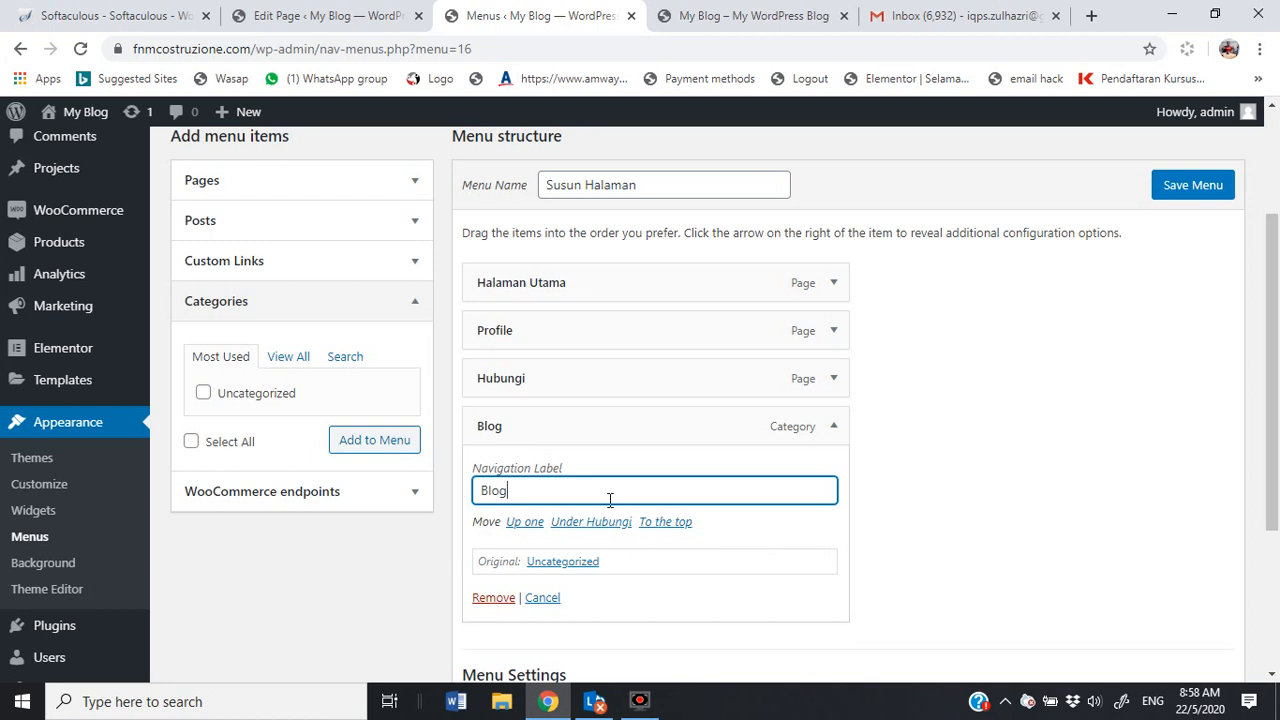
key(Return)
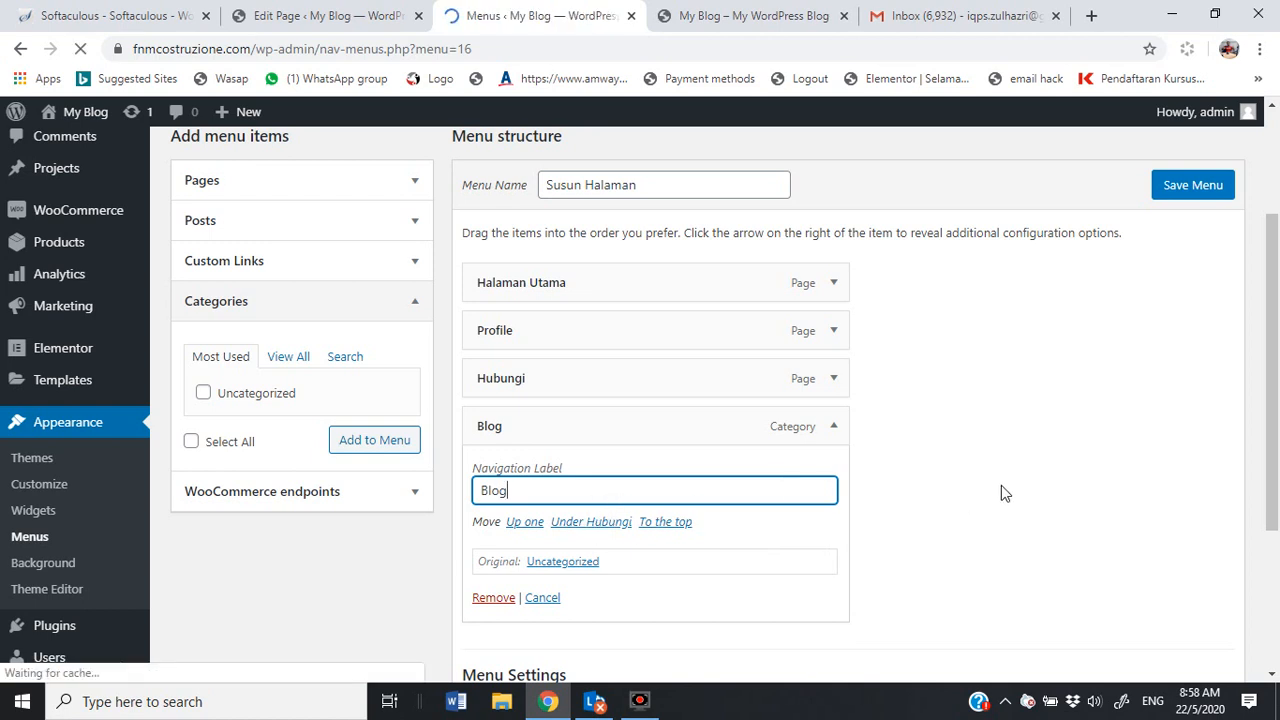
click(1000, 490)
scroll(640, 430, down, 3)
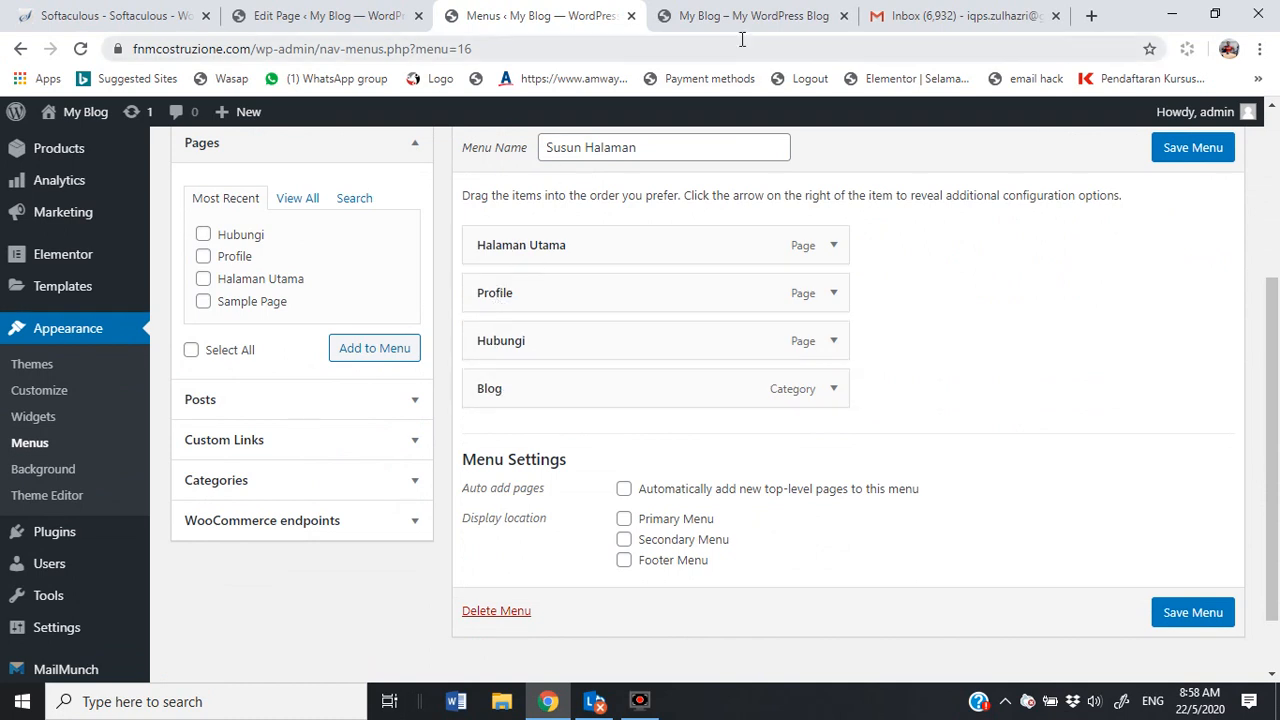
click(1176, 150)
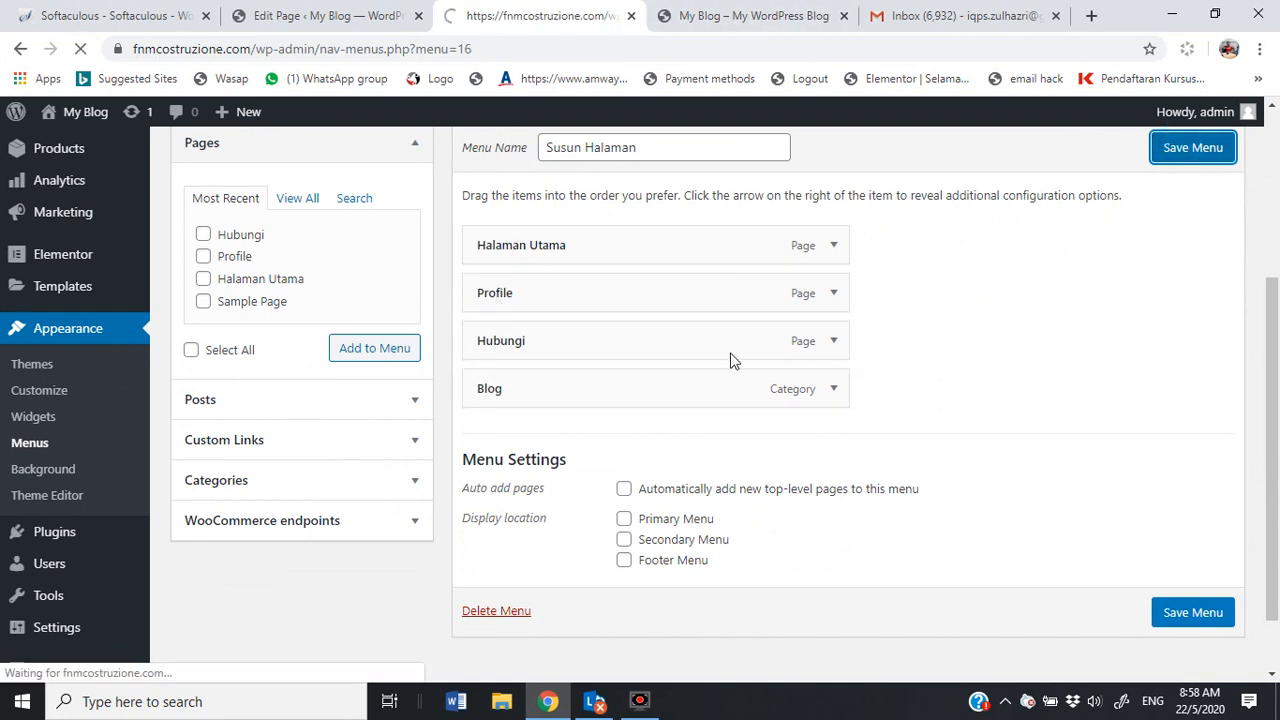
Step: Assign the menu to the Primary Menu location, save it, and switch to the live-site tab
scroll(680, 360, down, 3)
scroll(655, 380, down, 1)
click(624, 441)
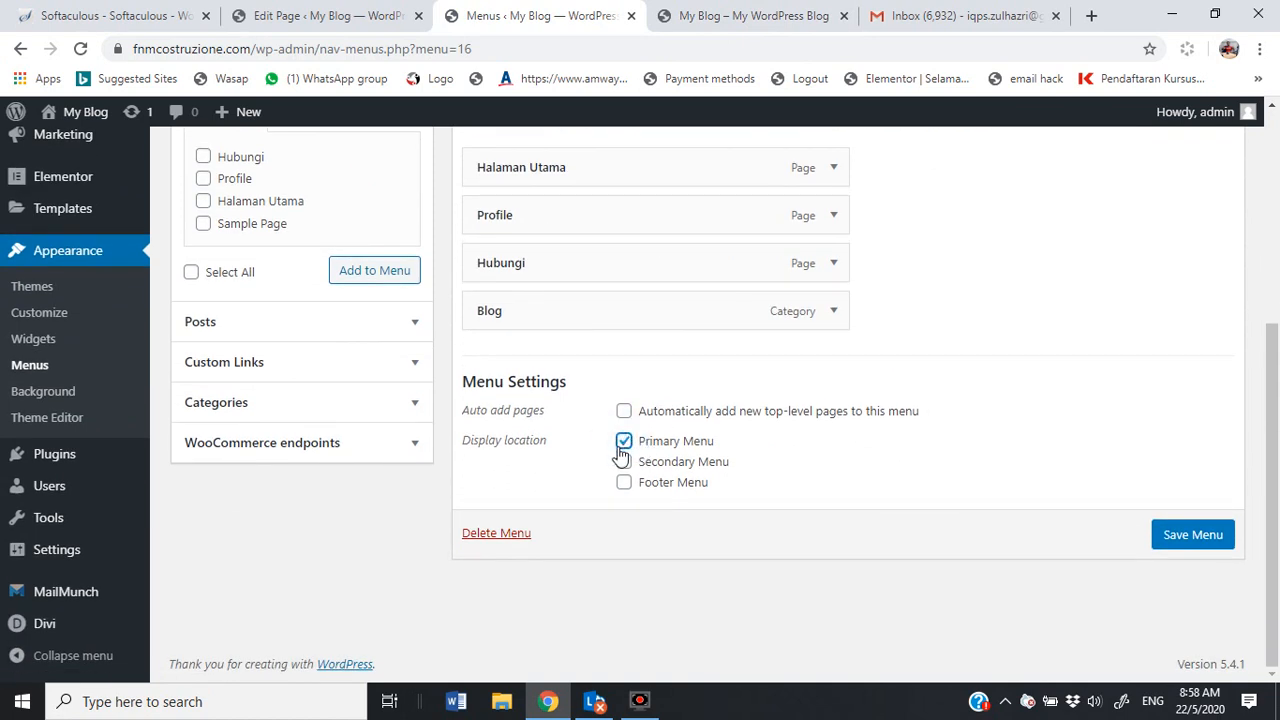
click(1174, 536)
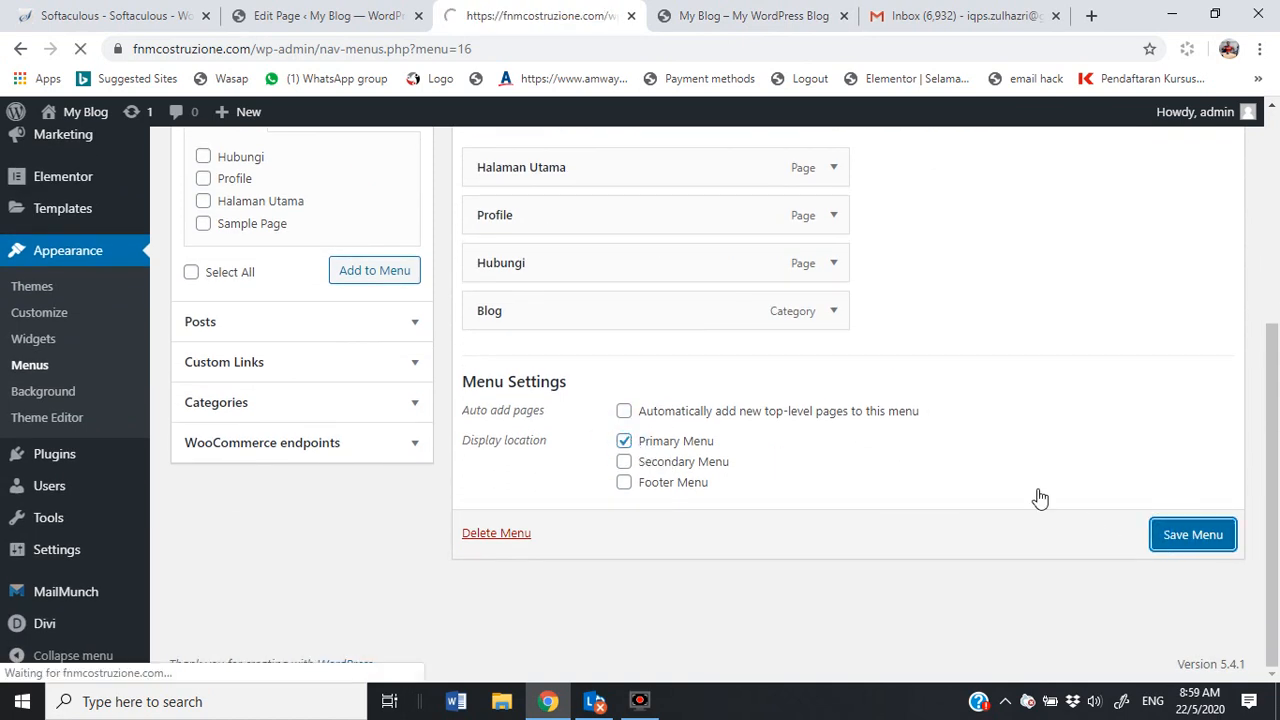
click(705, 18)
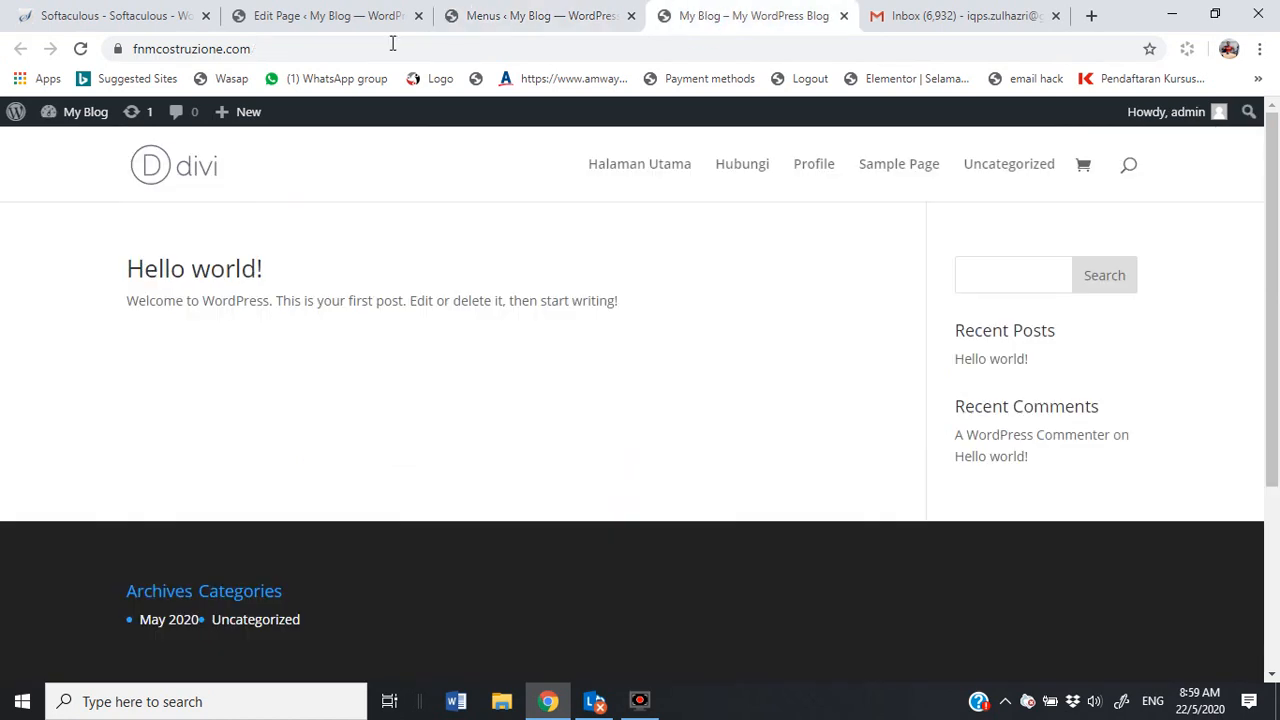
Step: Reload the live site, open Halaman Utama, scroll to its footer, and show the My Blog admin menu
click(80, 50)
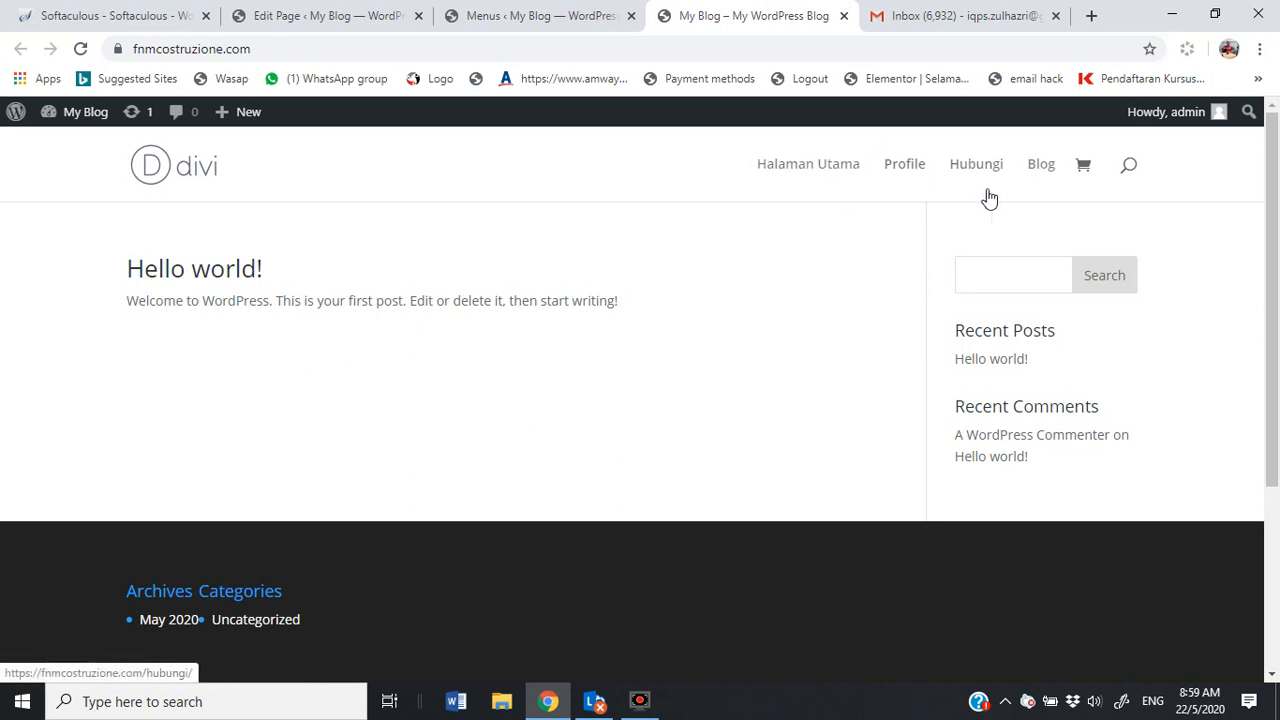
click(789, 170)
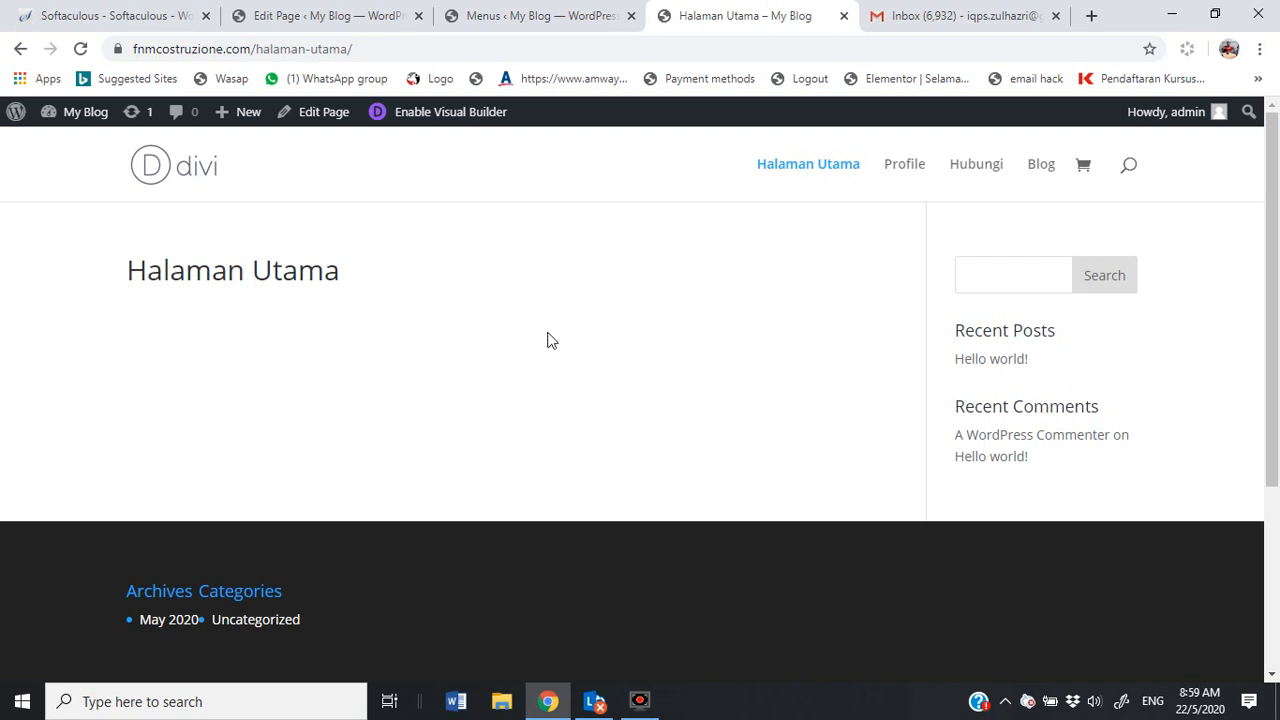
scroll(630, 352, down, 3)
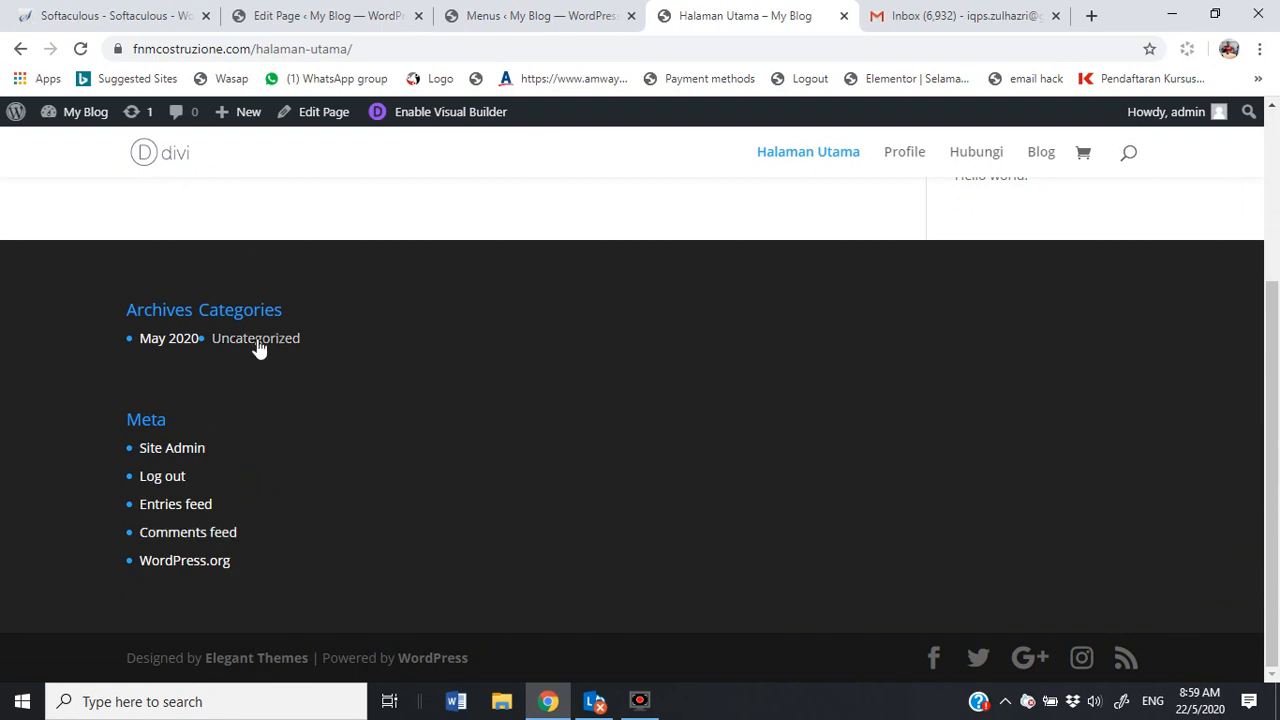
mouse_move(75, 115)
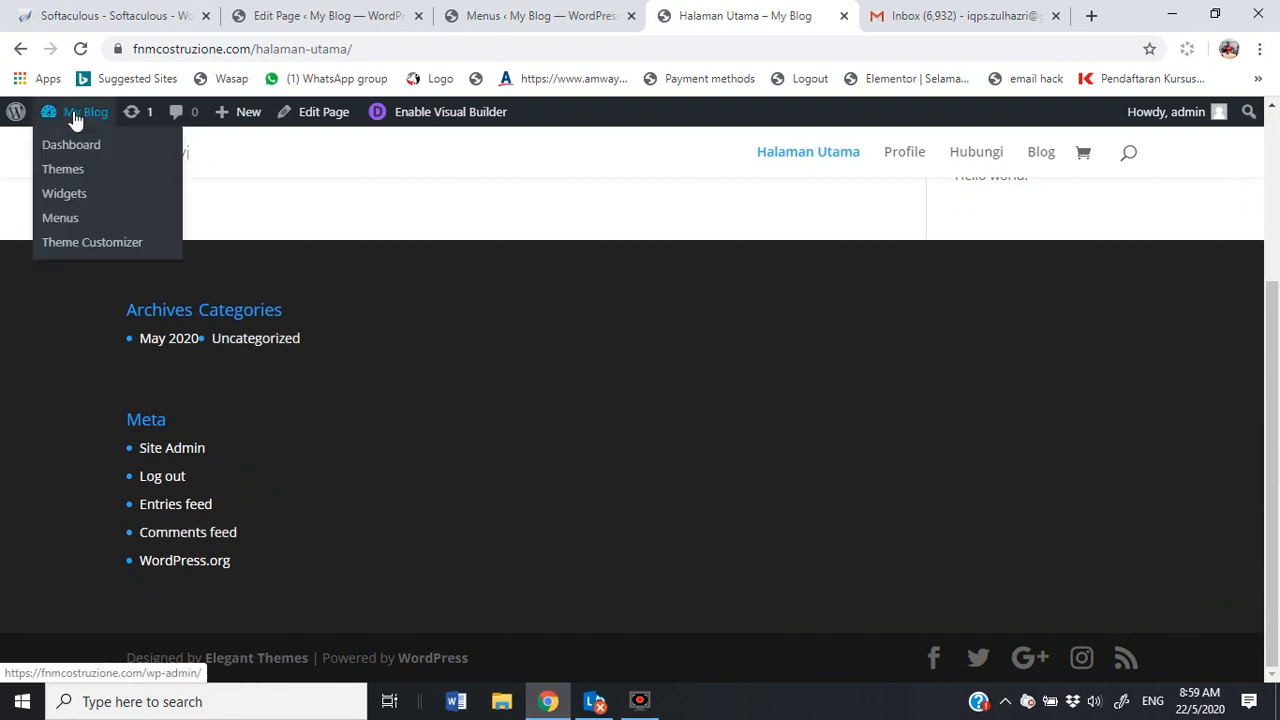
Step: Open the Theme Customizer for the Halaman Utama page
click(72, 243)
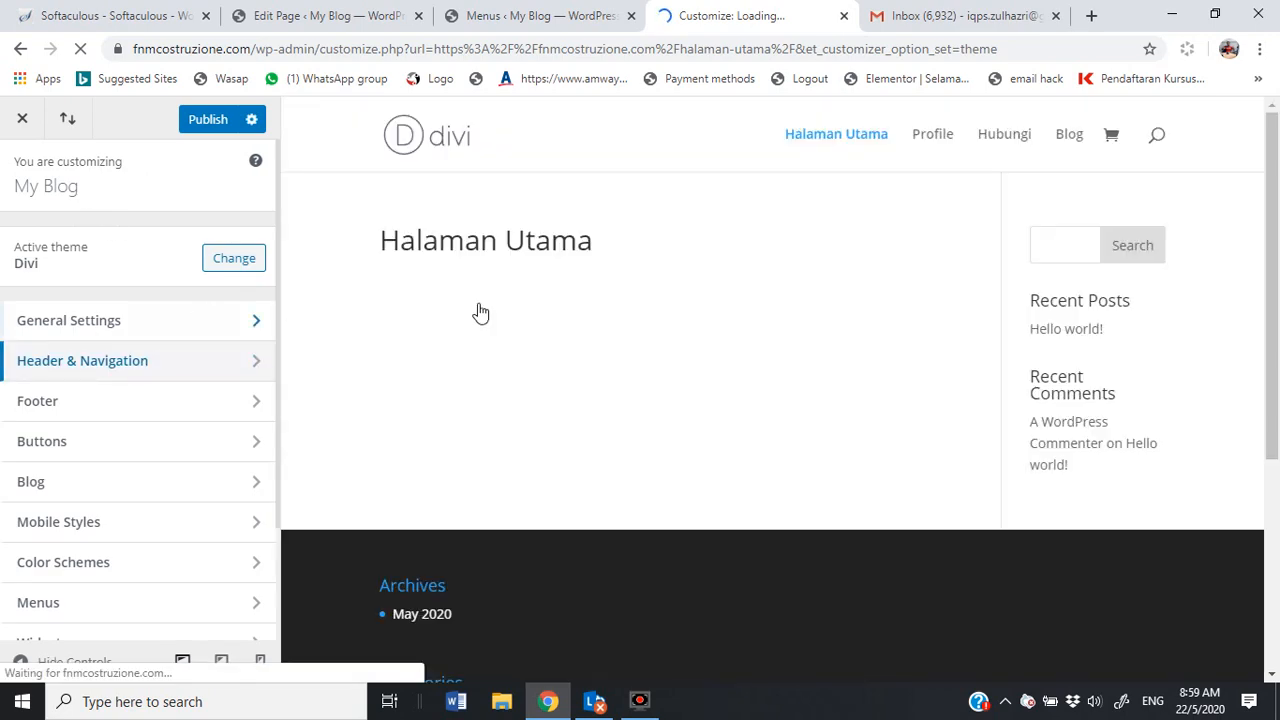
scroll(530, 530, down, 3)
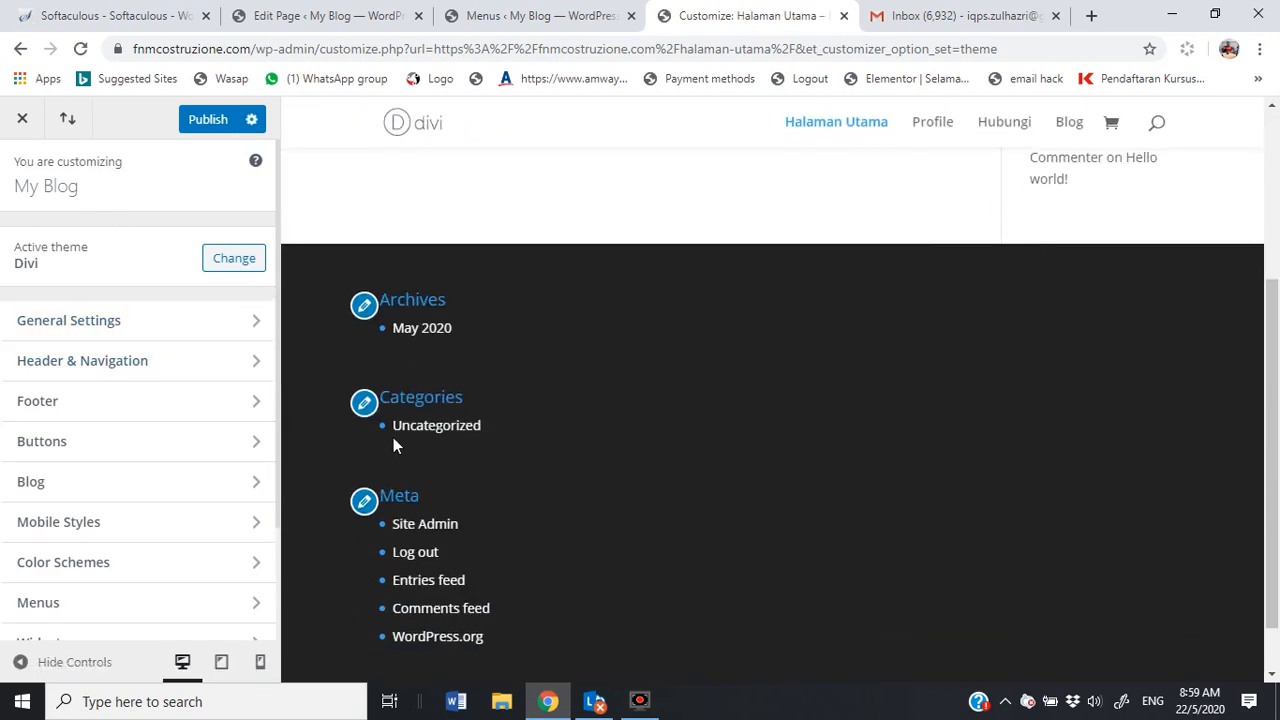
scroll(506, 415, up, 3)
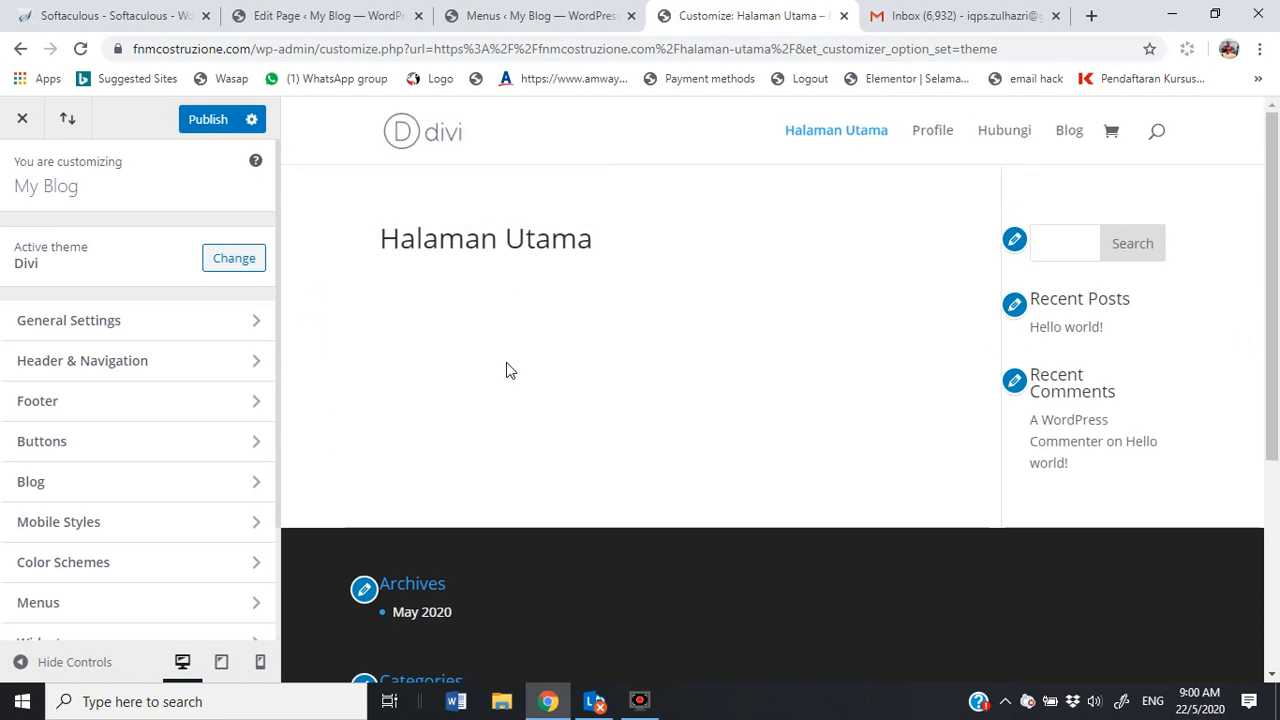
scroll(400, 572, down, 3)
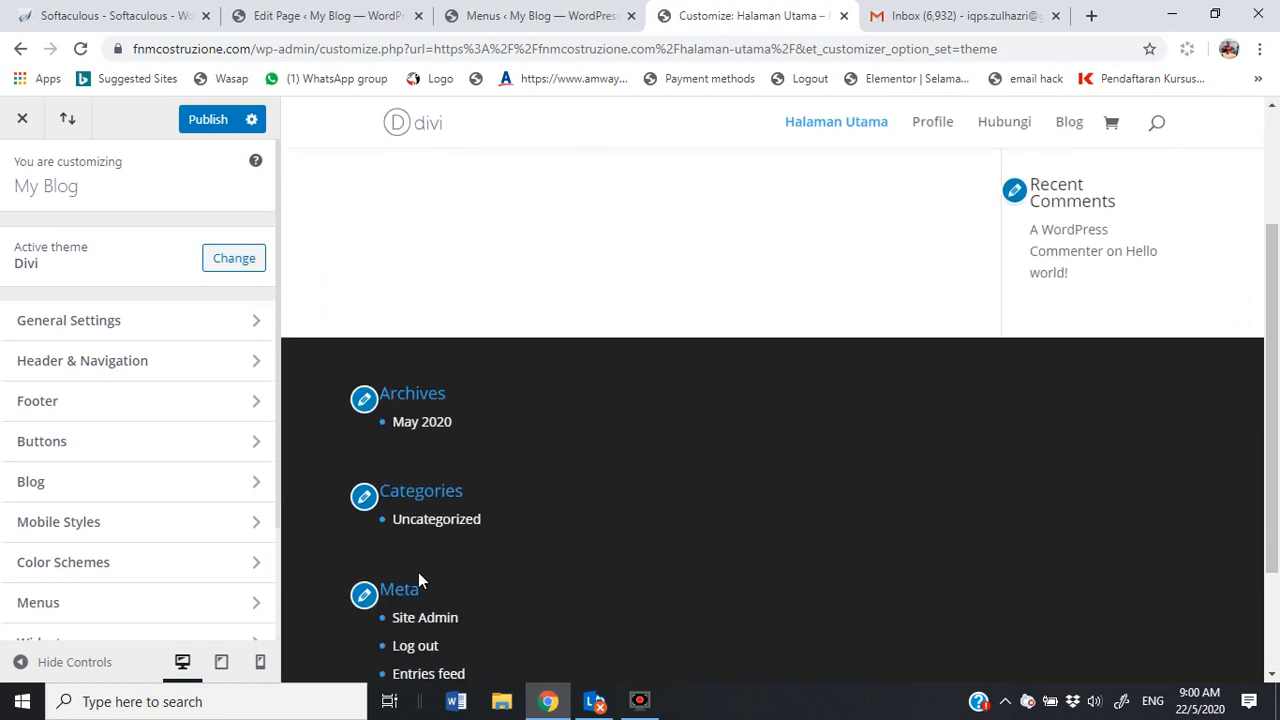
Step: Browse the Footer section's Widgets, Layout and Footer Menu settings
click(91, 404)
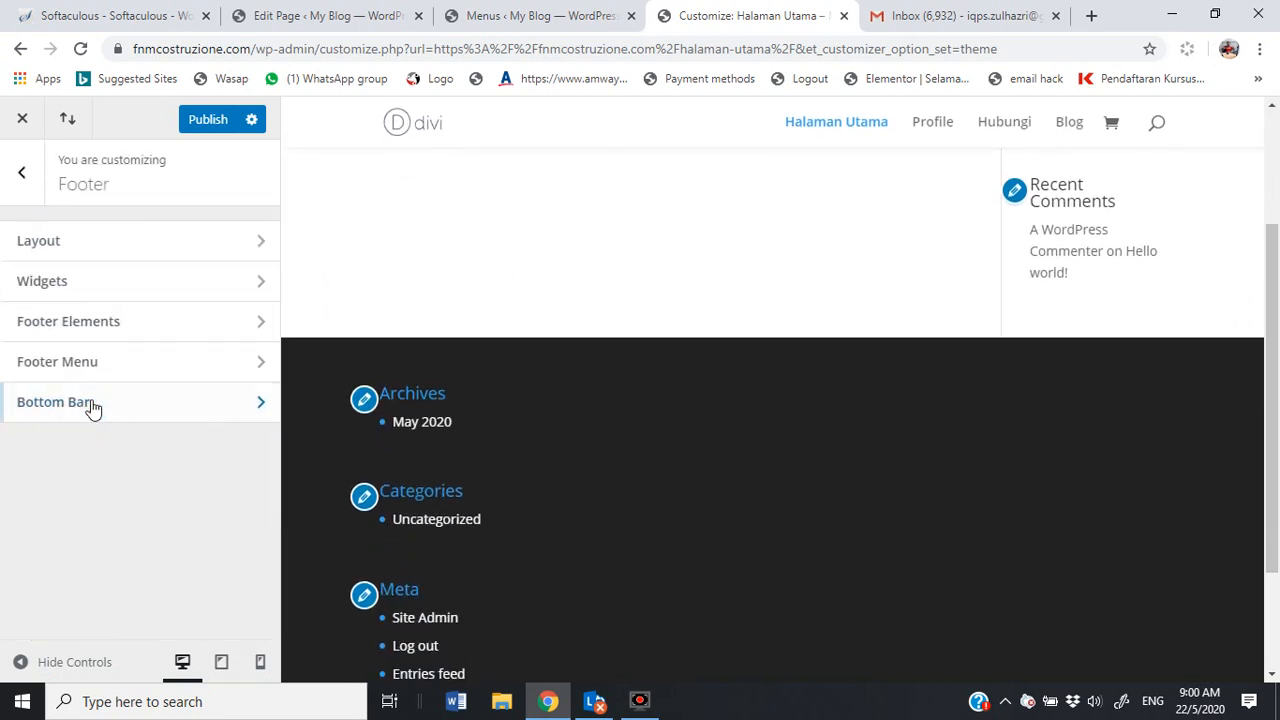
click(127, 288)
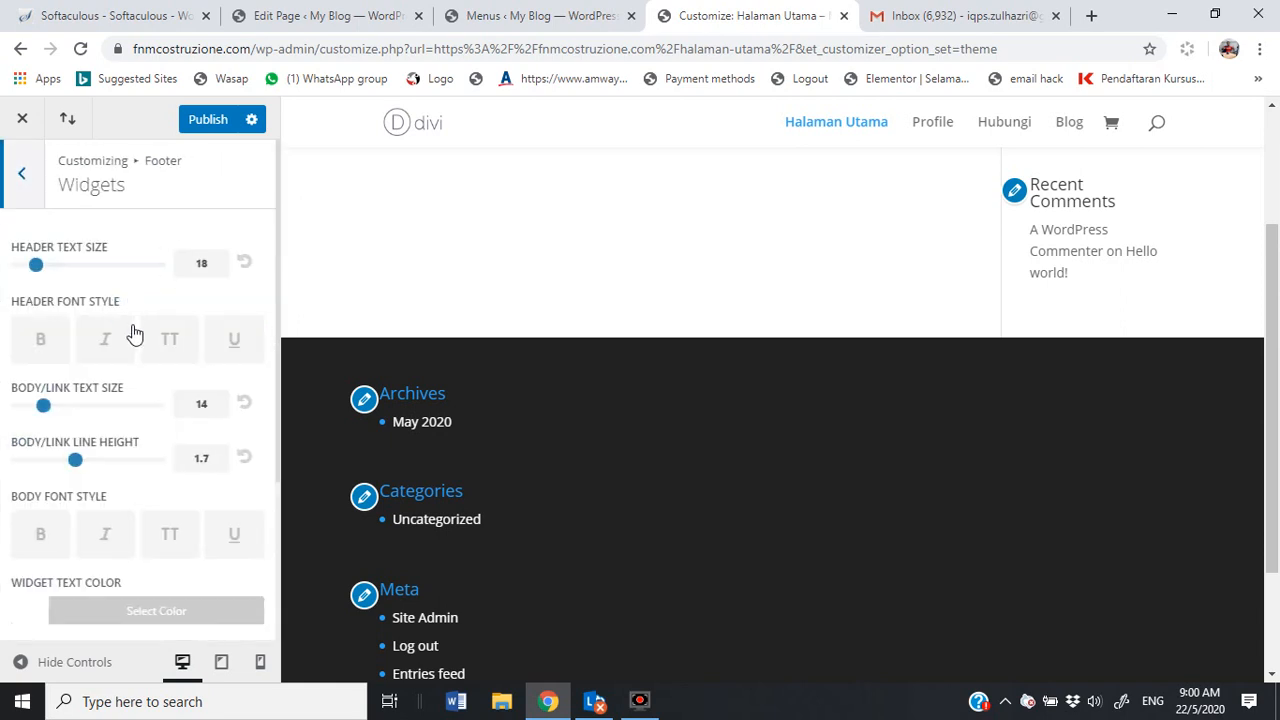
scroll(136, 348, down, 2)
scroll(134, 350, up, 3)
click(21, 172)
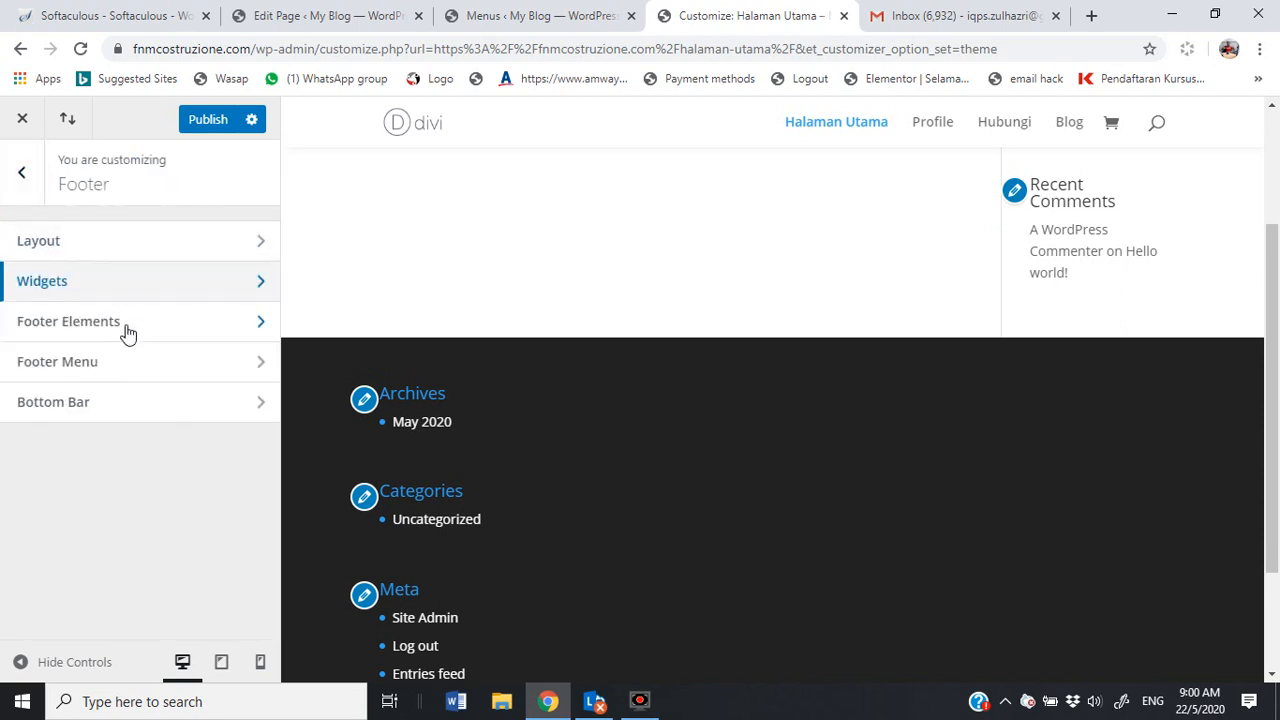
click(143, 248)
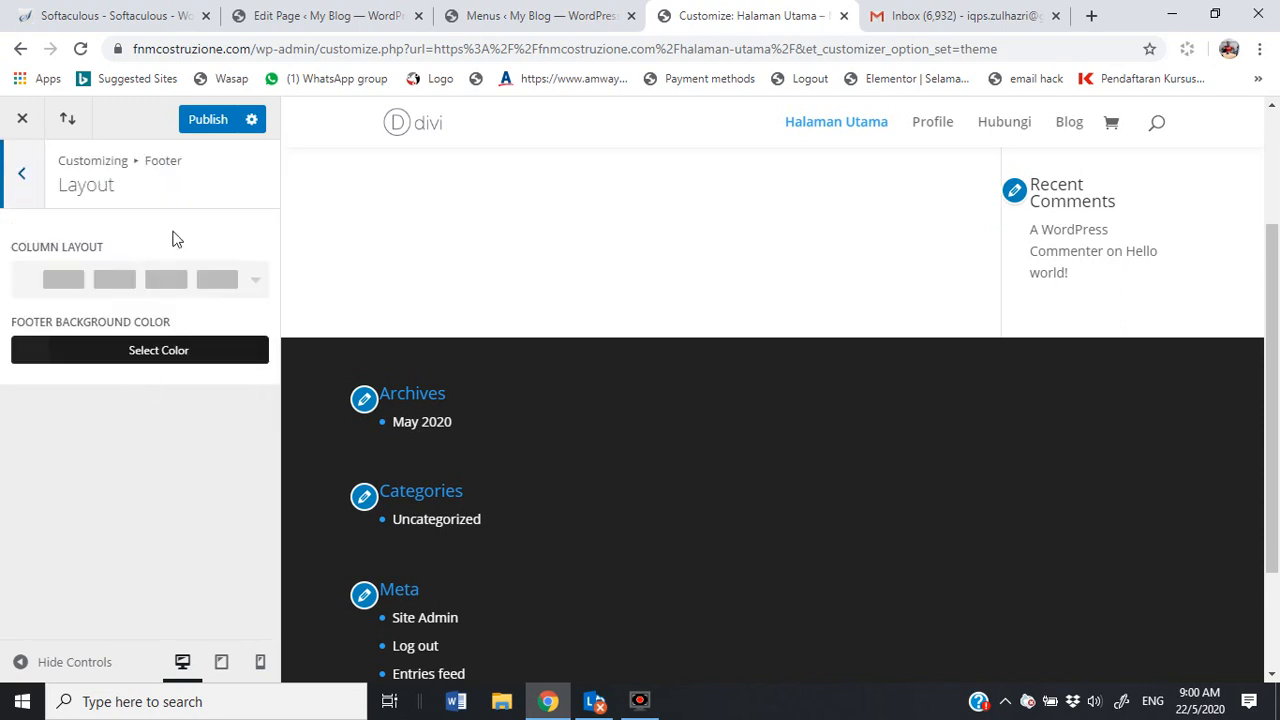
click(21, 172)
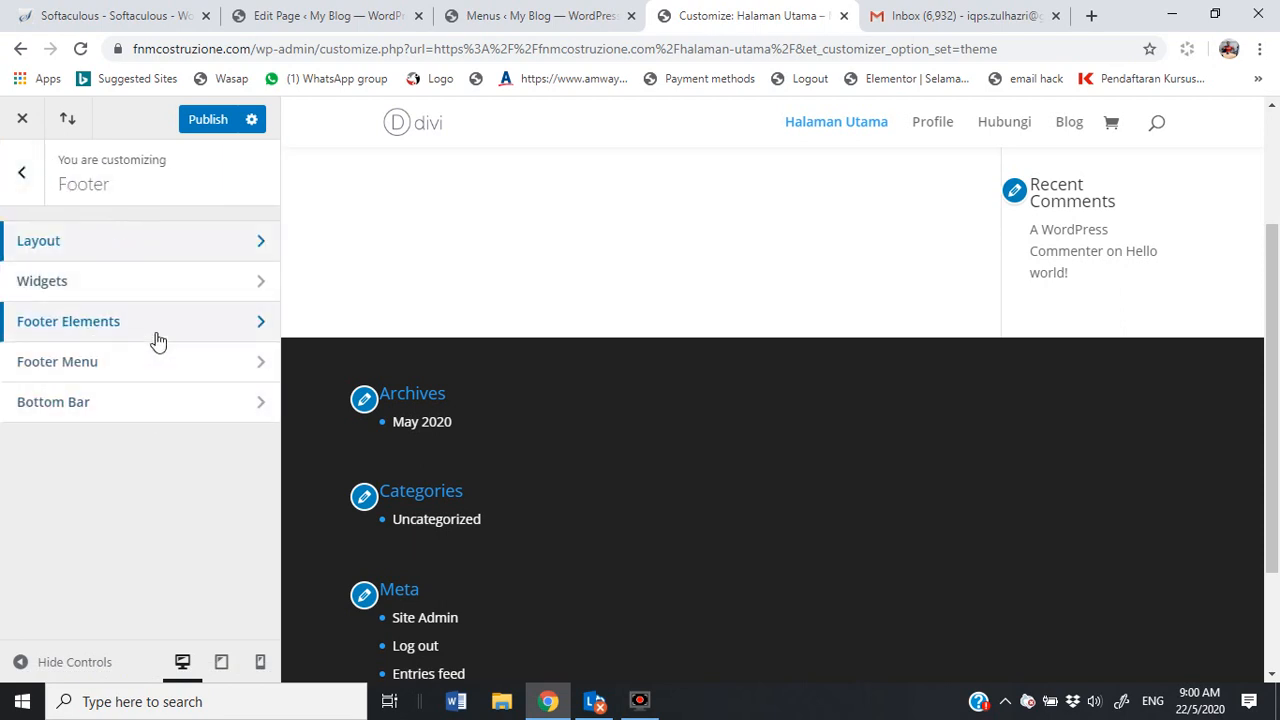
click(137, 370)
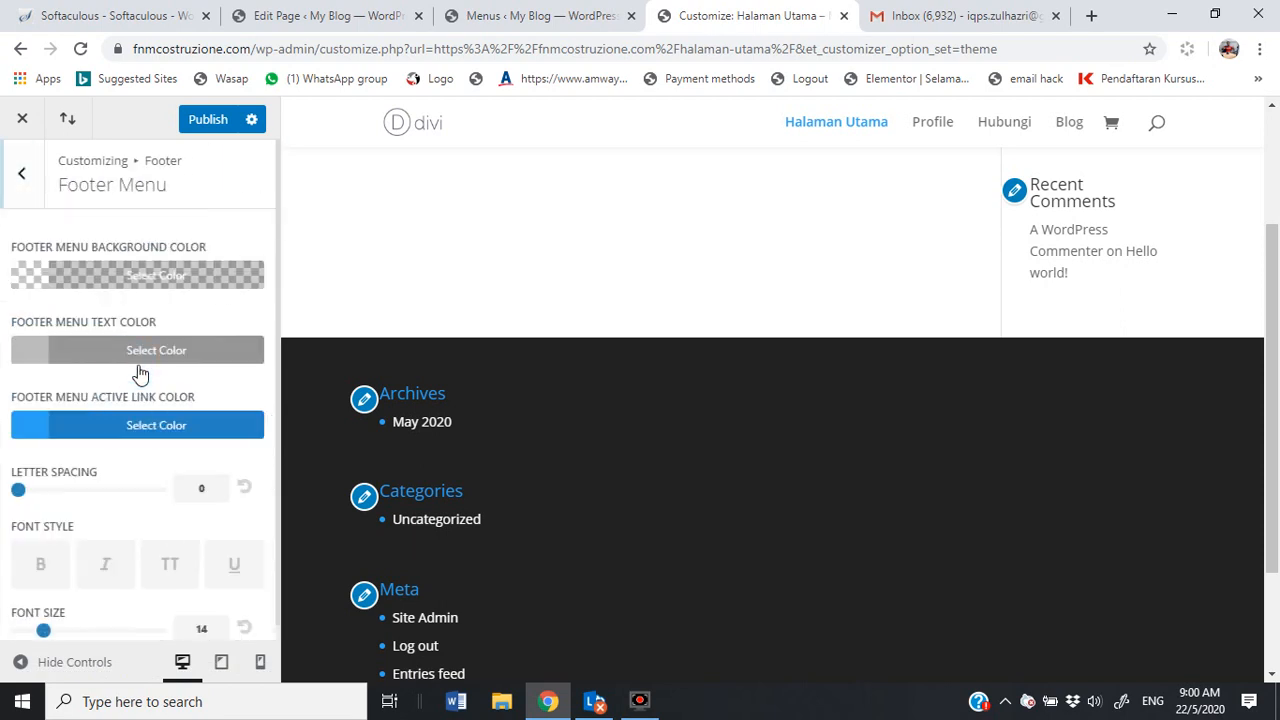
click(15, 172)
Step: Open the Footer Bottom Bar settings and select the current credits line in the preview
click(103, 403)
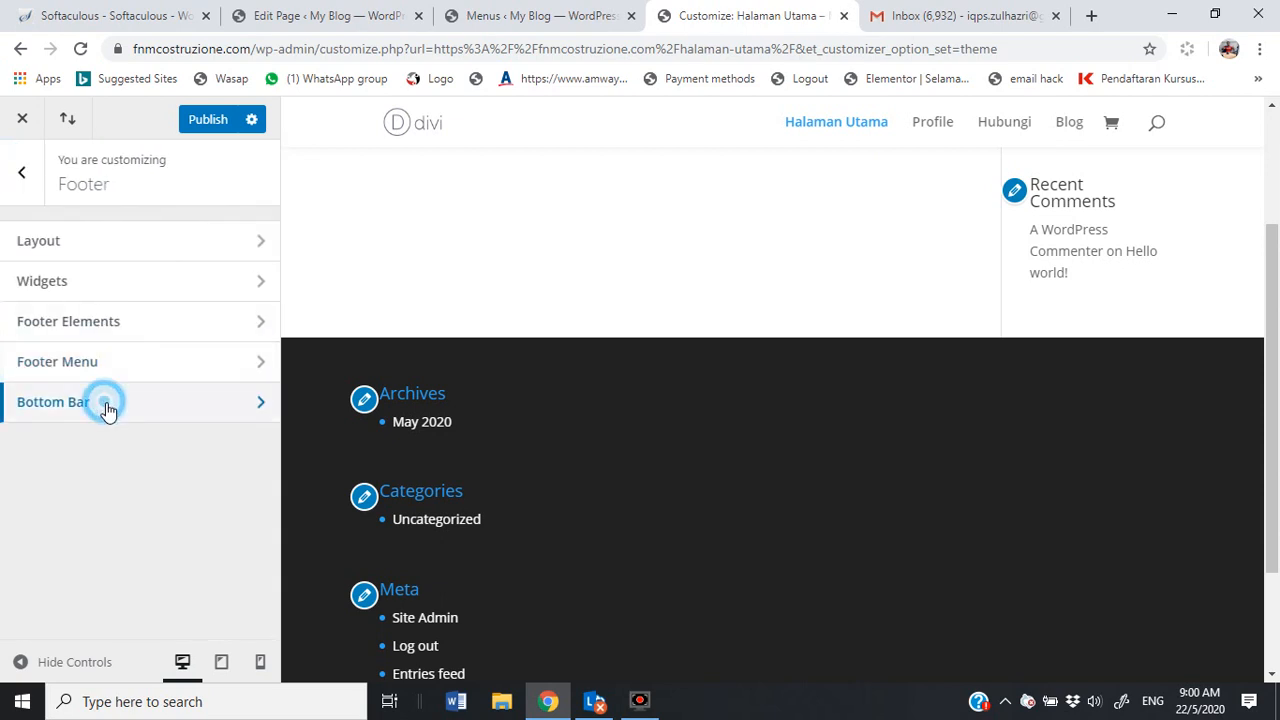
scroll(158, 300, down, 2)
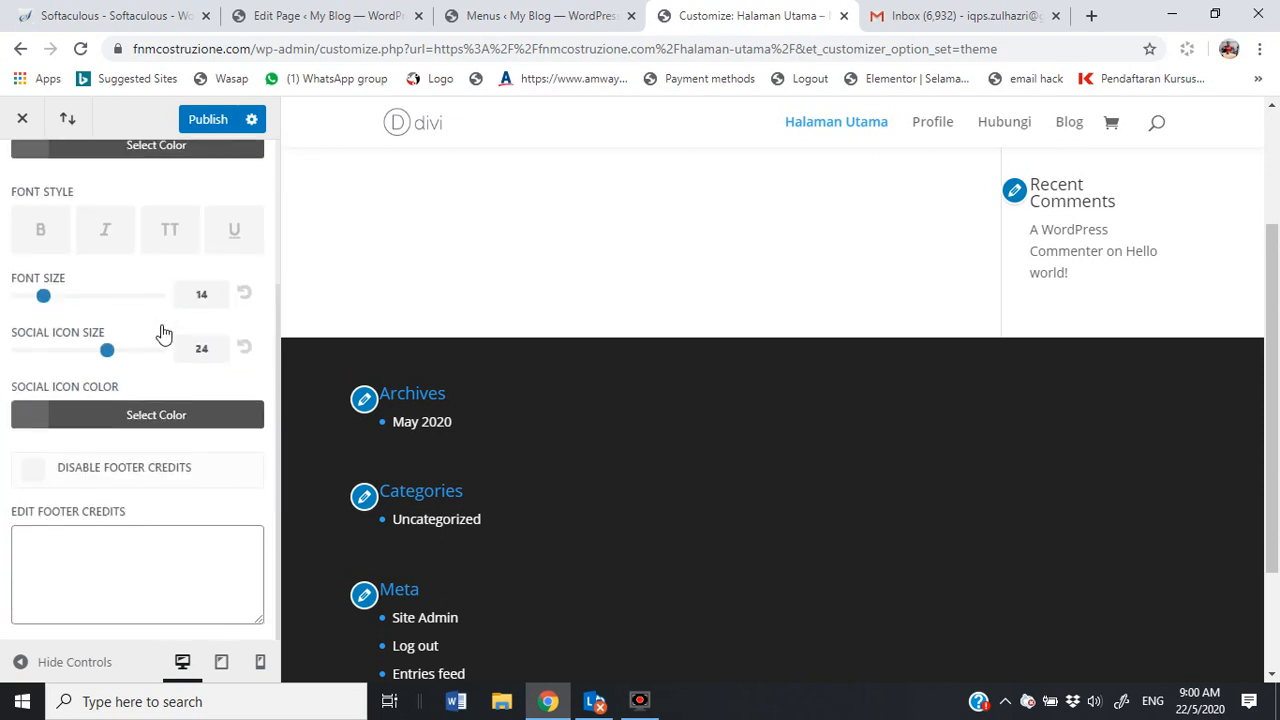
scroll(570, 419, down, 2)
scroll(570, 421, up, 1)
scroll(577, 431, down, 1)
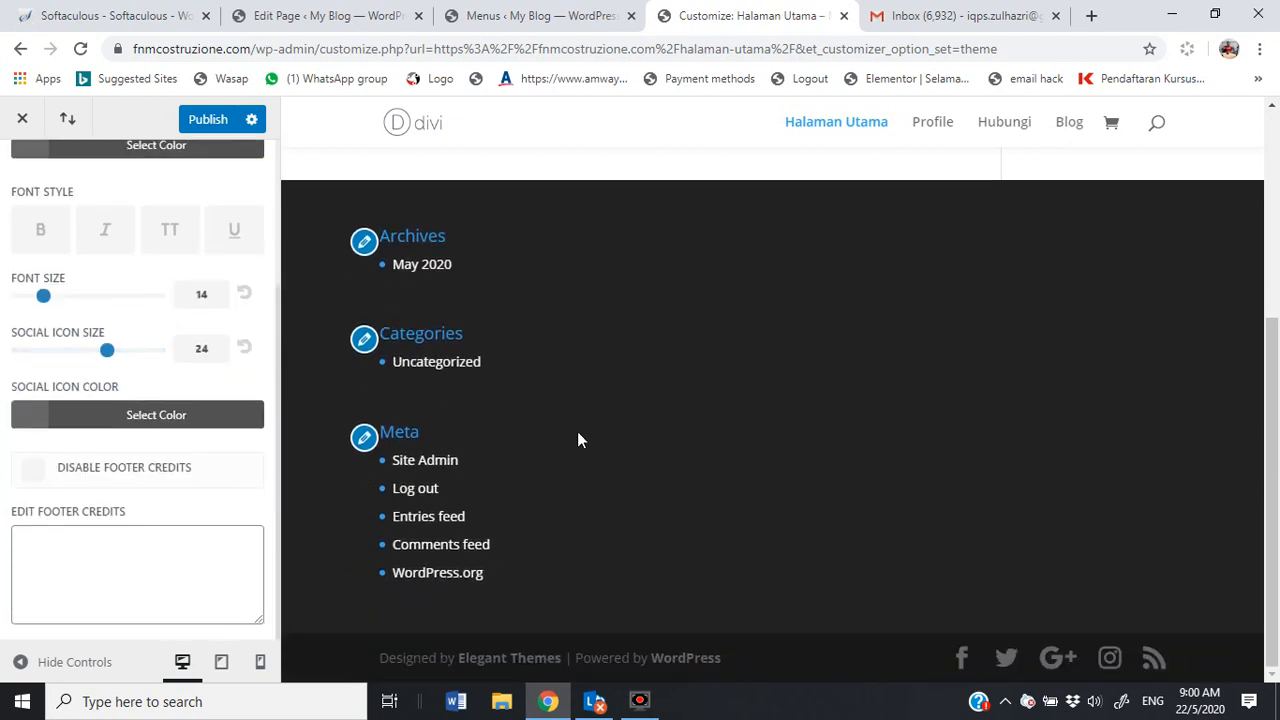
scroll(574, 440, up, 1)
scroll(540, 610, down, 1)
drag(382, 660, 755, 663)
key(ctrl+c)
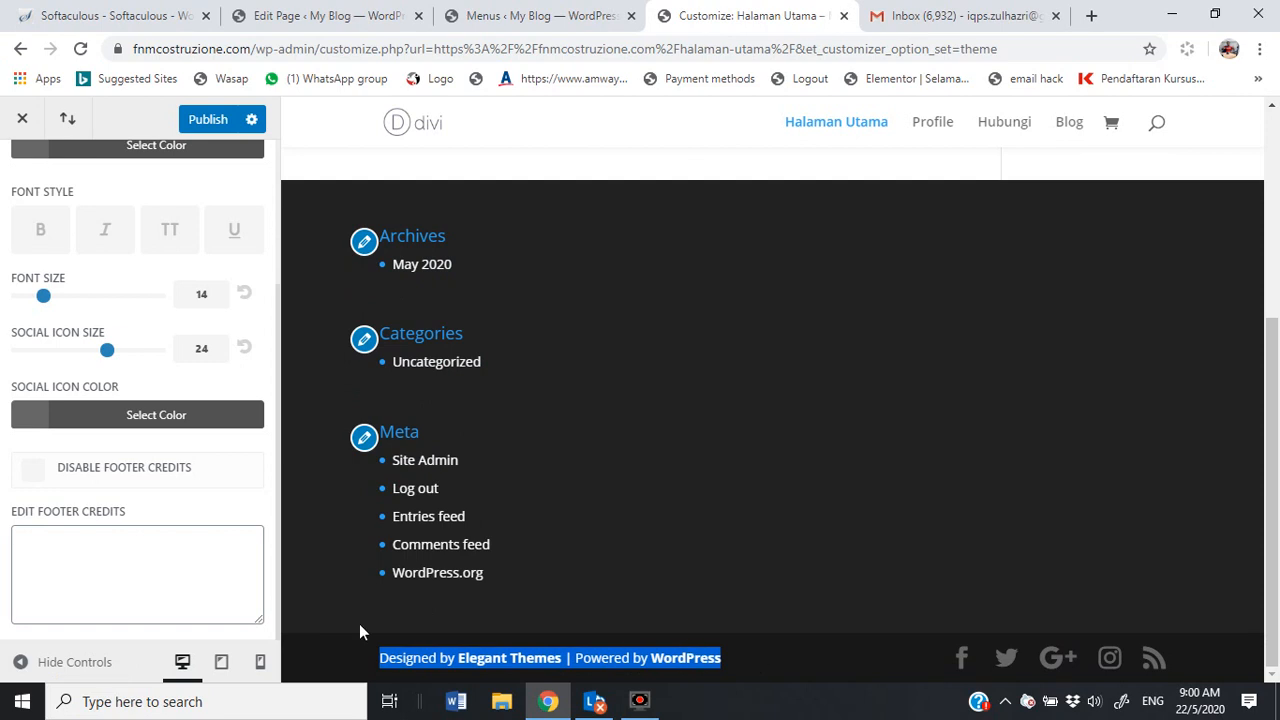
Step: Edit the footer credits to 'Designed by Coach Zul | Powered by FNMCostruzione.com' and publish
click(191, 551)
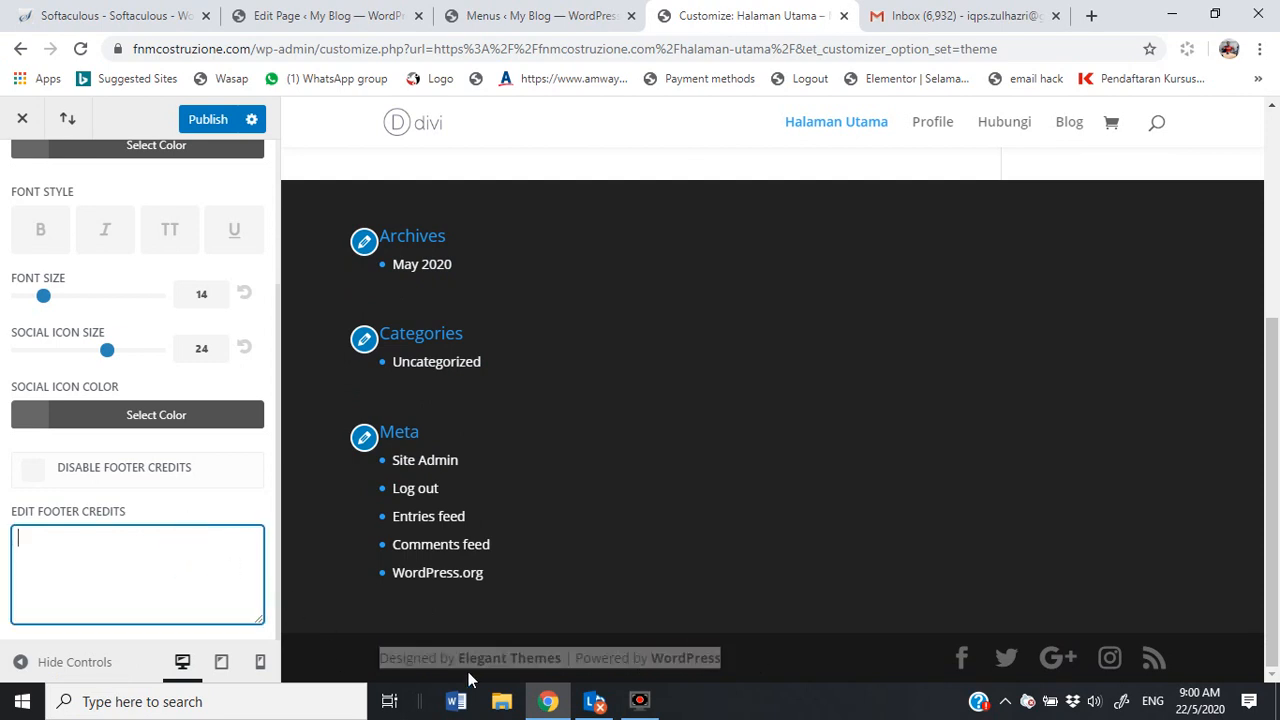
key(ctrl+v)
drag(94, 541, 175, 541)
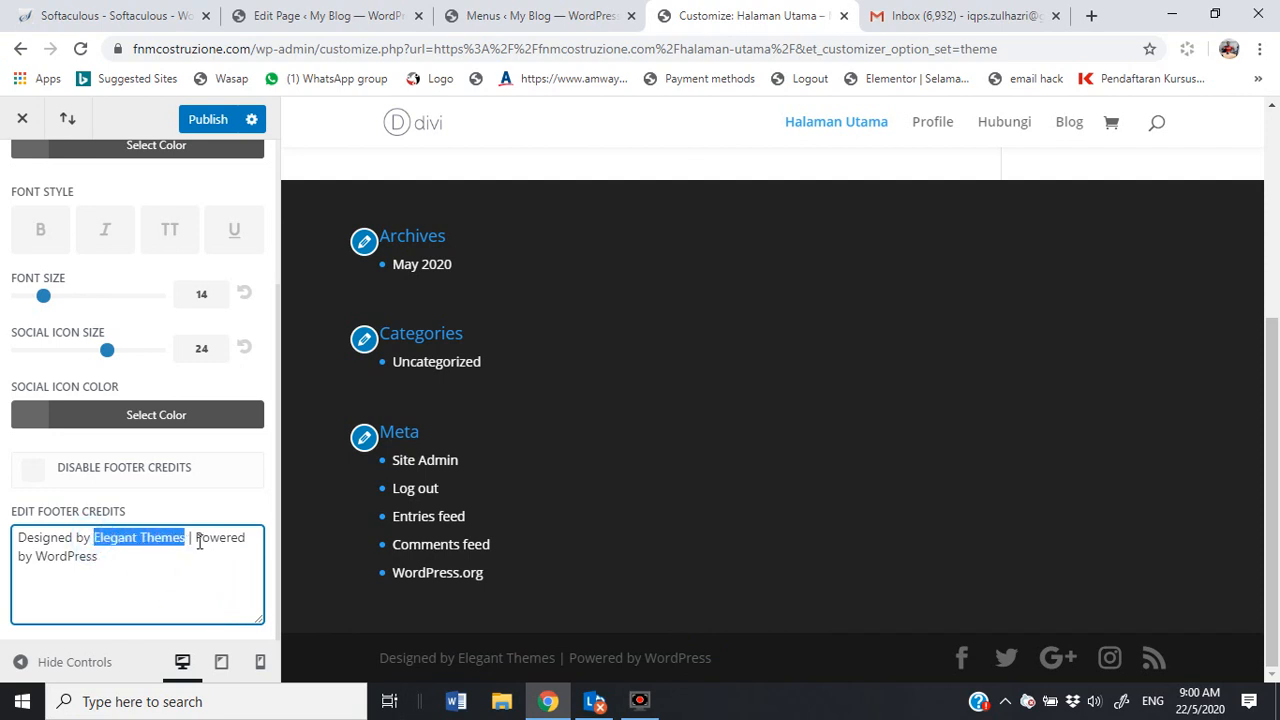
key(BackSpace)
text(Coach Z)
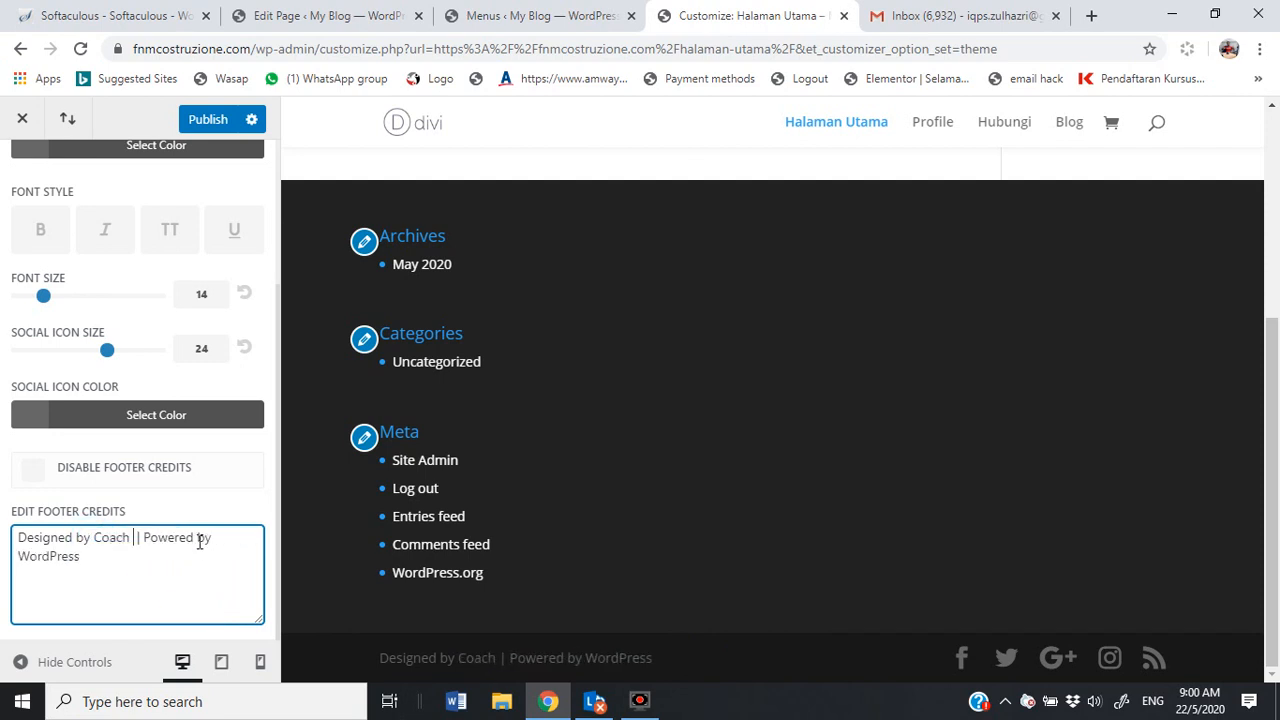
text(ul)
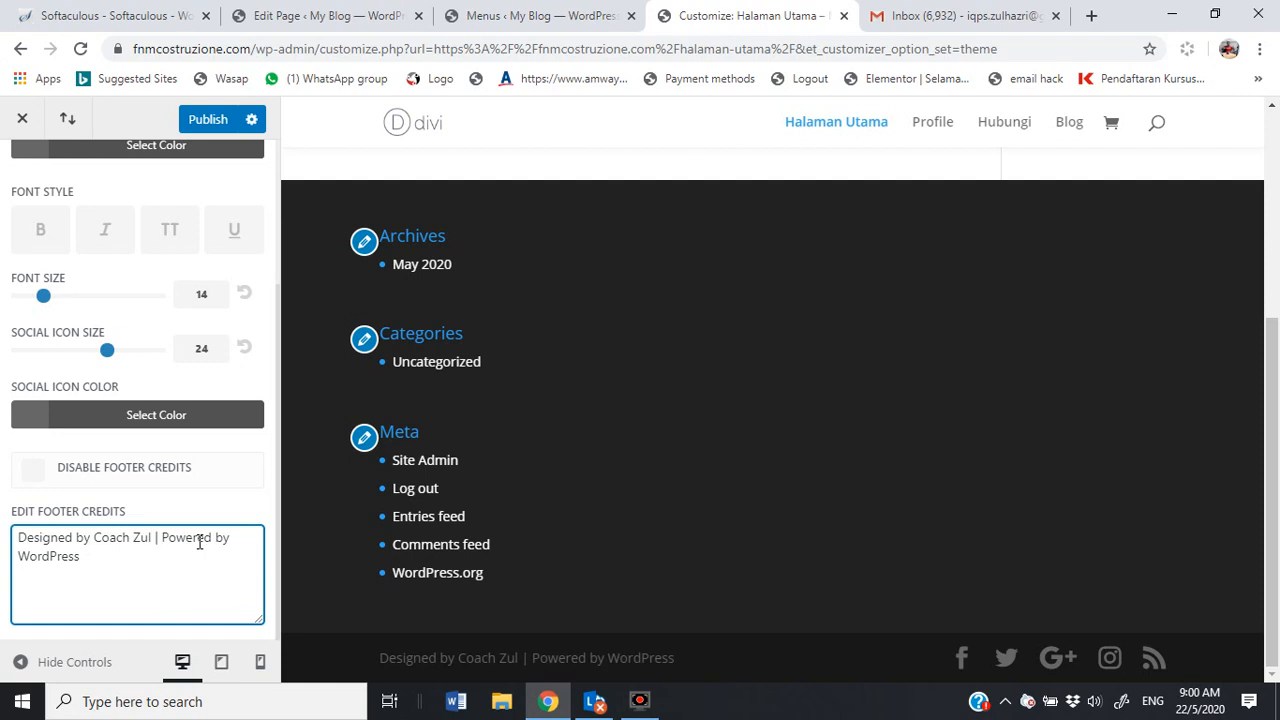
key(BackSpace)
key(BackSpace)
key(BackSpace)
key(BackSpace)
key(BackSpace)
key(BackSpace)
key(BackSpace)
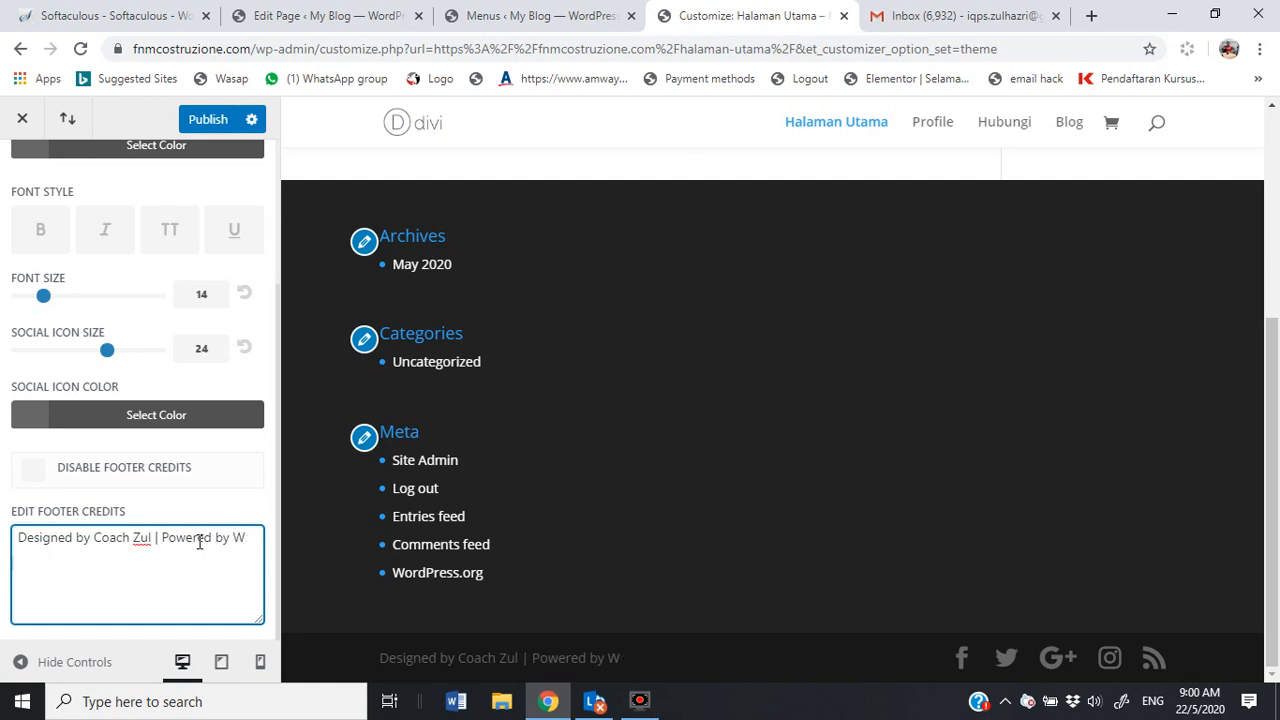
text(FNMCostruzione.com)
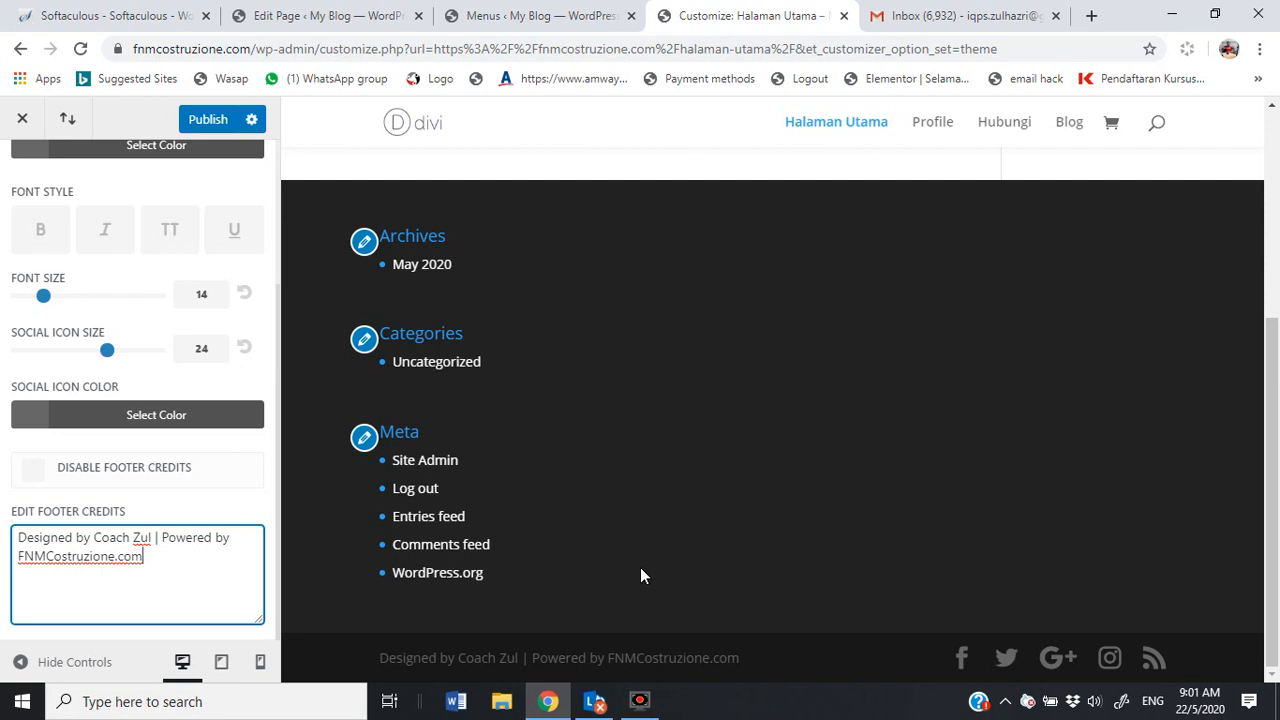
click(213, 119)
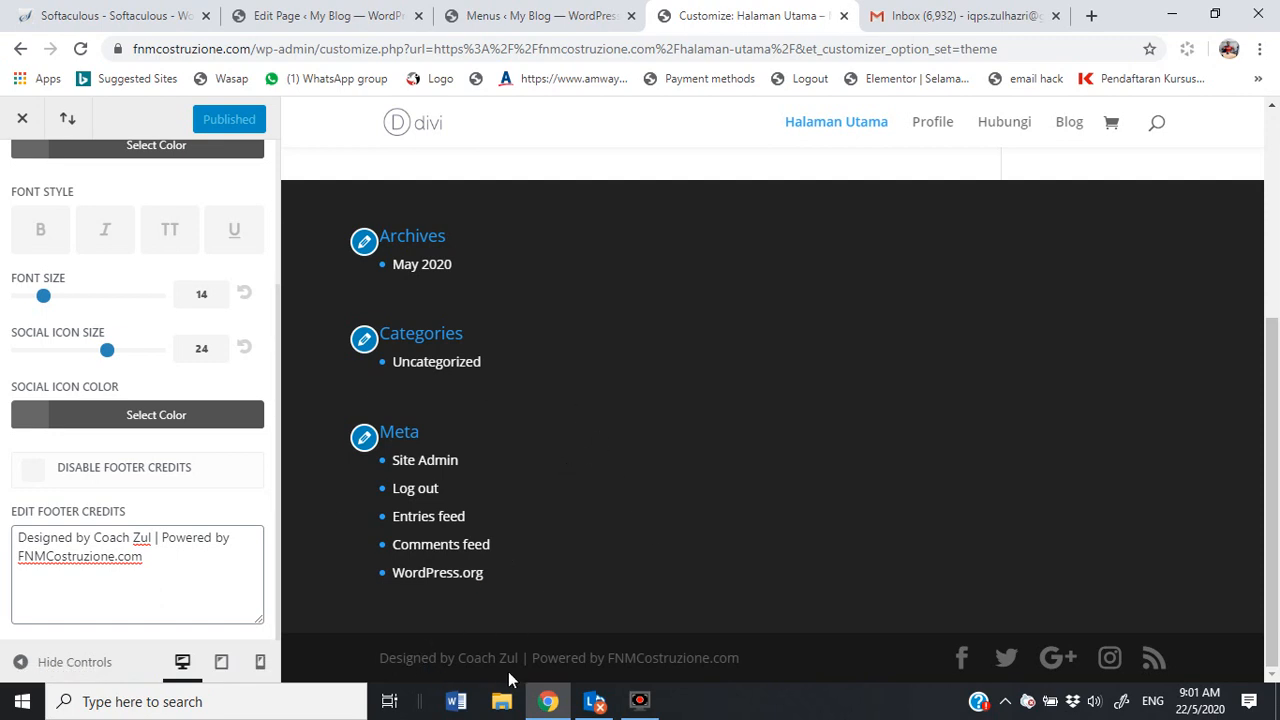
scroll(508, 594, up, 4)
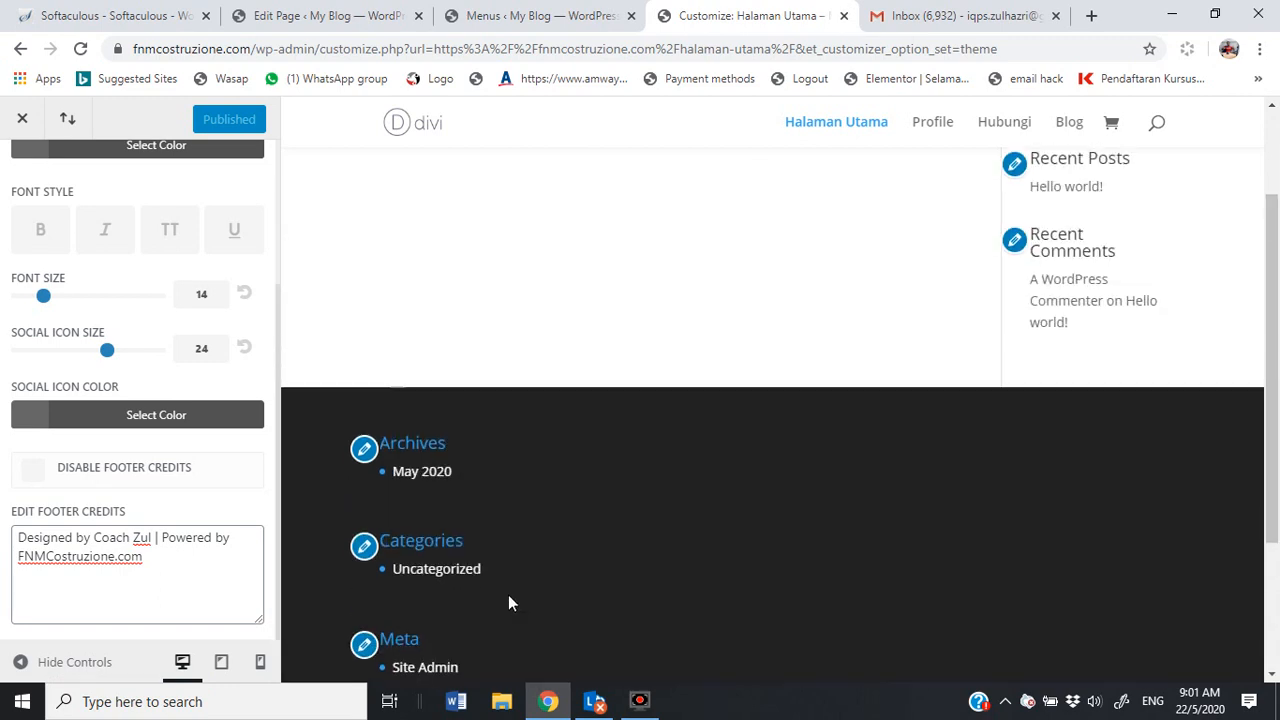
scroll(508, 594, down, 2)
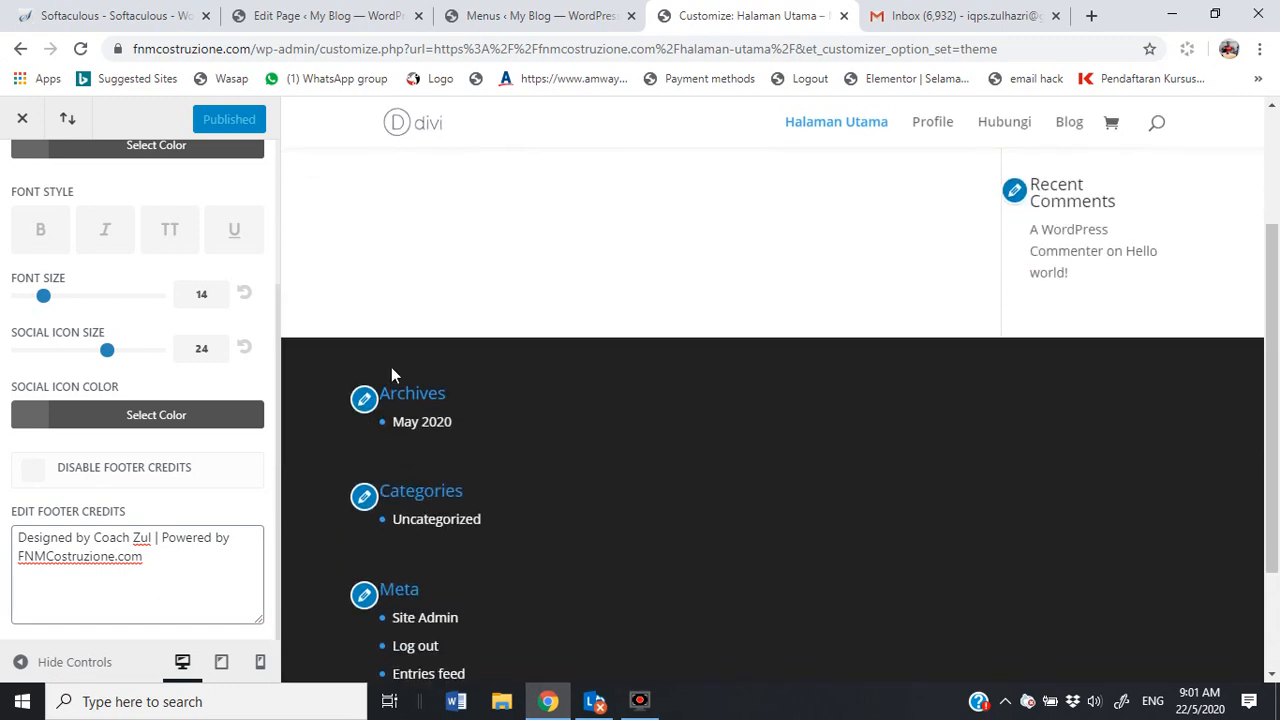
Step: Close the Customizer to the live Halaman Utama page, then reopen the Theme Customizer from My Blog
click(22, 118)
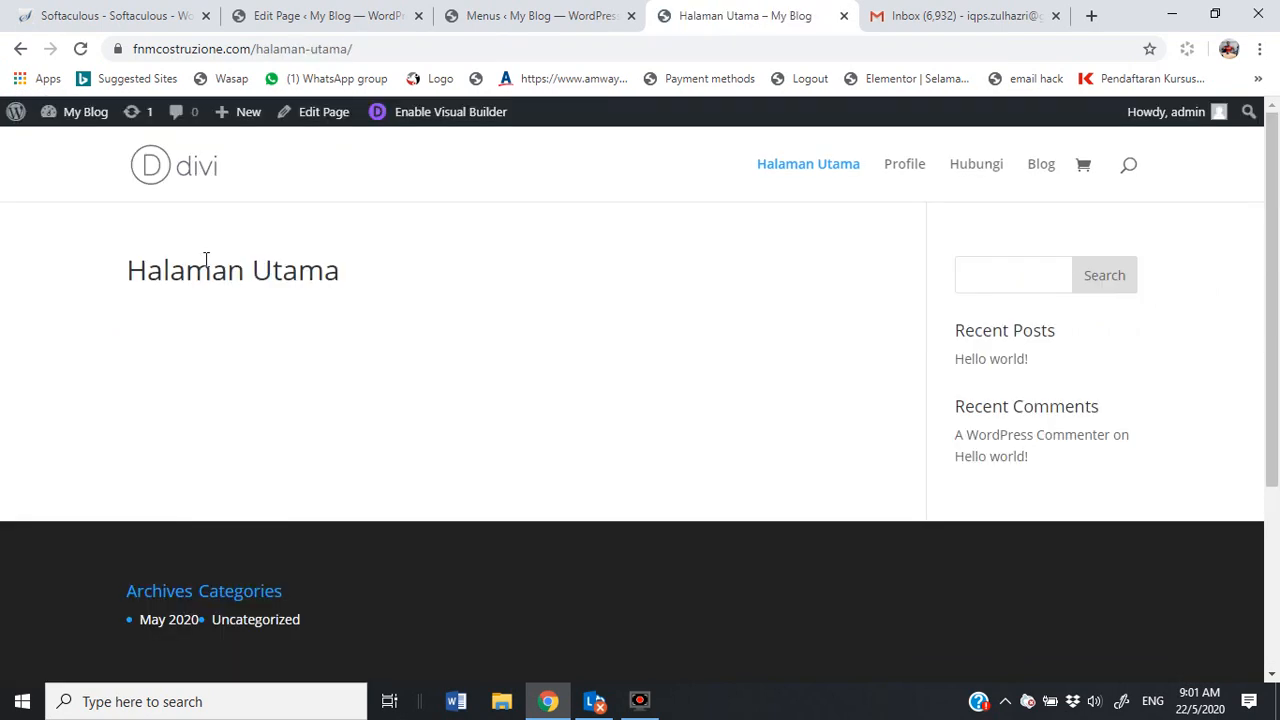
mouse_move(68, 120)
click(85, 243)
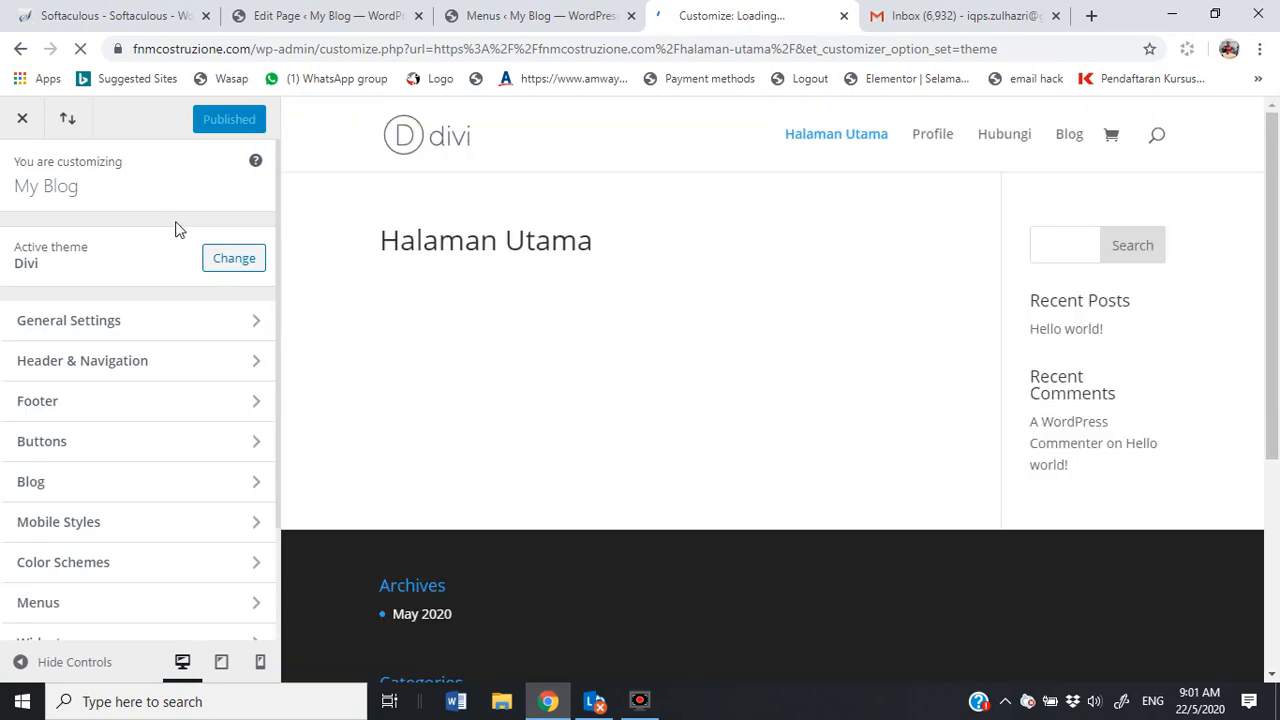
Step: Open the Widgets section's Footer Area #1 in the Customizer
scroll(149, 480, down, 2)
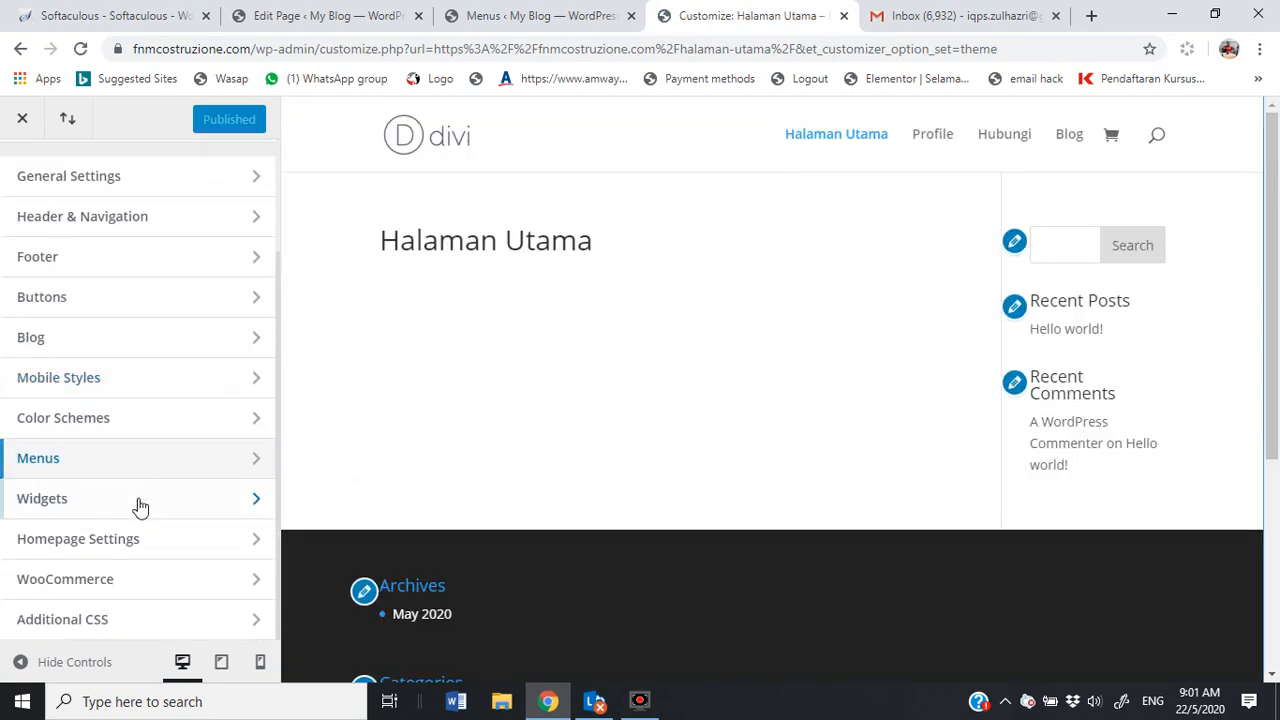
click(138, 505)
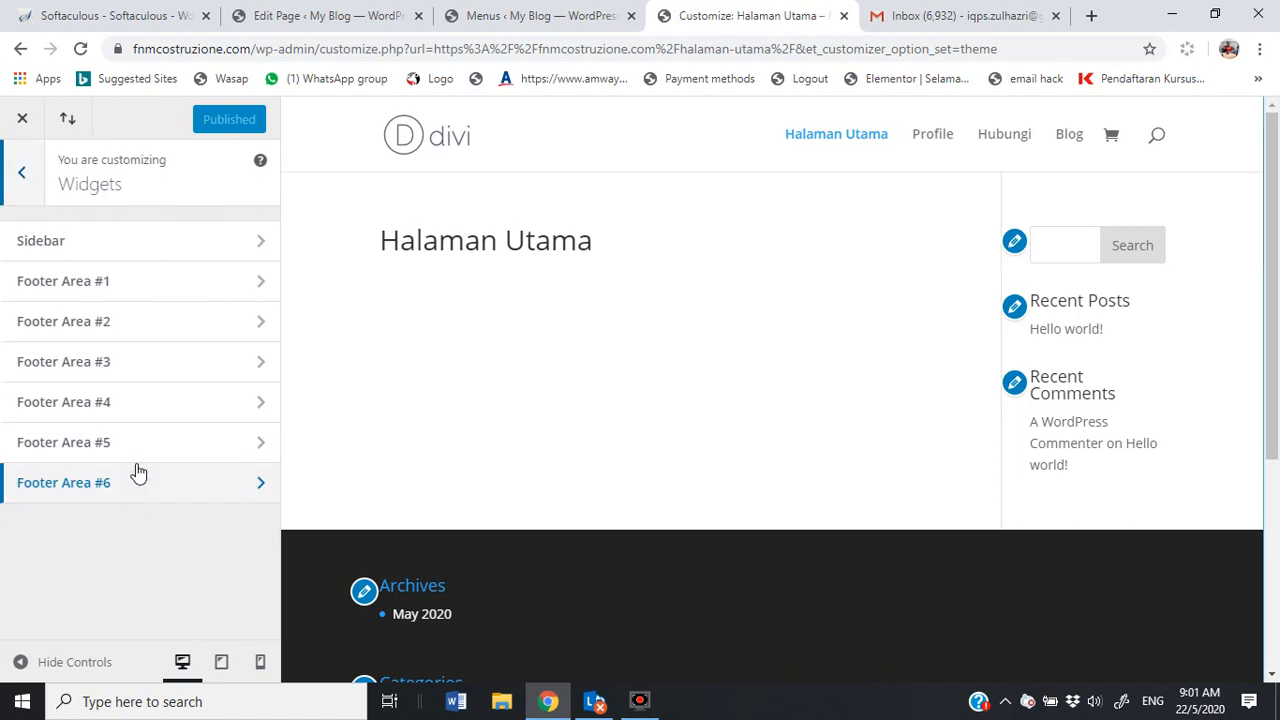
click(261, 289)
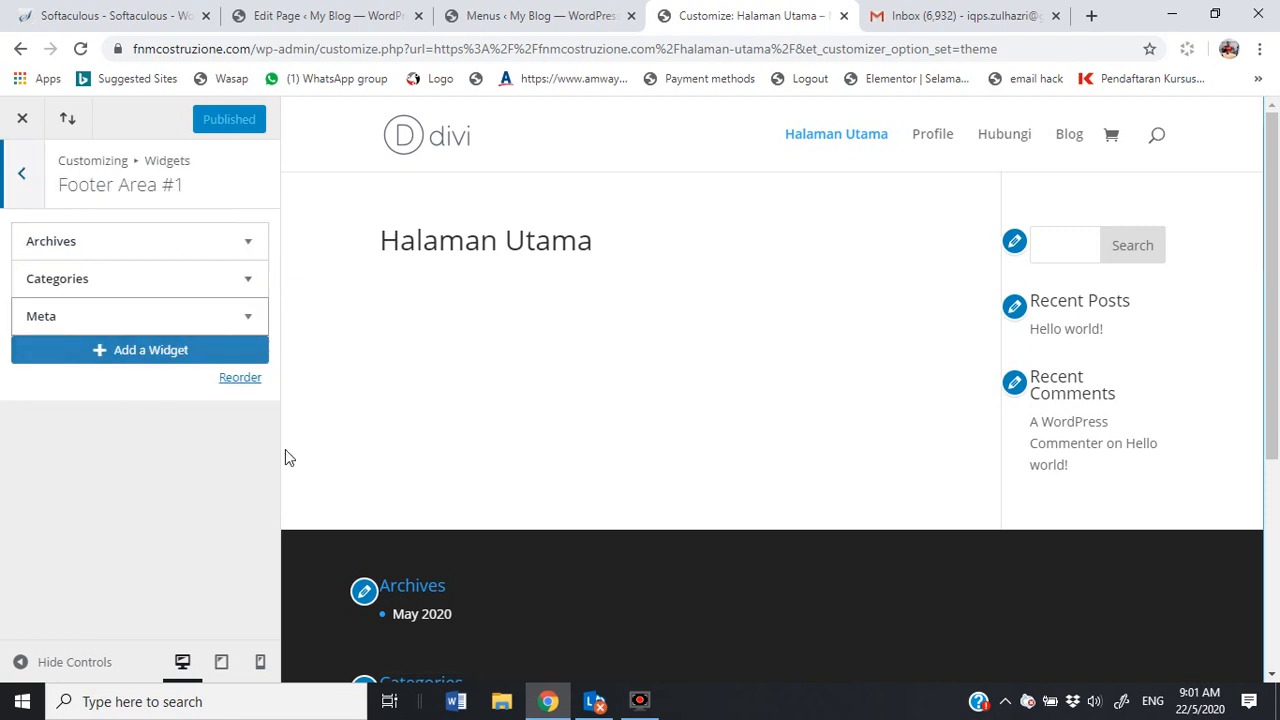
scroll(398, 540, down, 1)
scroll(395, 545, down, 2)
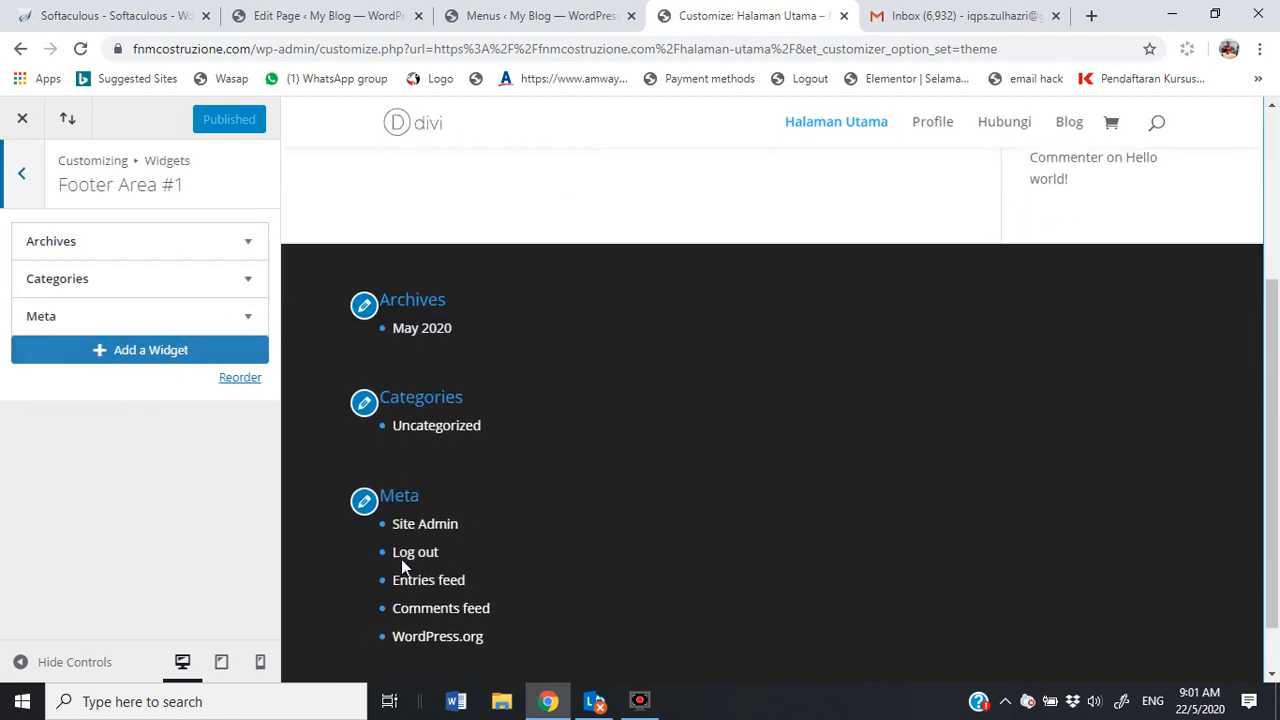
Step: Remove the Archives, Categories and Meta widgets from Footer Area #1 and publish
click(249, 247)
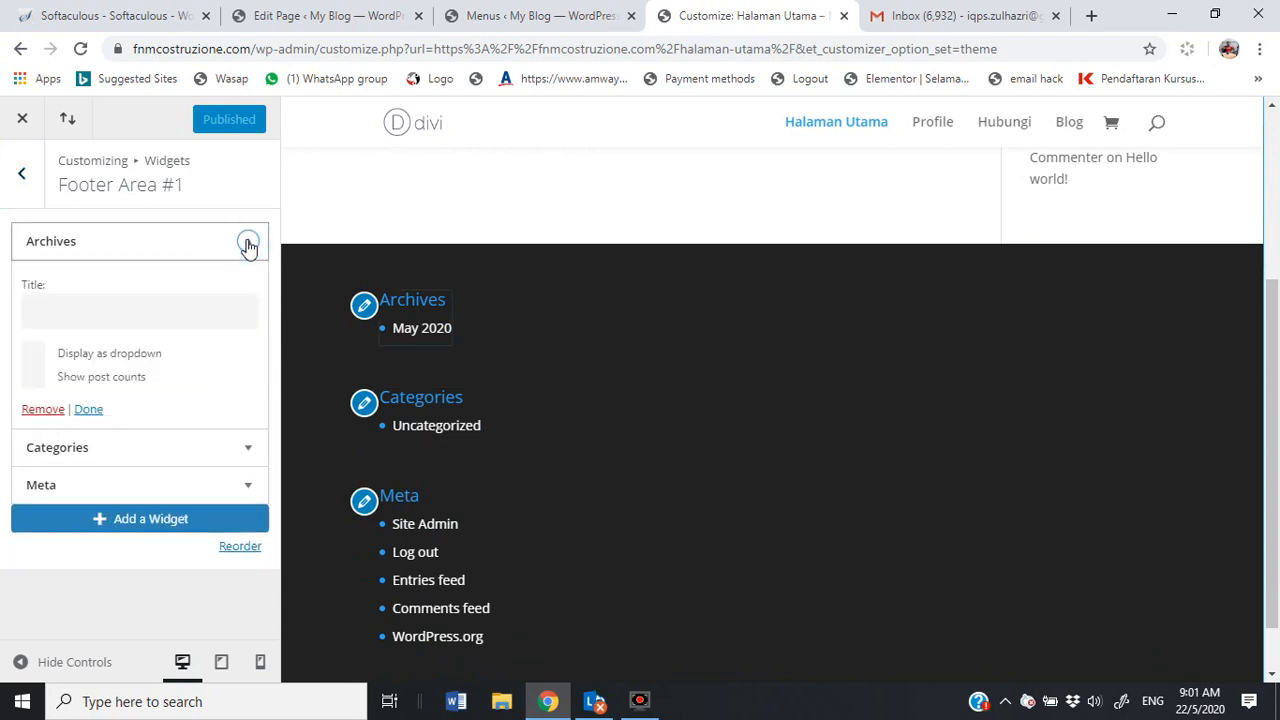
click(48, 411)
click(249, 242)
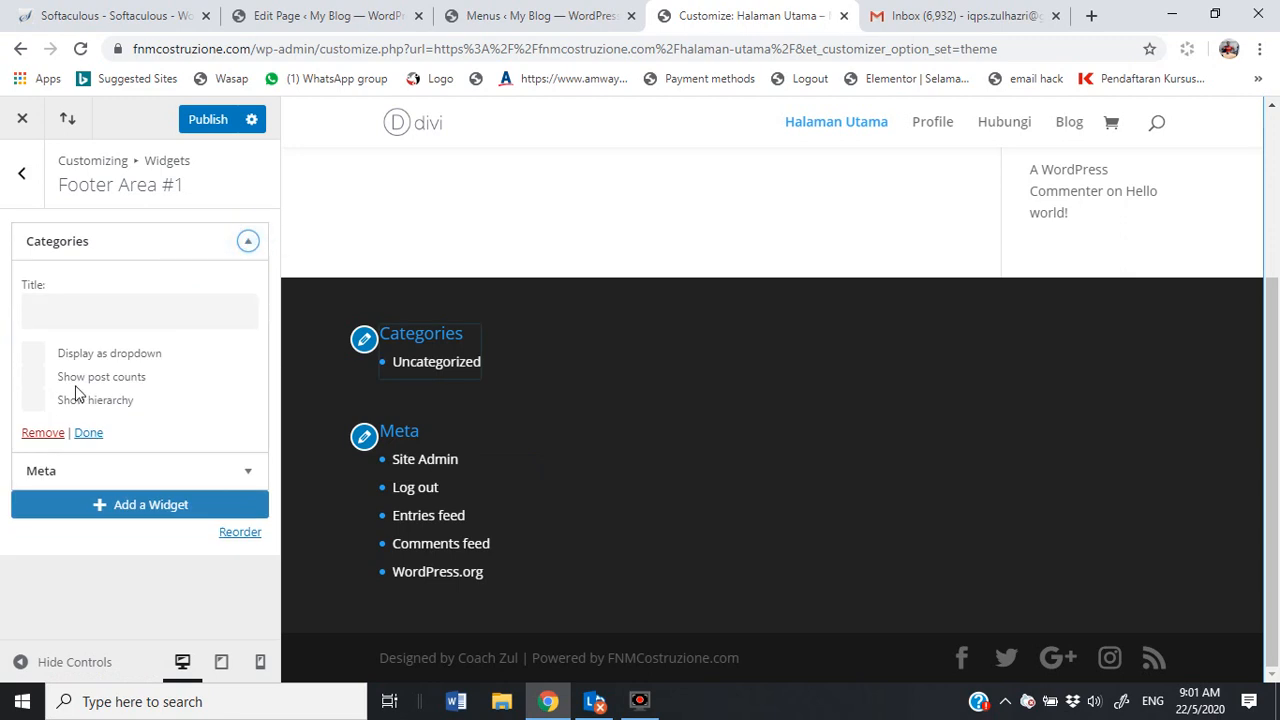
click(43, 432)
click(247, 242)
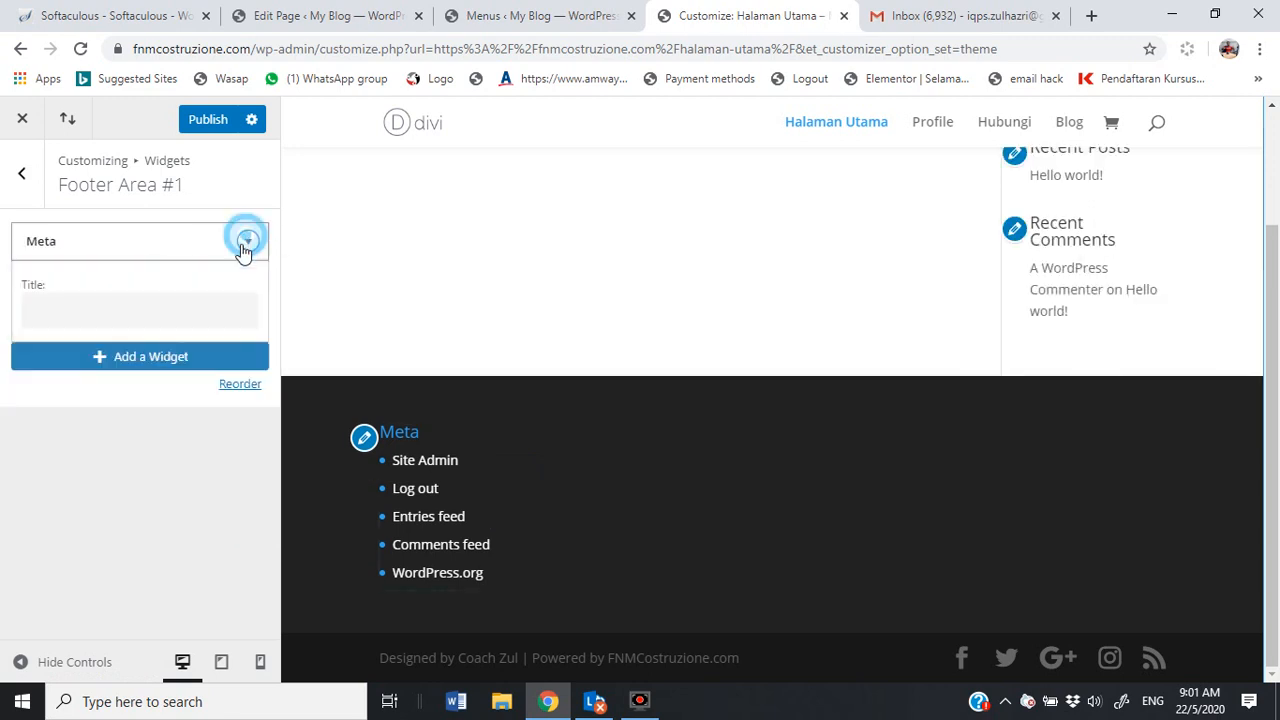
click(30, 351)
click(208, 121)
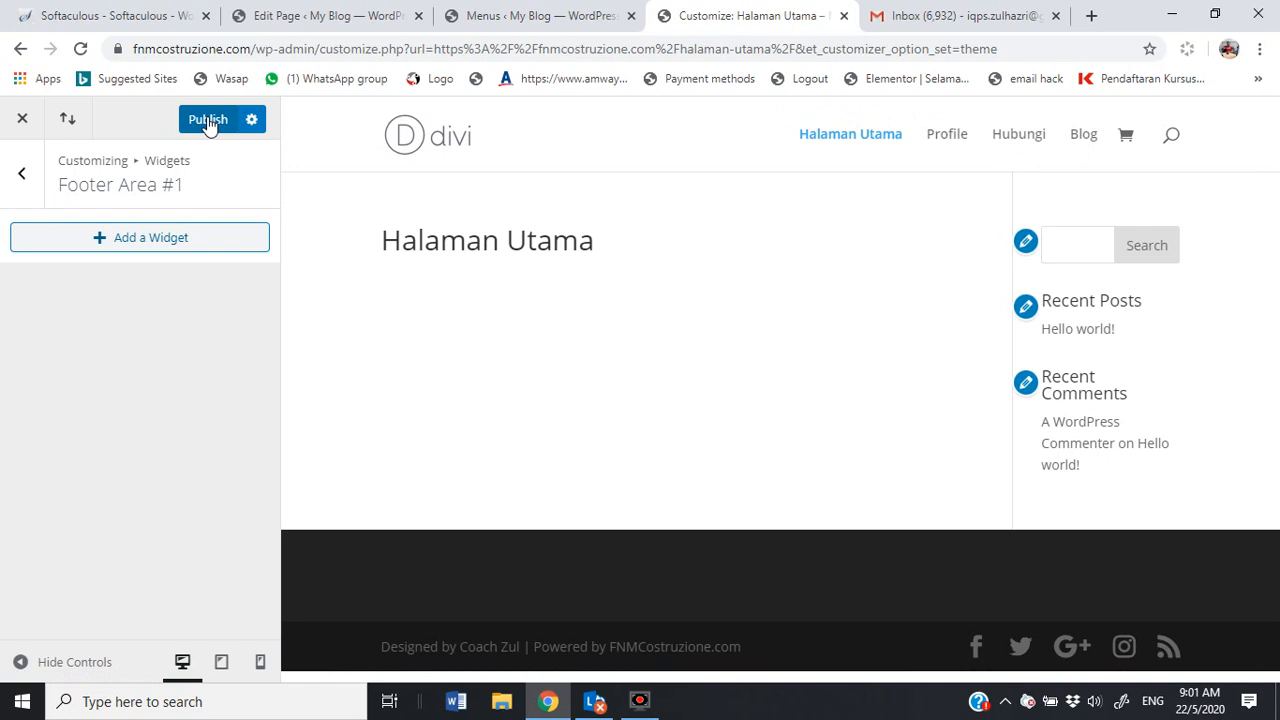
click(206, 124)
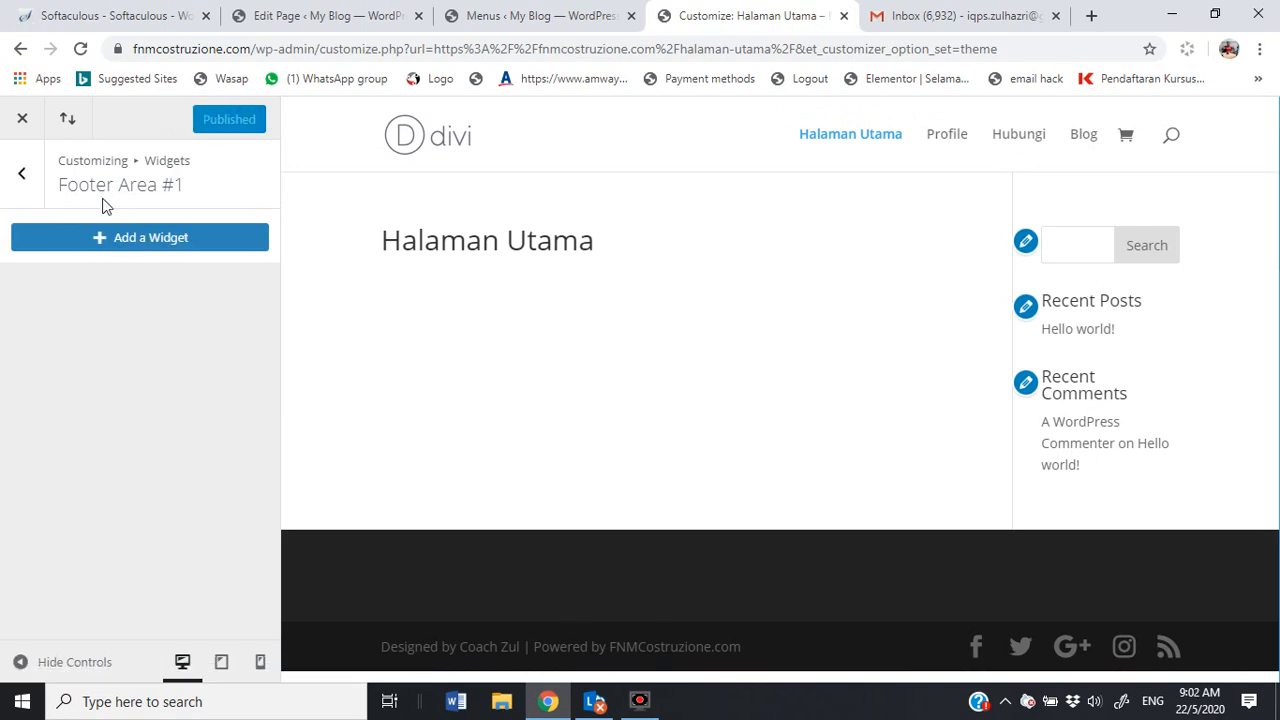
Step: Check Footer Areas #2 through #6 for widgets, returning to the widget-area list each time
click(25, 185)
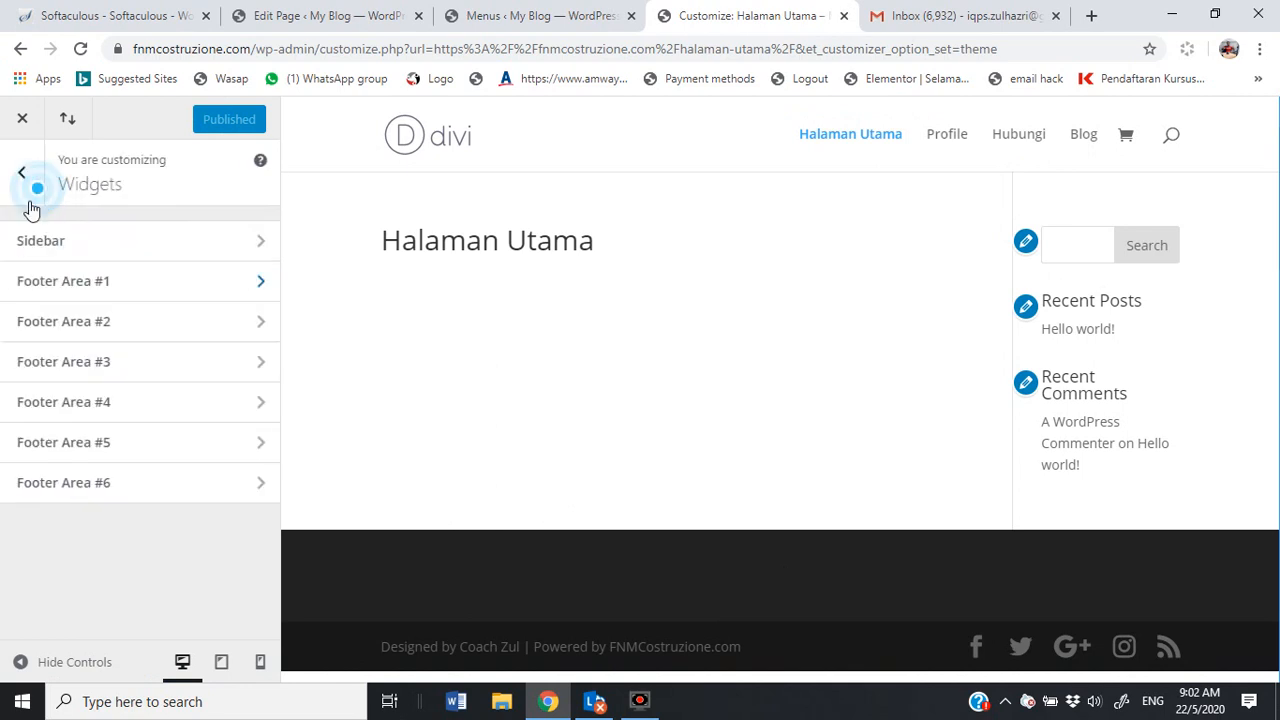
click(135, 332)
click(15, 173)
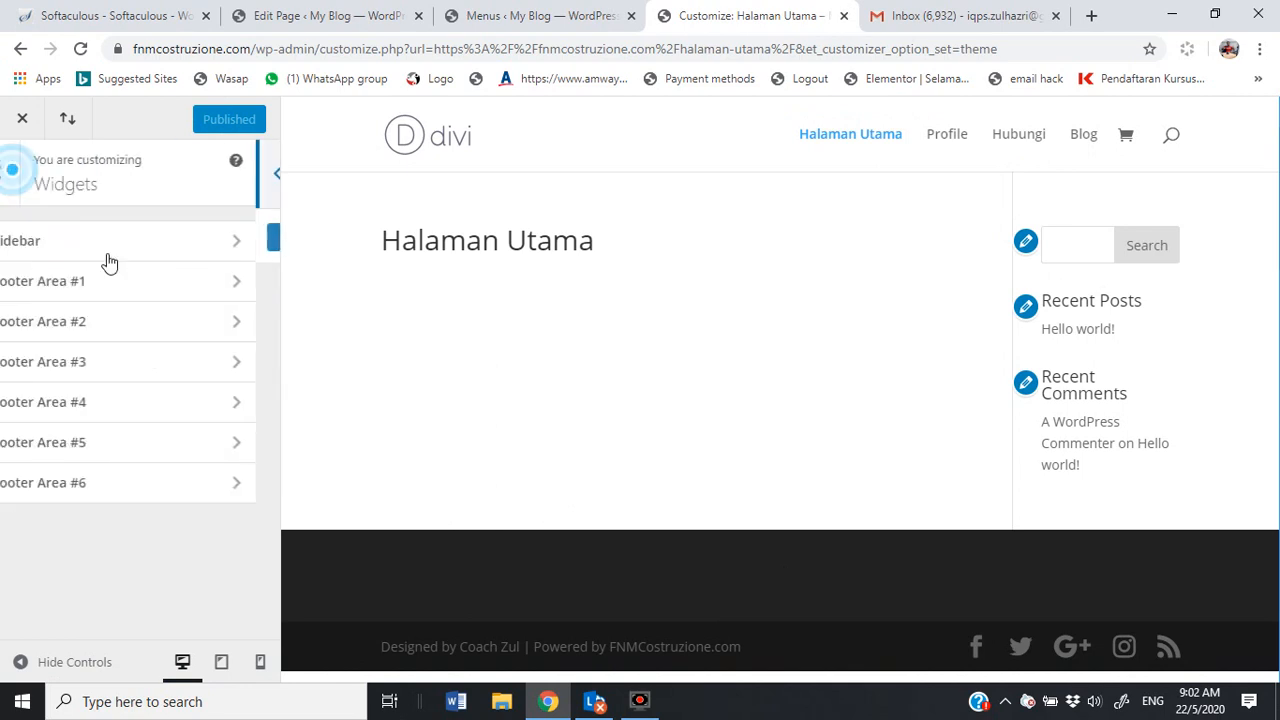
click(131, 362)
click(23, 174)
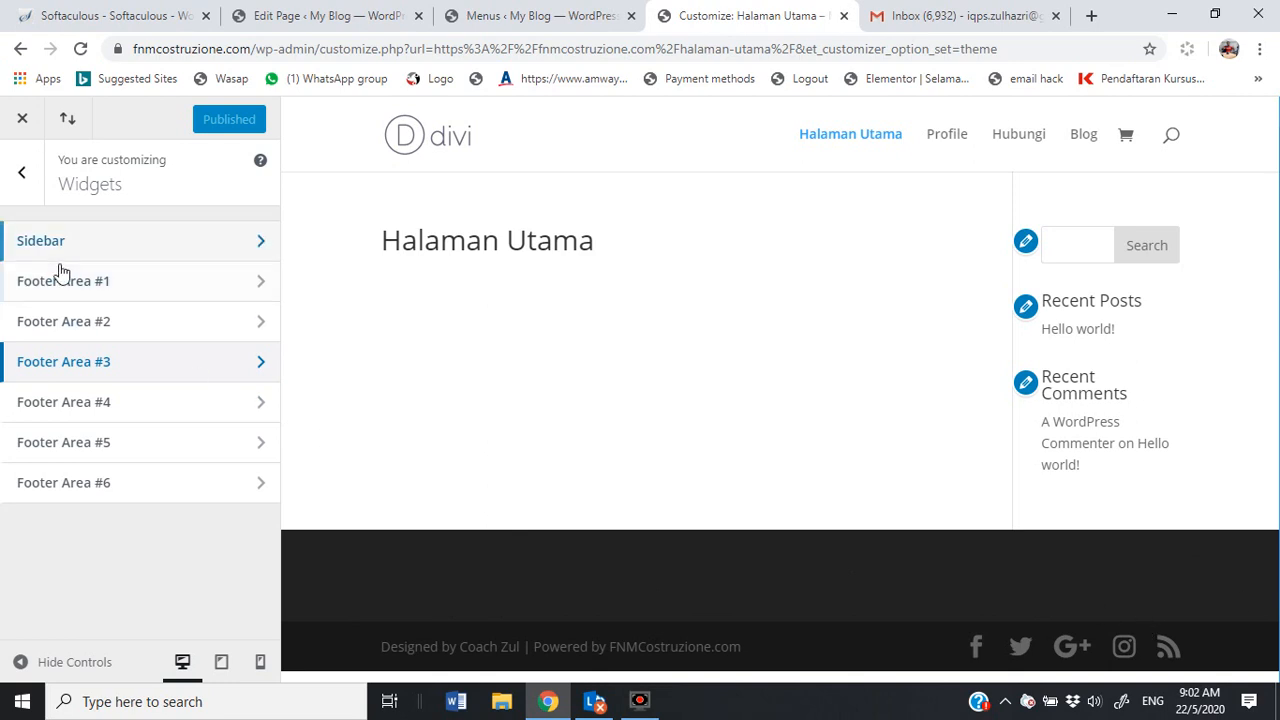
click(95, 414)
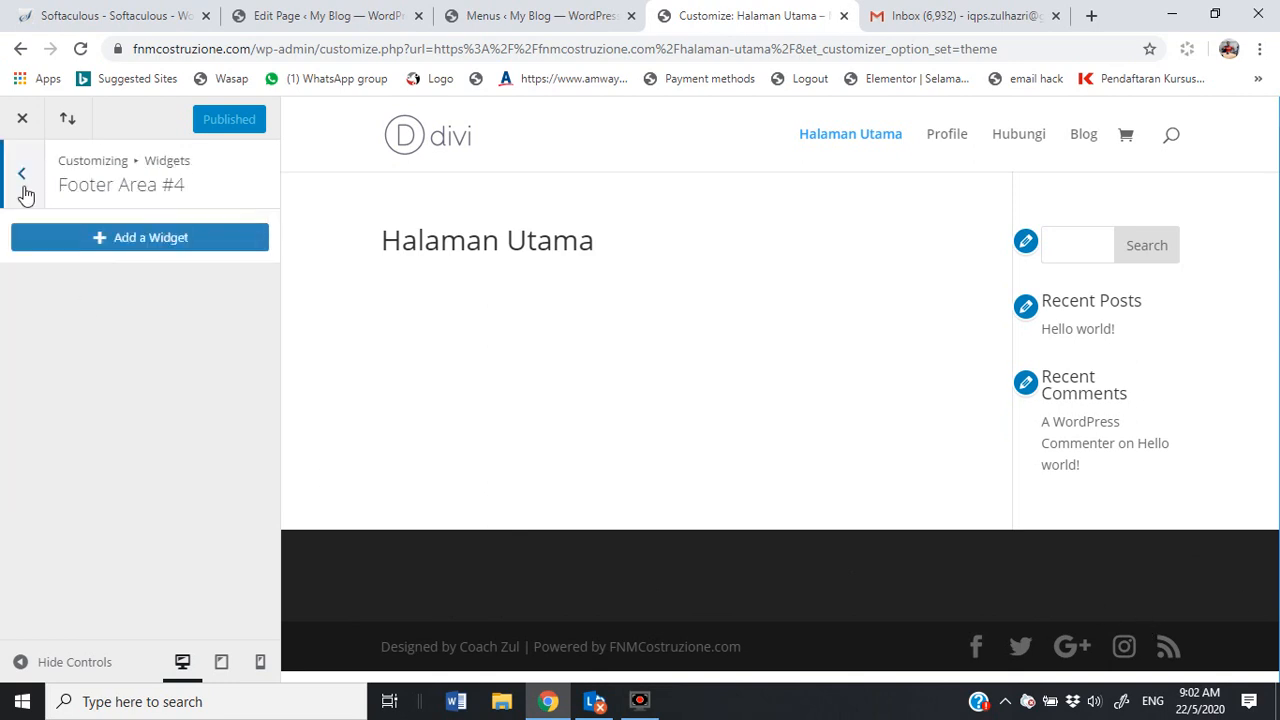
click(20, 172)
click(104, 450)
click(25, 182)
click(115, 445)
click(22, 190)
click(105, 487)
click(40, 192)
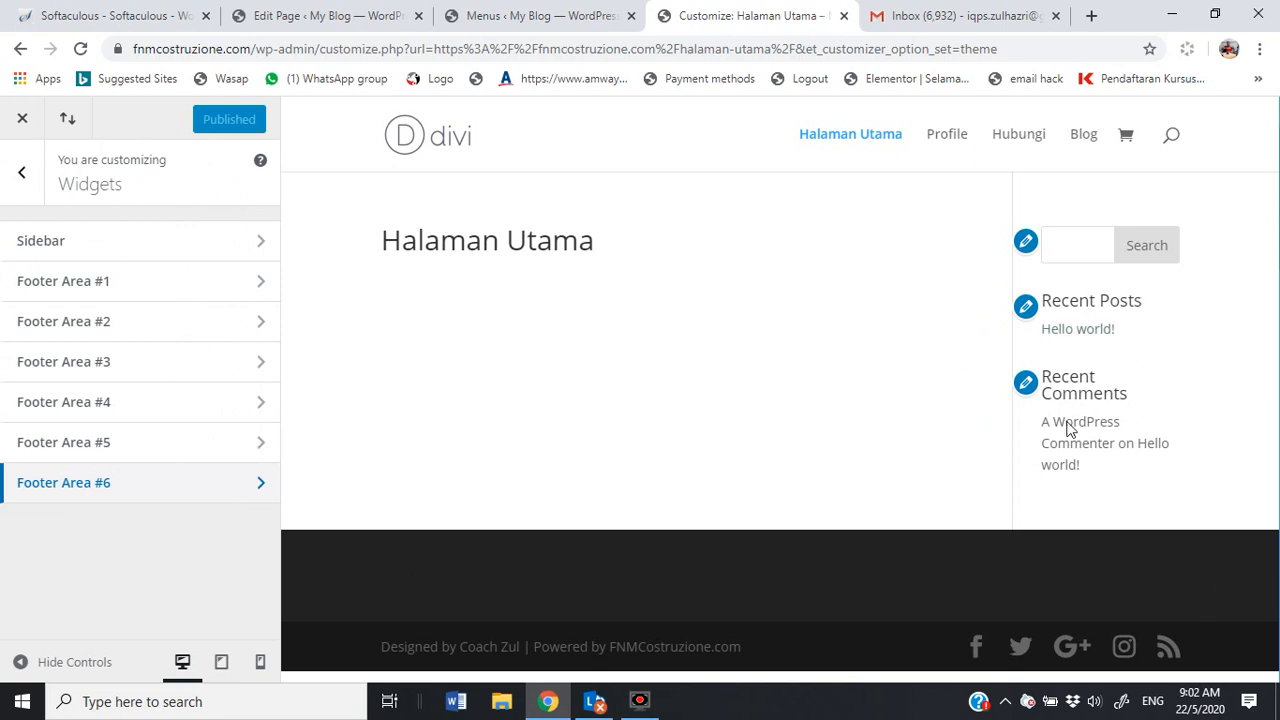
Step: Review the Sidebar's widgets and the Add a Widget list, then return to the main Customizer menu
click(223, 237)
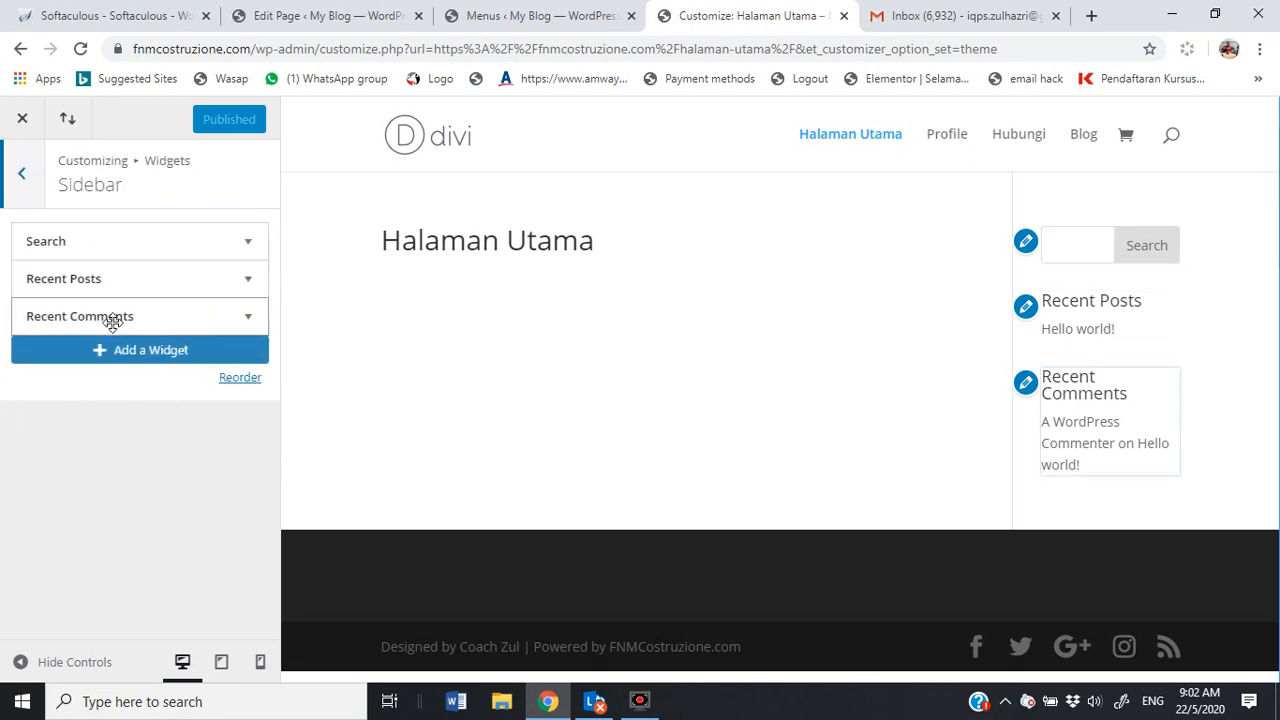
click(101, 354)
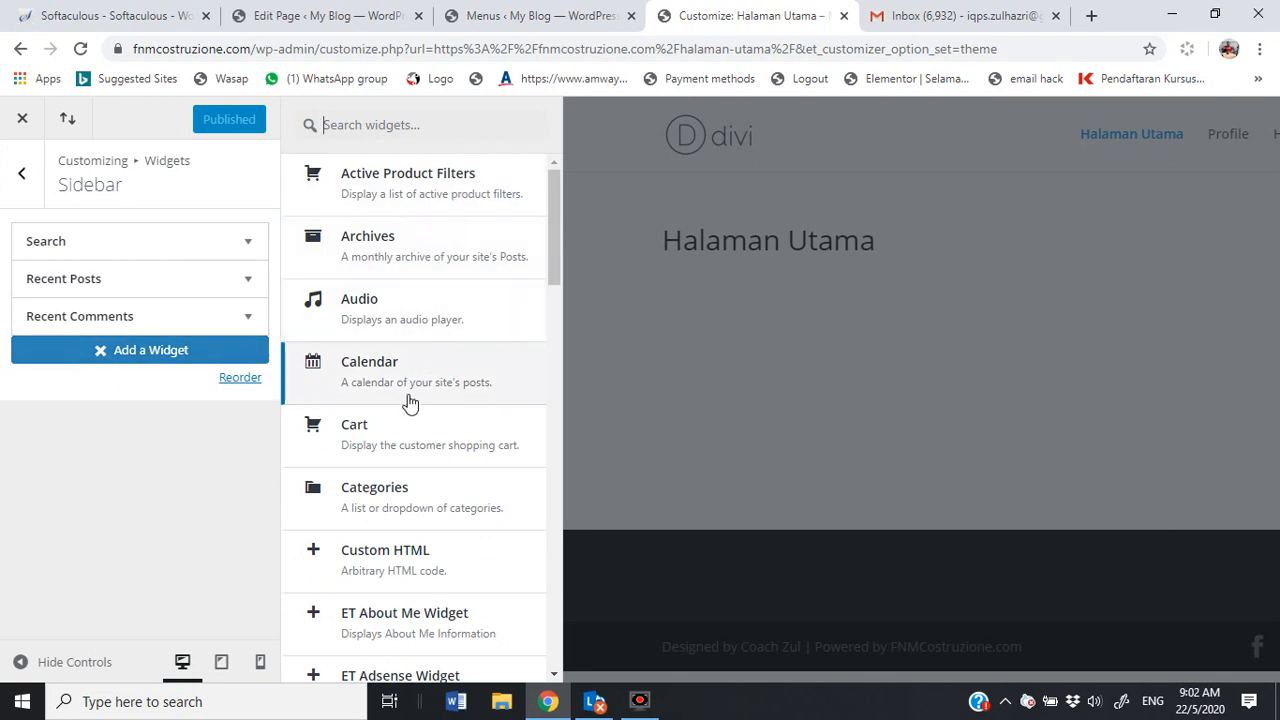
scroll(406, 488, down, 2)
scroll(406, 488, down, 6)
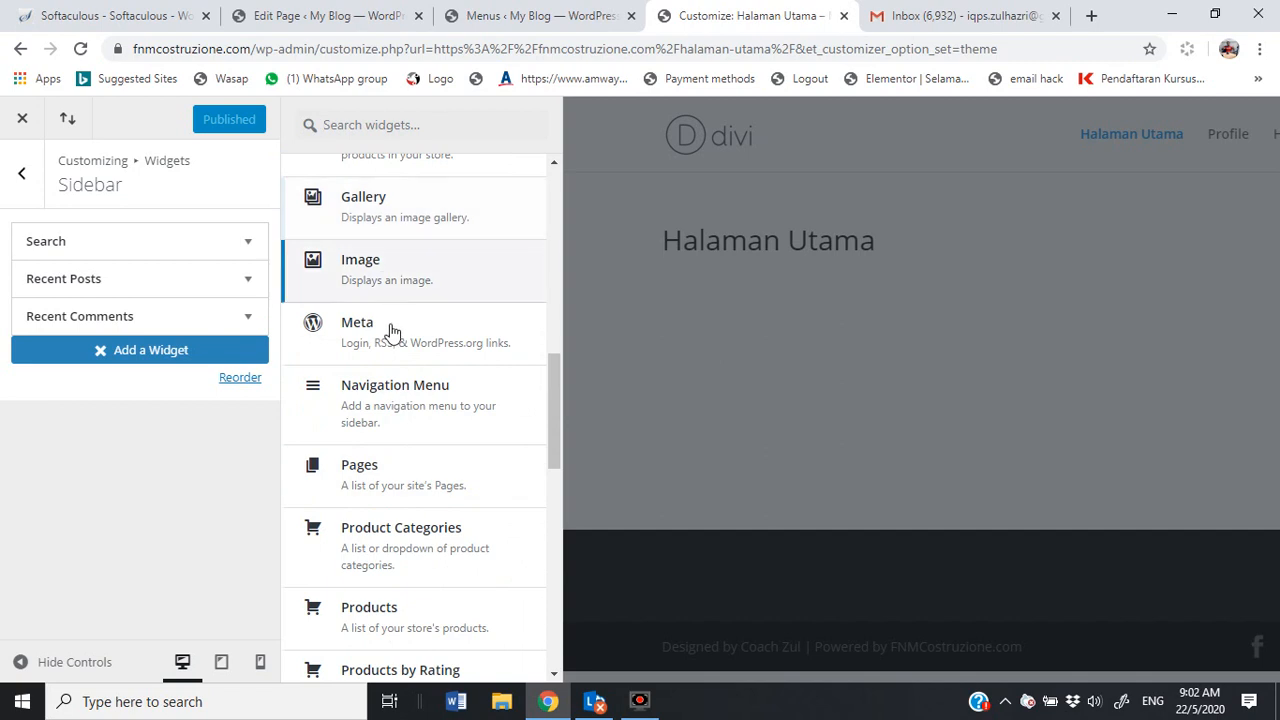
scroll(391, 463, down, 3)
scroll(391, 480, up, 12)
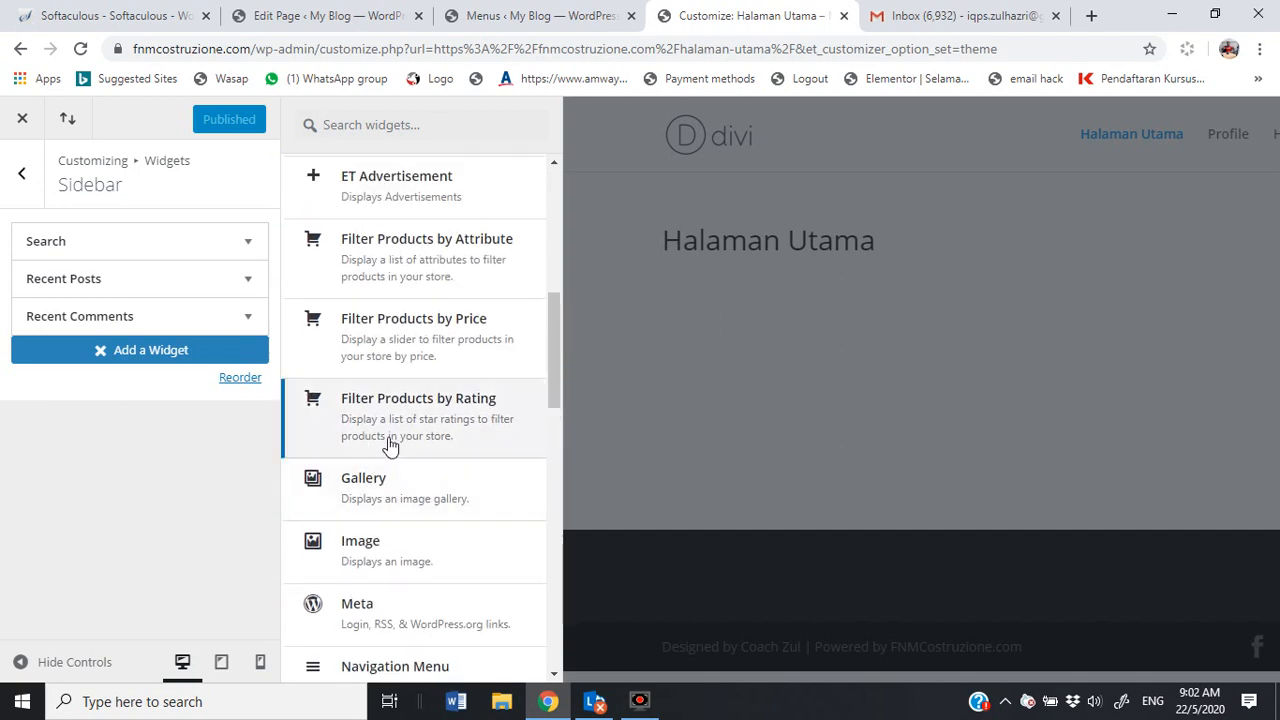
click(19, 176)
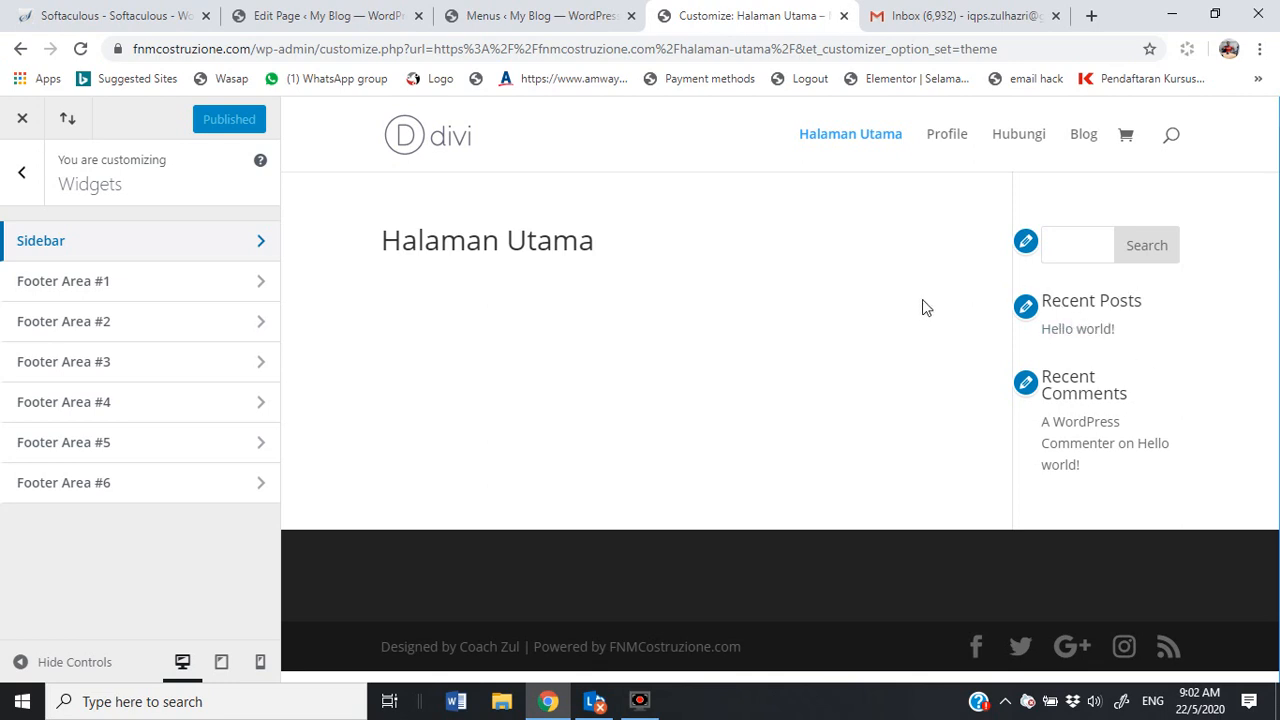
click(157, 240)
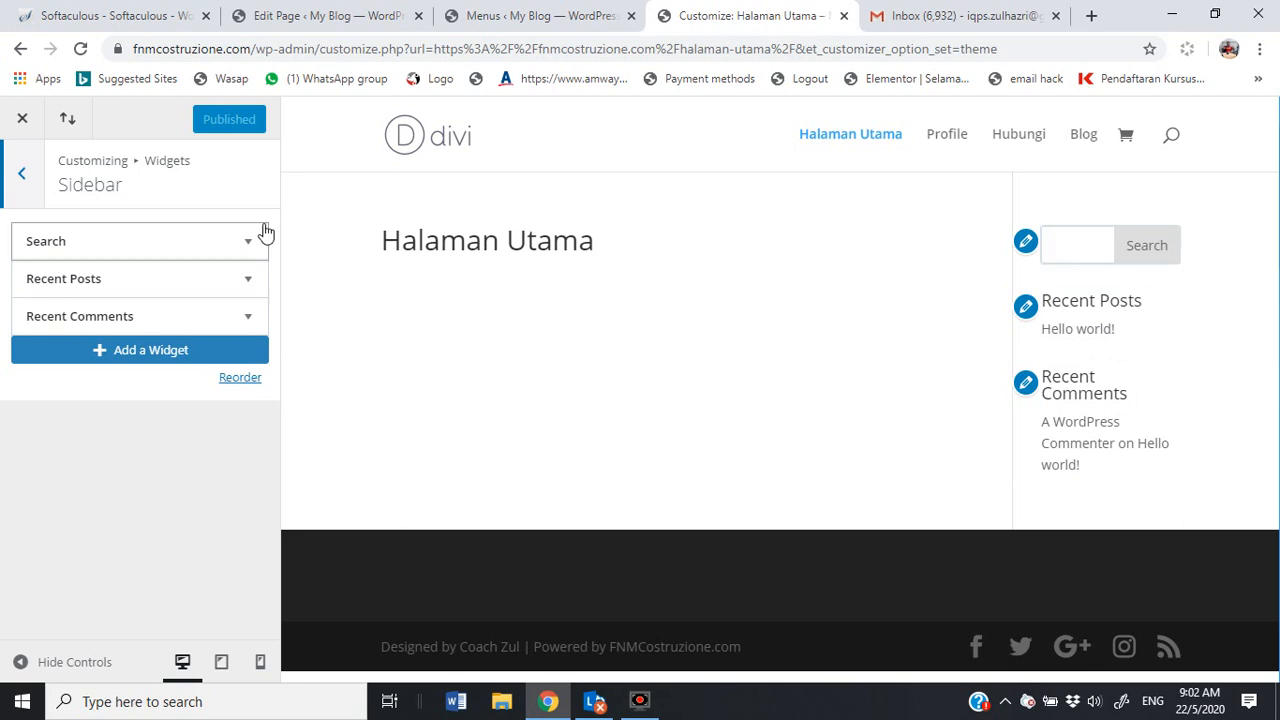
click(33, 186)
click(22, 173)
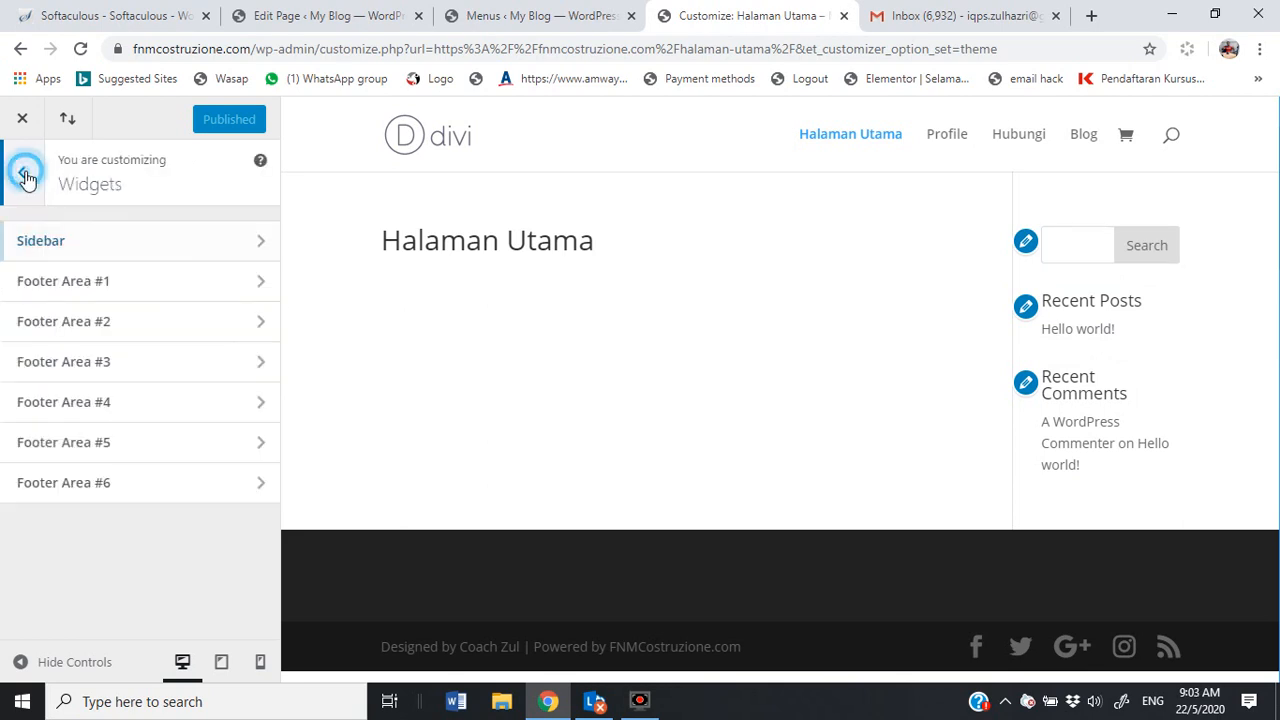
Step: Close the Customizer to view the live Halaman Utama page and select the site domain in the address bar
click(22, 118)
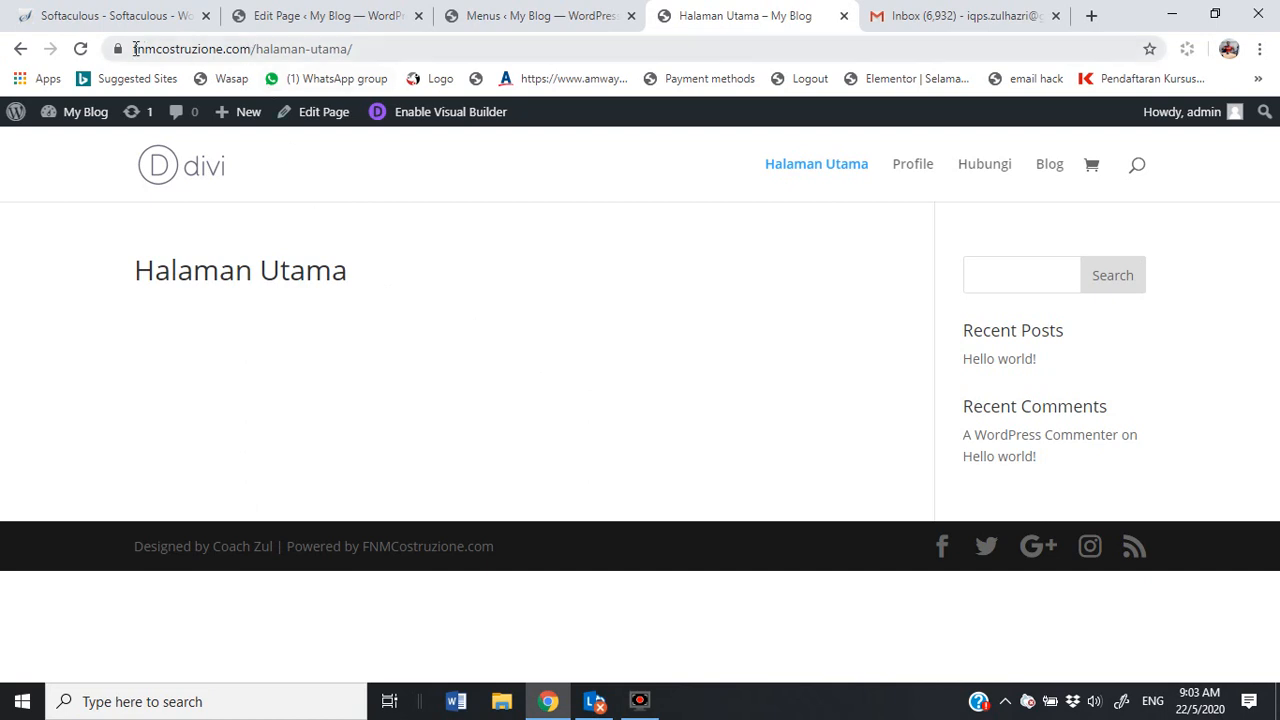
drag(132, 49, 221, 57)
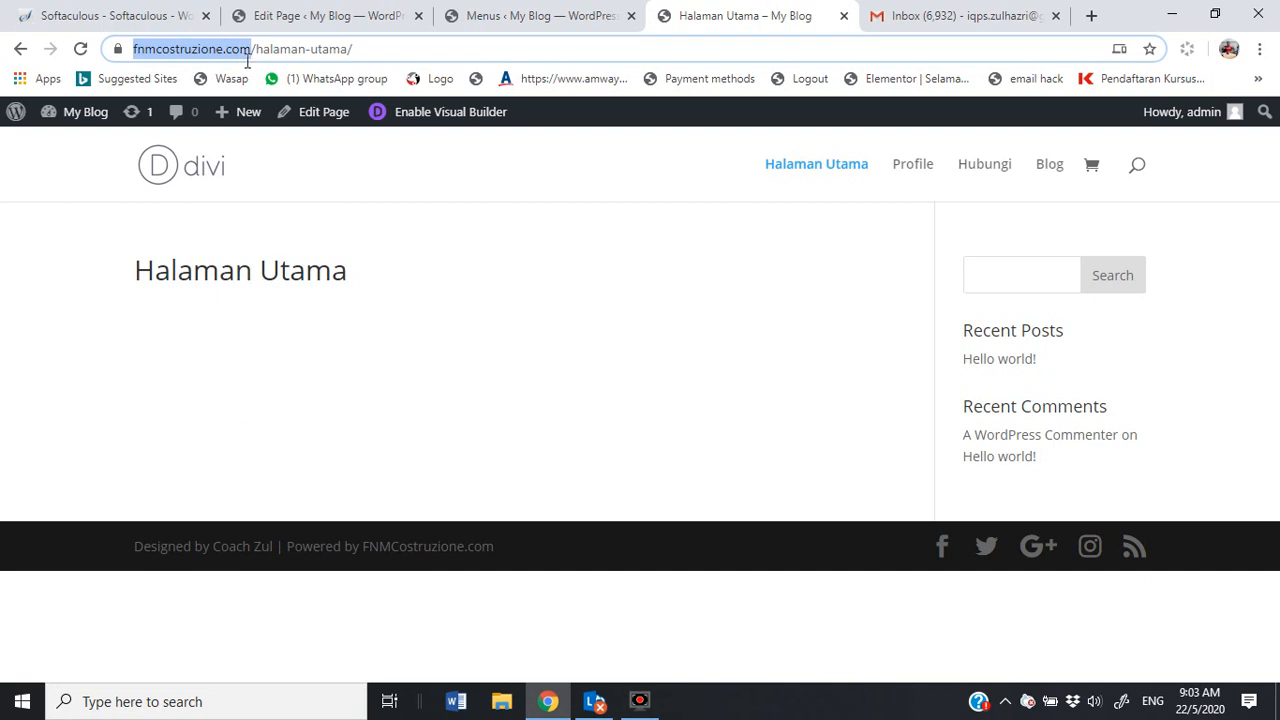
drag(249, 60, 251, 60)
key(ctrl+c)
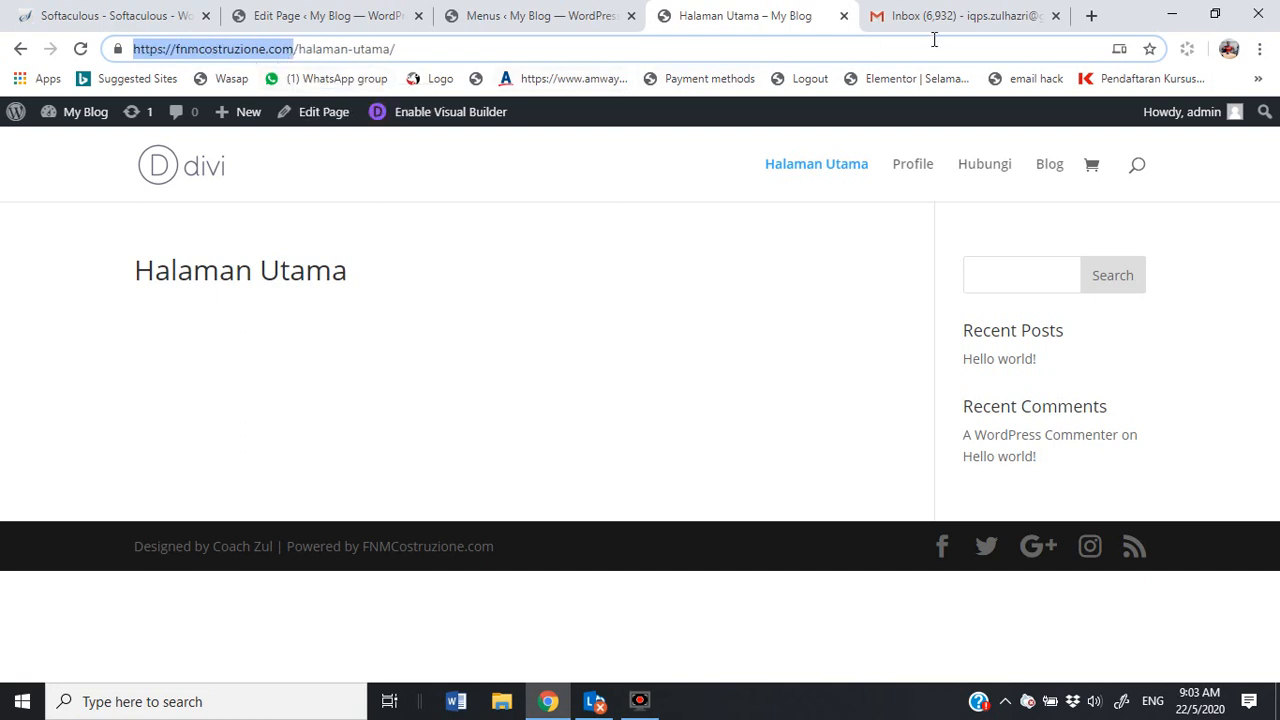
Step: Load the site's home address in a new tab, then open the Halaman Utama page
click(1091, 16)
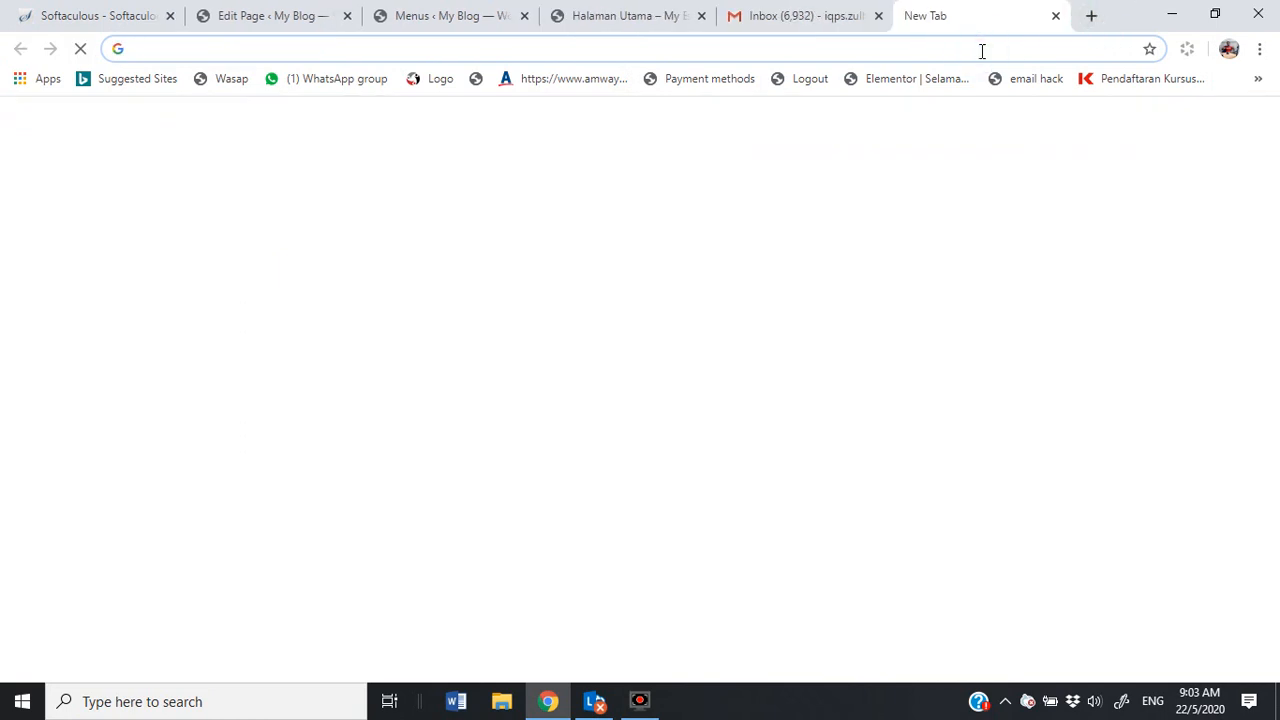
key(ctrl+v)
key(Return)
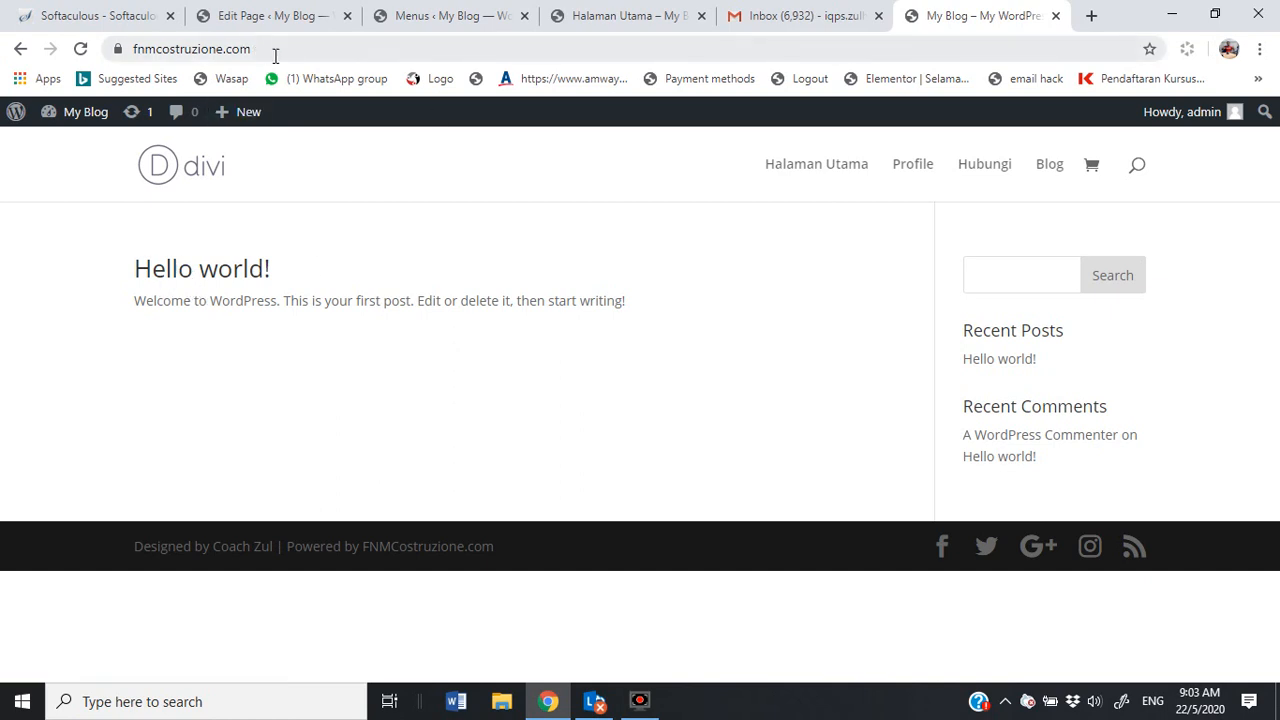
click(812, 169)
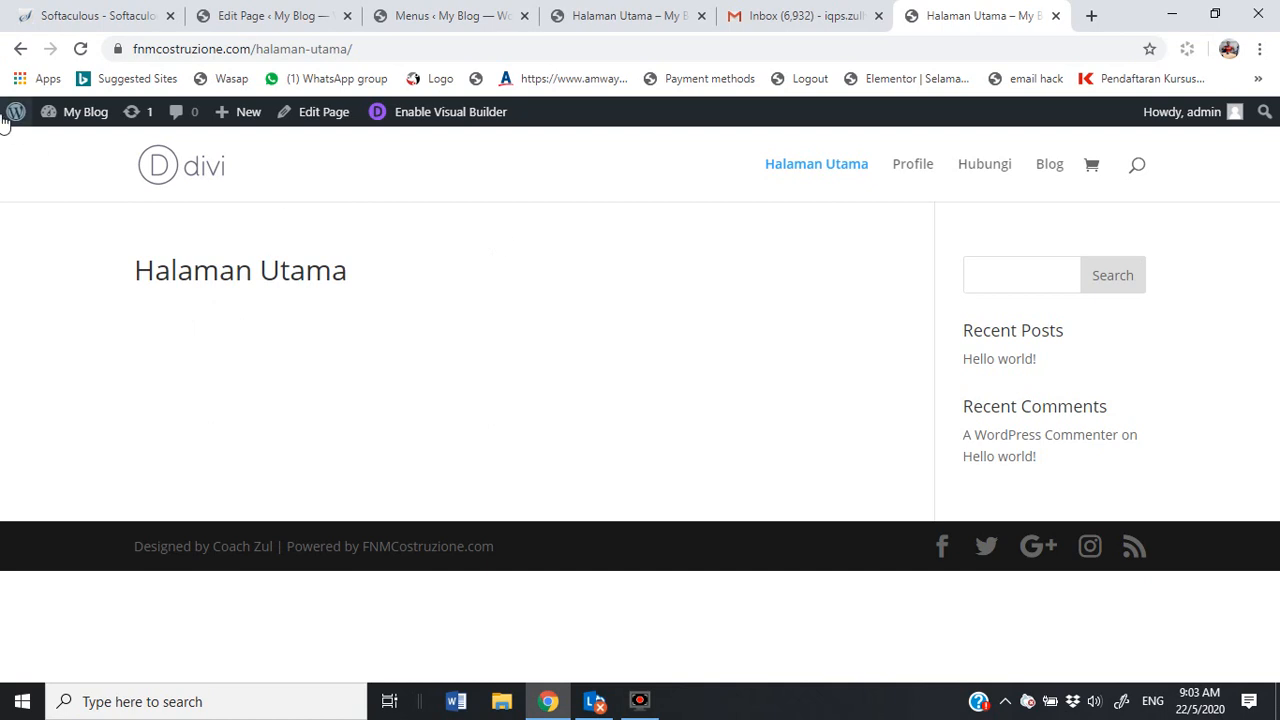
Step: Reopen the Theme Customizer from the My Blog admin menu
mouse_move(87, 118)
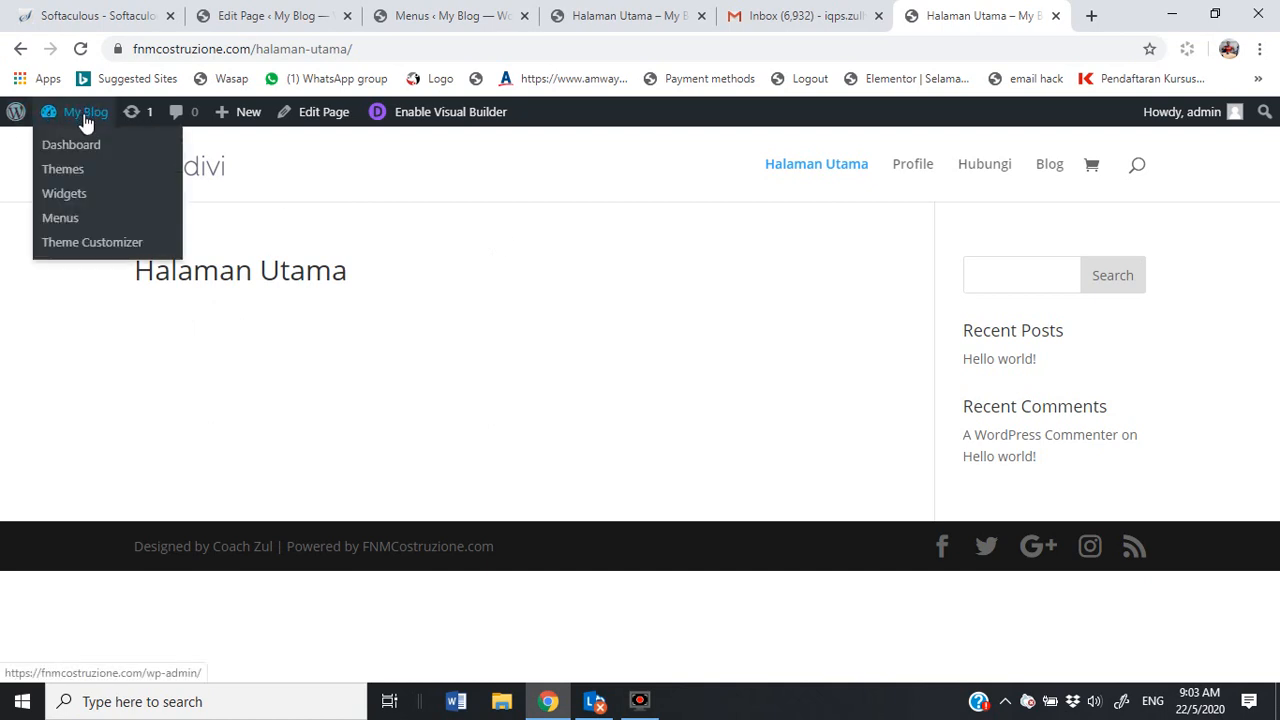
mouse_move(18, 117)
click(68, 246)
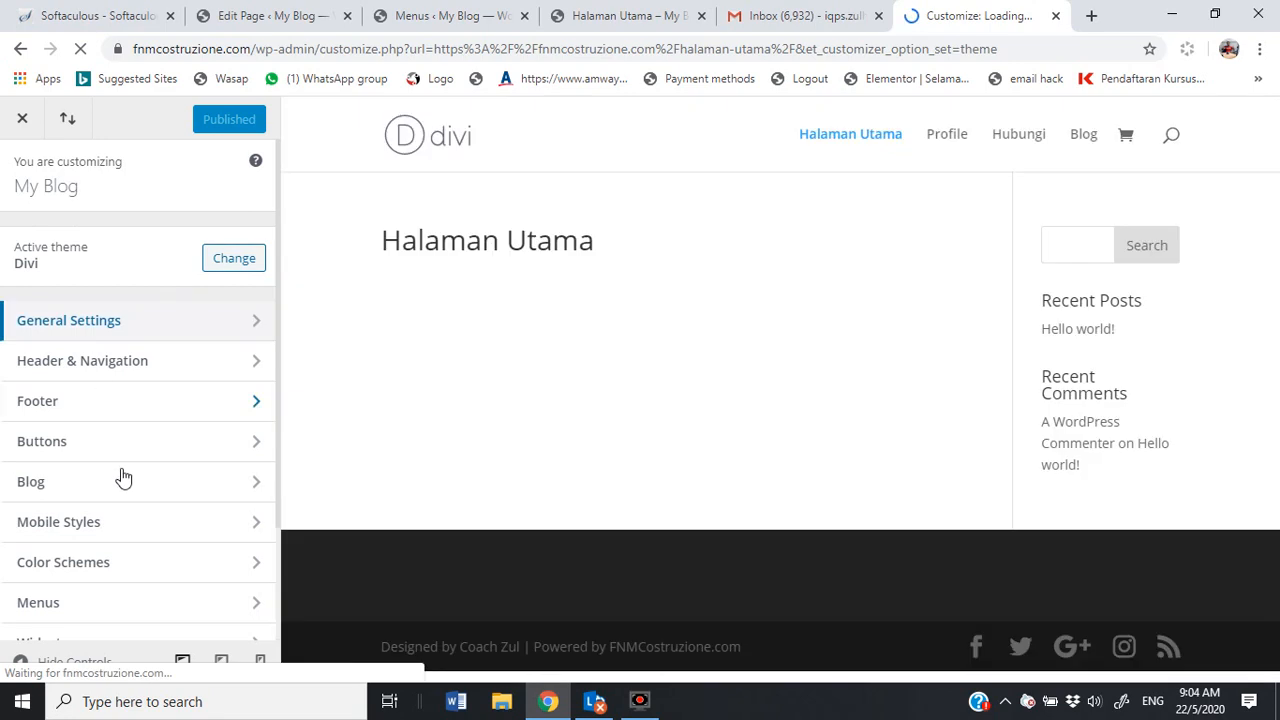
Step: Set Halaman Utama as the static homepage, publish it, and select the site's domain
scroll(155, 410, down, 2)
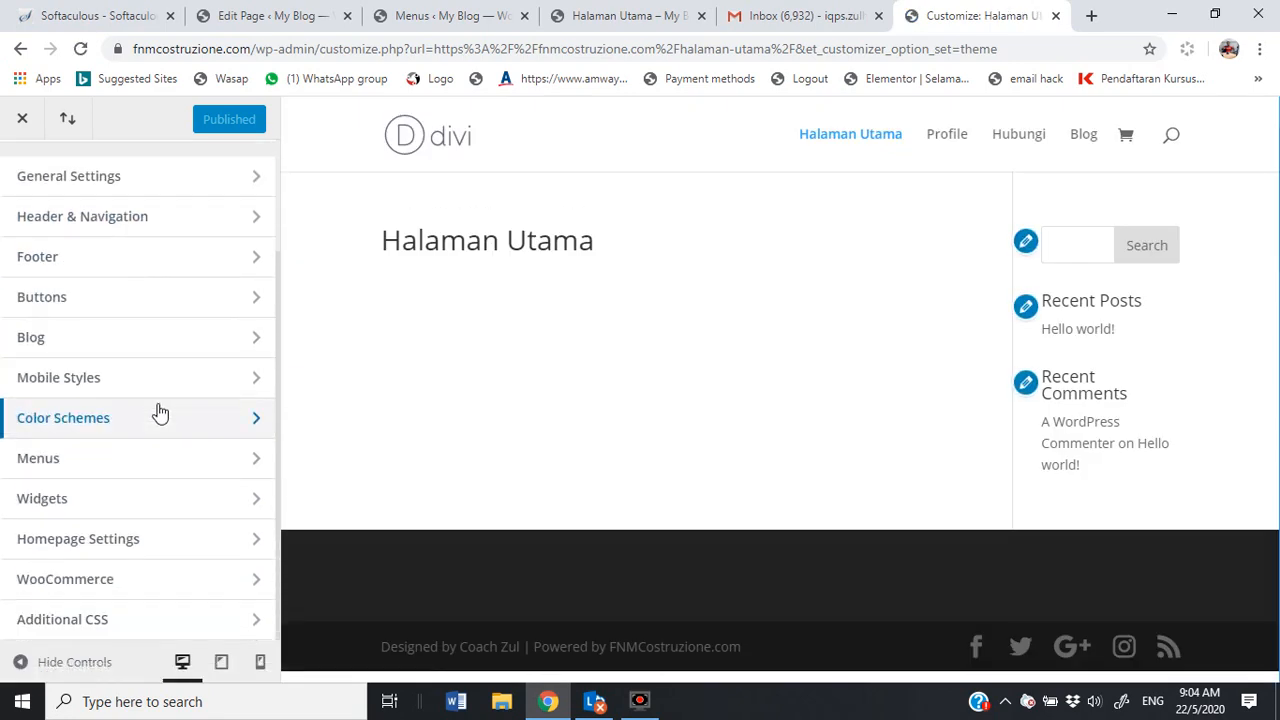
click(167, 544)
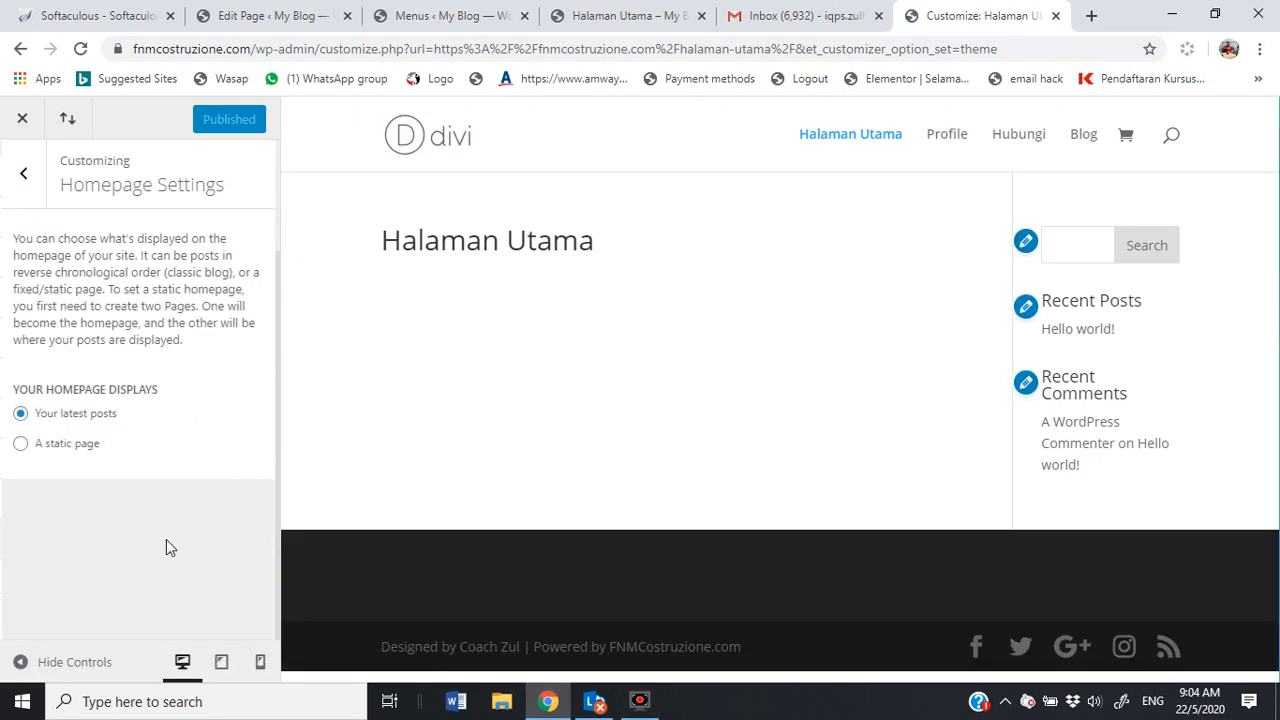
click(19, 443)
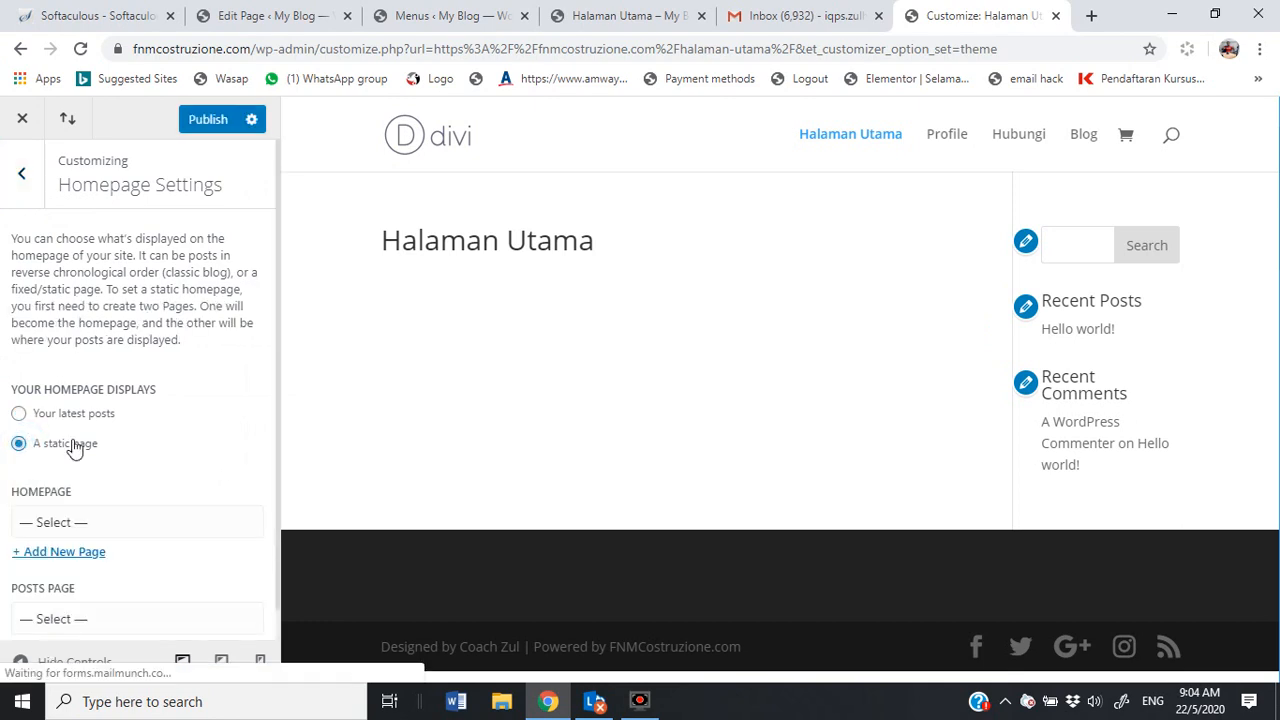
scroll(125, 480, down, 1)
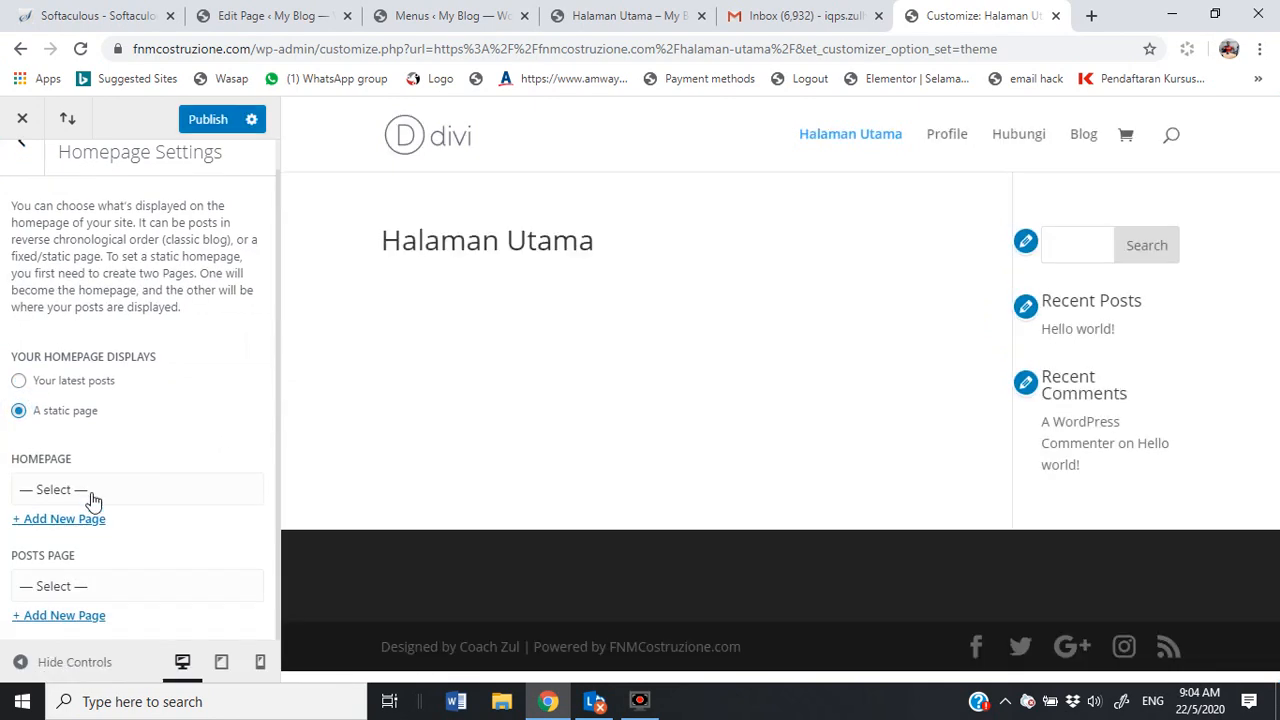
click(89, 492)
click(70, 535)
click(209, 119)
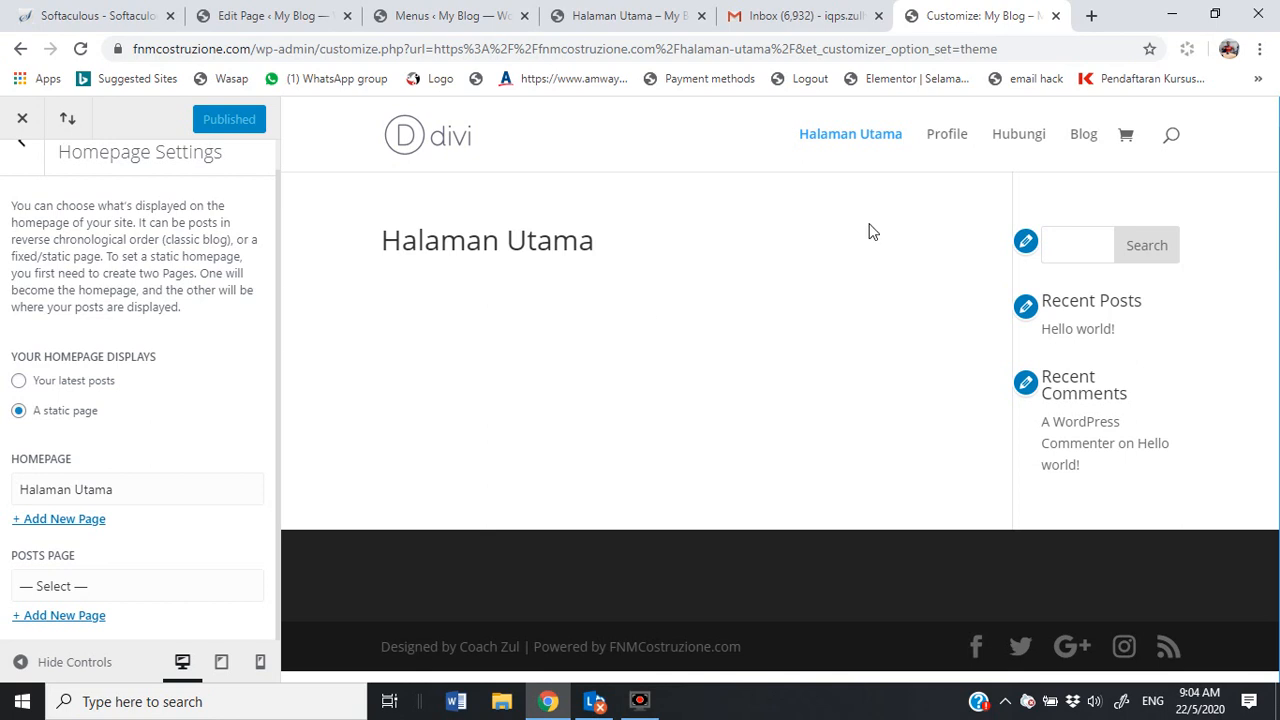
drag(252, 48, 108, 50)
key(ctrl+c)
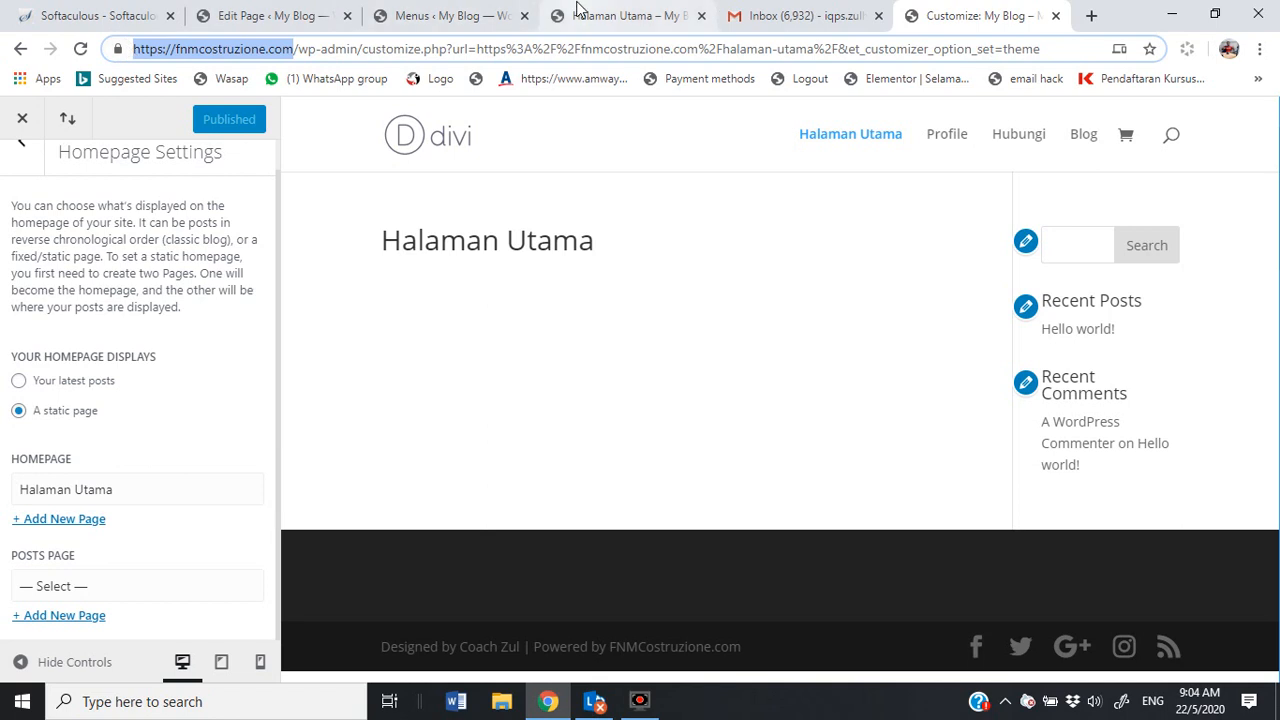
Step: Load the live site in a new tab and highlight its footer credit text
click(1091, 15)
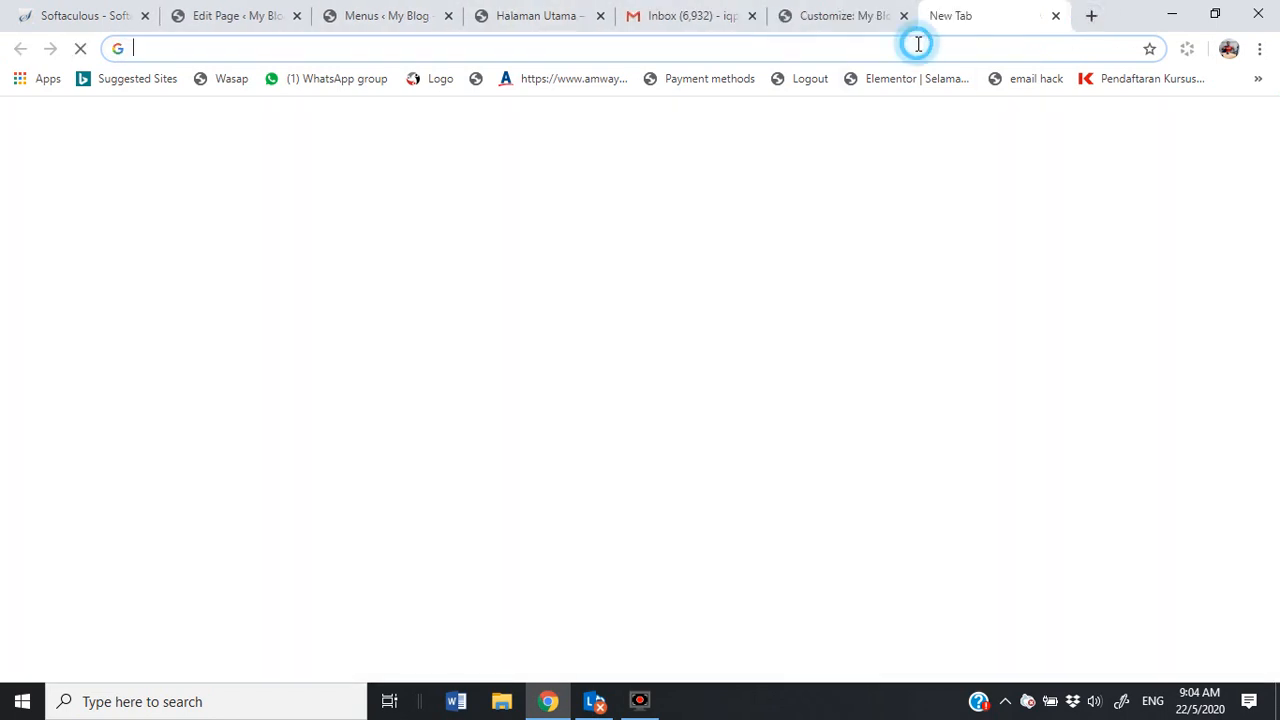
key(ctrl+v)
key(Return)
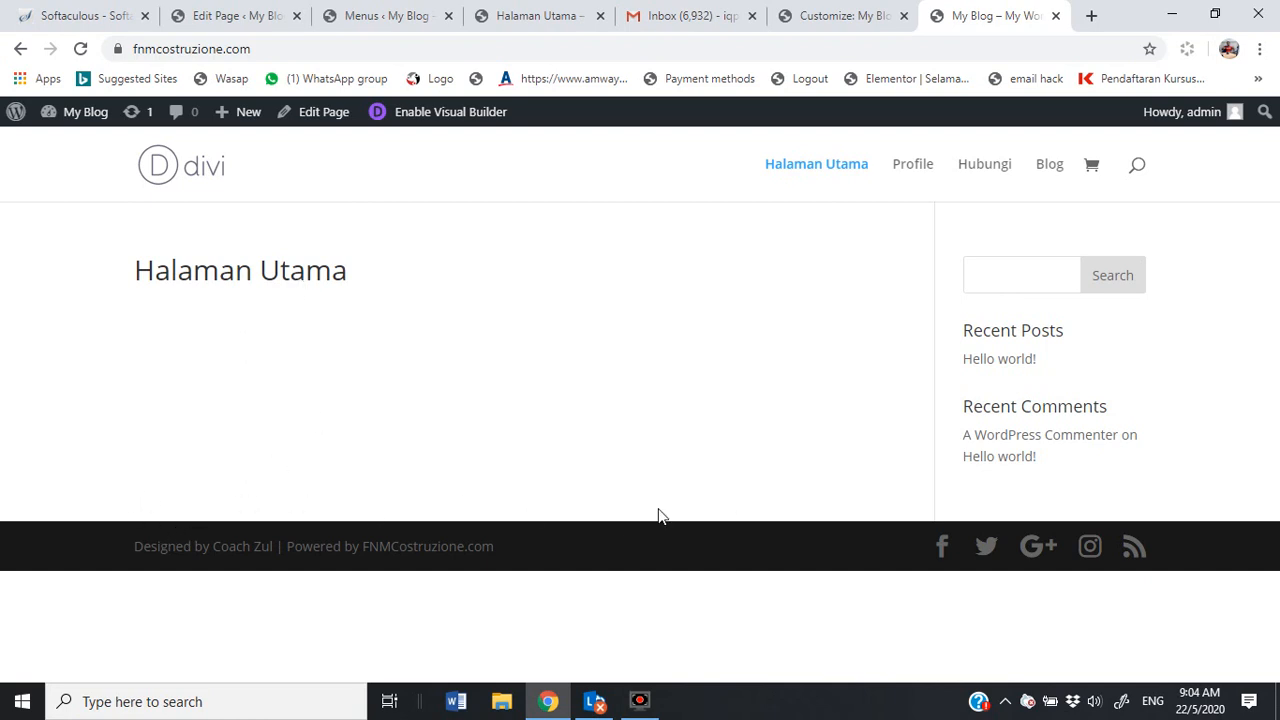
drag(137, 550, 493, 547)
click(520, 550)
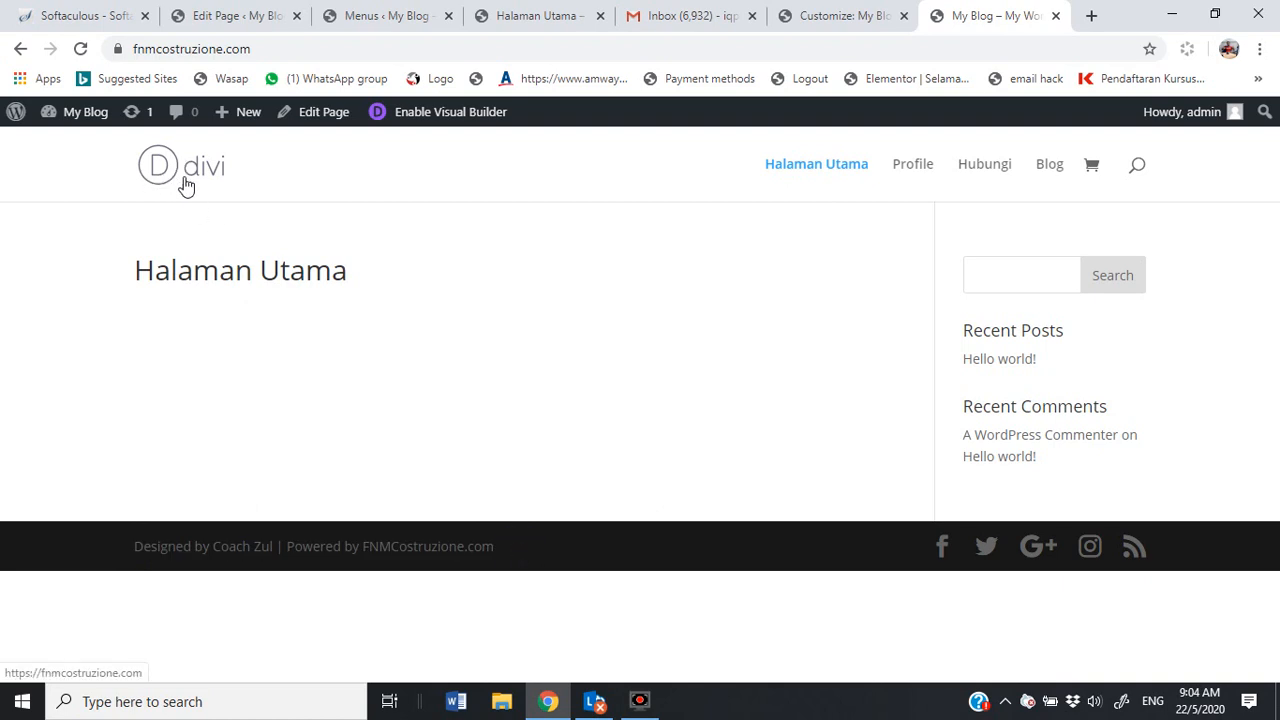
Step: Close the Customize, Menus and Halaman Utama tabs and return to the Hubungi page editor
mouse_move(84, 121)
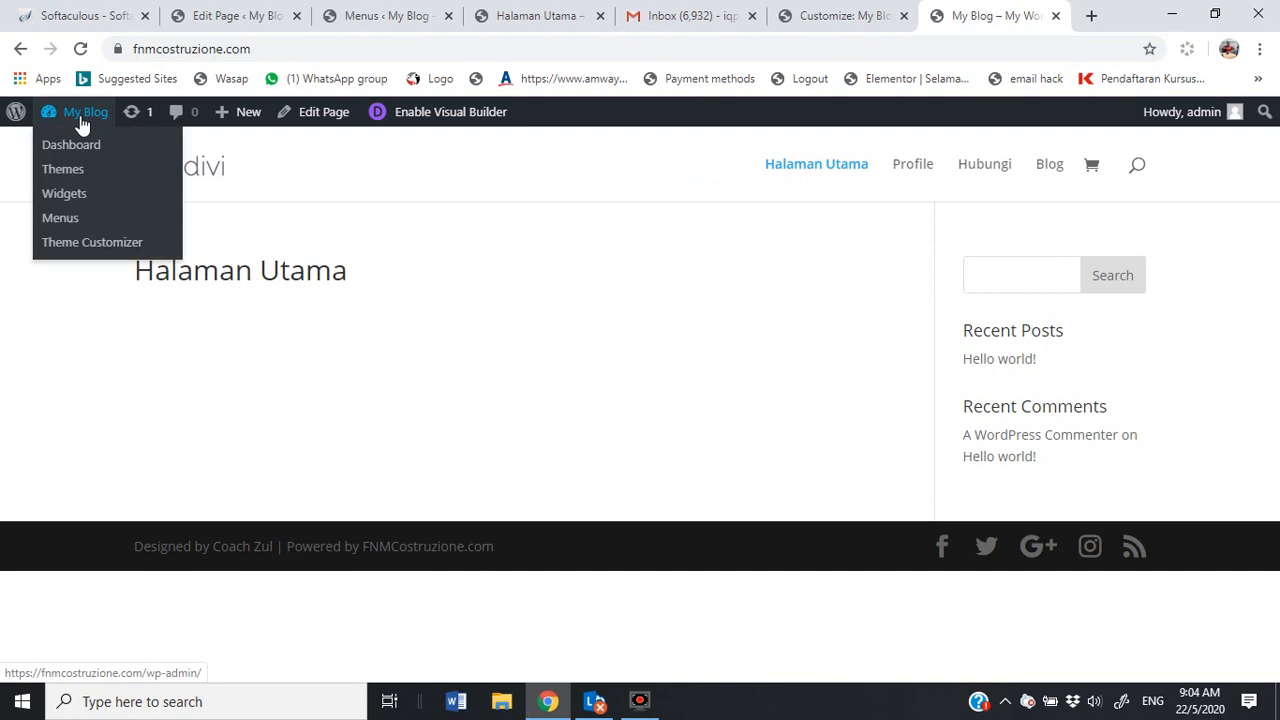
click(74, 244)
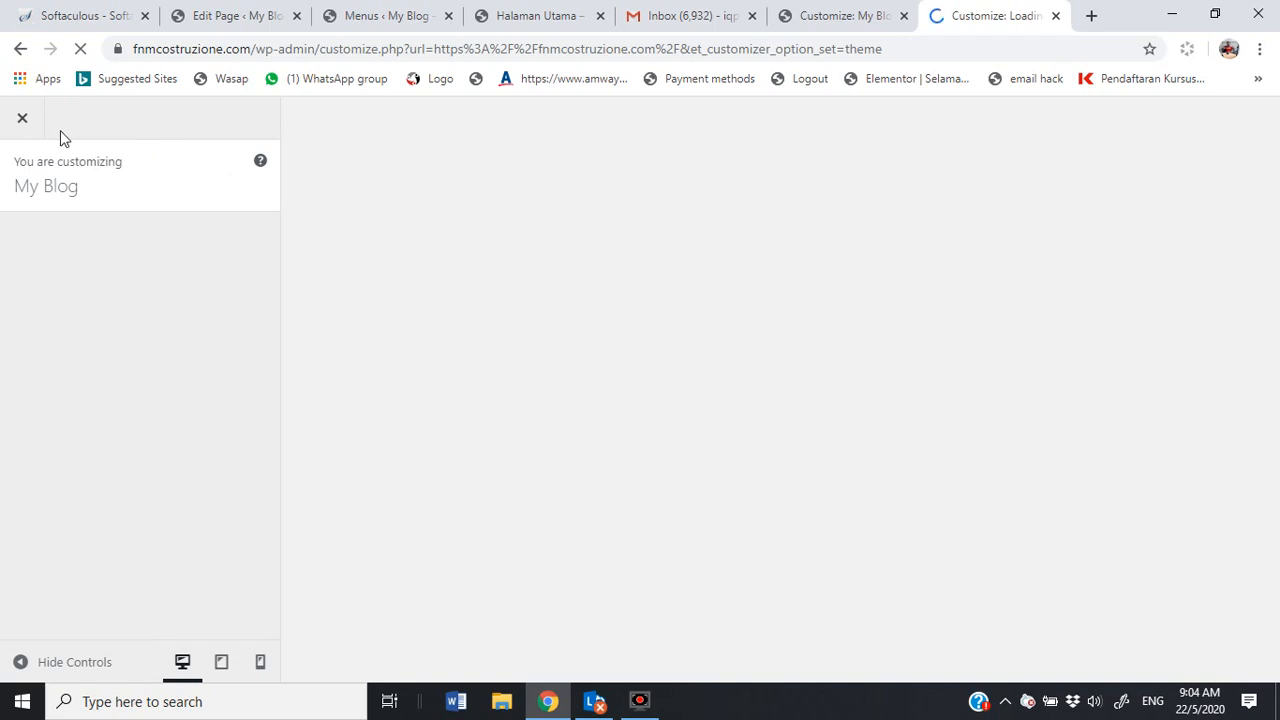
click(1054, 18)
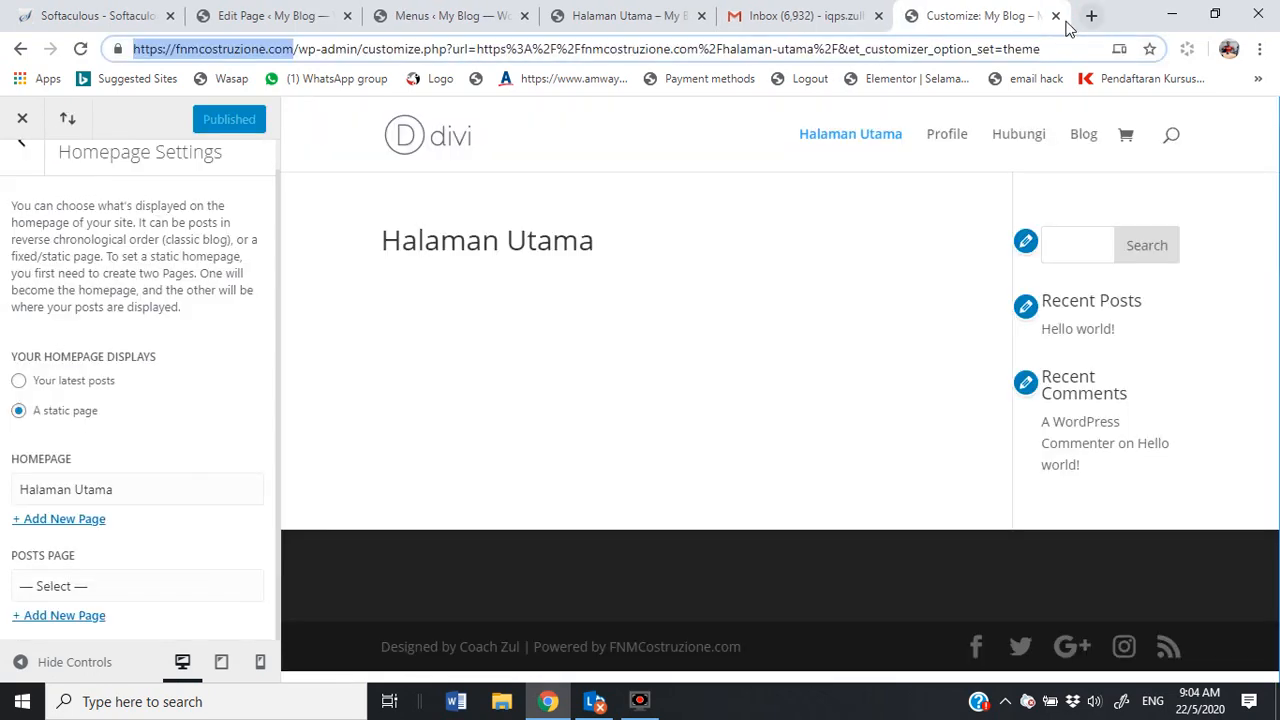
click(1055, 16)
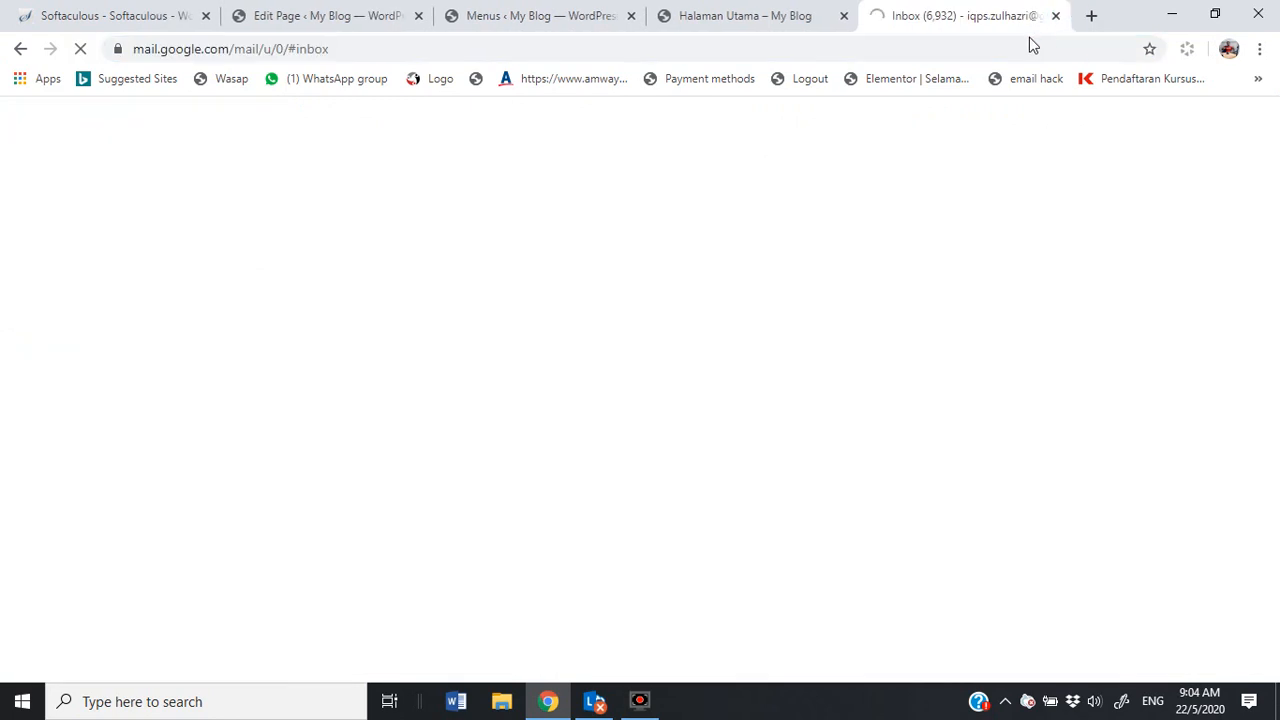
click(632, 16)
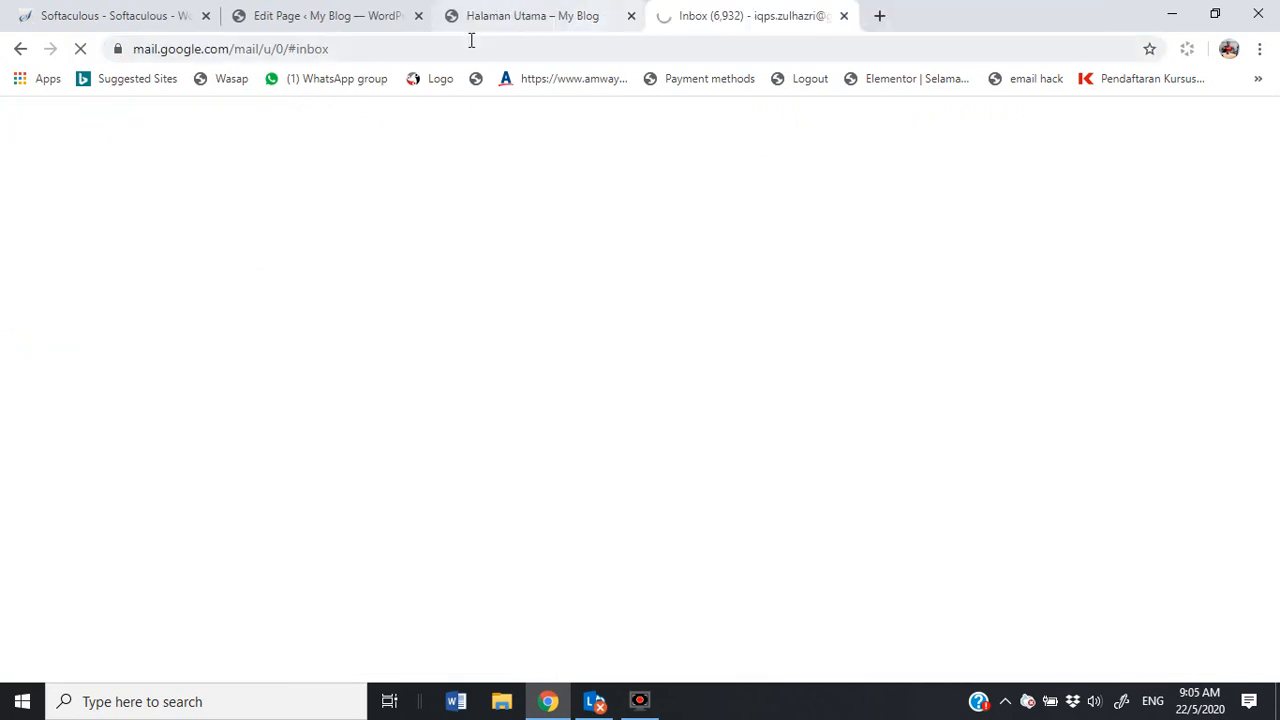
click(631, 16)
click(285, 16)
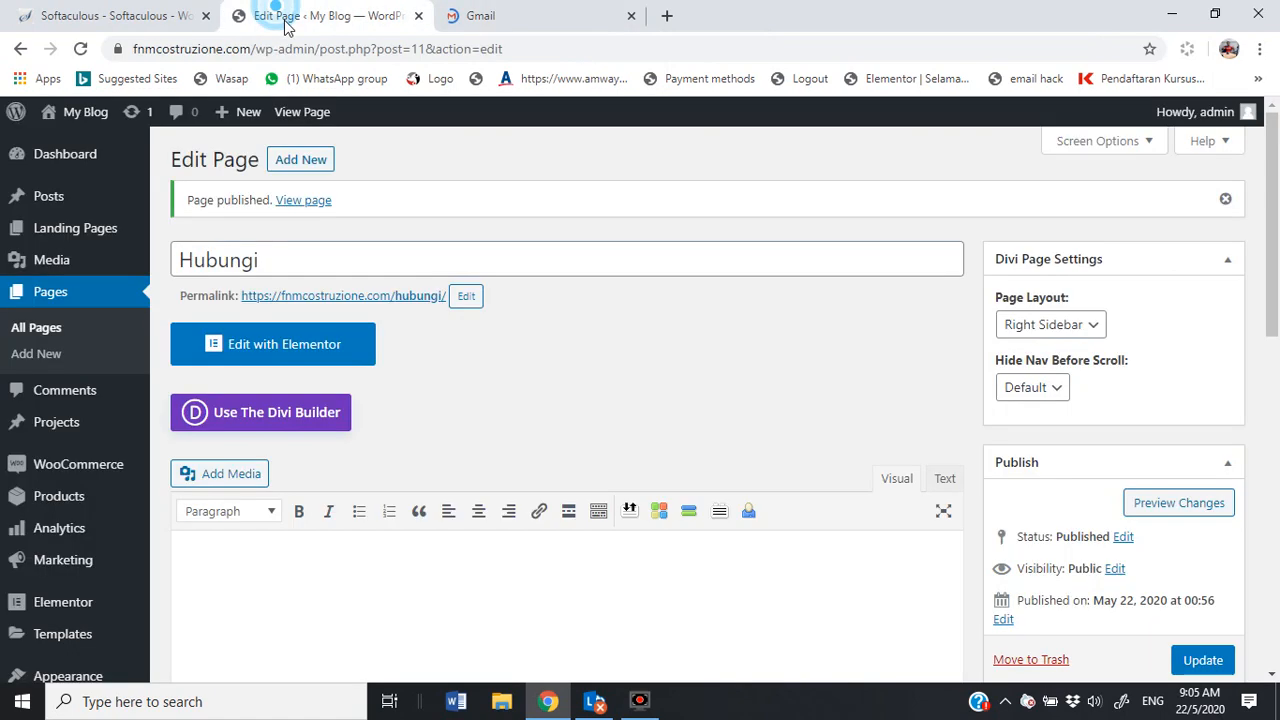
Step: Go to the Divi Theme Options page
scroll(103, 419, down, 3)
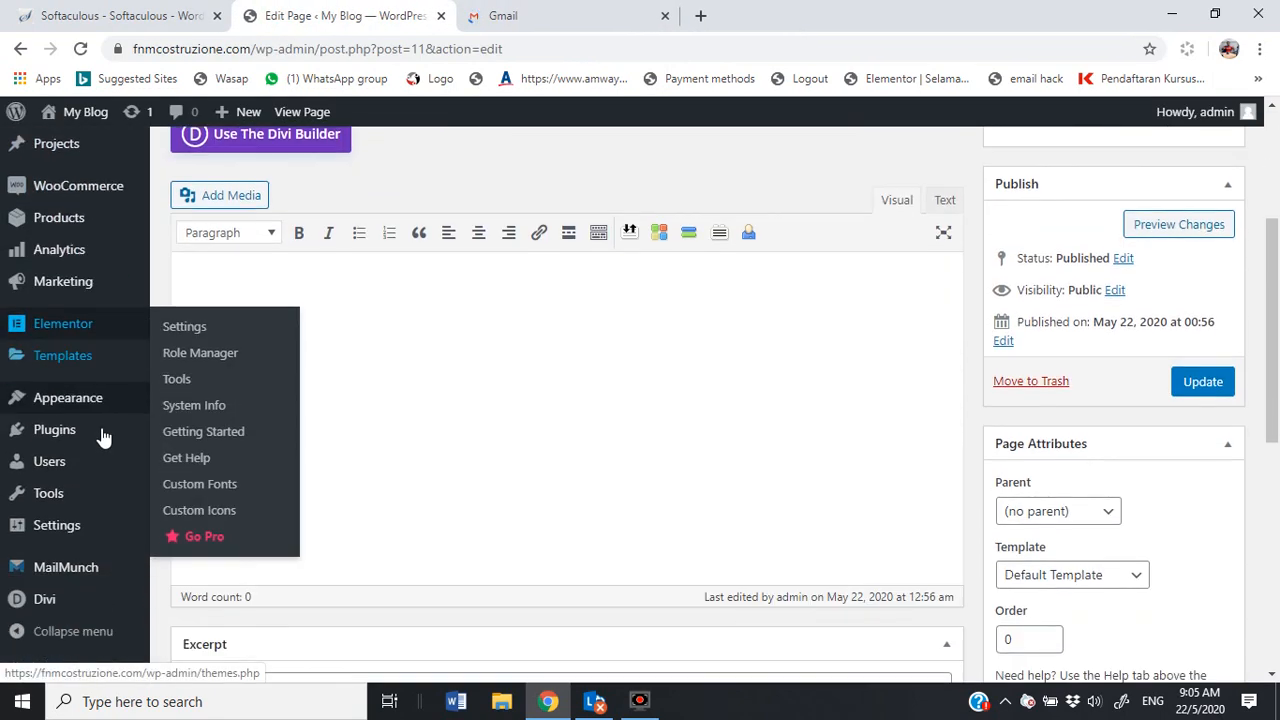
scroll(80, 500, down, 5)
mouse_move(40, 614)
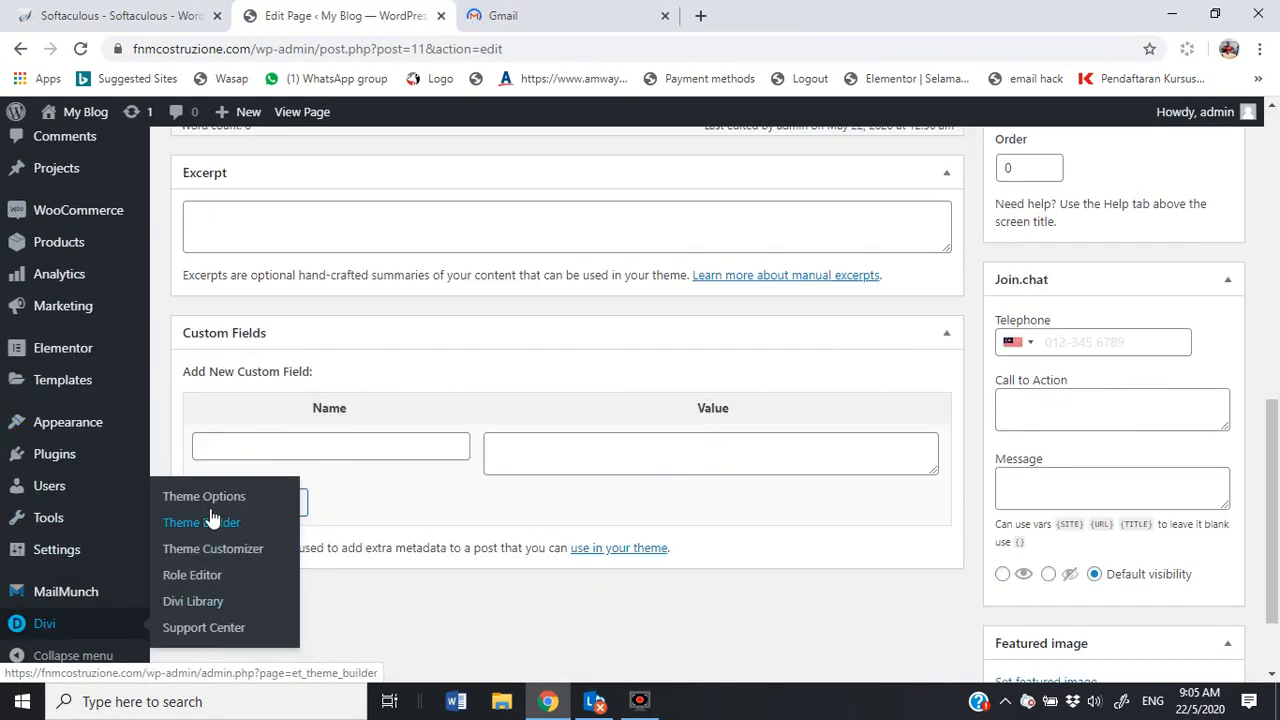
click(206, 495)
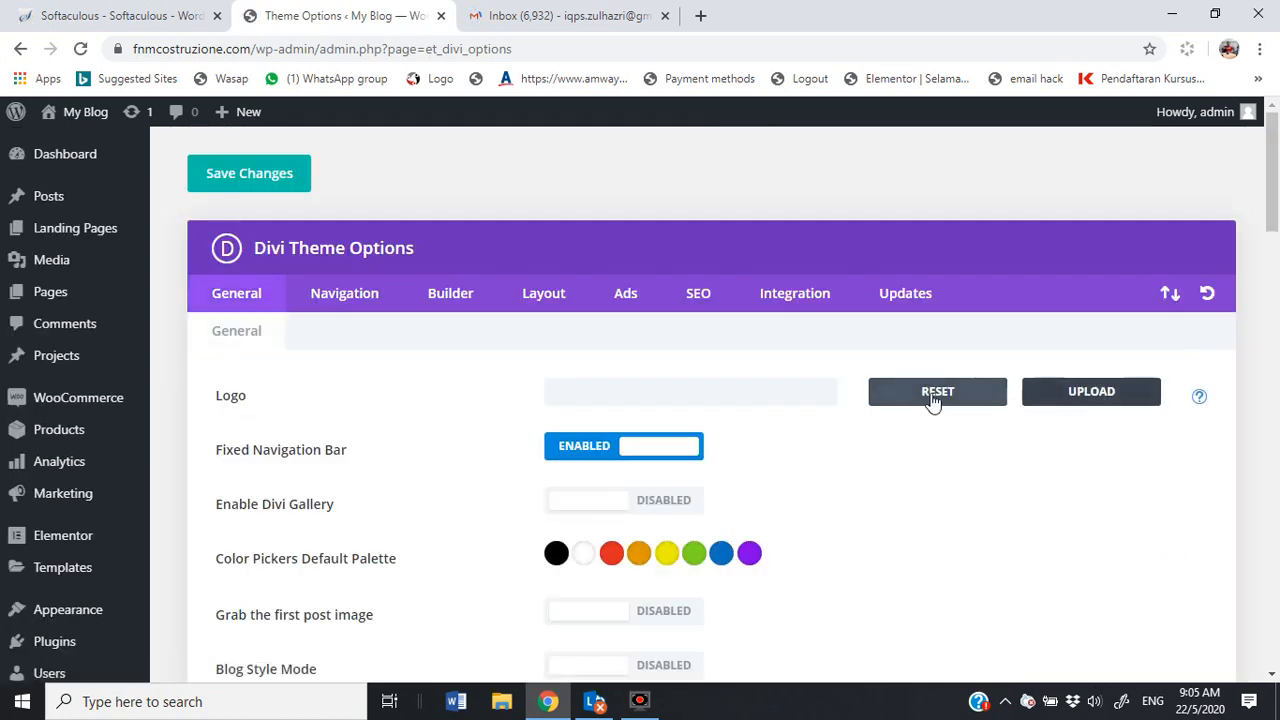
scroll(50, 605, down, 3)
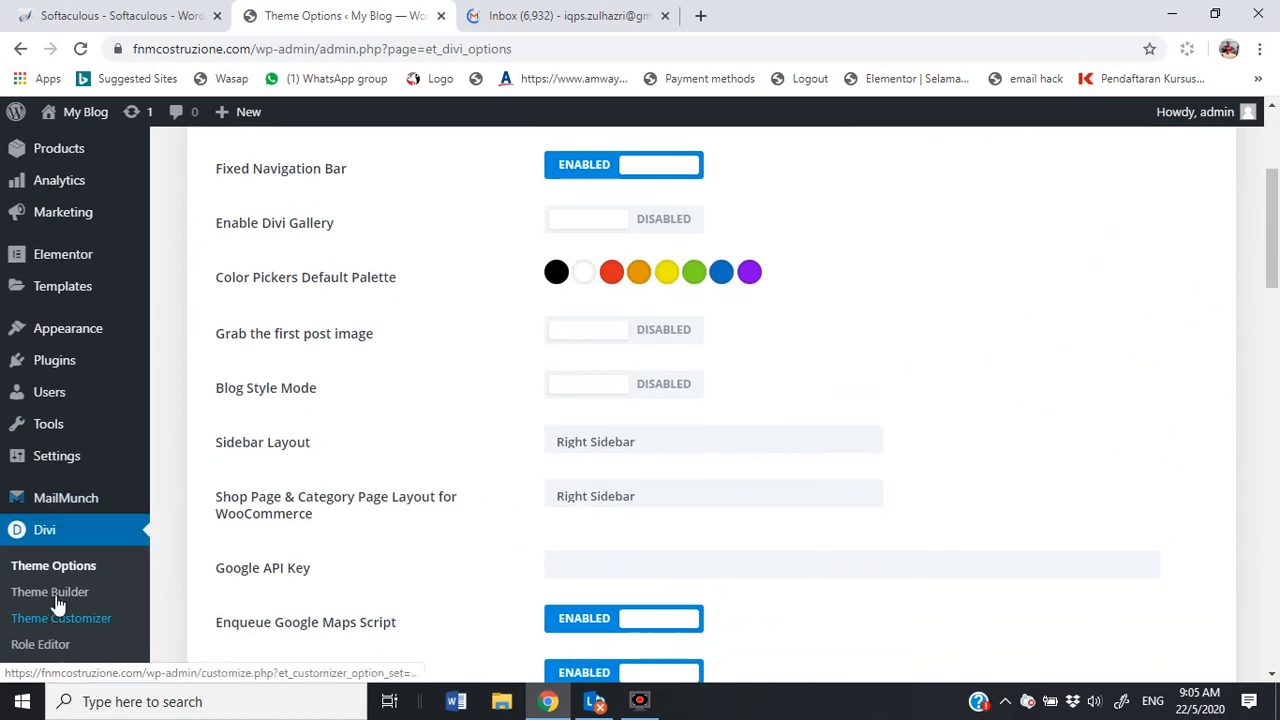
scroll(854, 414, up, 3)
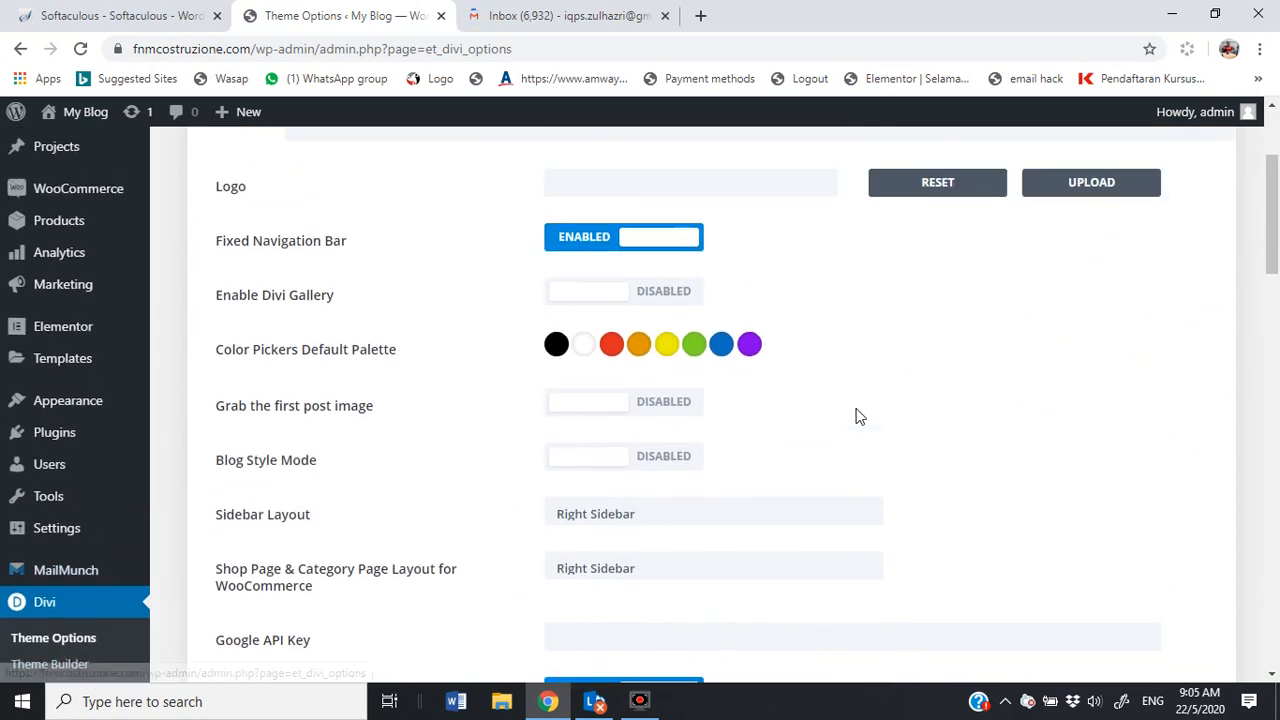
Step: Upload coach zul logo.png from Desktop > DESKTOP as the new logo image
click(1113, 400)
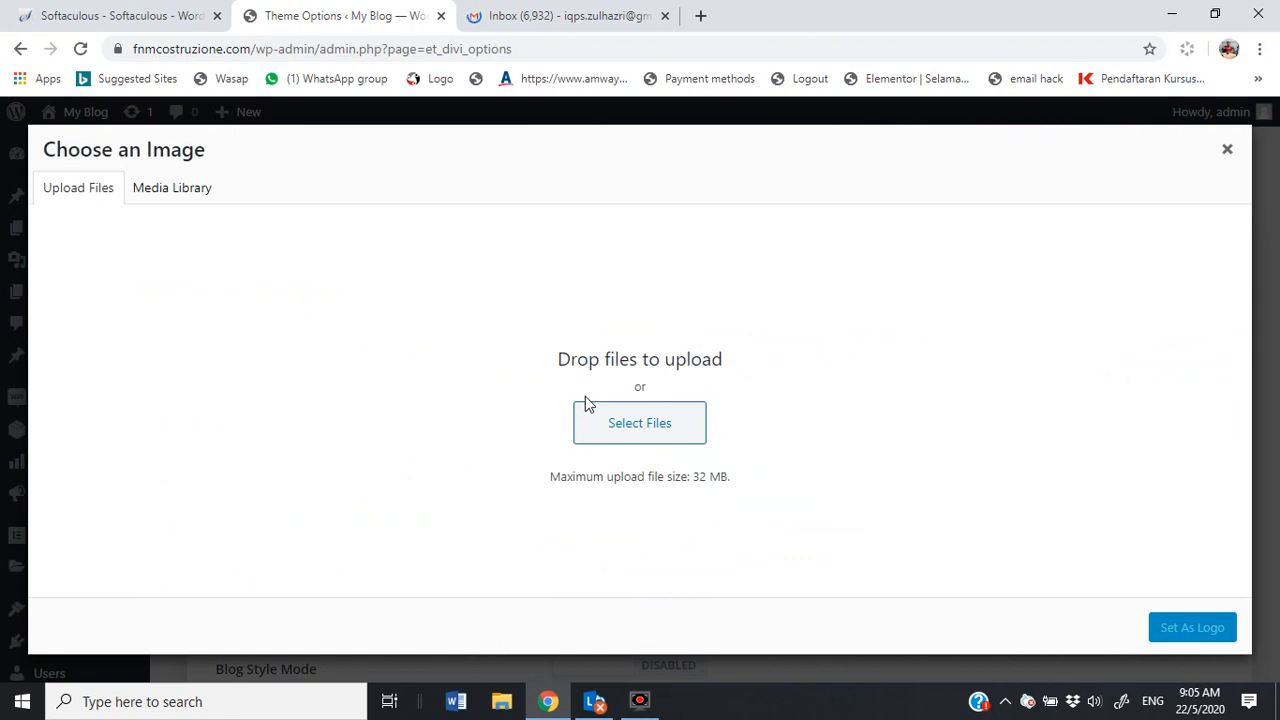
click(633, 433)
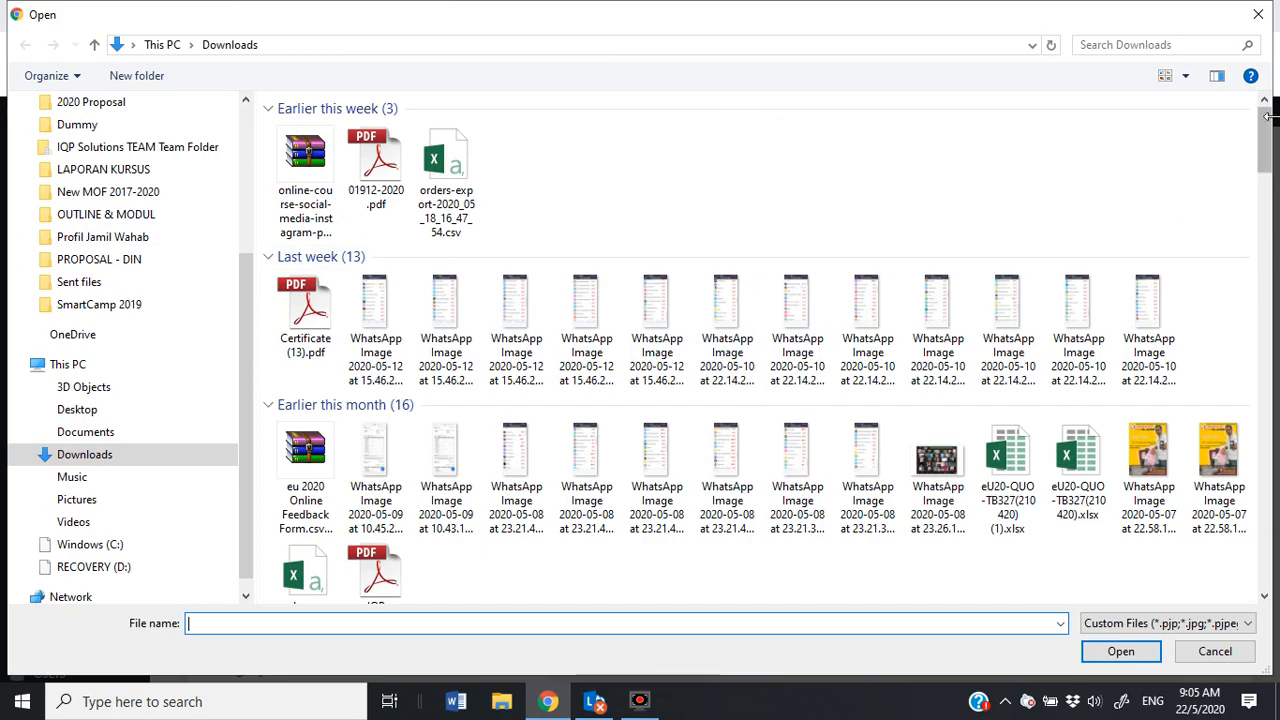
drag(1265, 117, 1265, 405)
click(162, 44)
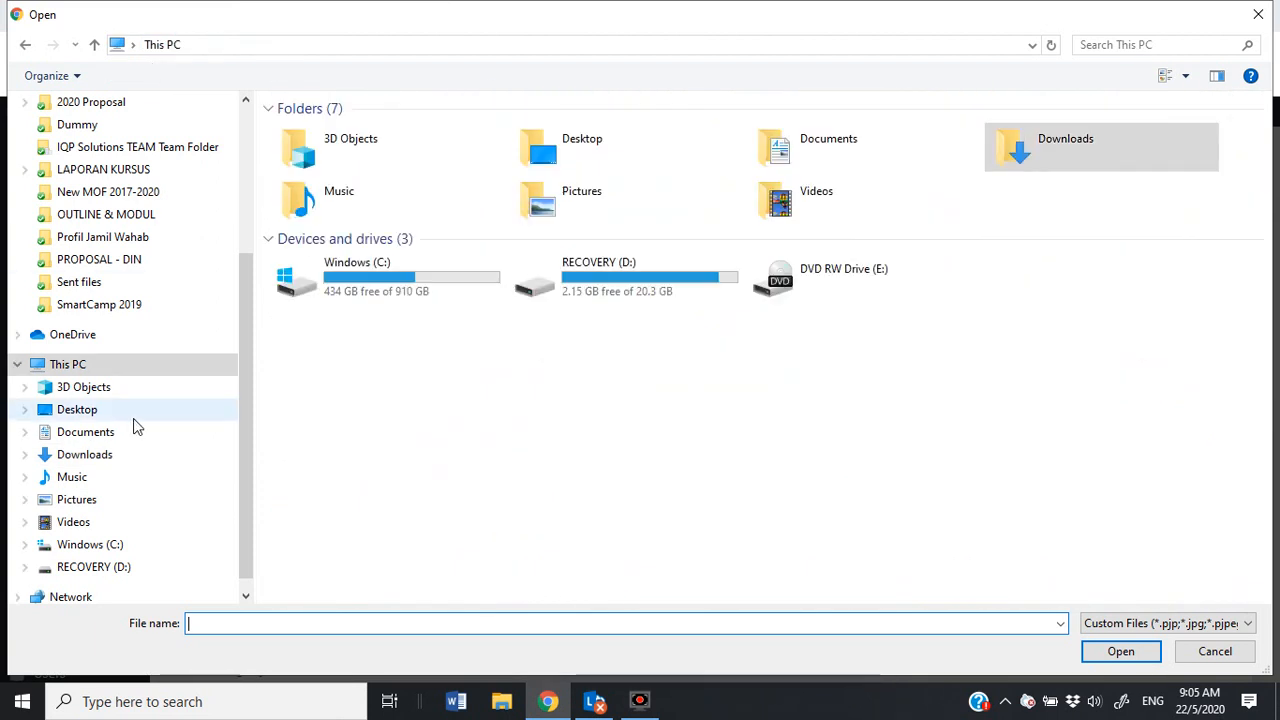
click(86, 411)
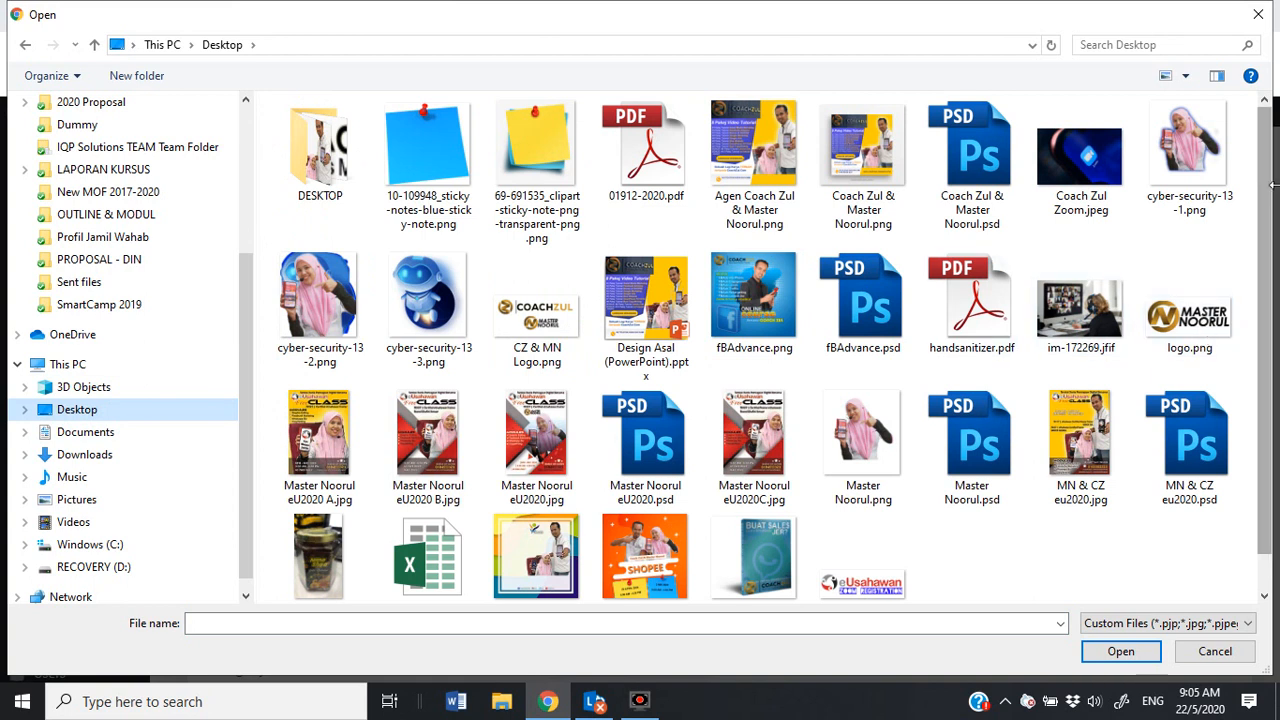
drag(1262, 177, 1265, 270)
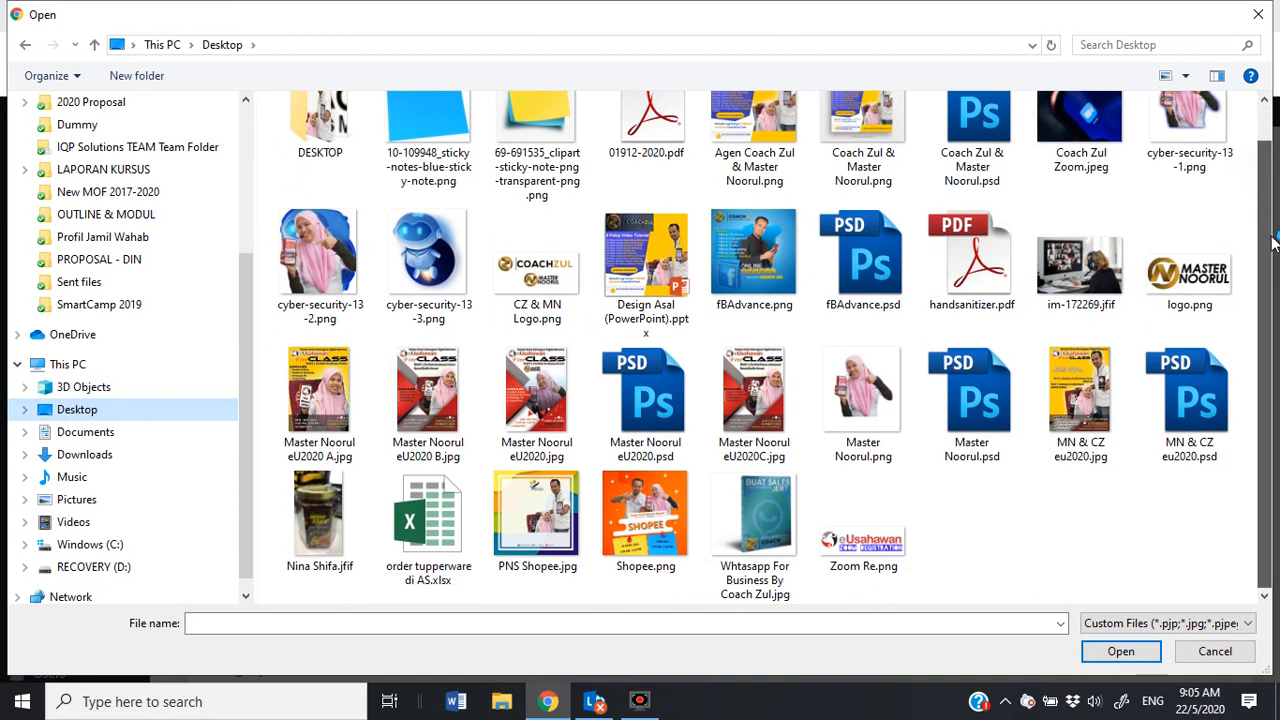
drag(1271, 210, 1269, 129)
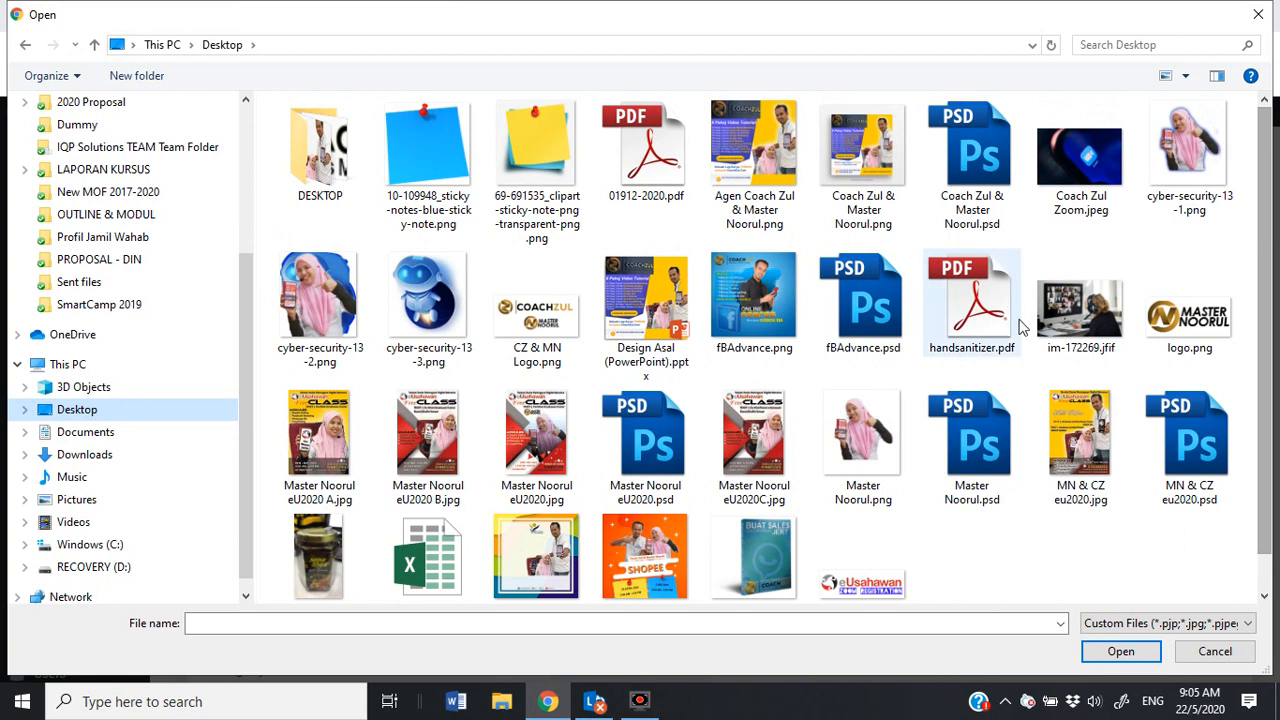
double_click(329, 149)
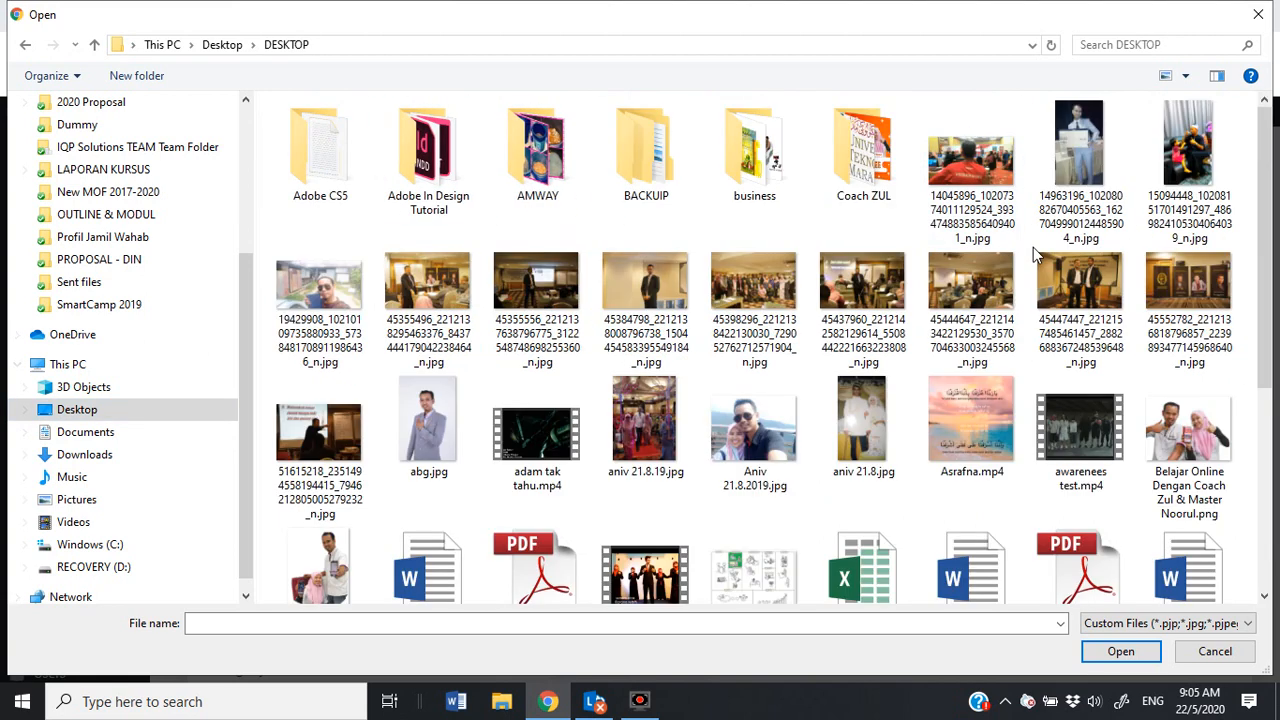
drag(1268, 147, 1277, 313)
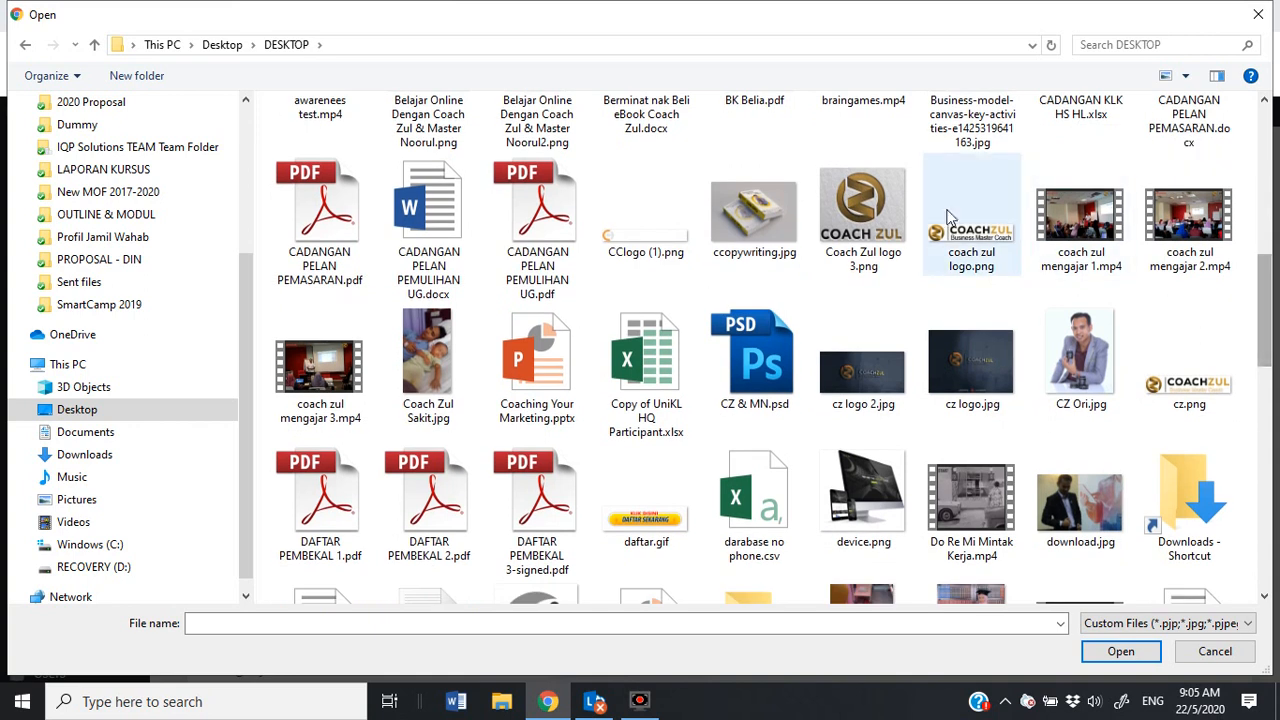
double_click(965, 238)
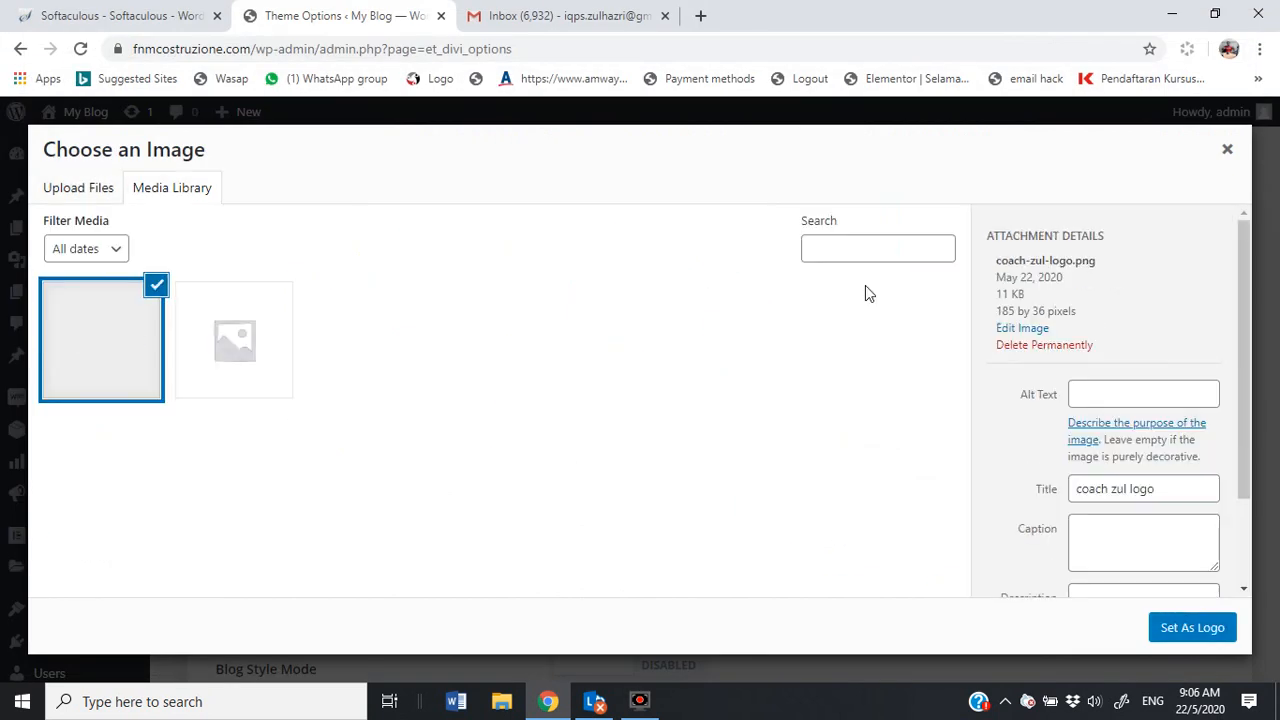
Step: Set the uploaded CoachZul image as the Divi logo and save the theme options
click(1192, 630)
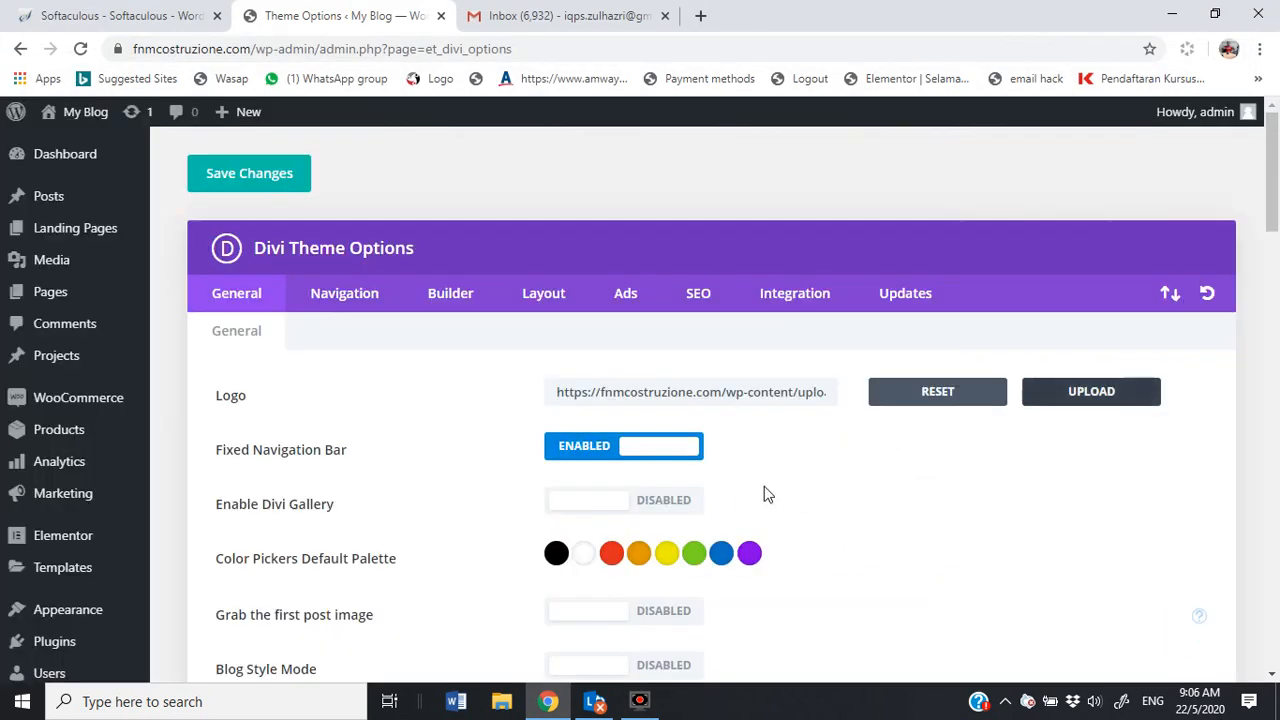
scroll(640, 410, down, 10)
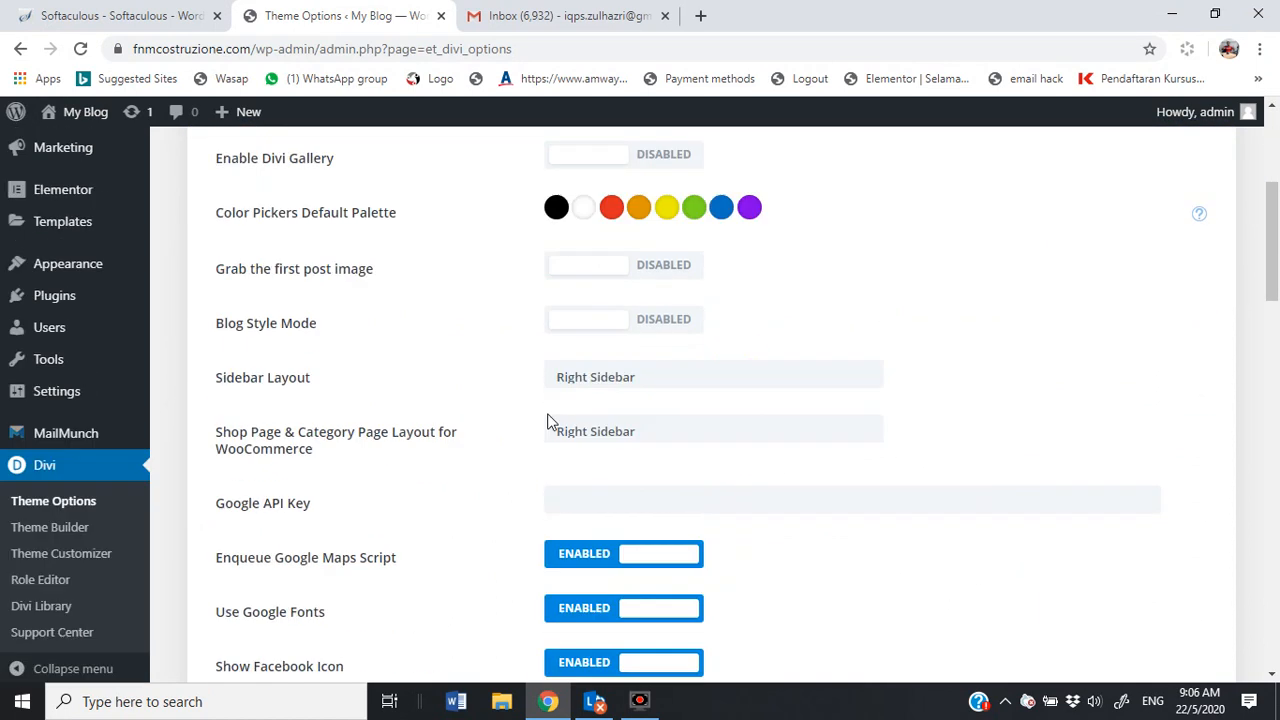
scroll(537, 434, down, 9)
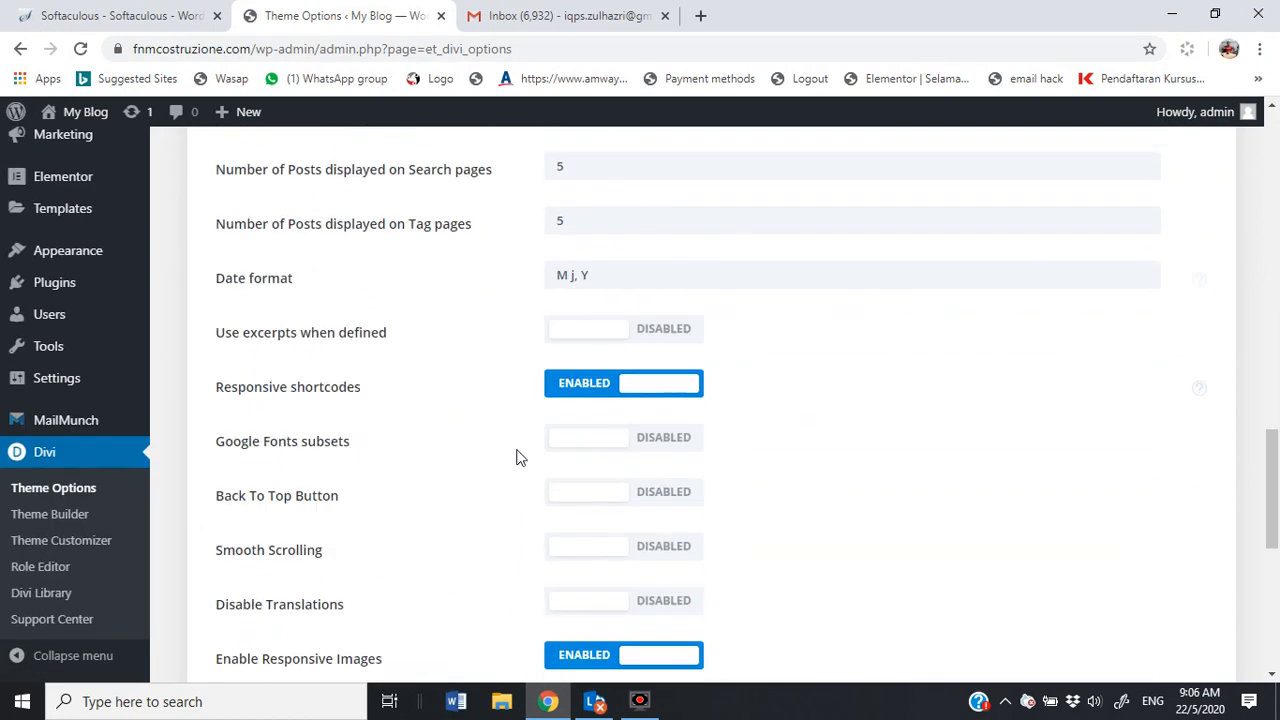
scroll(495, 495, down, 3)
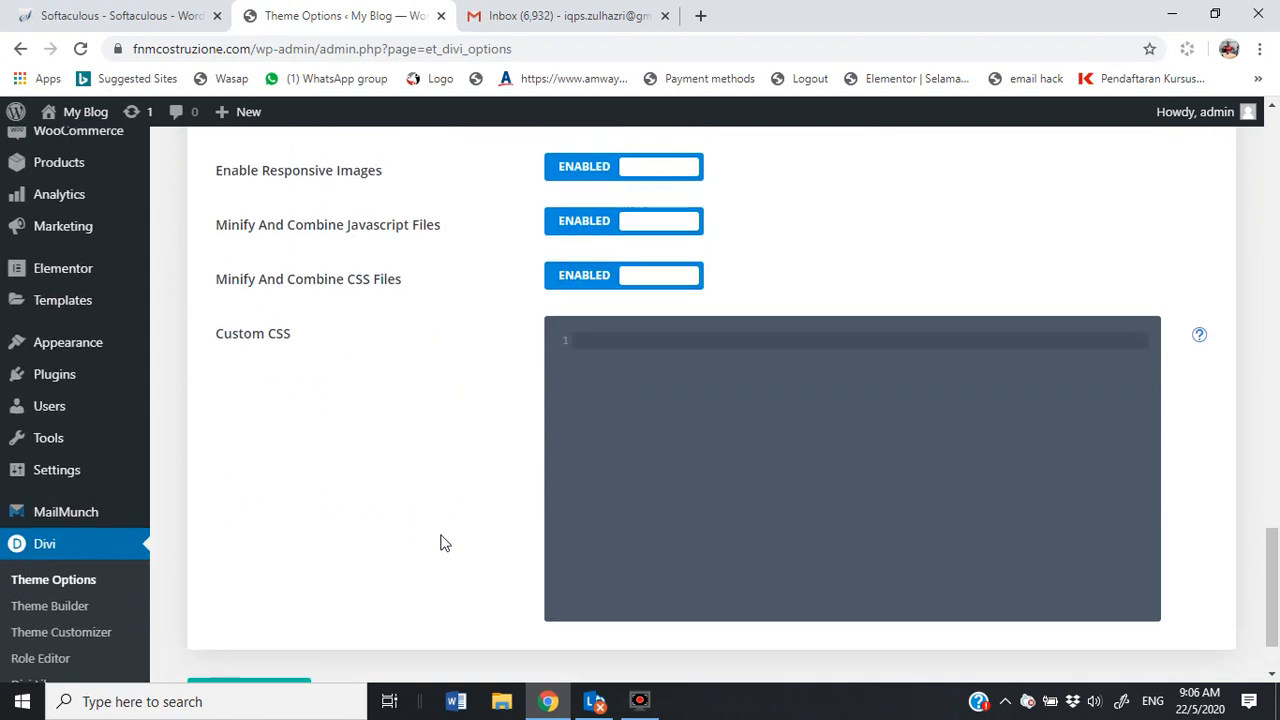
click(229, 608)
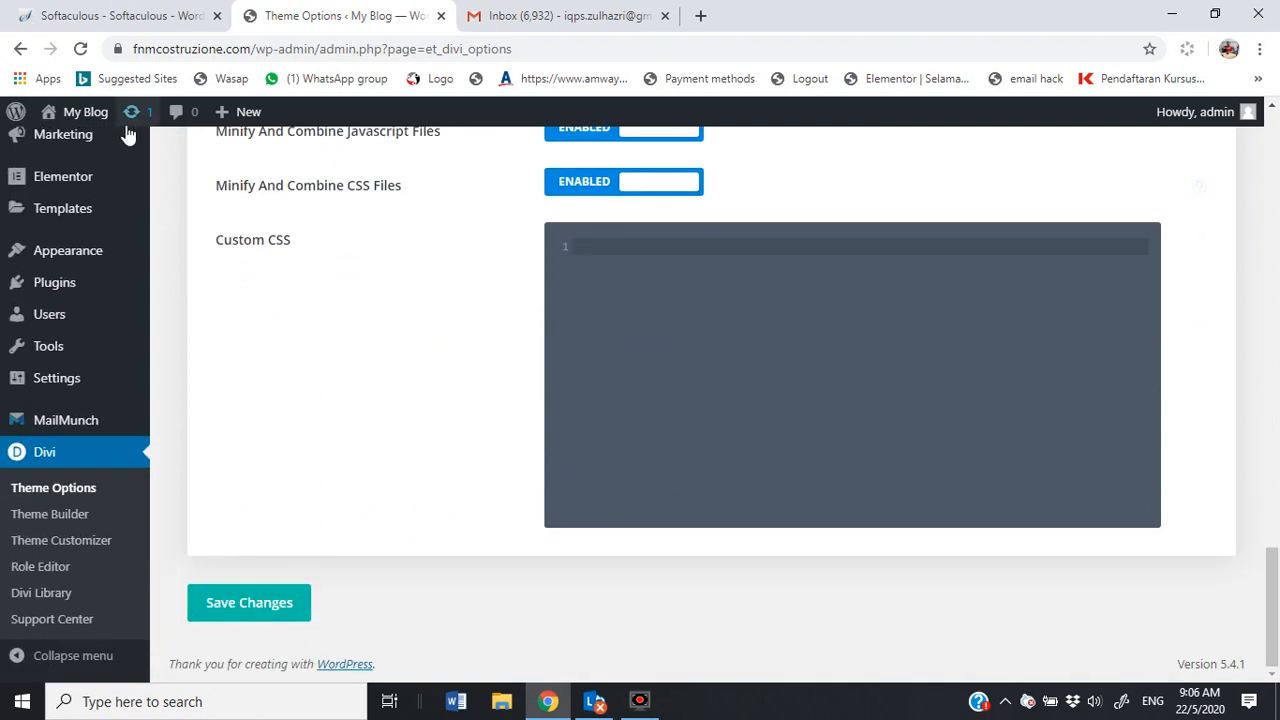
Step: View the live site in a new tab to see the COACHZUL logo in the header
mouse_move(70, 112)
right_click(62, 150)
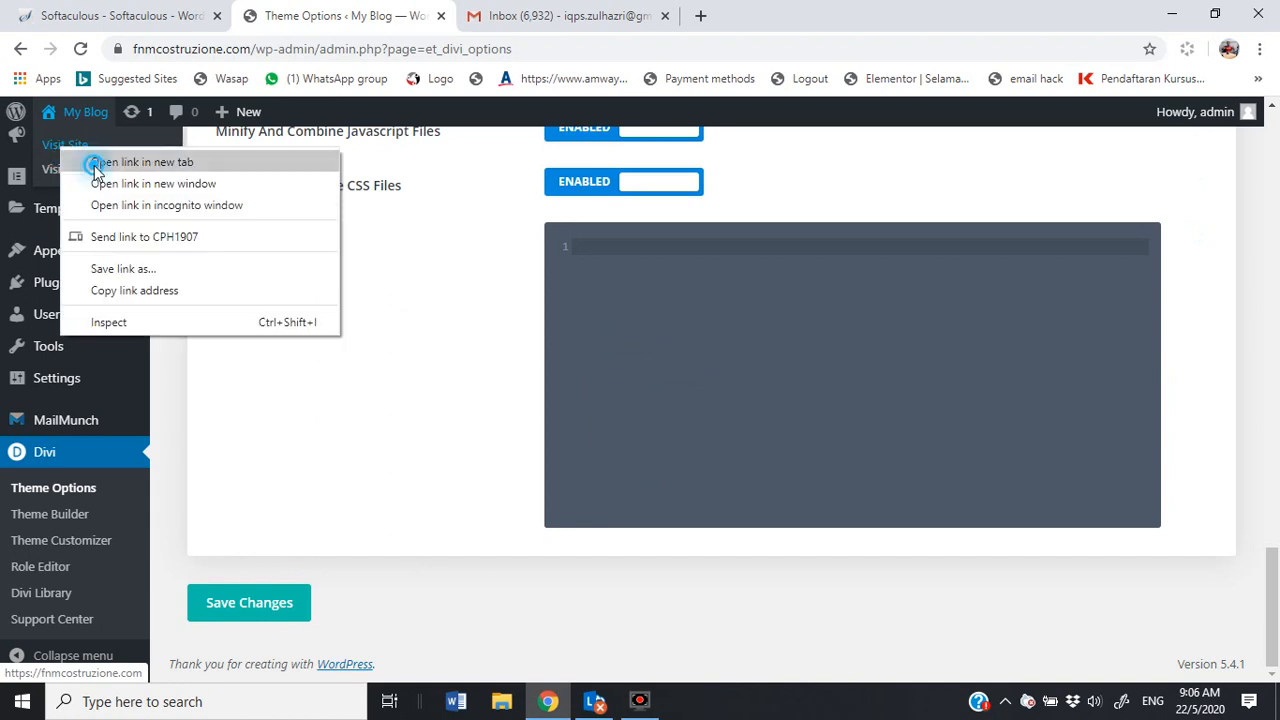
click(94, 162)
click(520, 20)
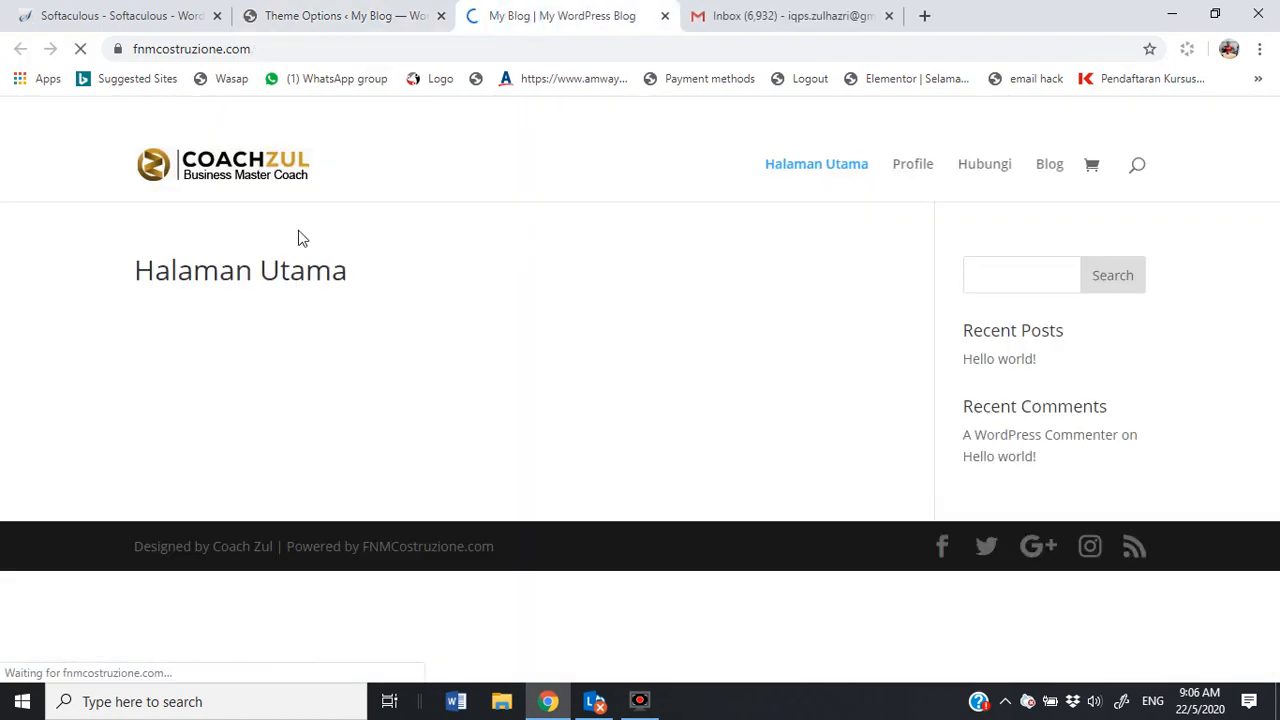
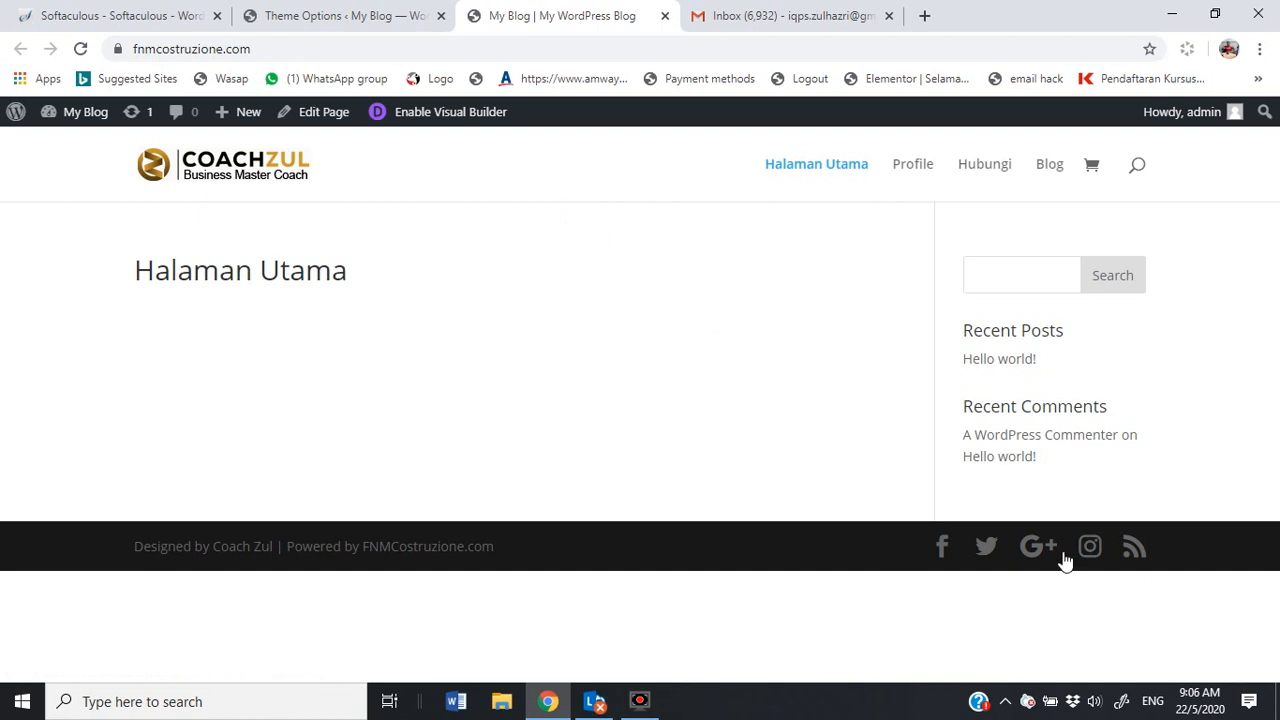
Step: Switch back to the Divi Theme Options browser tab from the live site
click(380, 17)
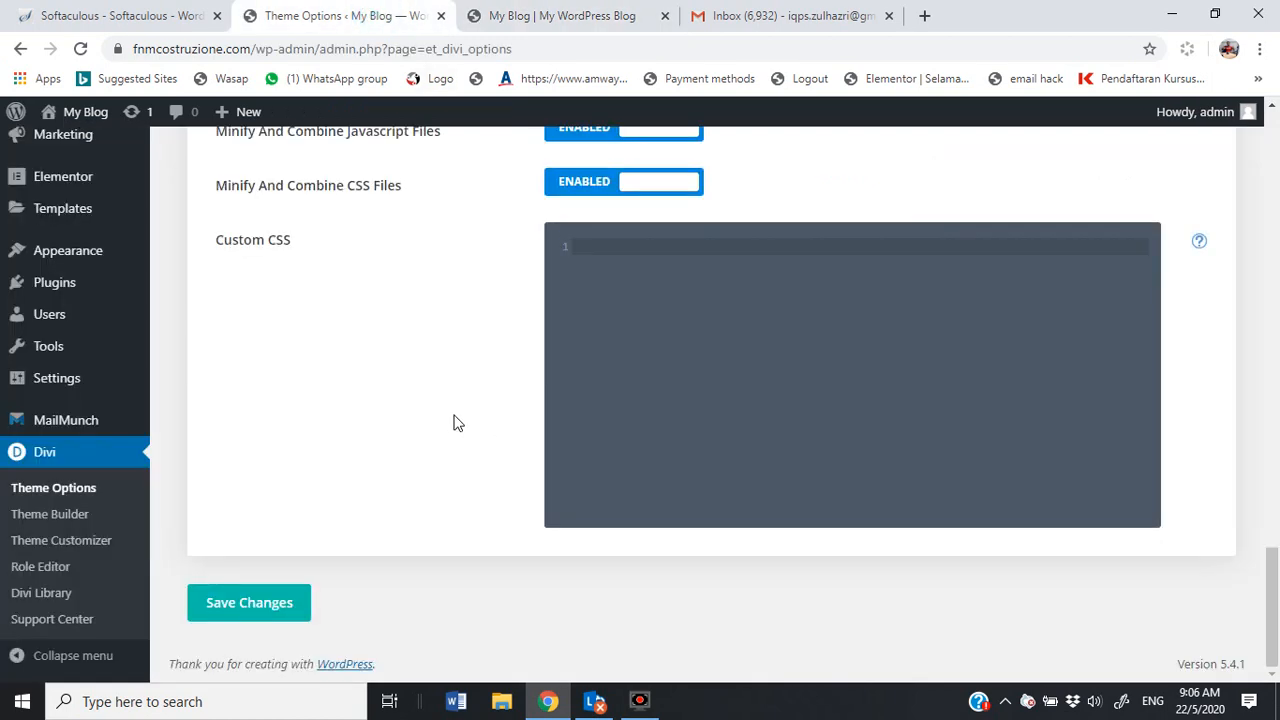
Step: Point the Facebook and Instagram profile URLs to the coachzul accounts and save the theme options
scroll(460, 422, up, 4)
scroll(446, 425, up, 15)
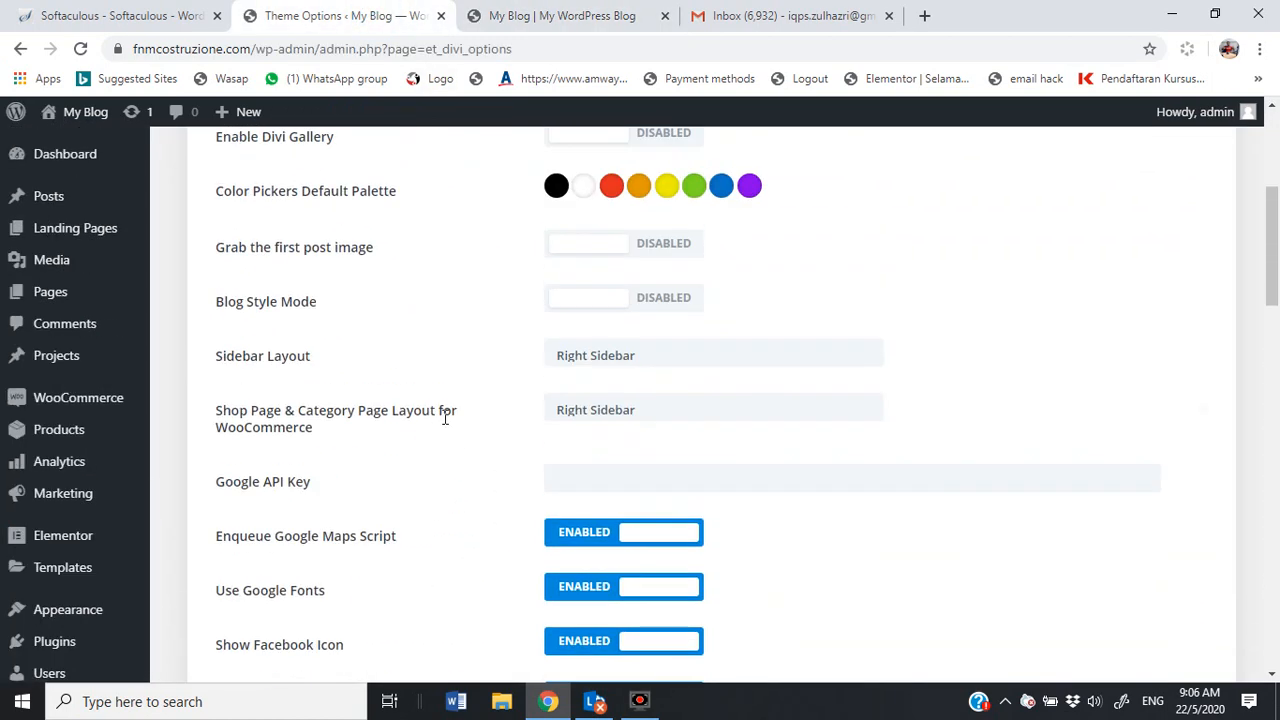
scroll(445, 417, up, 2)
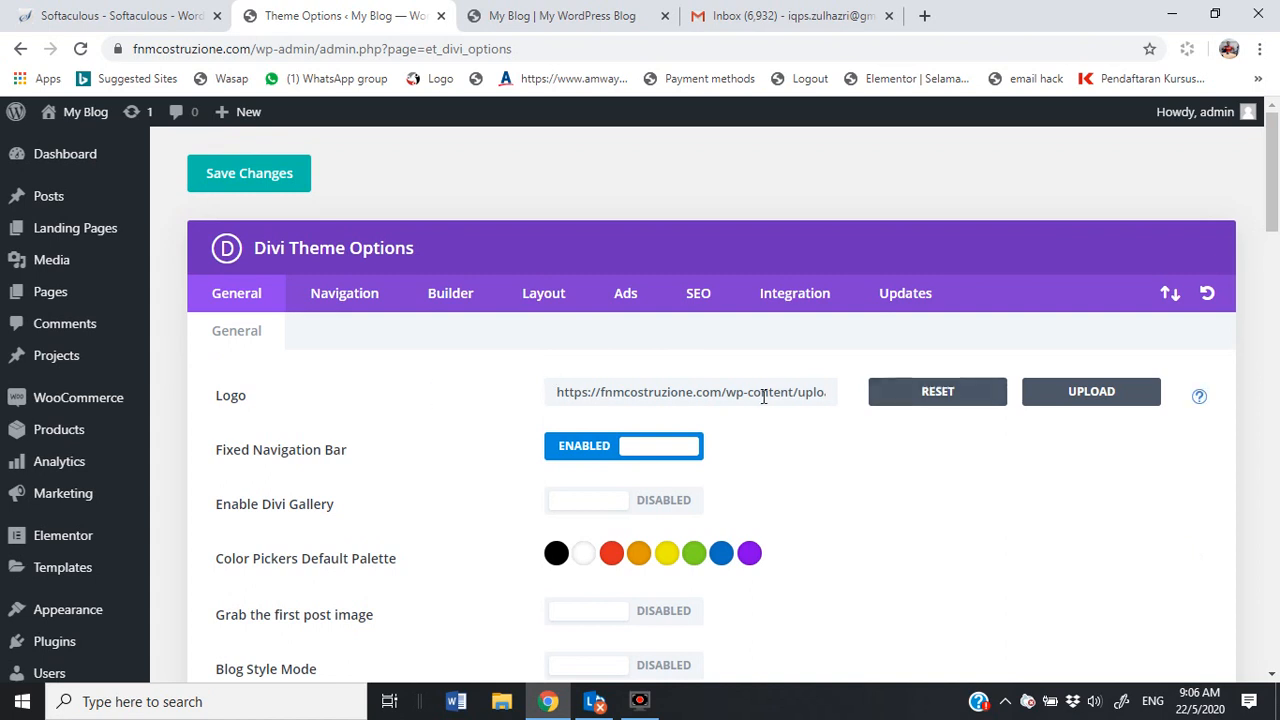
scroll(750, 415, down, 8)
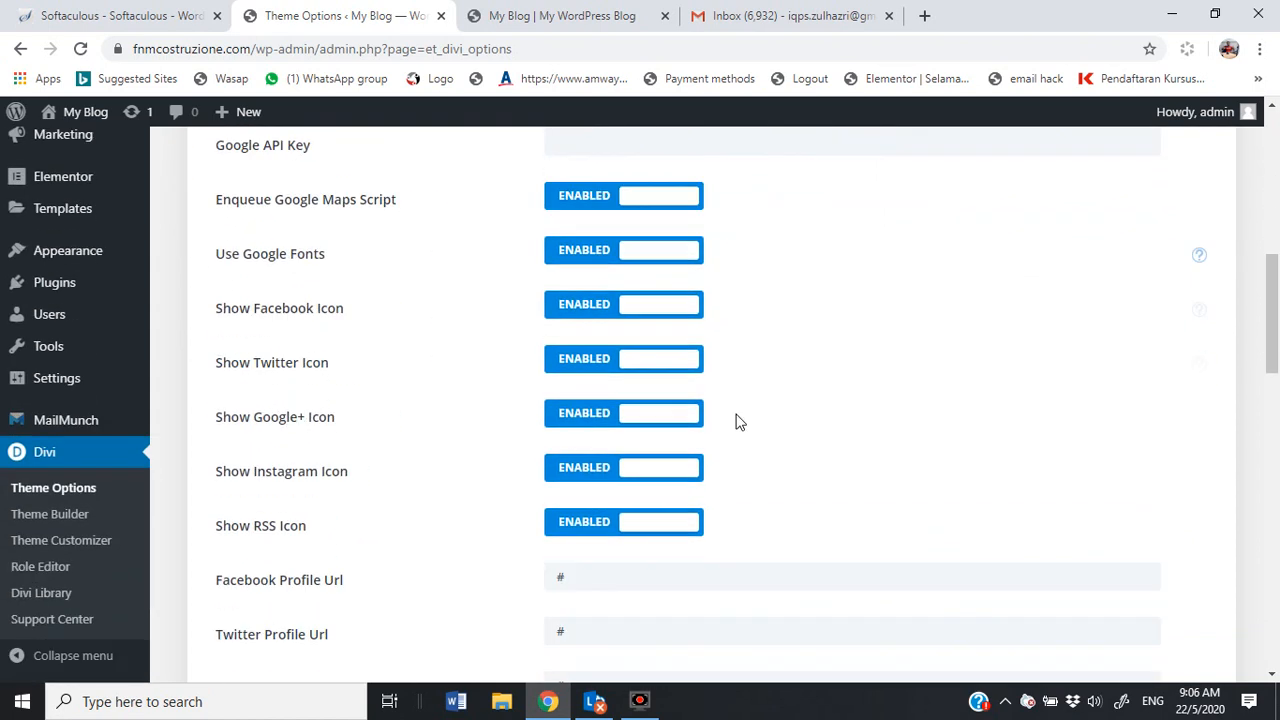
scroll(430, 460, down, 1)
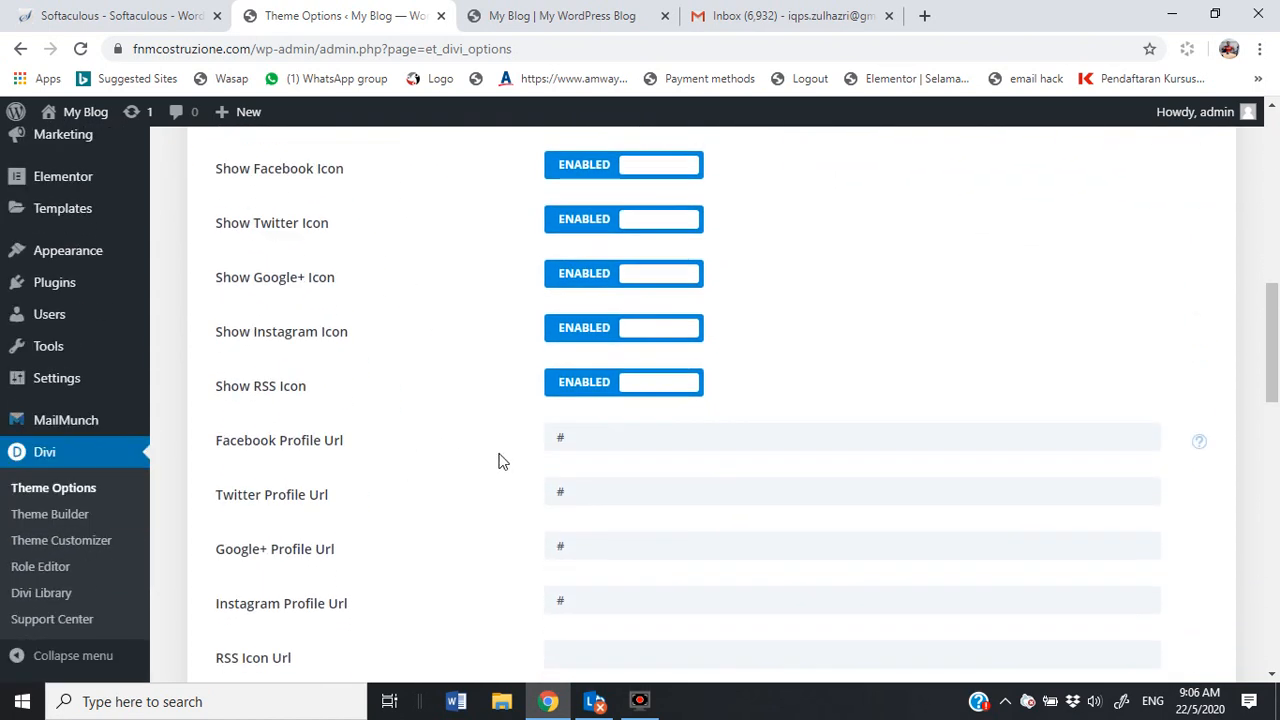
drag(575, 438, 516, 441)
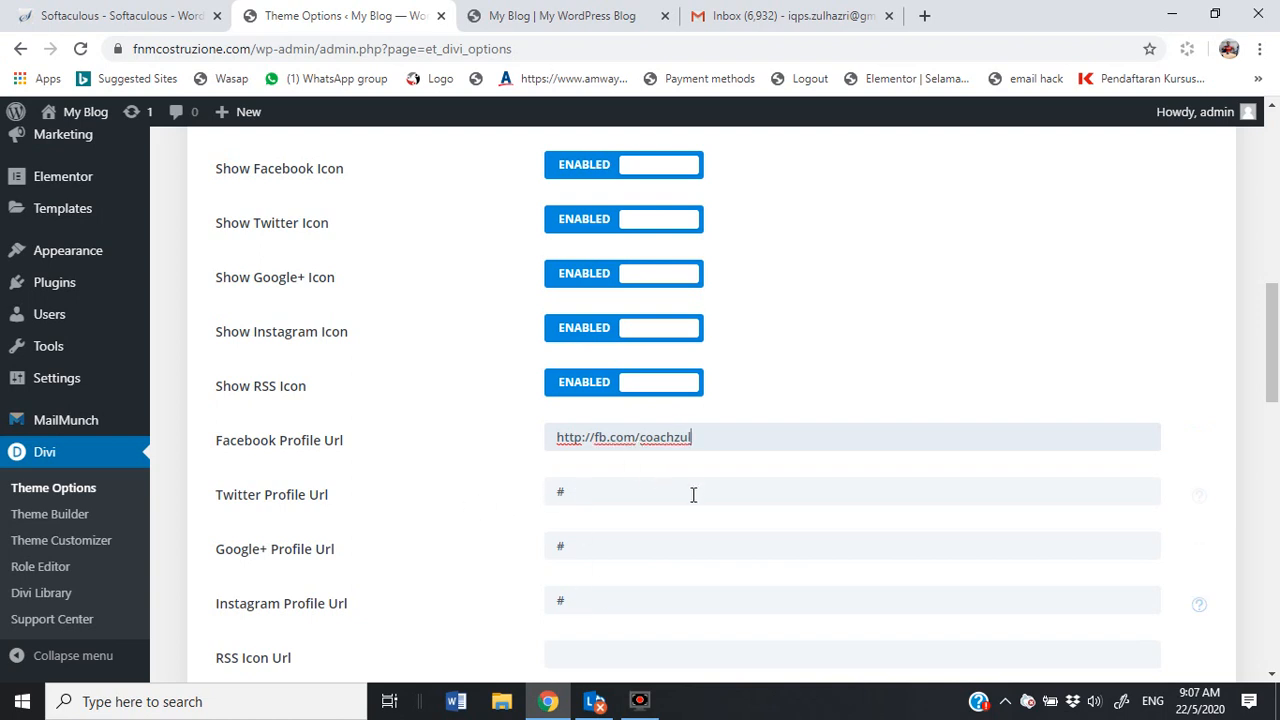
drag(706, 430, 505, 438)
key(ctrl+c)
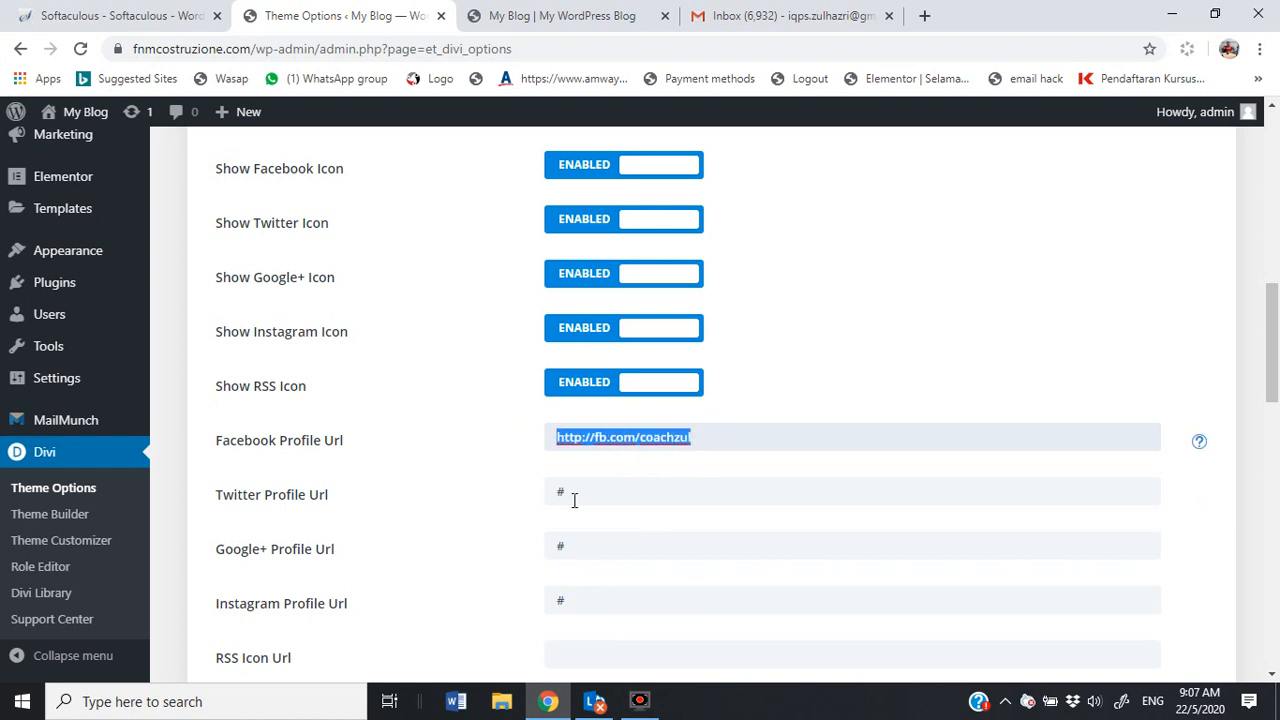
drag(586, 600, 489, 621)
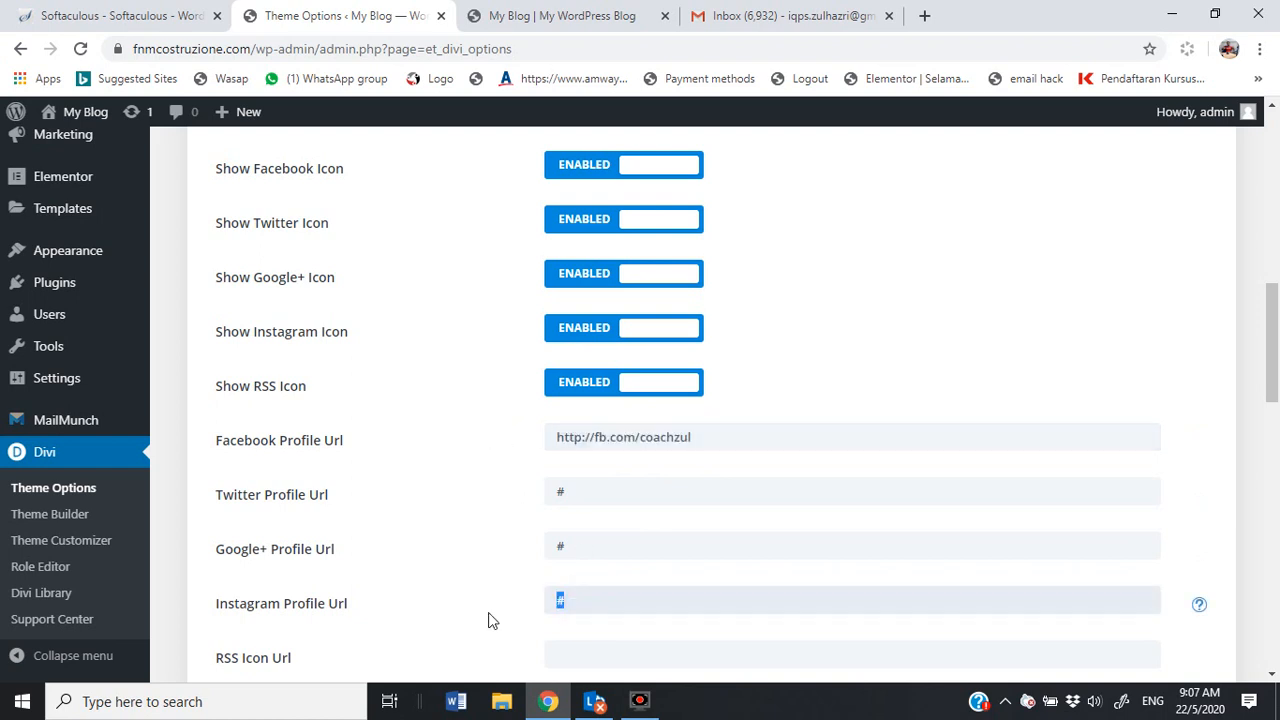
key(ctrl+v)
double_click(603, 601)
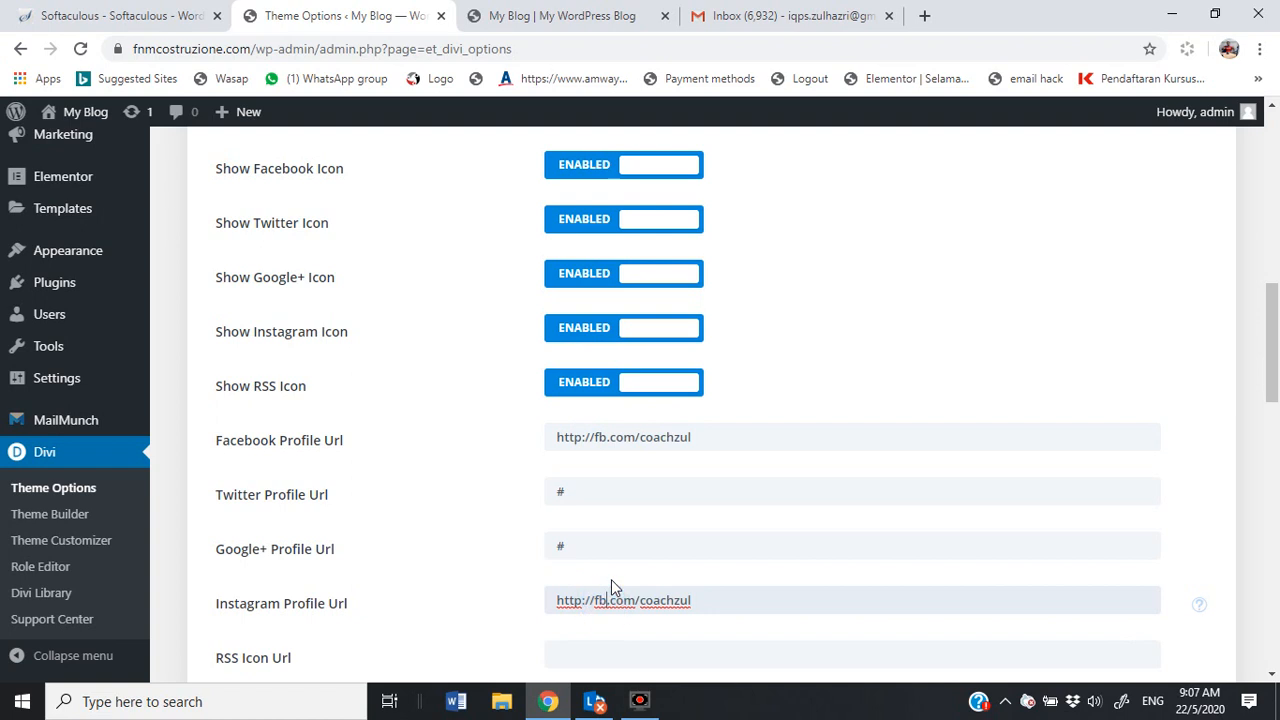
key(BackSpace)
text(instagram)
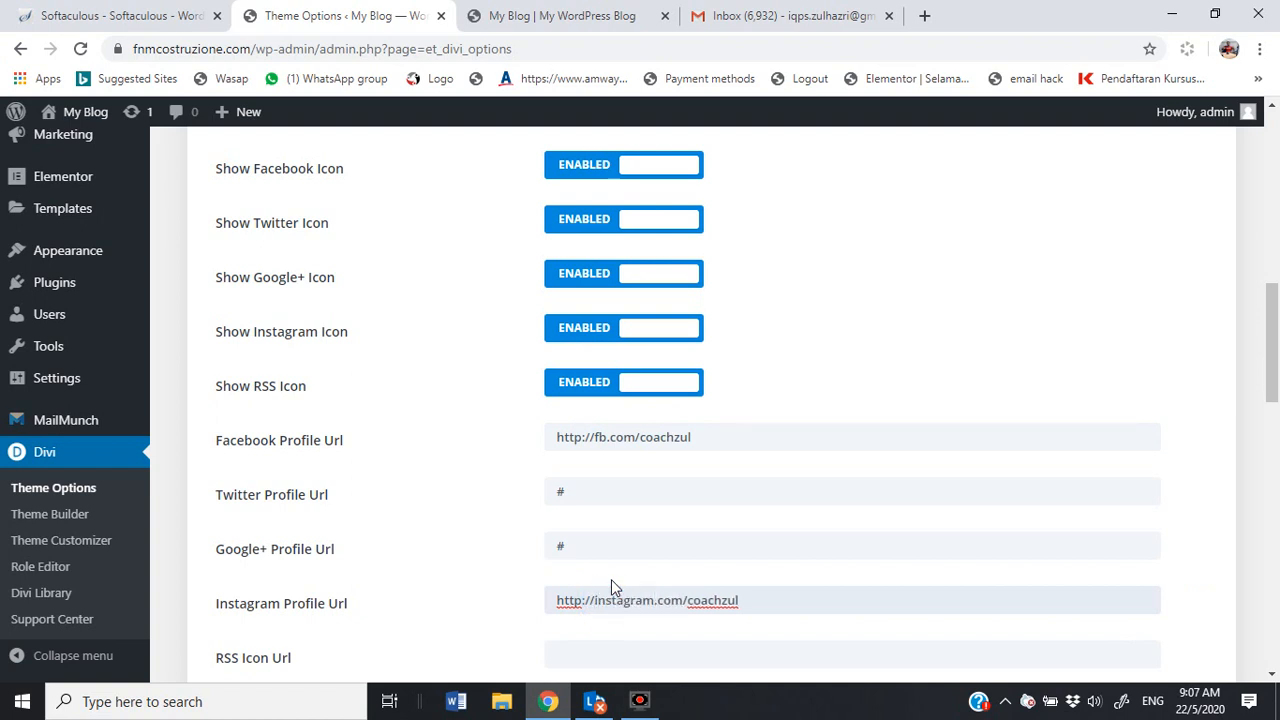
scroll(770, 588, down, 3)
scroll(490, 560, down, 10)
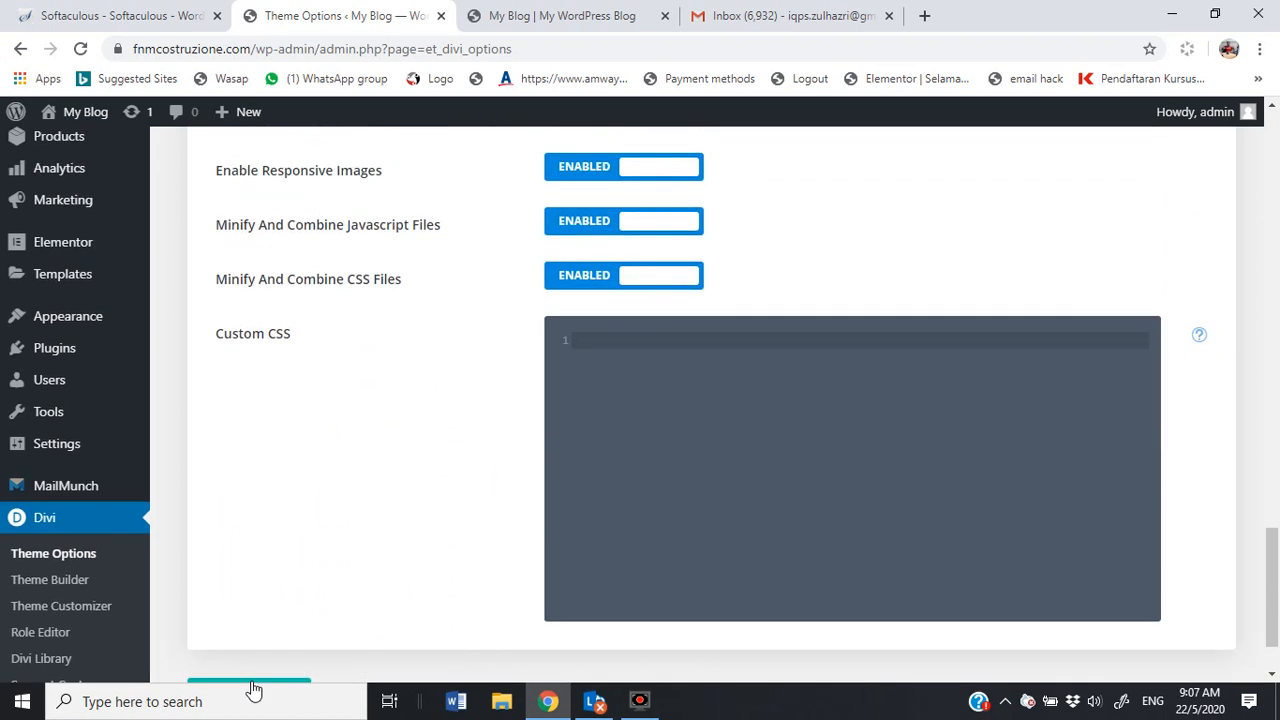
scroll(252, 684, down, 2)
click(280, 610)
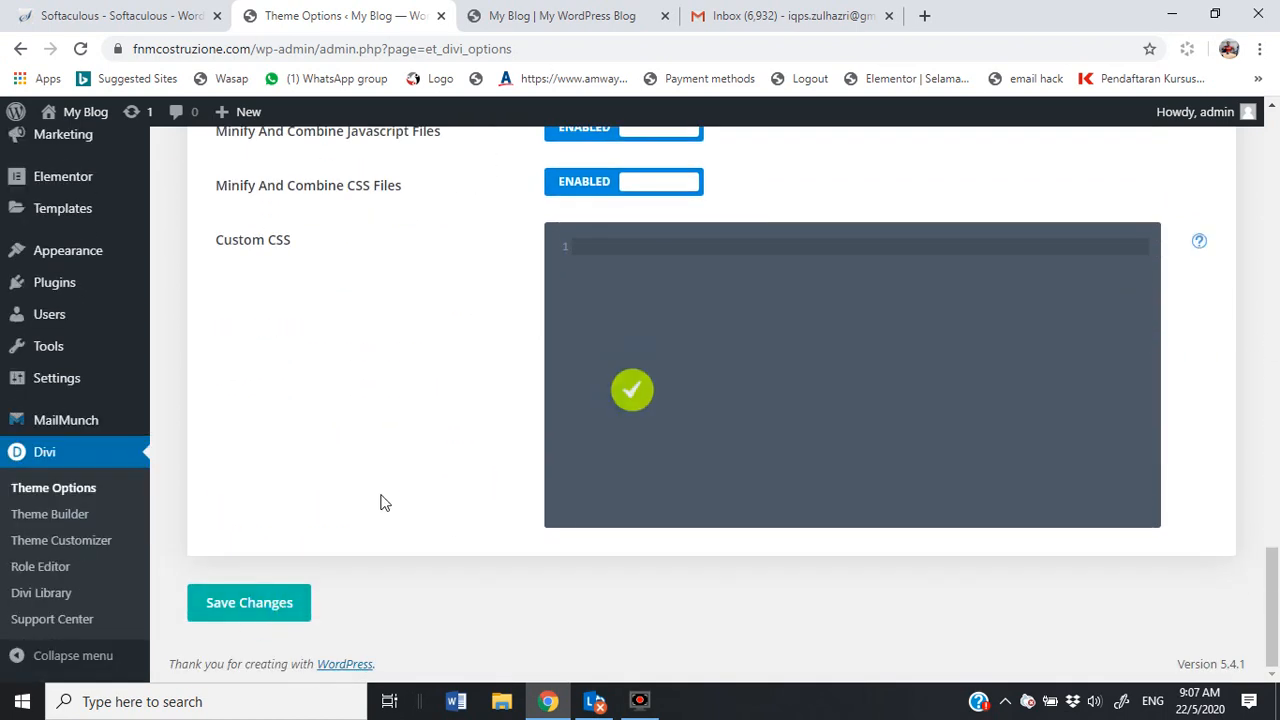
Step: Clear the '#' placeholders from the Twitter and Google+ profile URLs and save again
scroll(380, 500, up, 12)
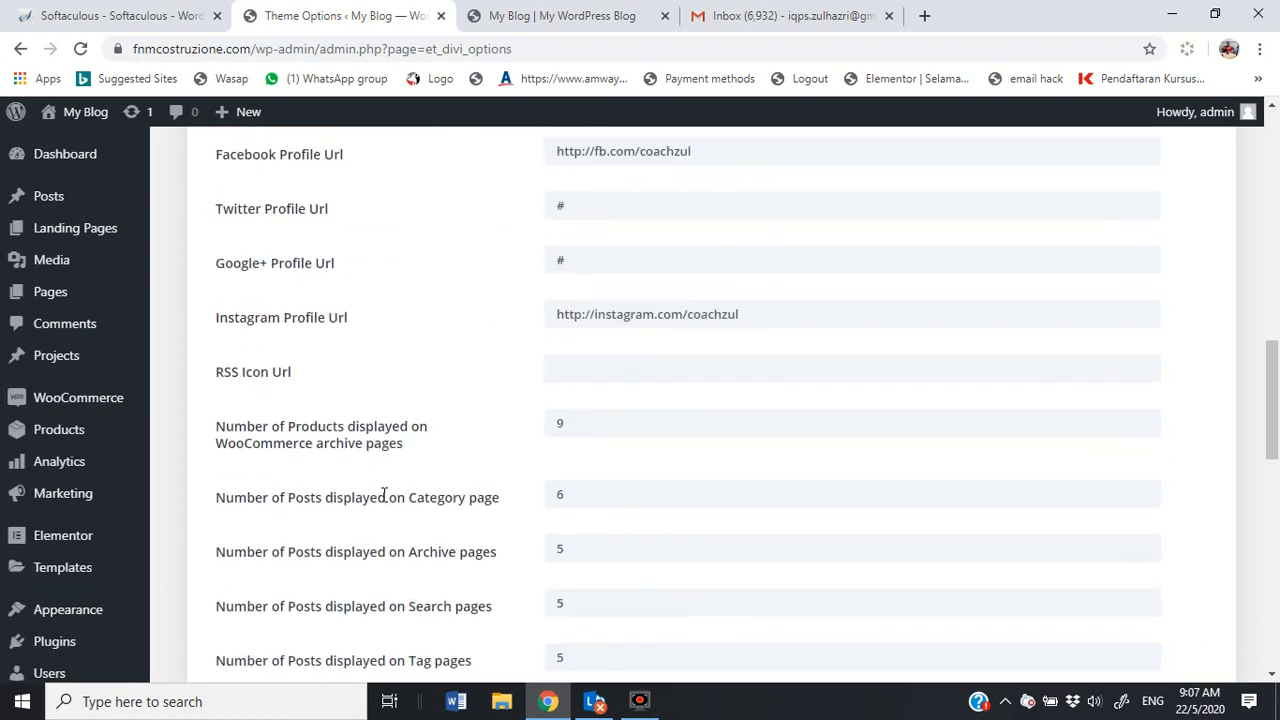
scroll(383, 495, up, 3)
click(584, 415)
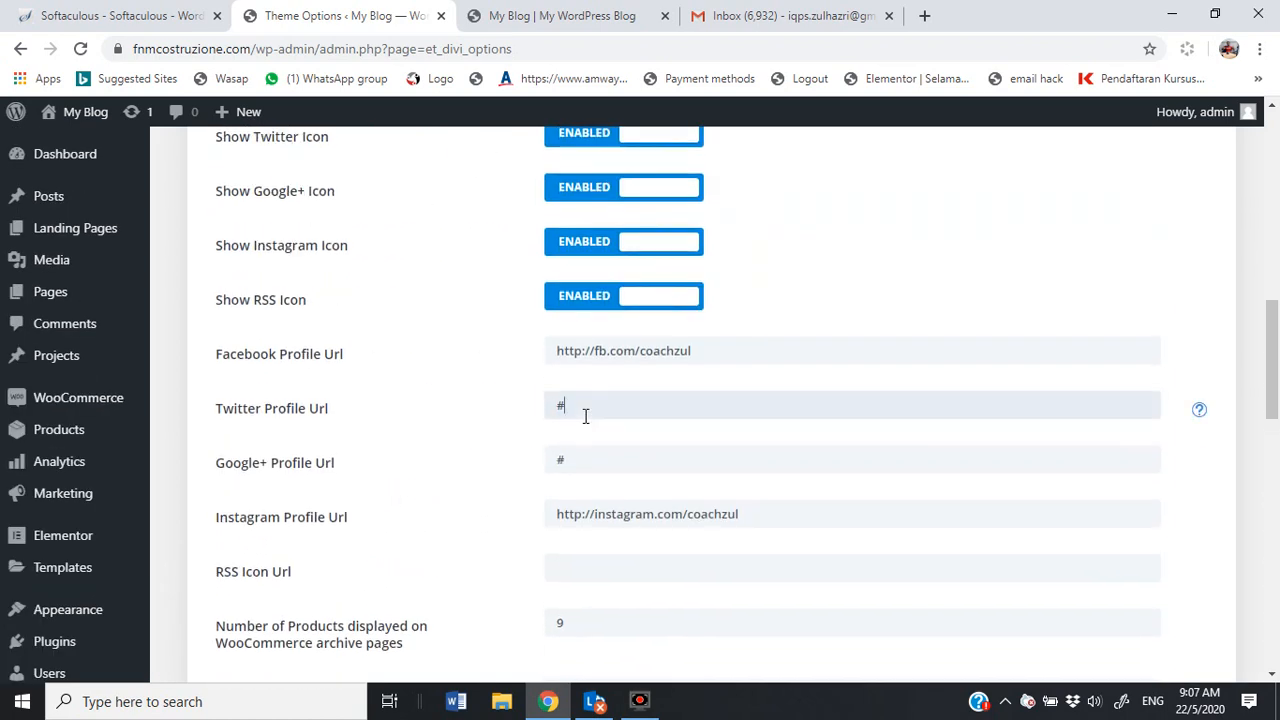
click(587, 457)
key(BackSpace)
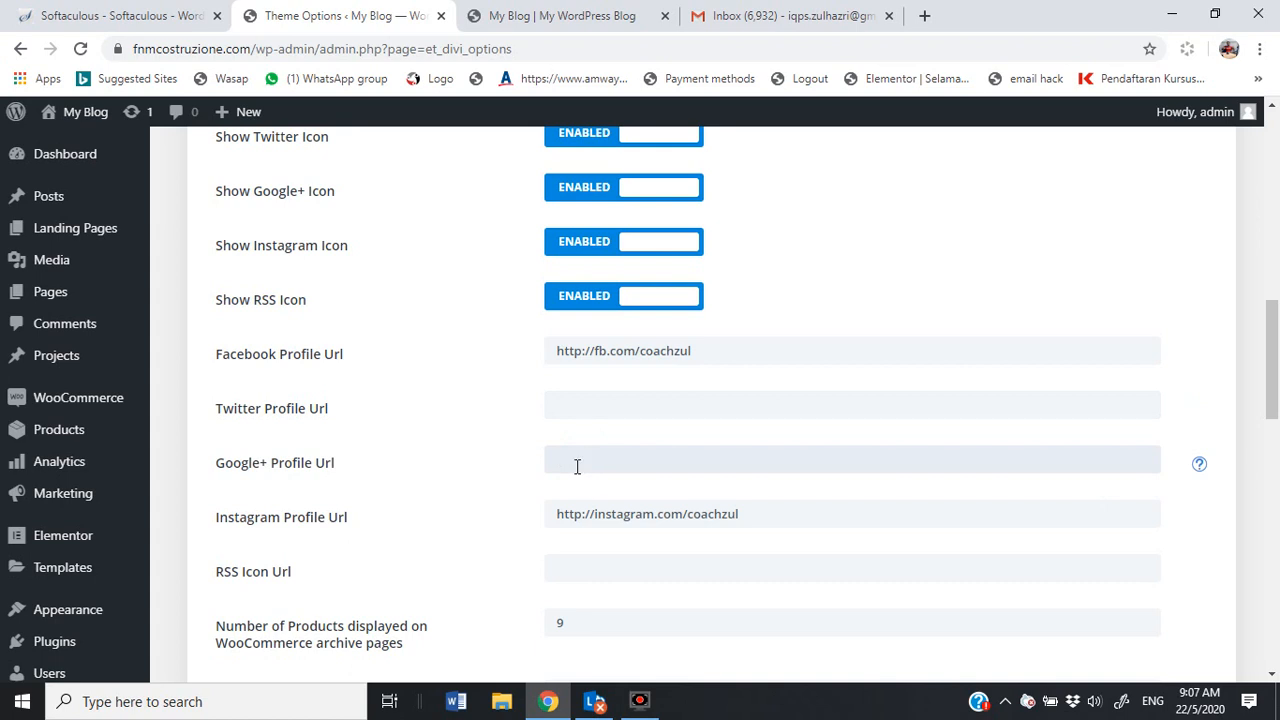
scroll(514, 434, down, 2)
scroll(465, 490, down, 10)
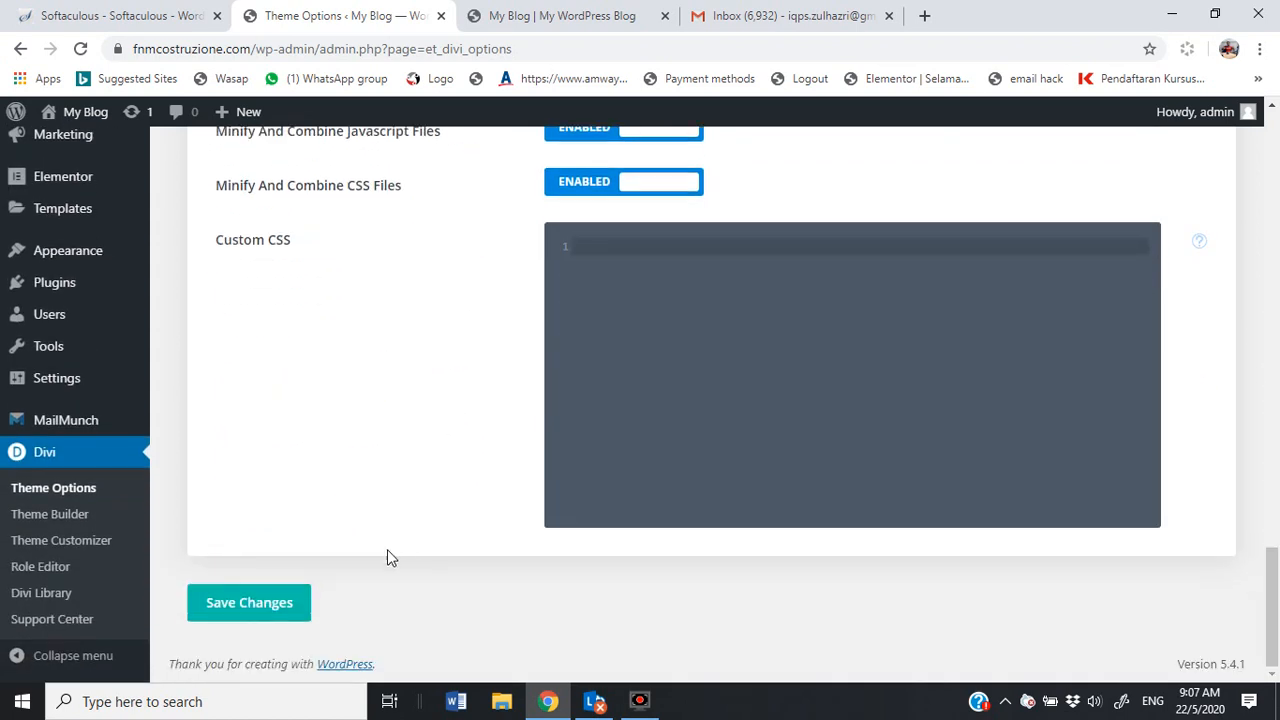
click(257, 607)
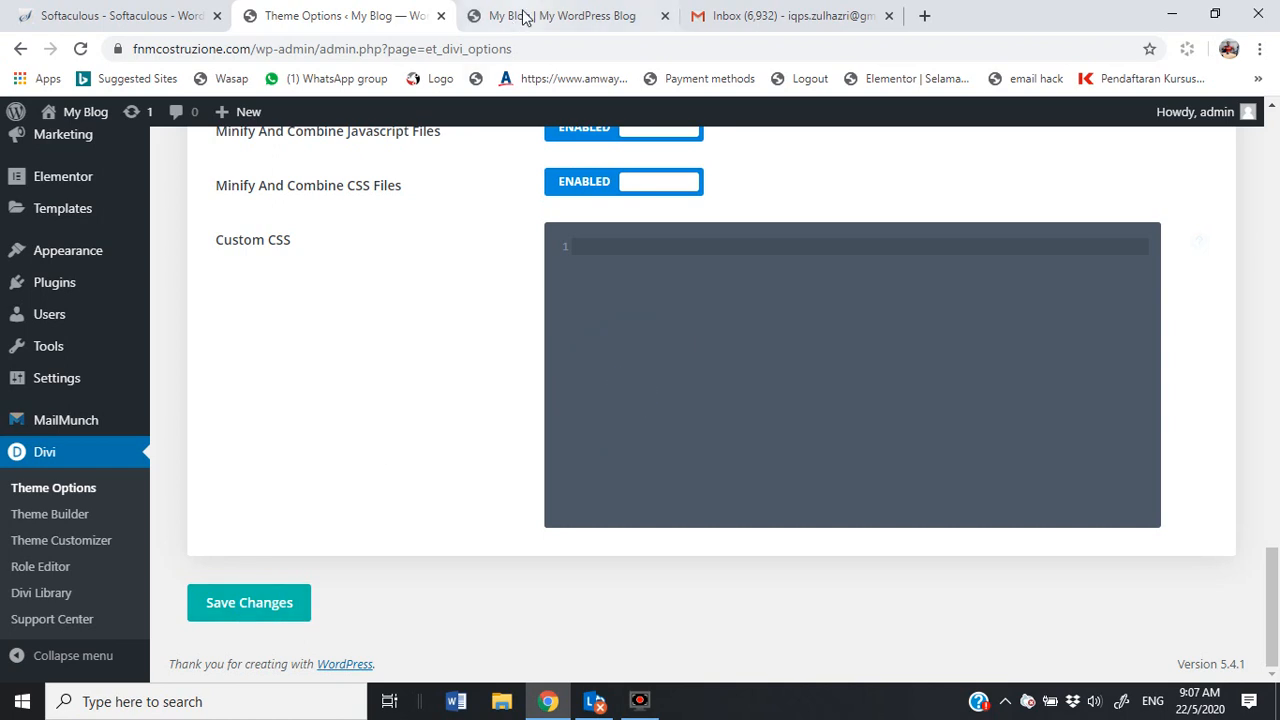
click(518, 17)
Step: Reload the homepage, test the footer Instagram icon, then close the Instagram tab and scroll Theme Options to the top
click(81, 49)
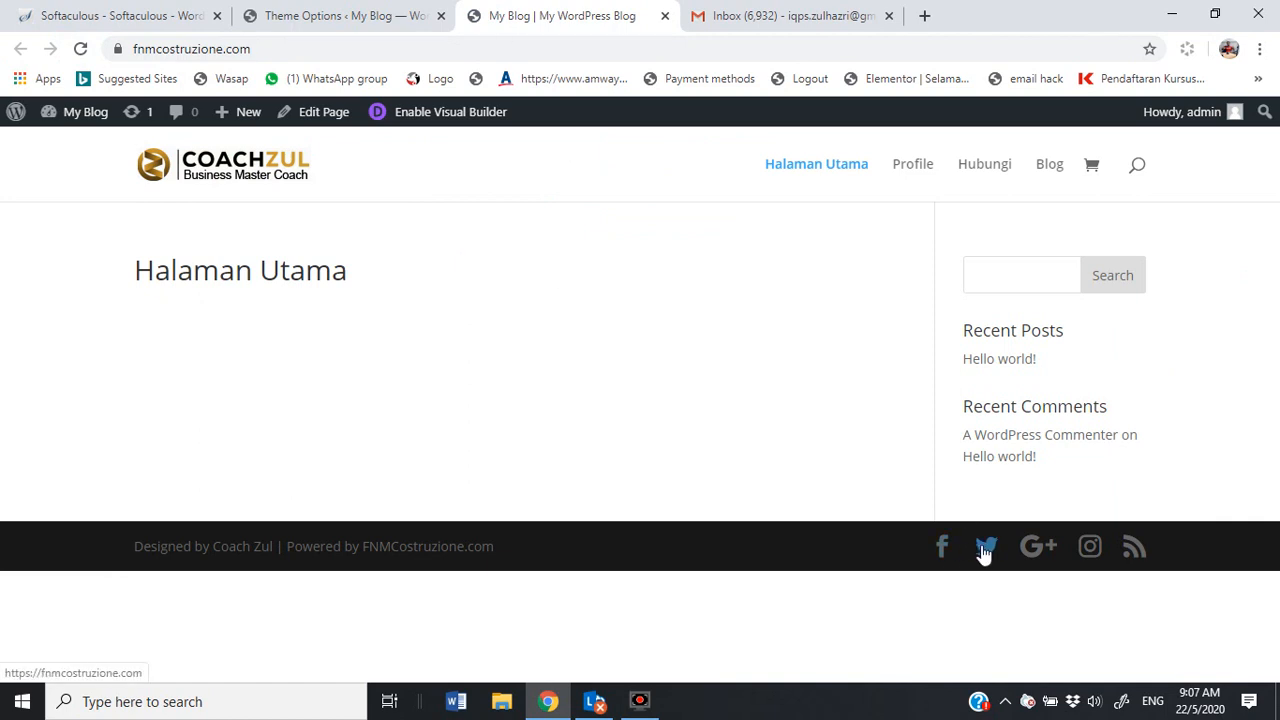
click(1090, 554)
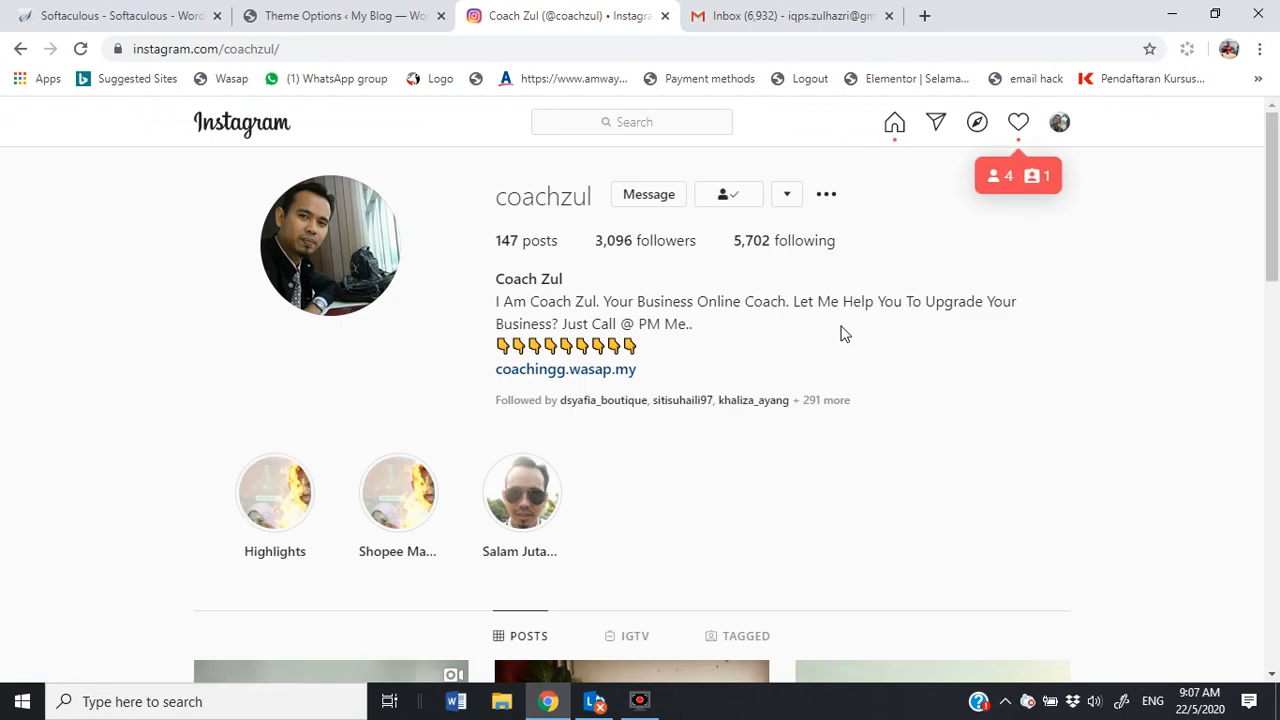
click(665, 15)
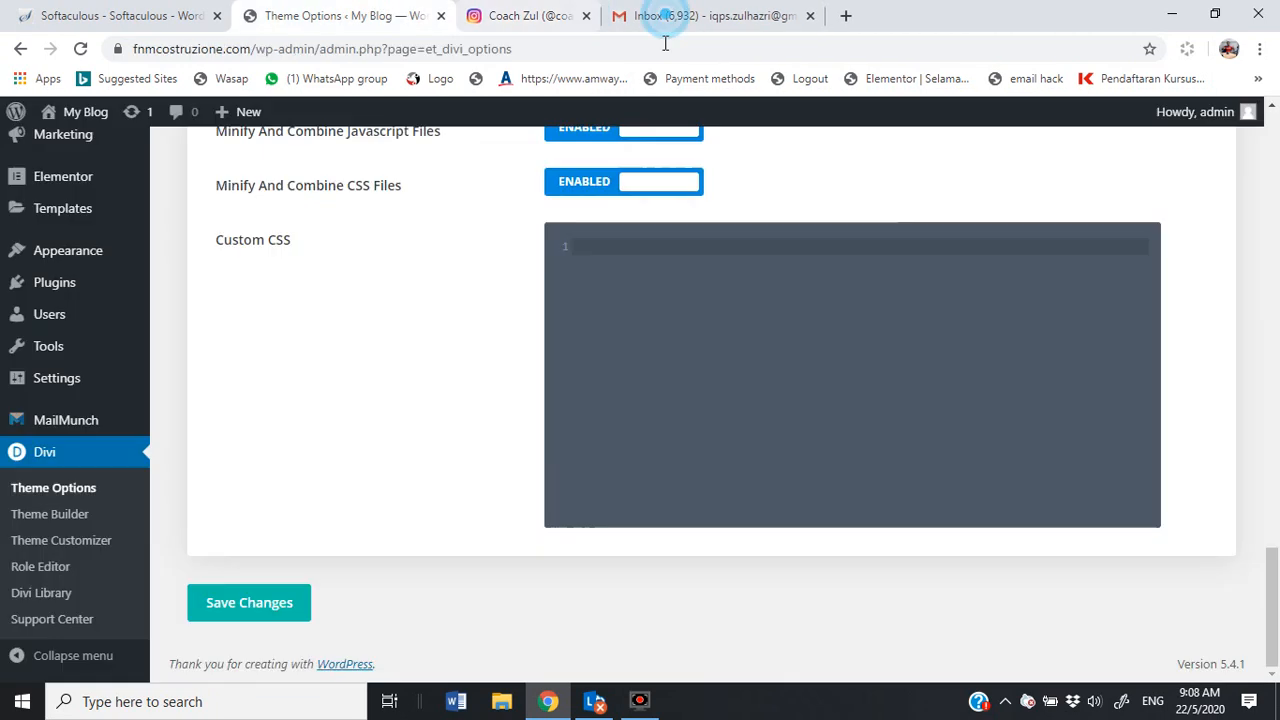
scroll(529, 345, up, 9)
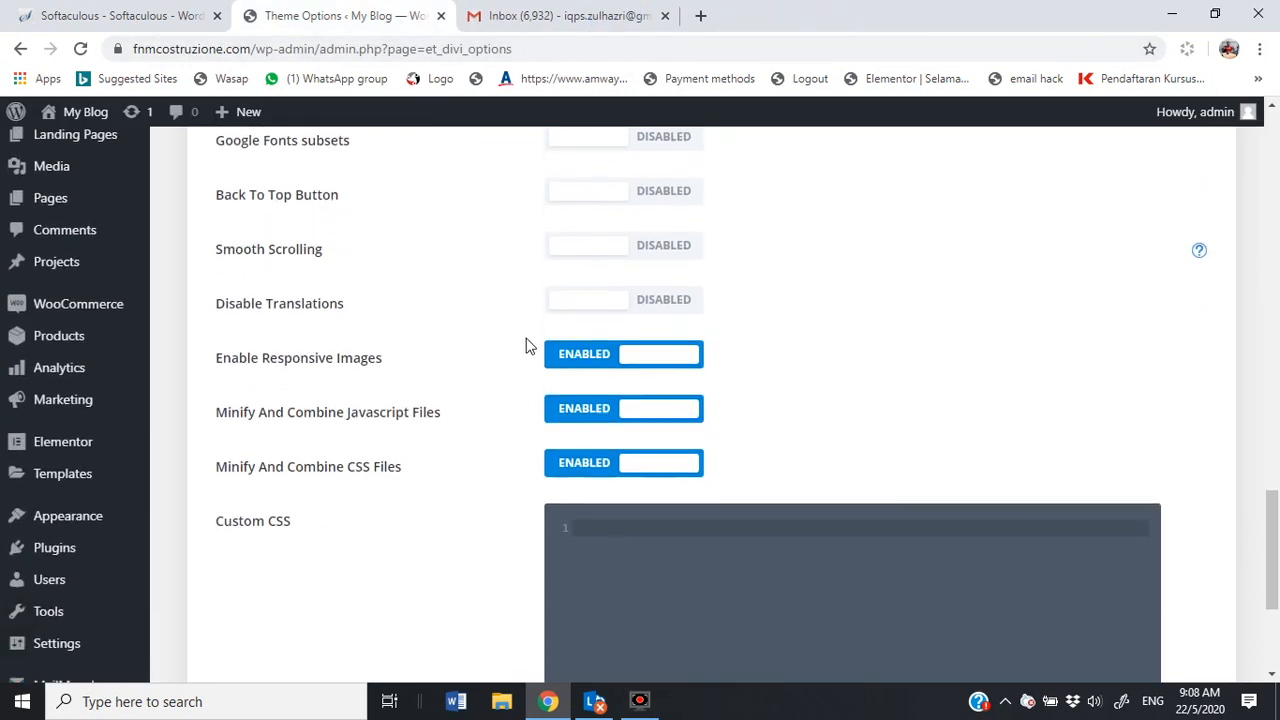
scroll(529, 345, up, 10)
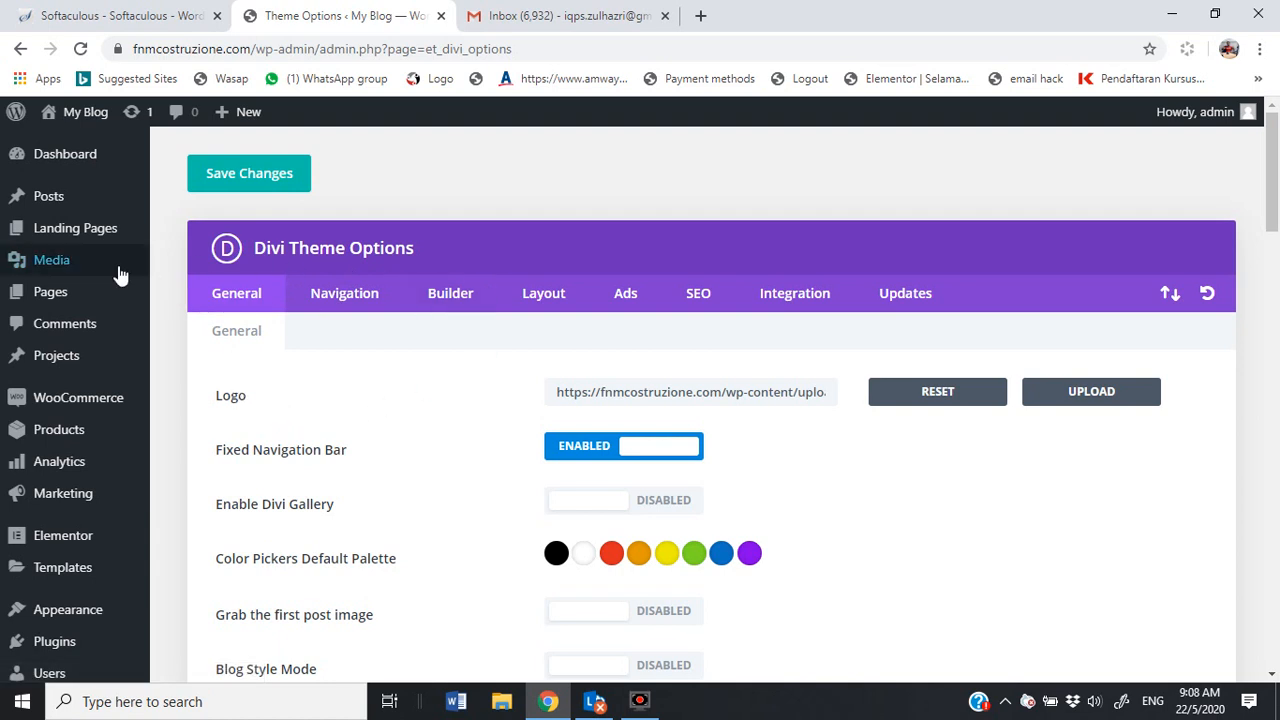
Step: From Pages > All Pages, open Halaman Utama and launch it in Elementor
click(48, 291)
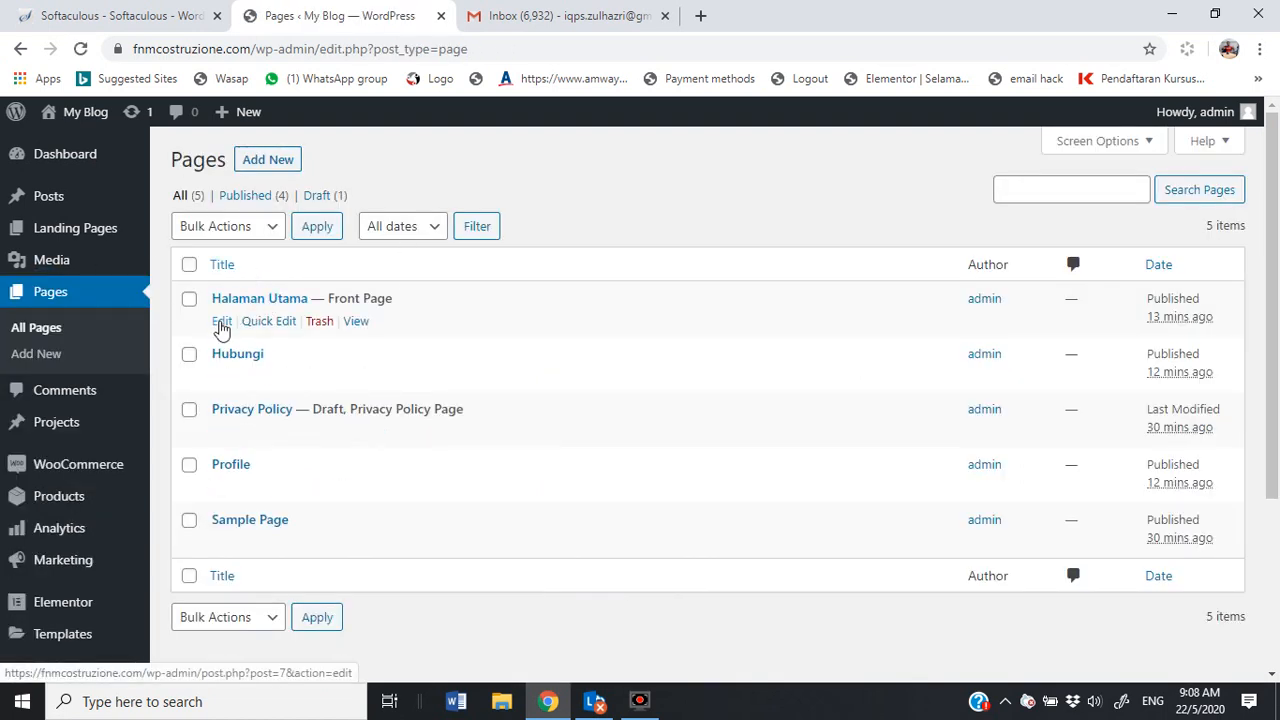
click(221, 323)
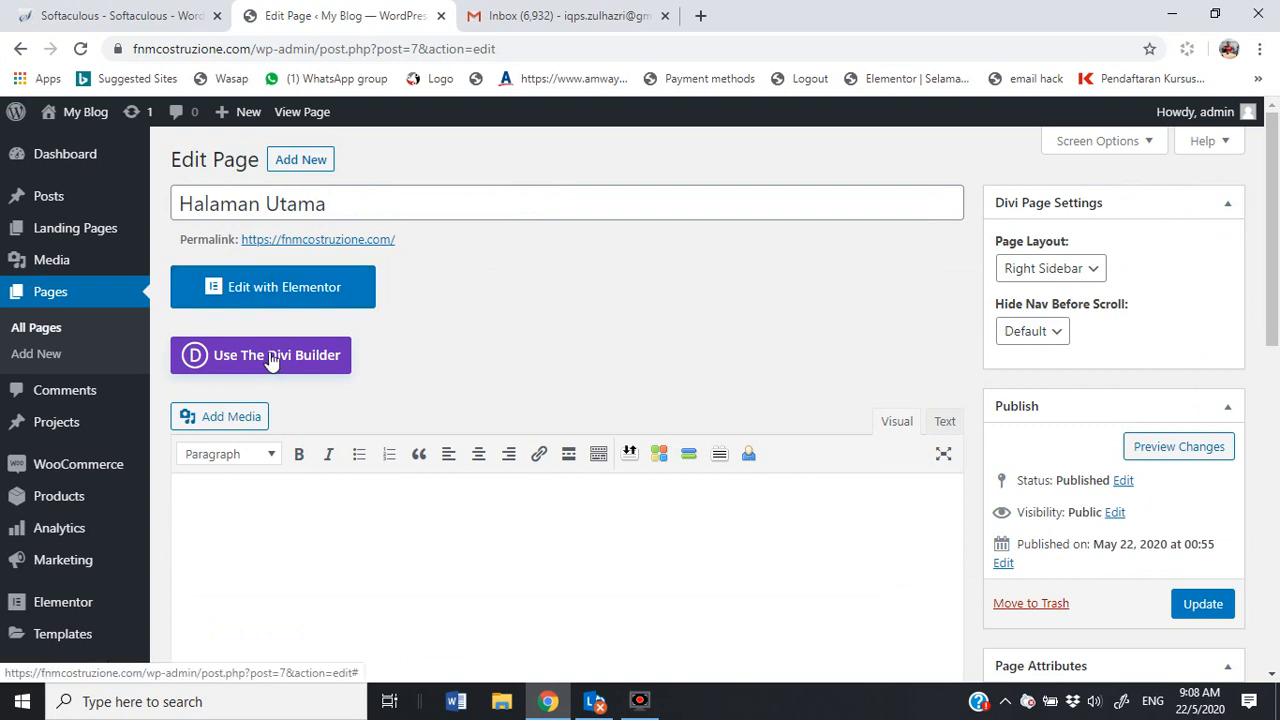
click(240, 292)
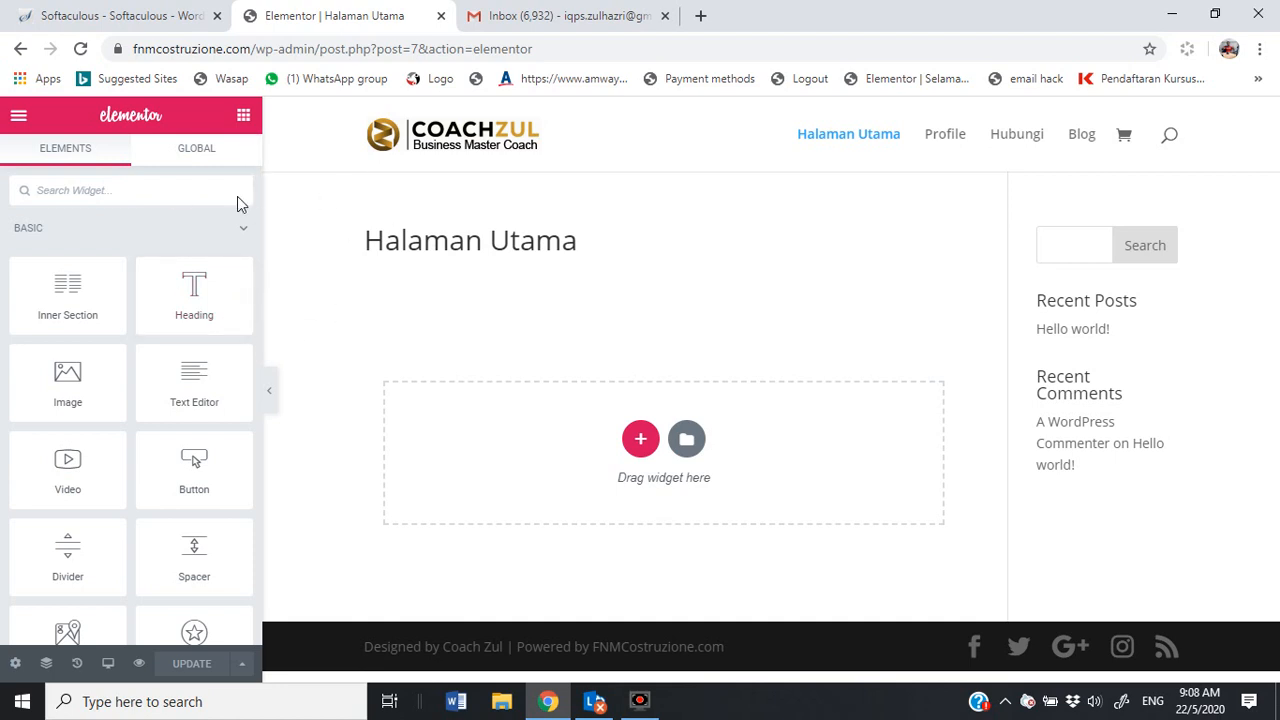
Step: In Page Settings, set the COACHZUL logo as the page's featured image
click(13, 664)
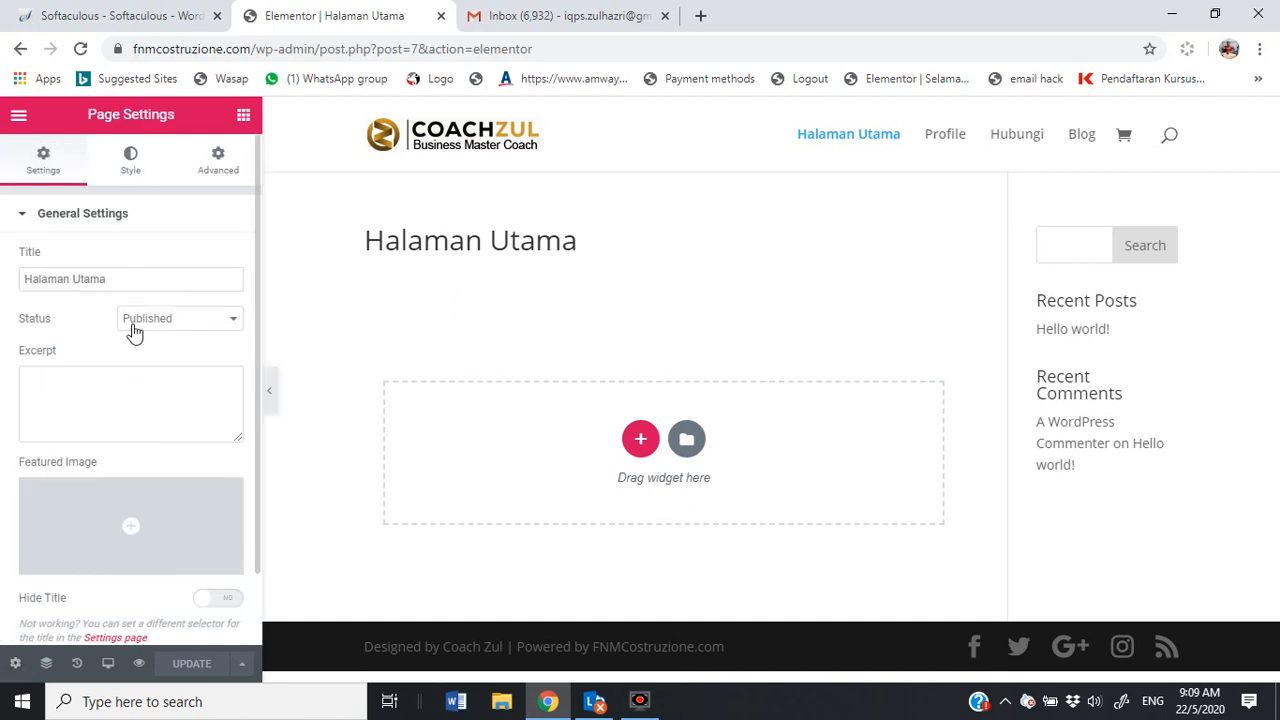
scroll(170, 385, down, 1)
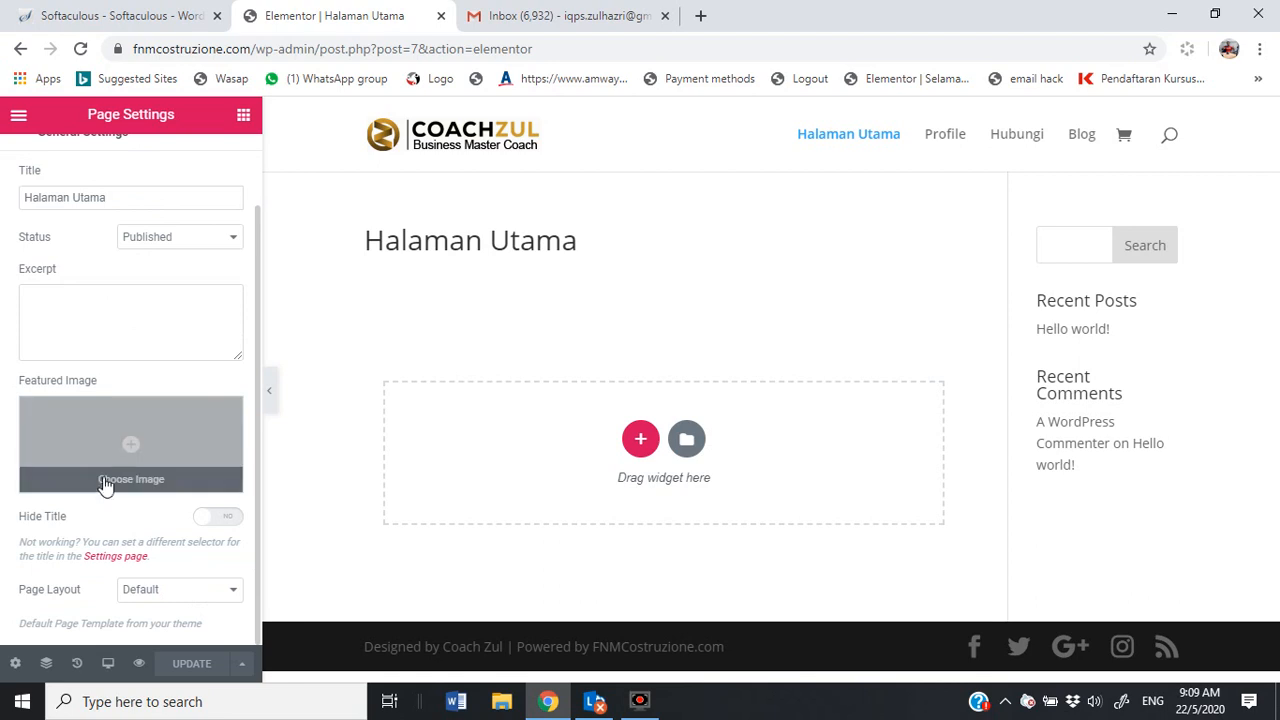
click(127, 449)
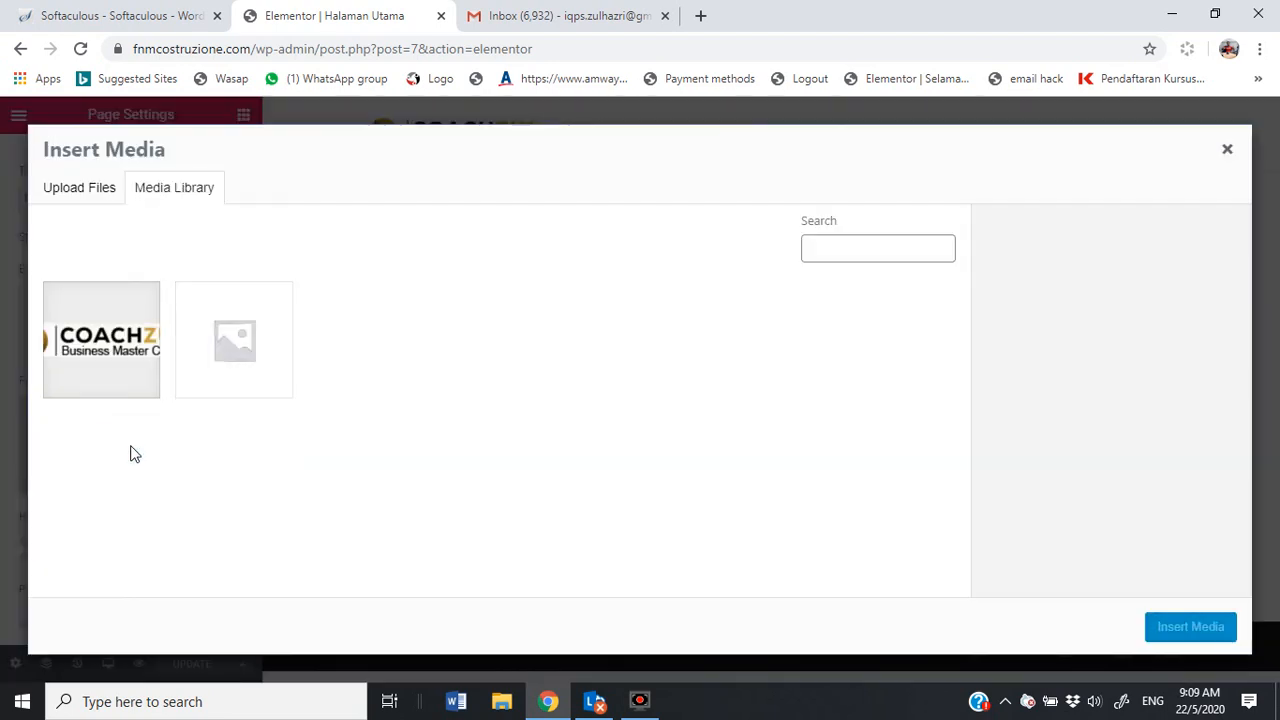
click(120, 348)
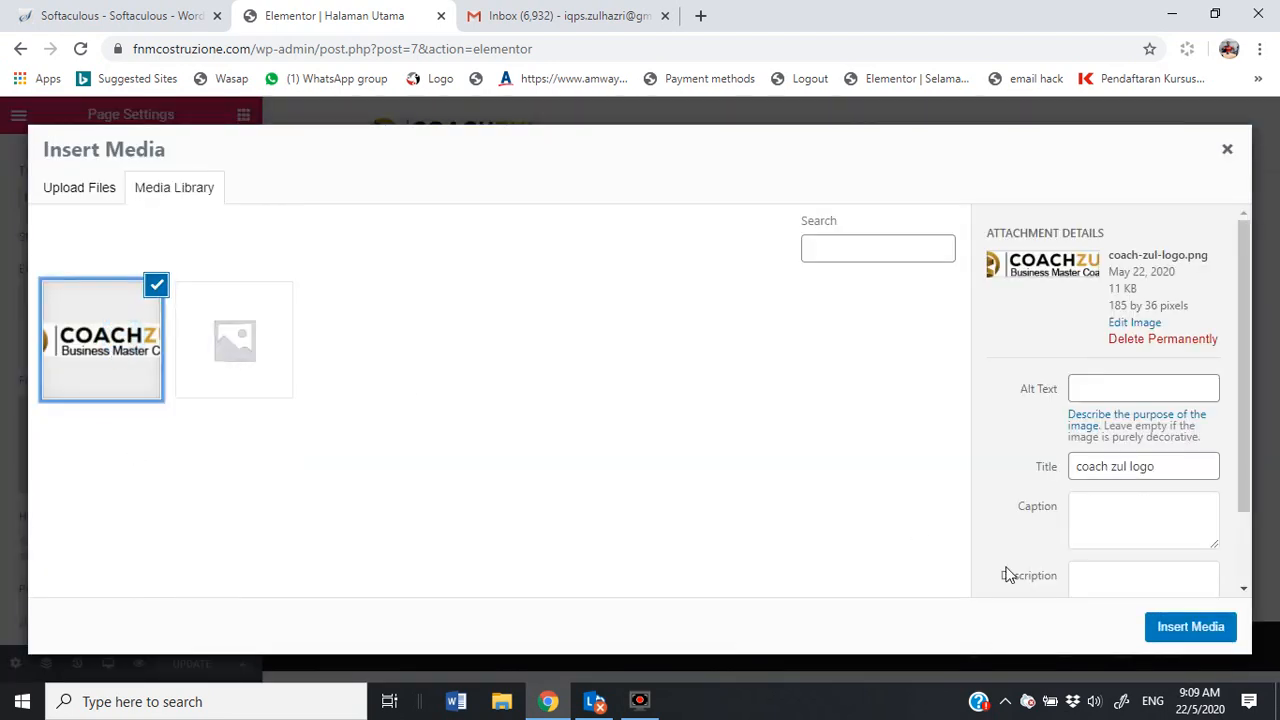
click(1165, 636)
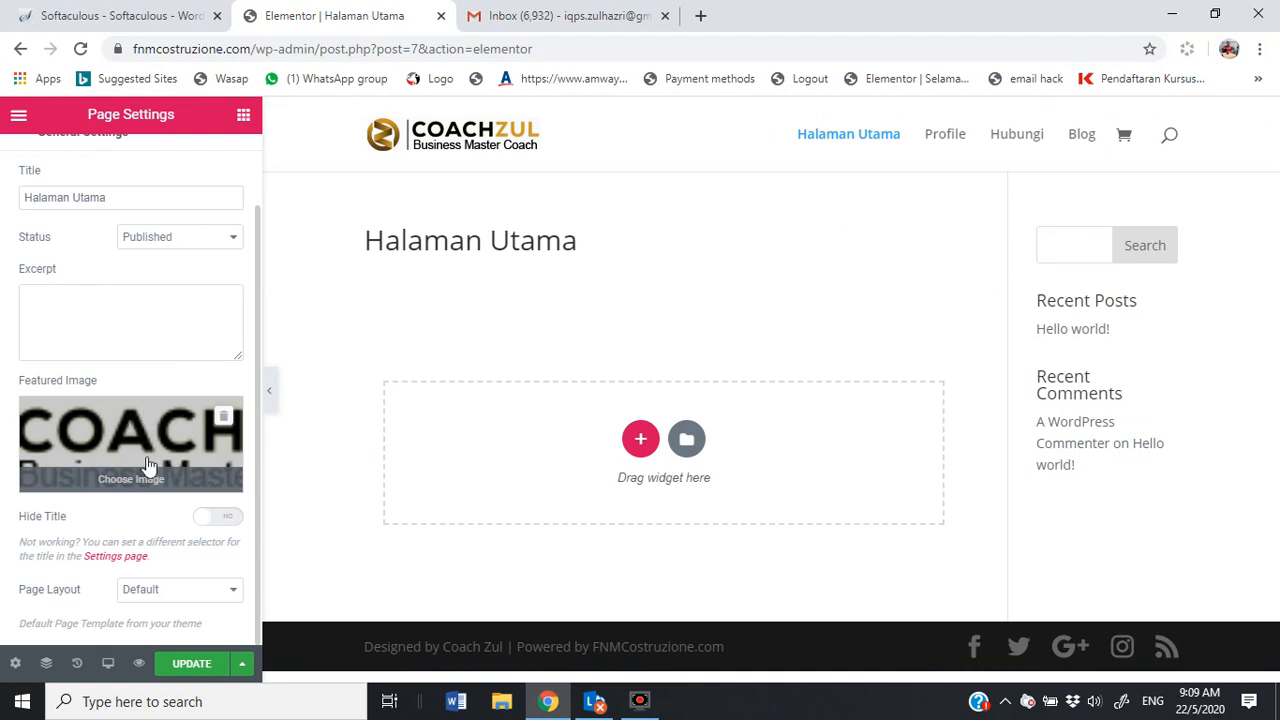
Step: Set the page layout to Elementor Full Width and update the page
click(175, 591)
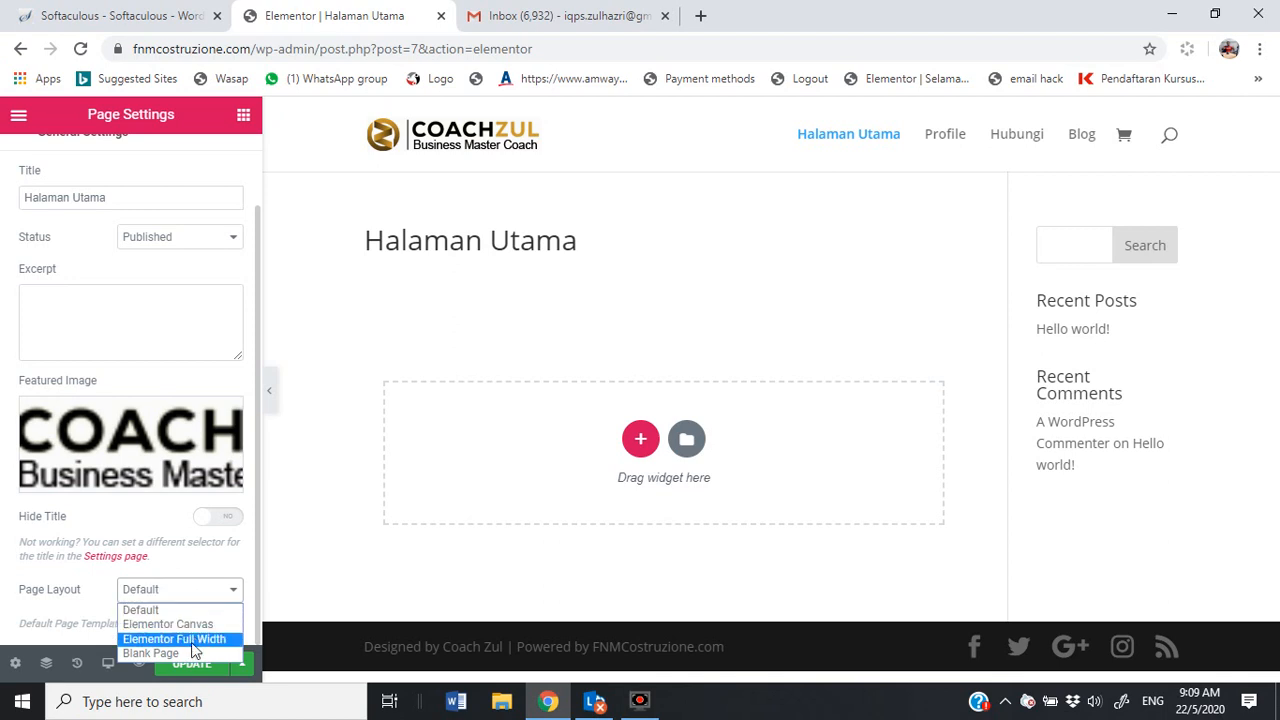
click(191, 642)
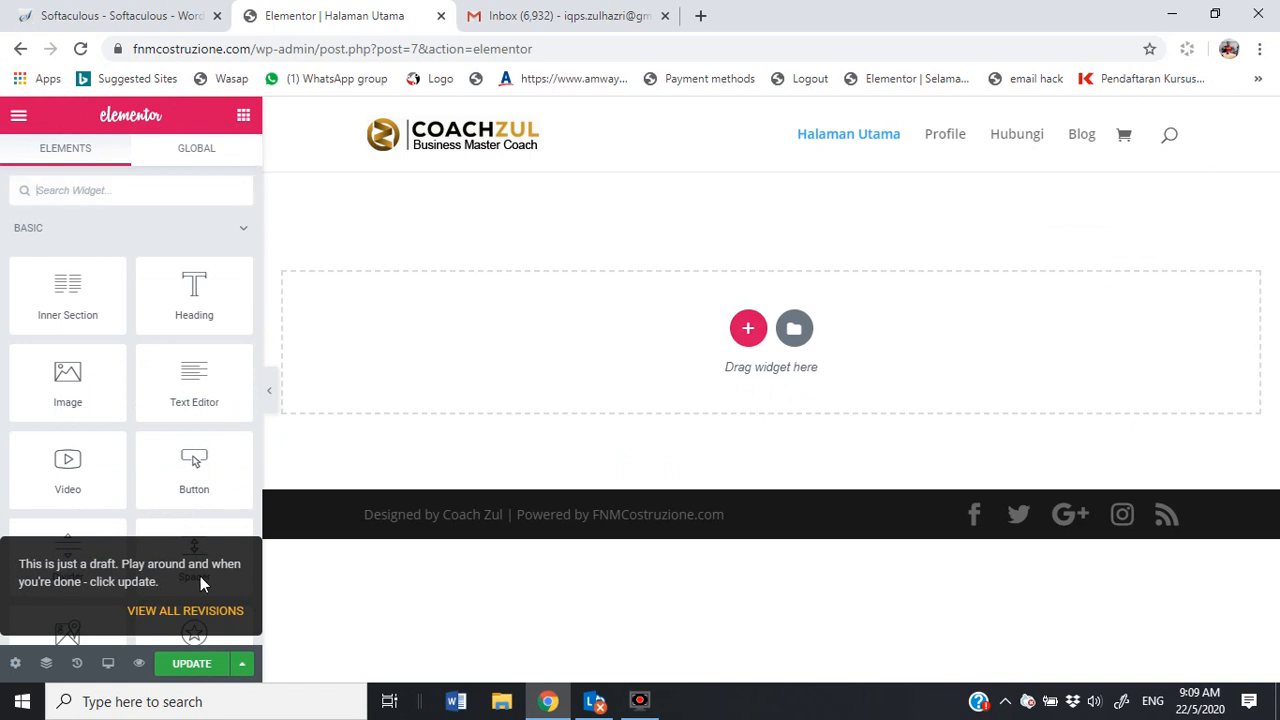
click(191, 665)
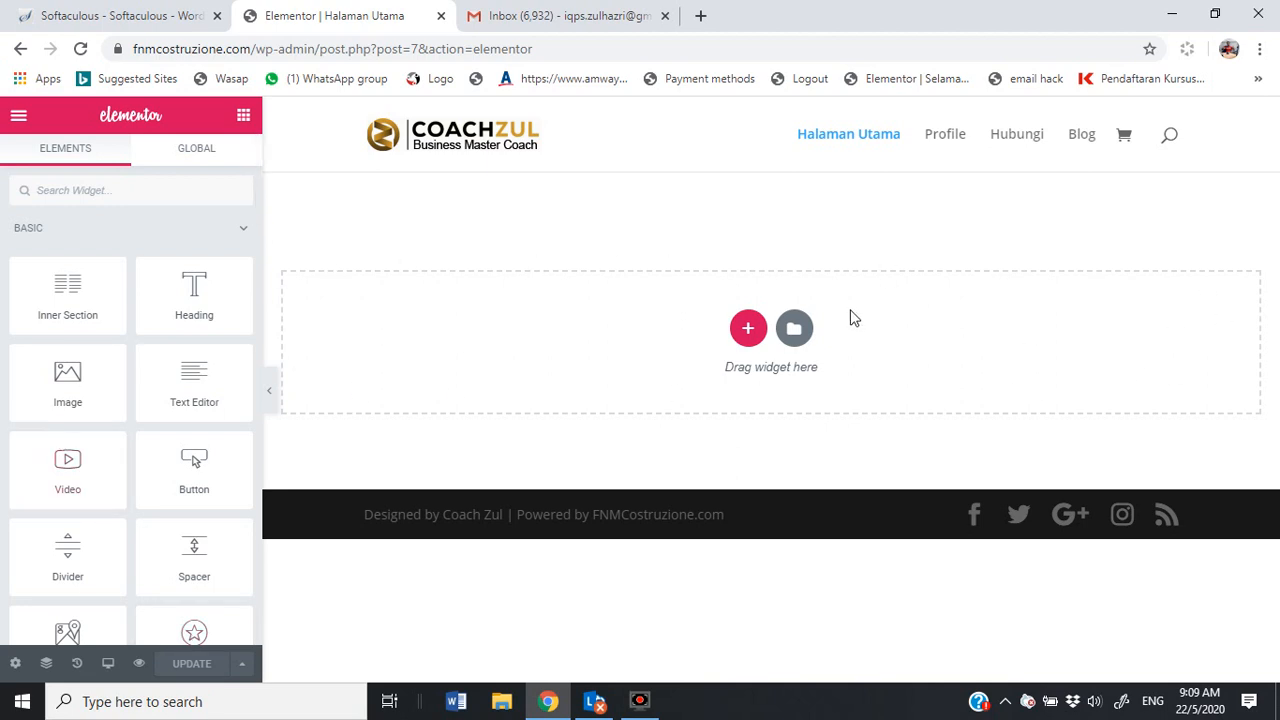
Step: Open the Elementor template library and browse the Pages templates down to Landing Page – Mobile App 1
click(796, 331)
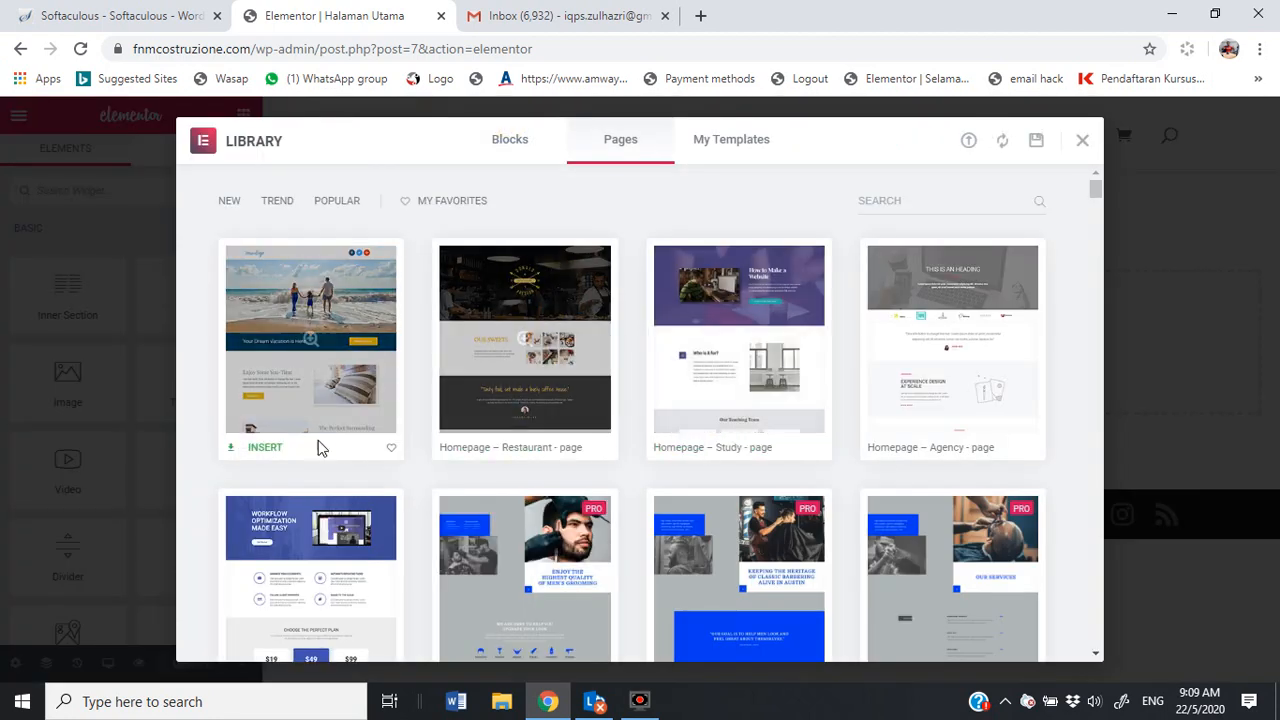
scroll(371, 396, down, 2)
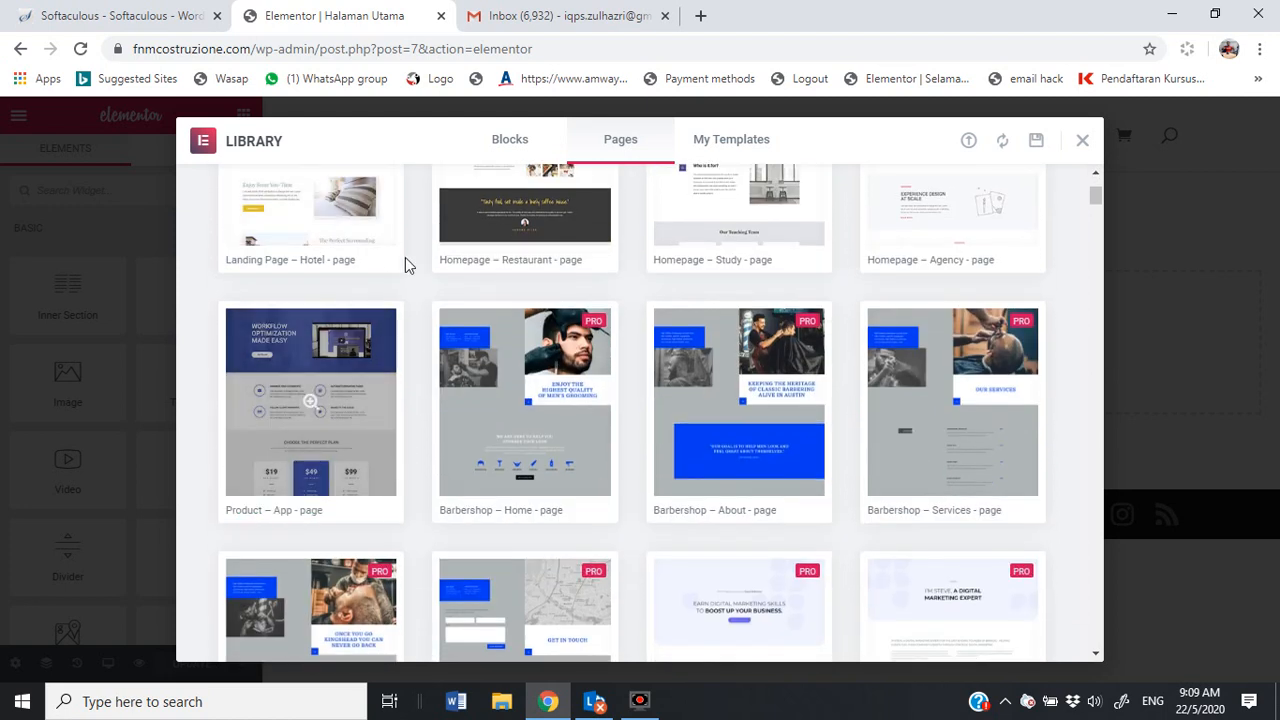
scroll(450, 360, up, 2)
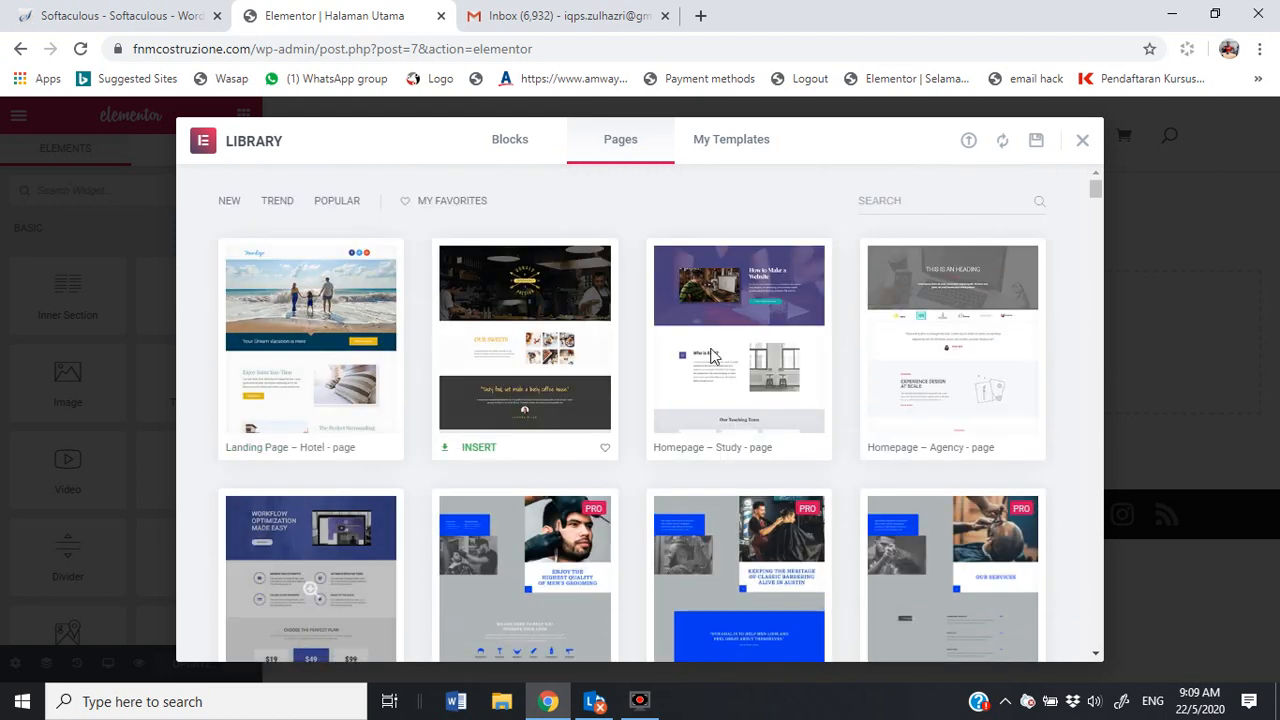
scroll(338, 443, down, 1)
scroll(338, 443, down, 1)
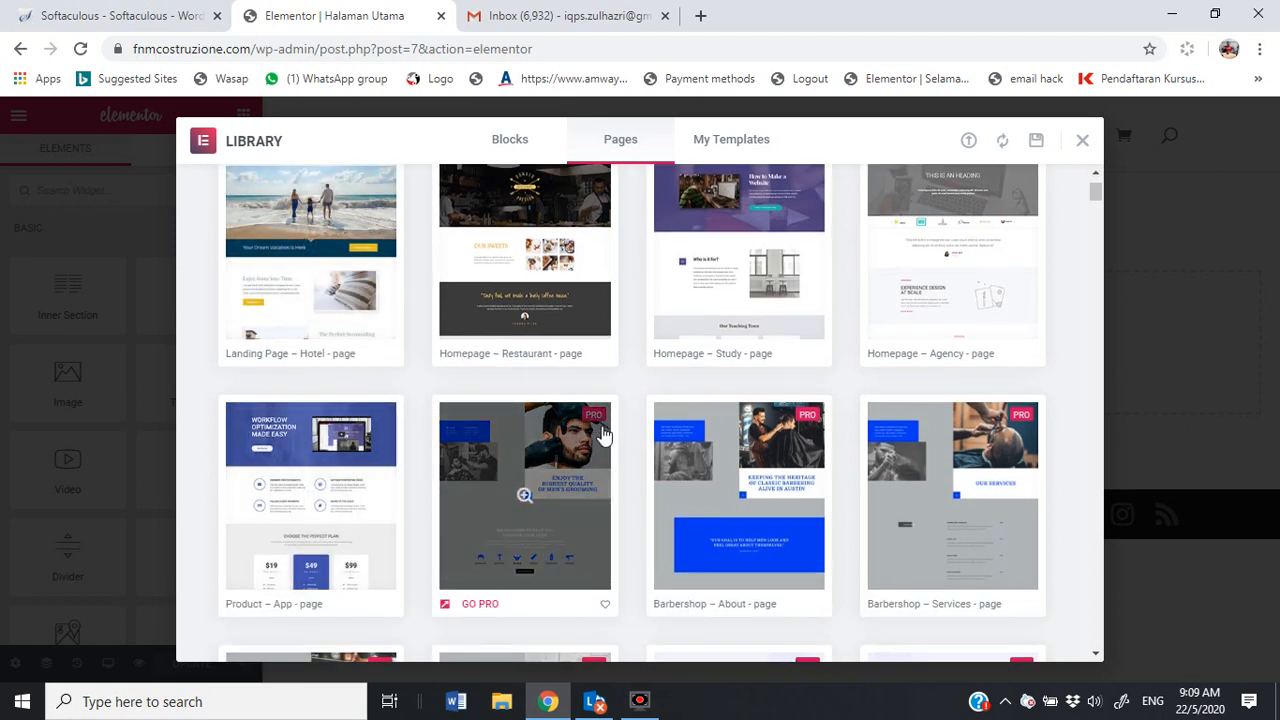
scroll(320, 500, down, 4)
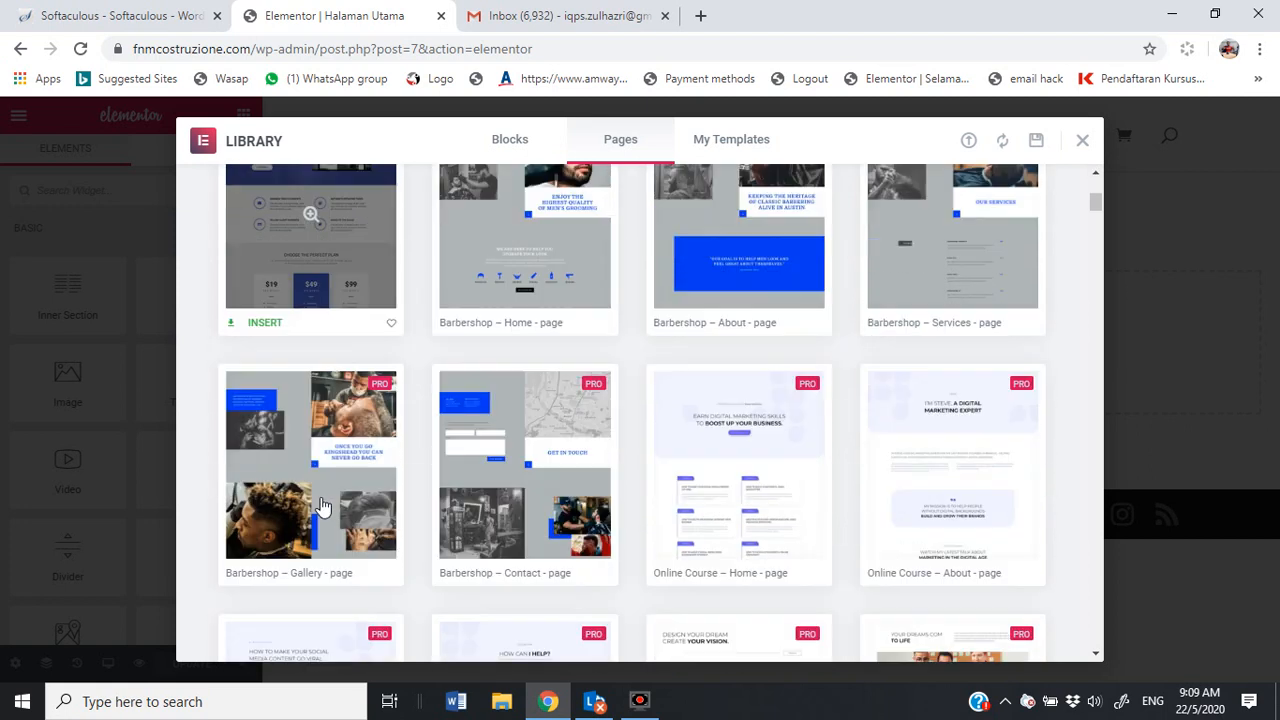
scroll(391, 506, down, 14)
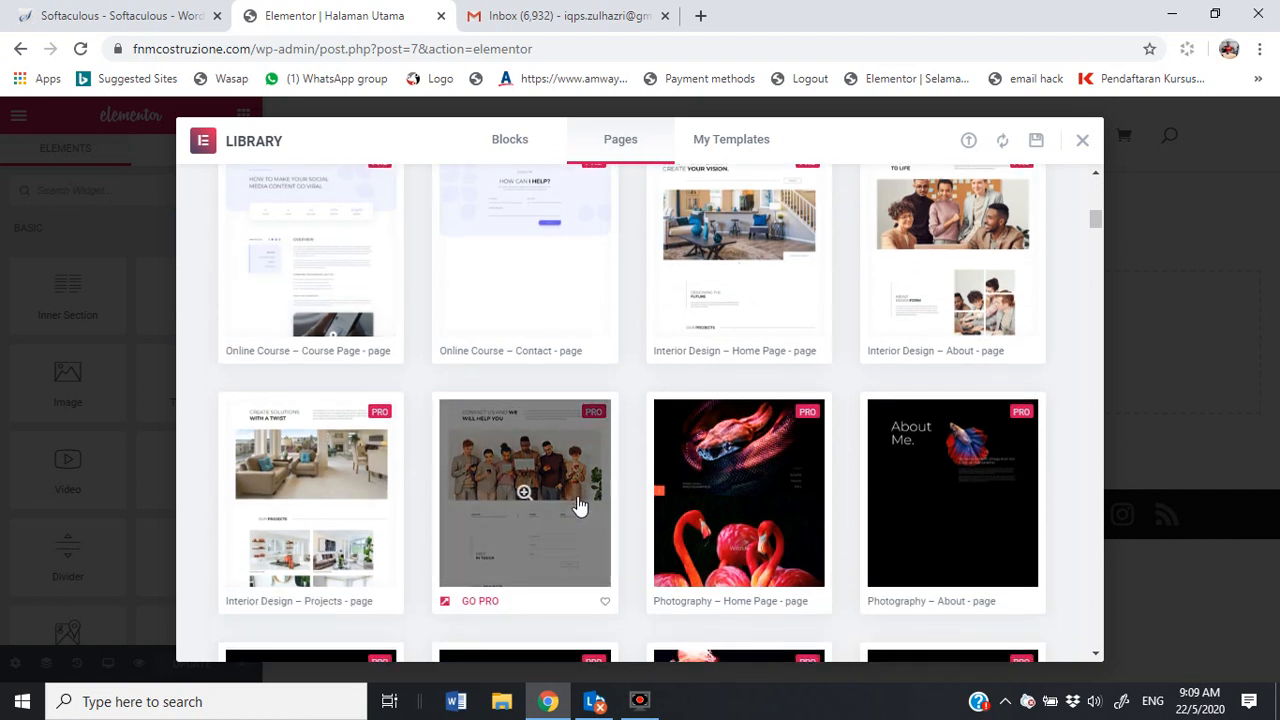
scroll(575, 510, down, 9)
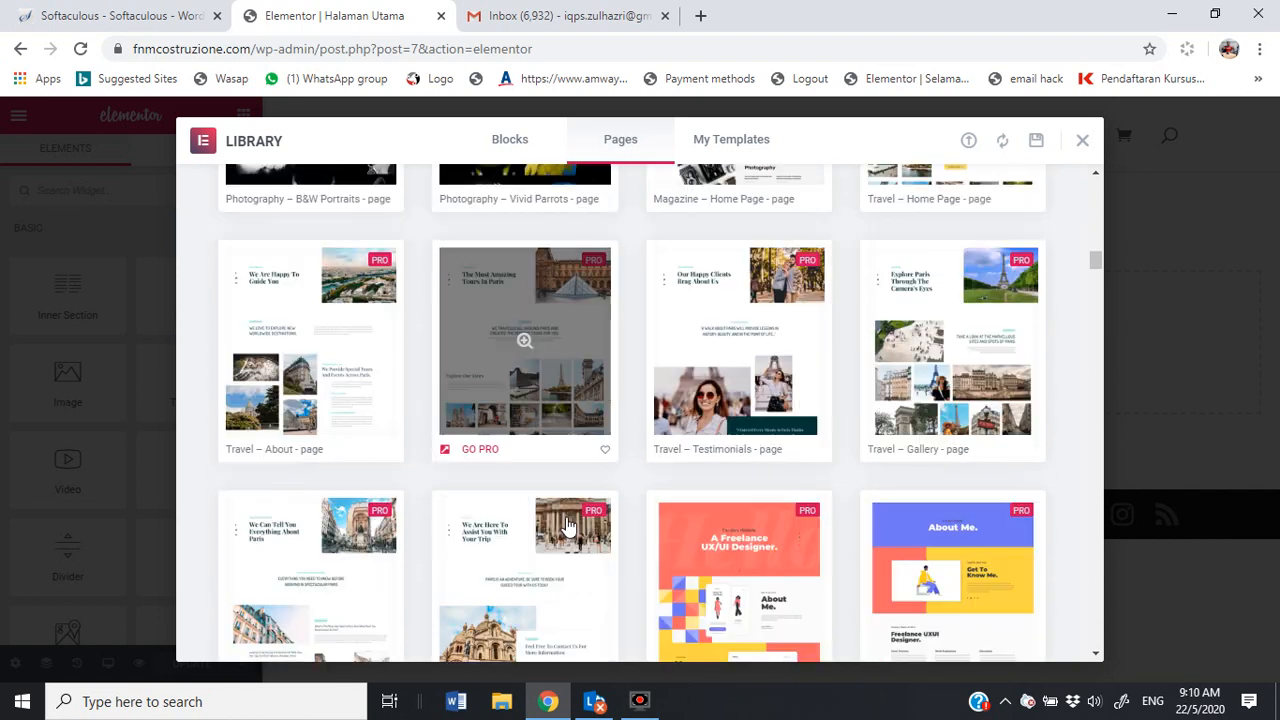
scroll(566, 525, down, 6)
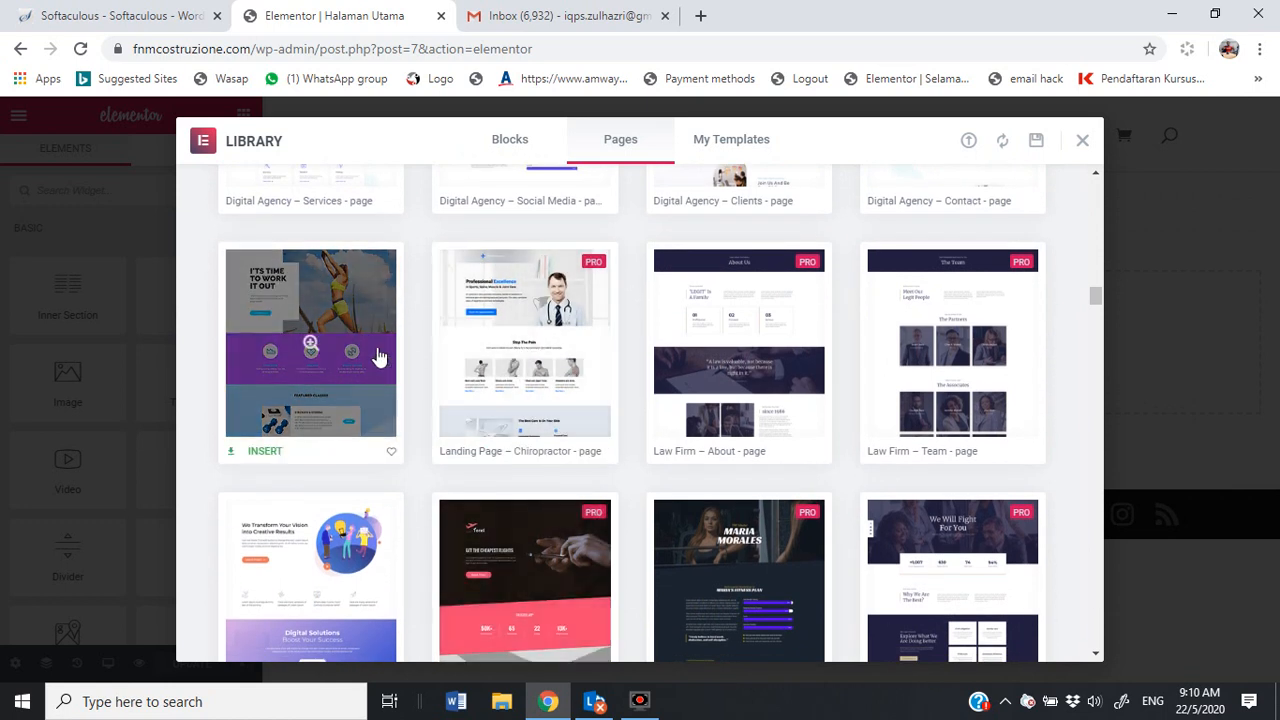
scroll(575, 380, down, 3)
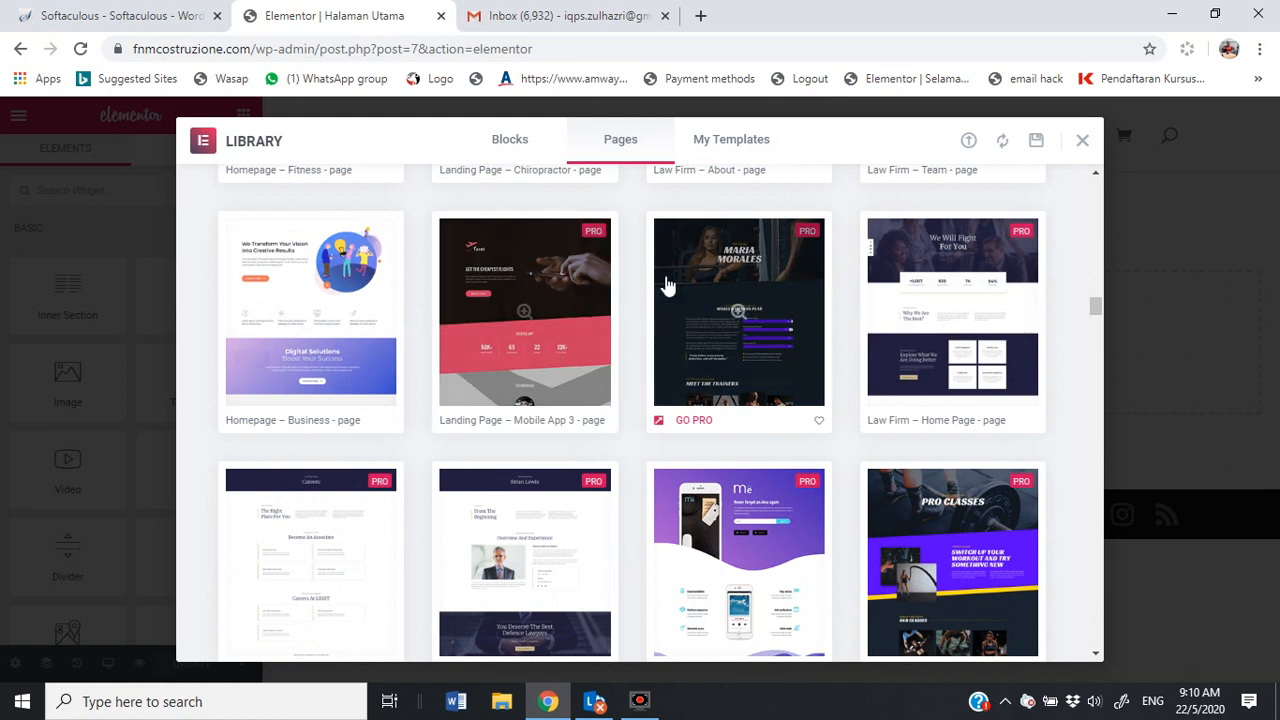
scroll(549, 344, up, 3)
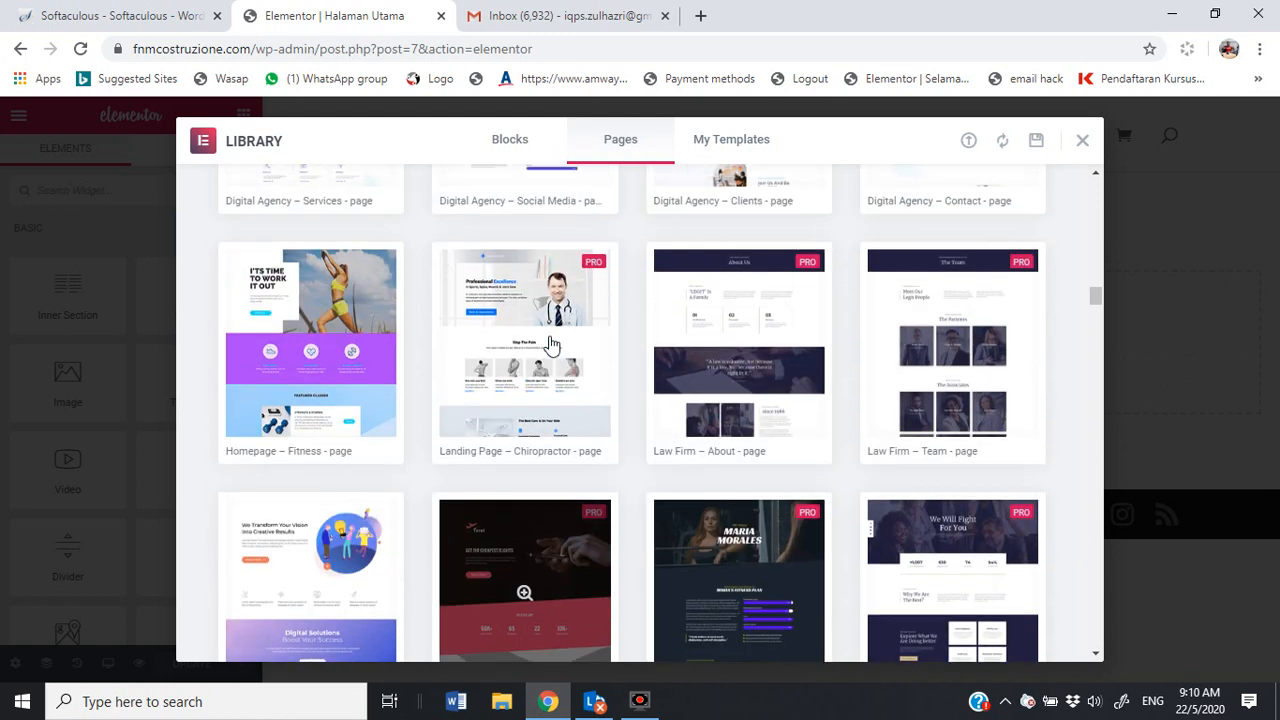
scroll(337, 500, down, 1)
scroll(333, 481, down, 7)
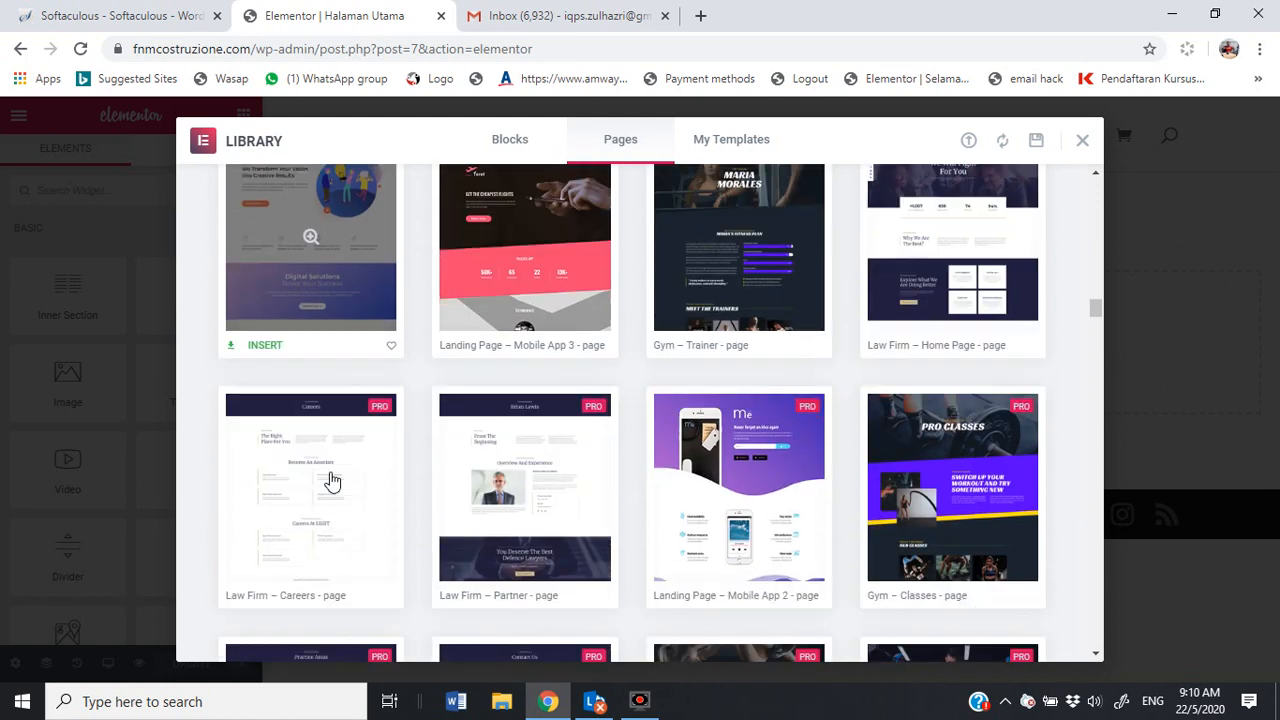
scroll(332, 497, down, 8)
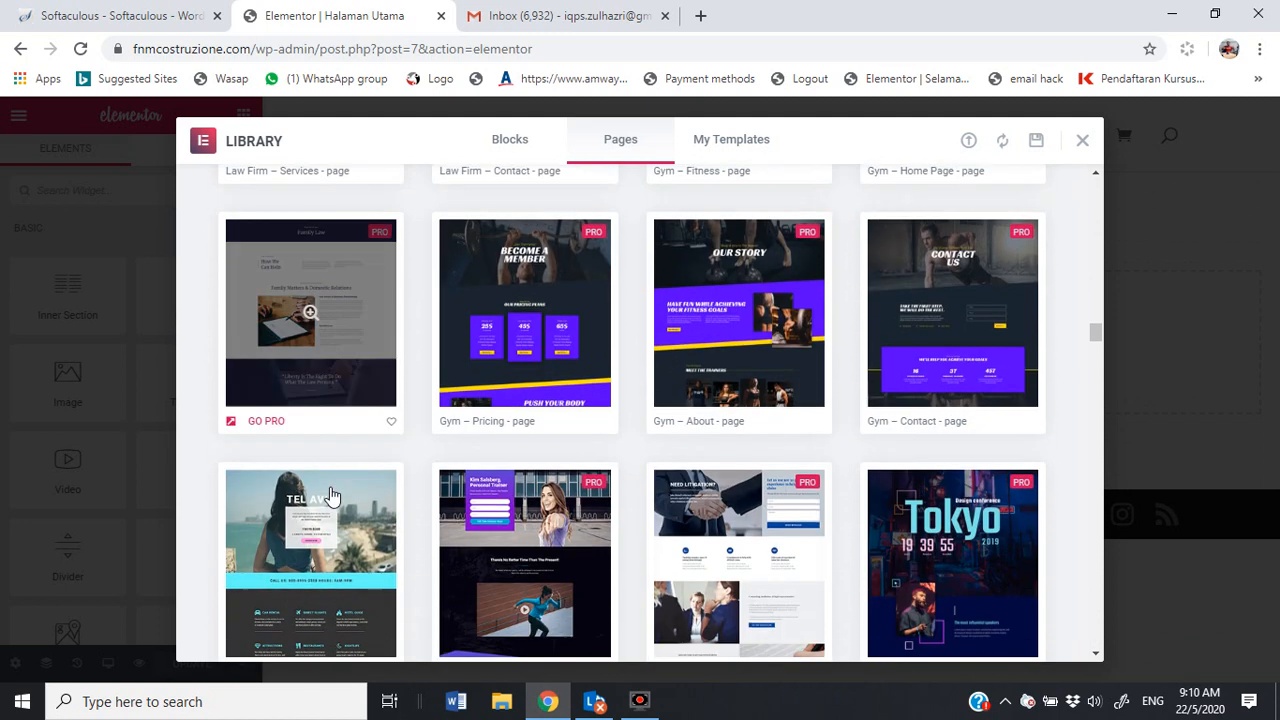
scroll(332, 500, down, 6)
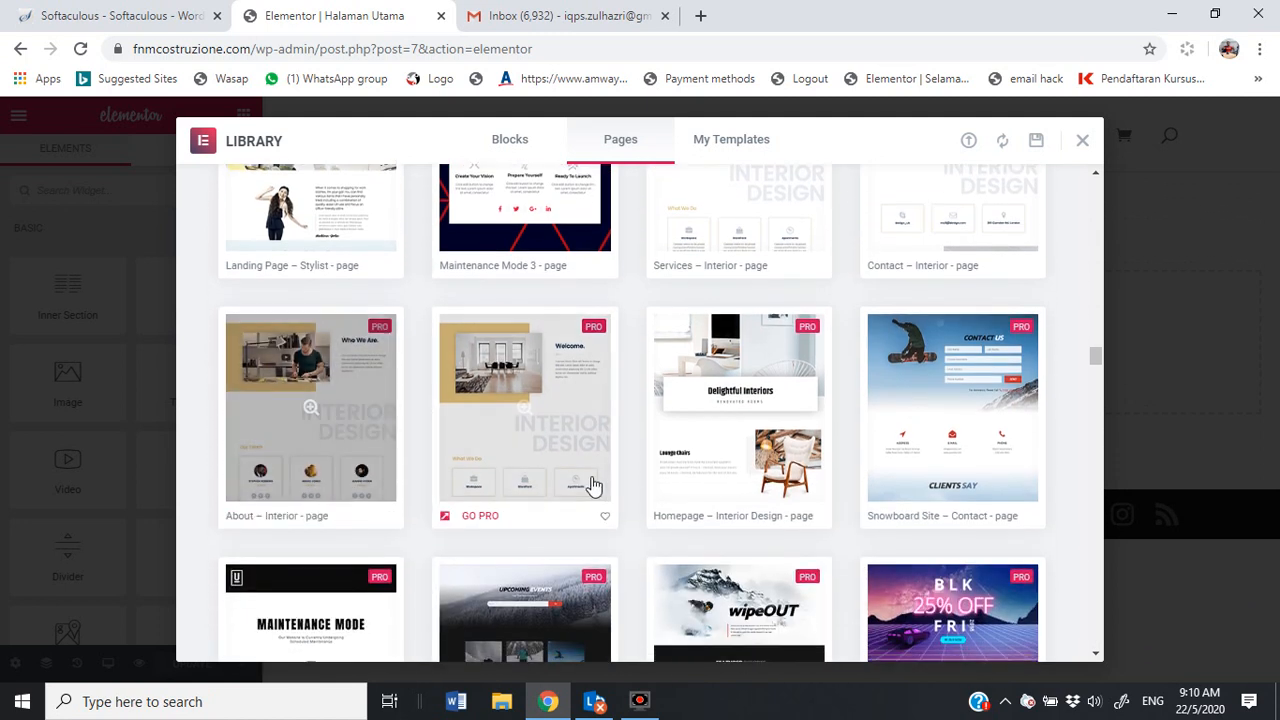
scroll(357, 414, up, 3)
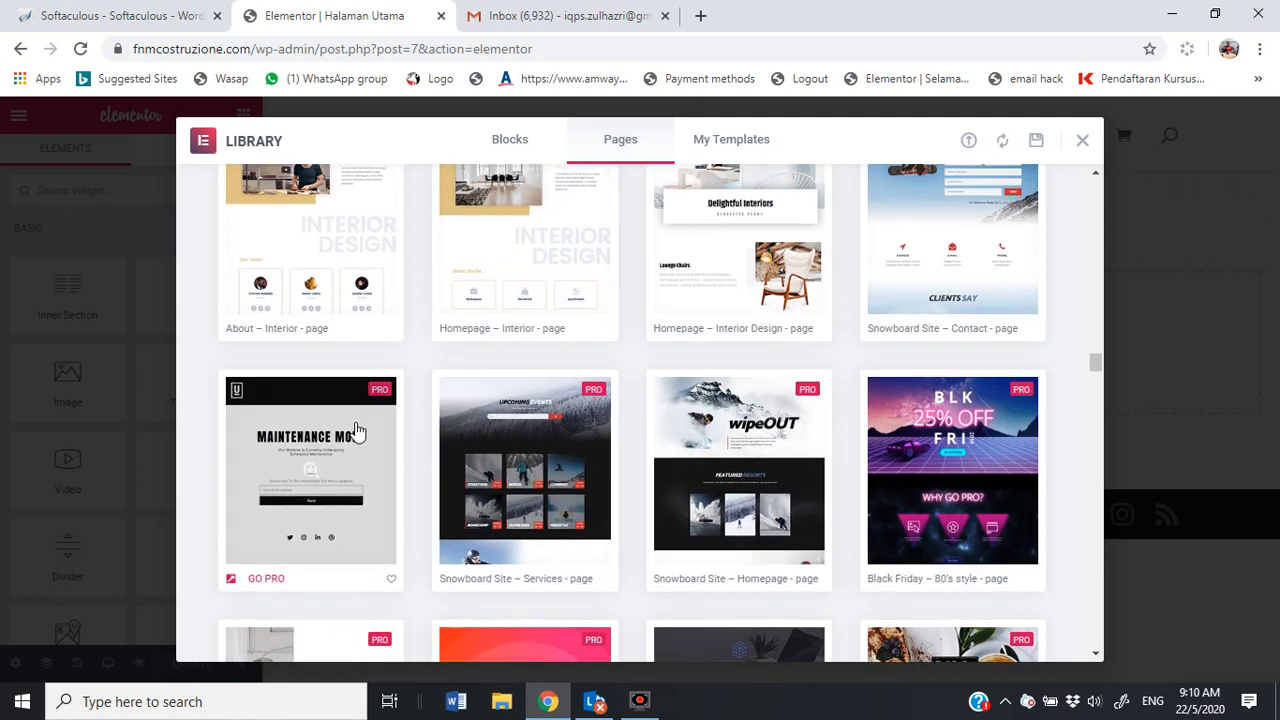
scroll(600, 429, down, 6)
scroll(560, 480, down, 1)
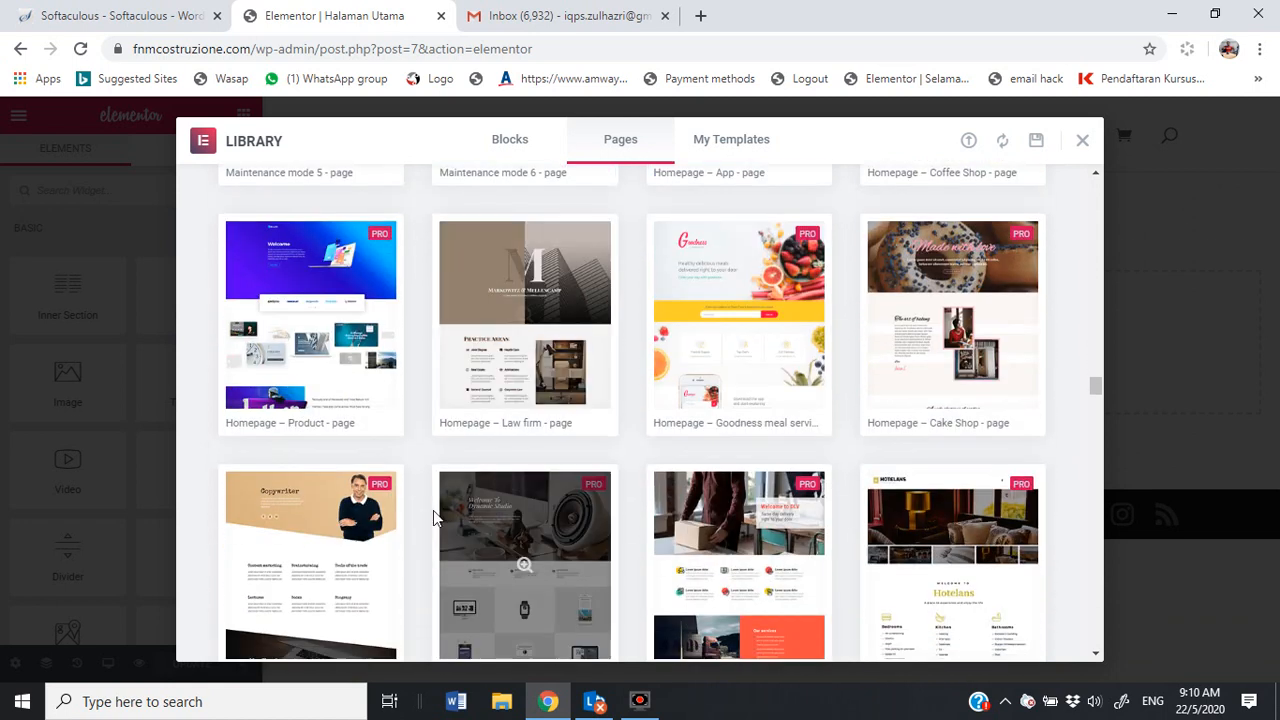
scroll(419, 454, down, 7)
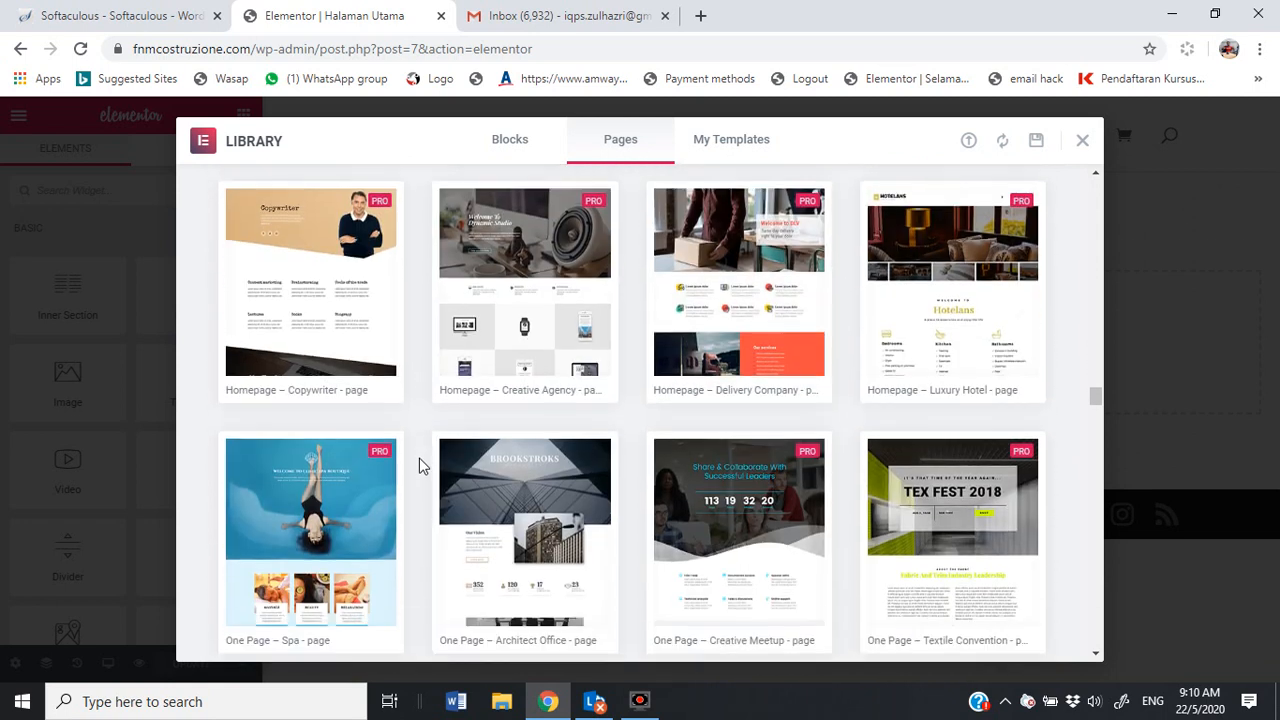
scroll(418, 459, up, 4)
scroll(603, 497, down, 3)
scroll(603, 497, down, 4)
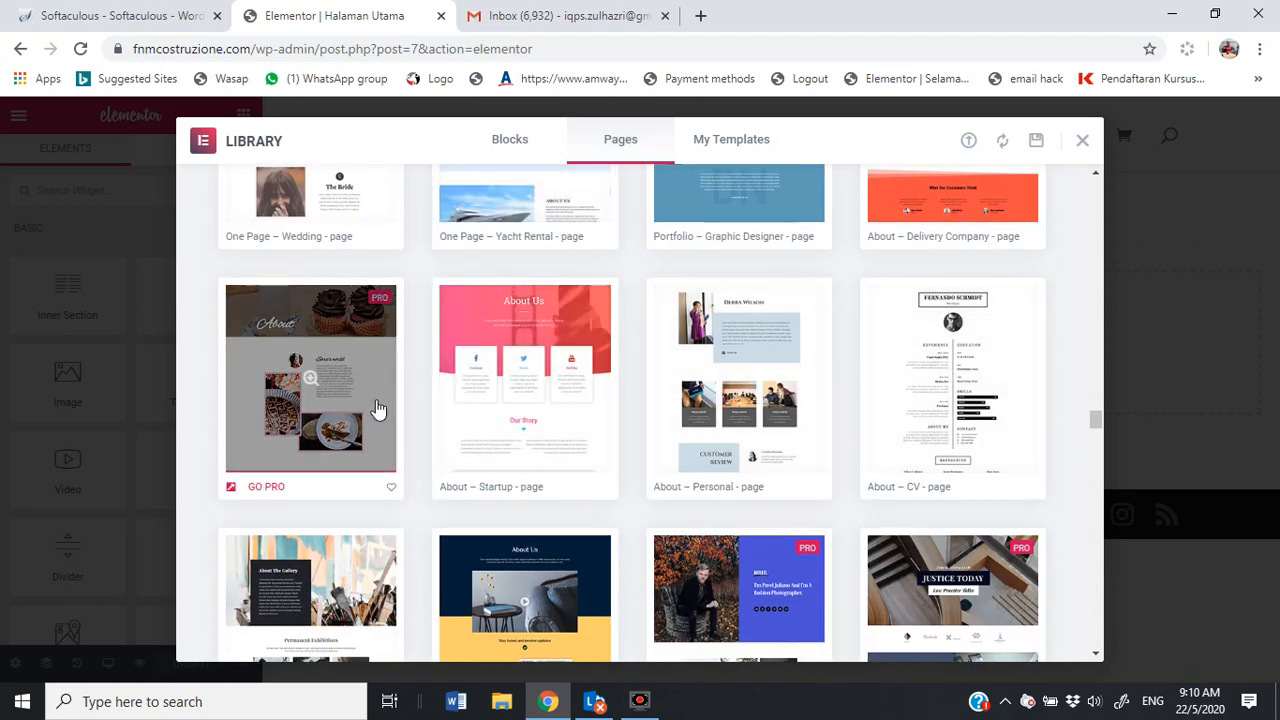
scroll(814, 418, down, 3)
scroll(818, 414, up, 1)
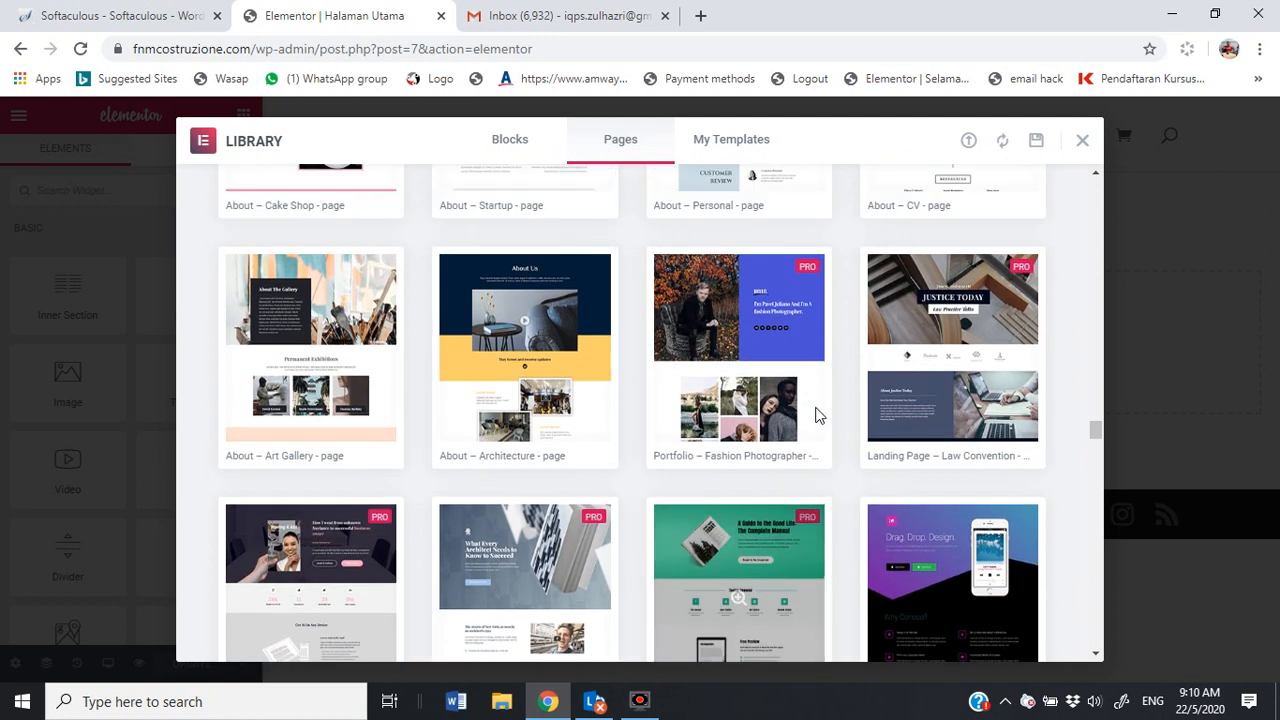
scroll(825, 407, down, 2)
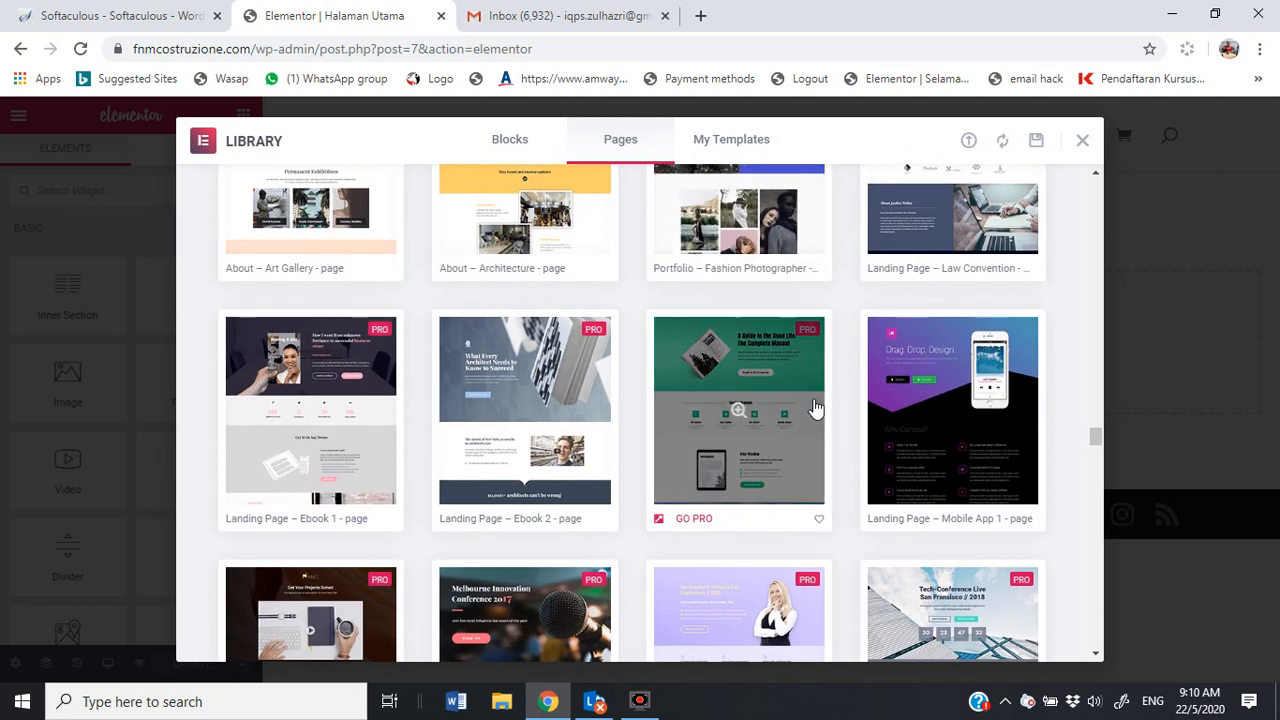
scroll(815, 407, down, 1)
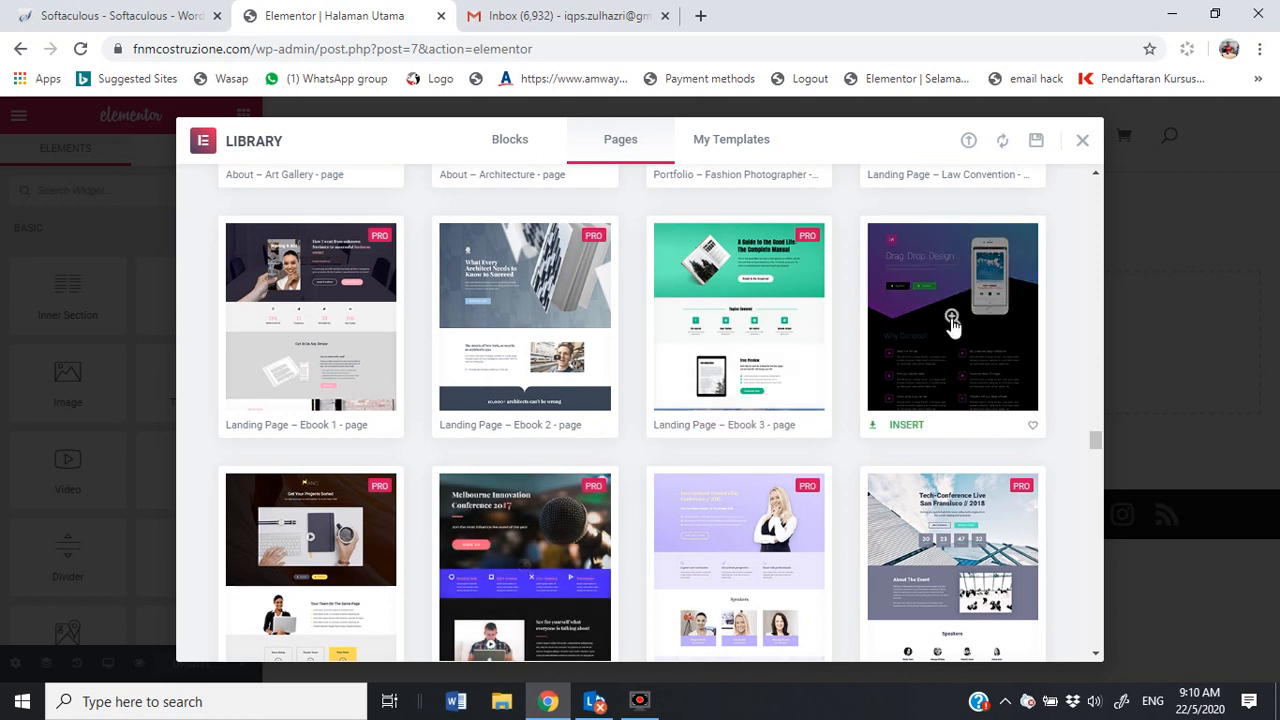
Step: Insert the Landing Page – Mobile App 1 template and start the Template Library connection with GET STARTED
click(906, 425)
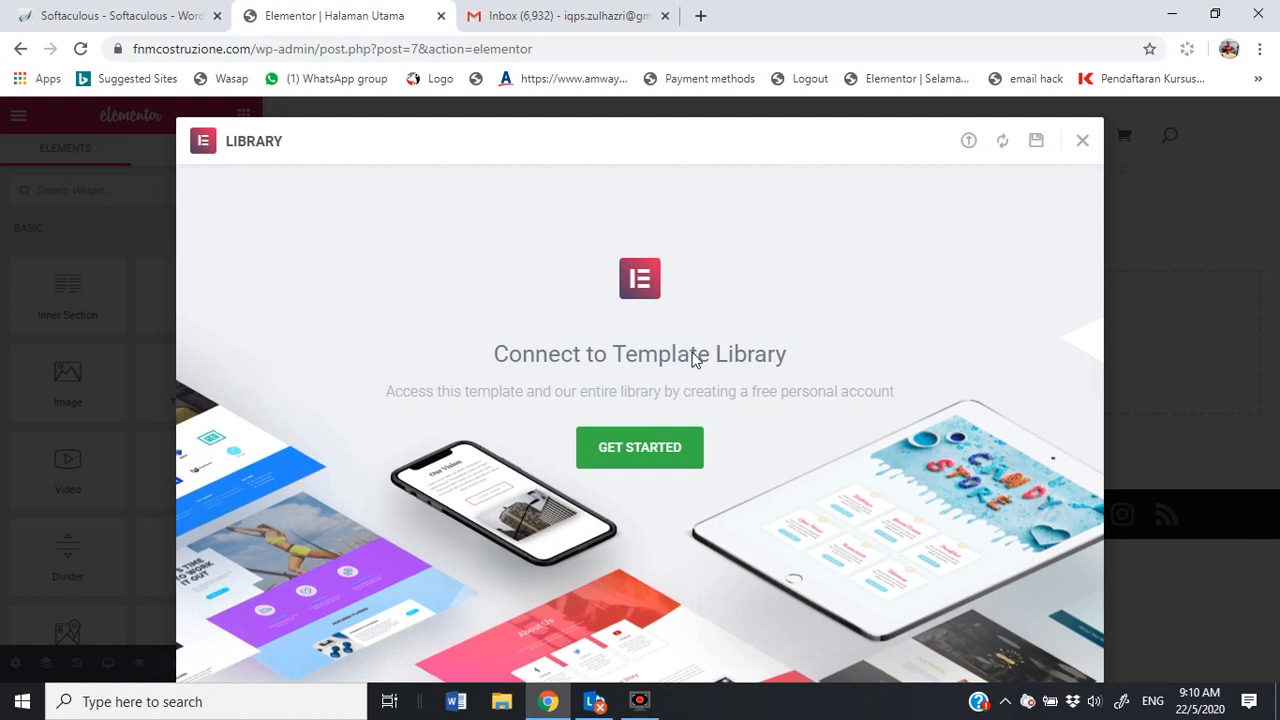
click(627, 463)
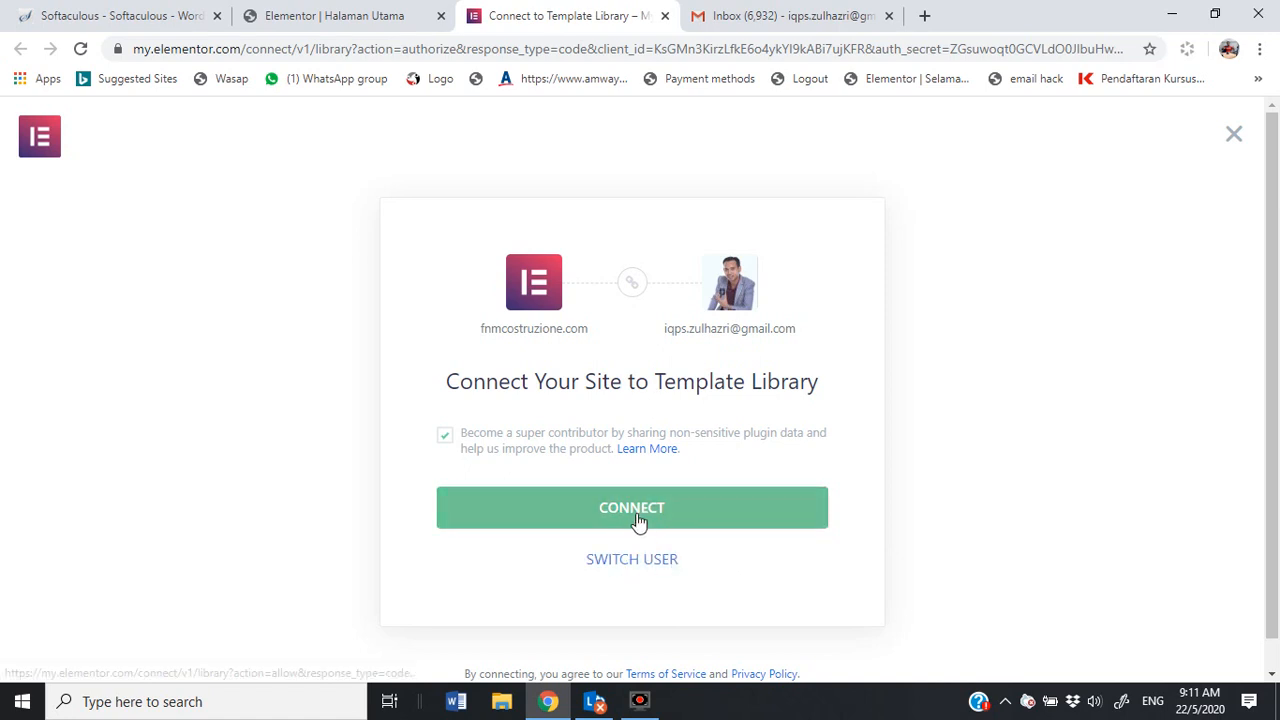
Step: Choose to sign in with a different Elementor account and clear the prefilled e-mail and password
click(628, 564)
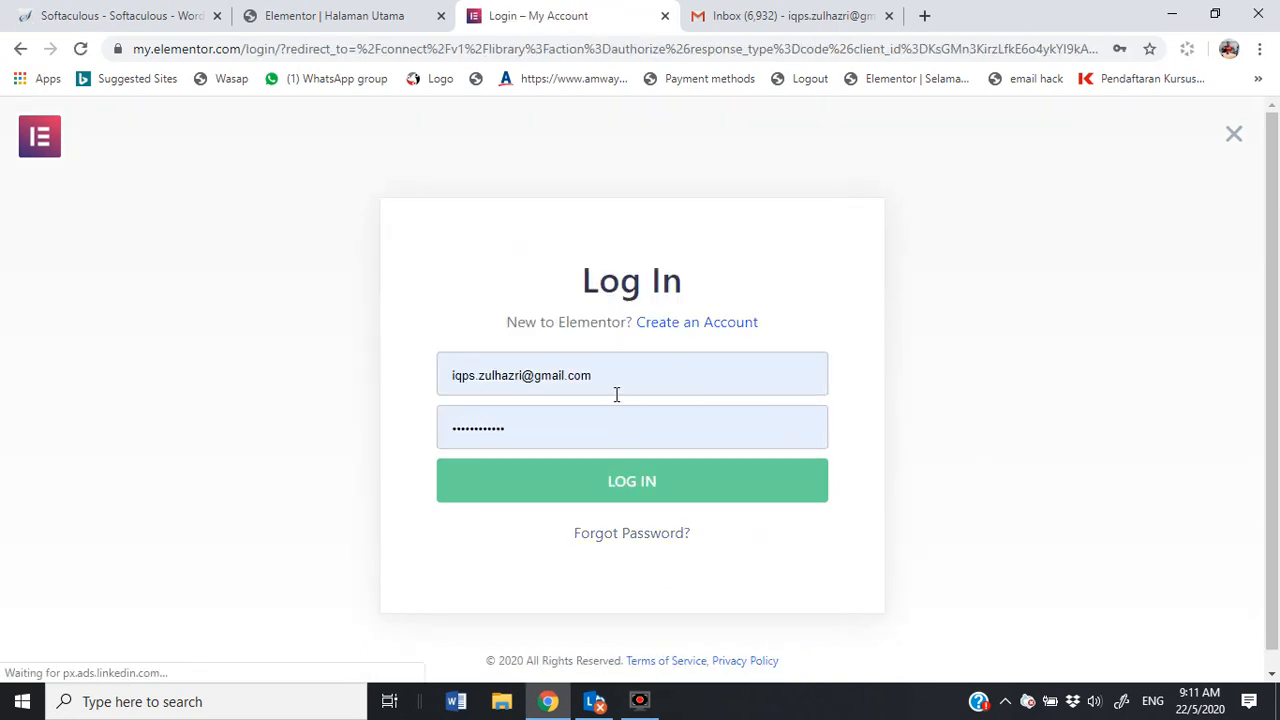
drag(621, 376, 391, 377)
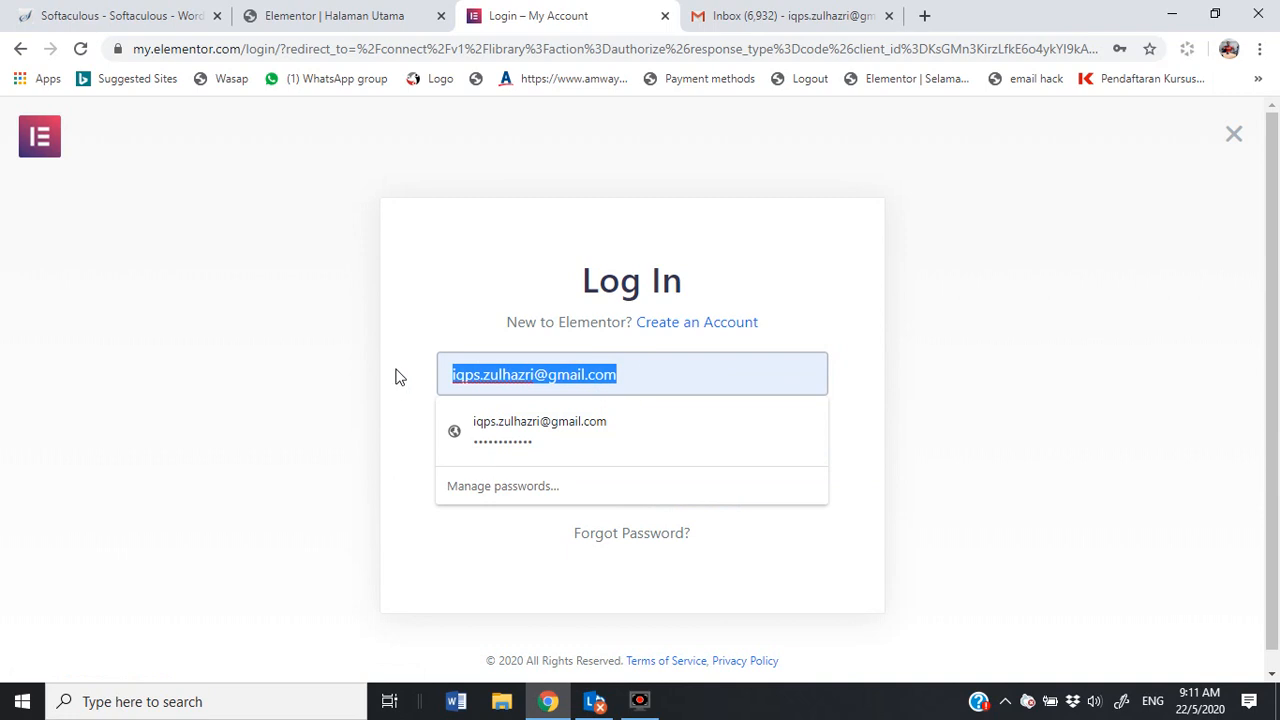
key(BackSpace)
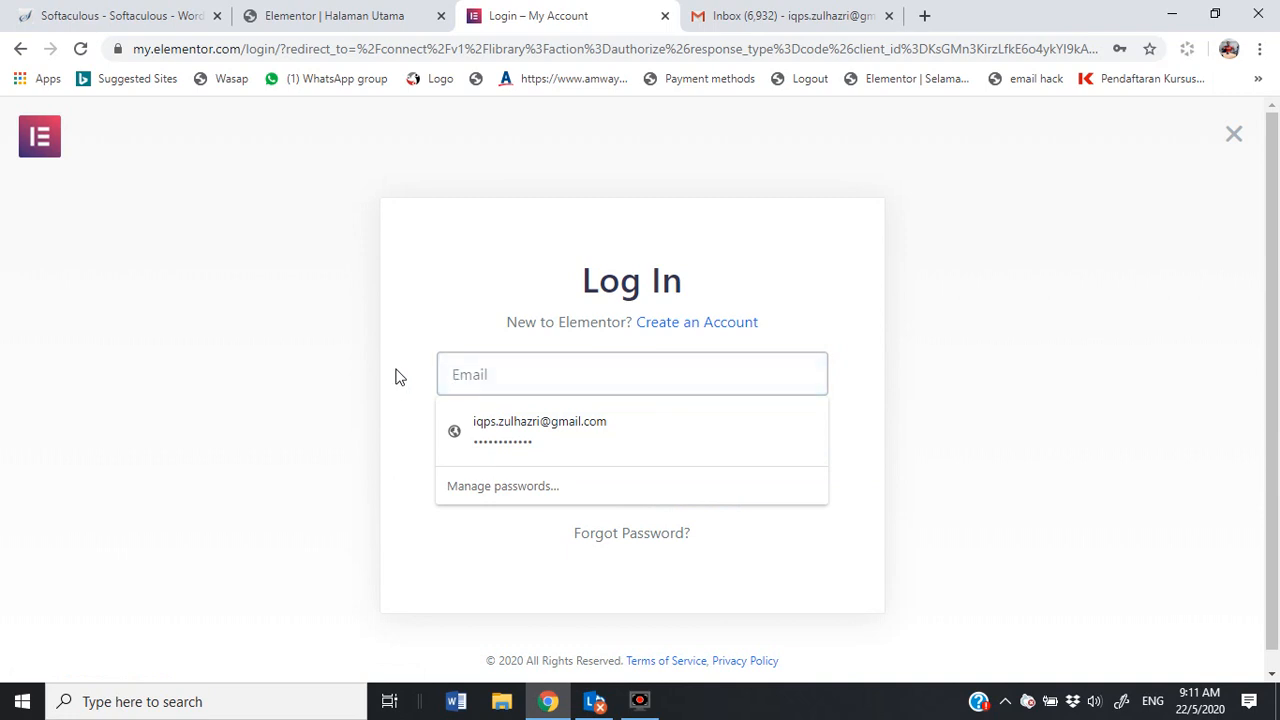
click(886, 434)
drag(620, 431, 366, 437)
key(BackSpace)
click(503, 372)
Step: Log in with the account e-mail and password, then go to Create an Account after the error
click(588, 382)
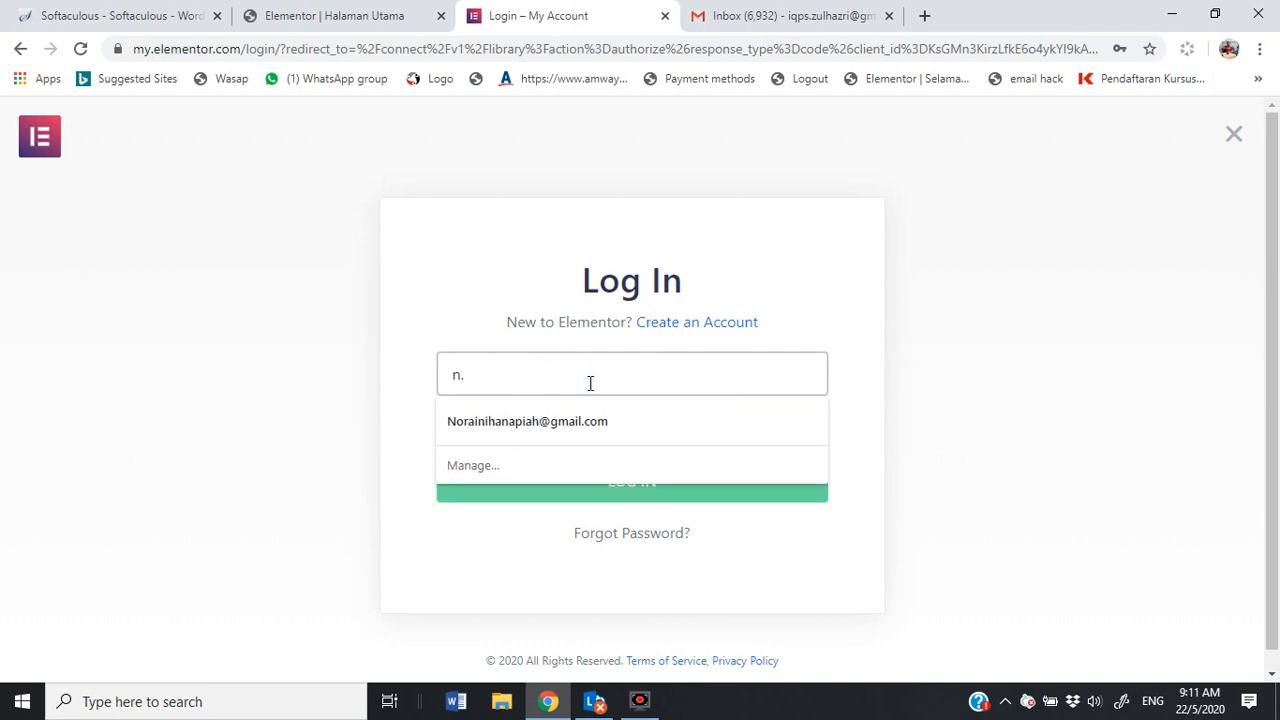
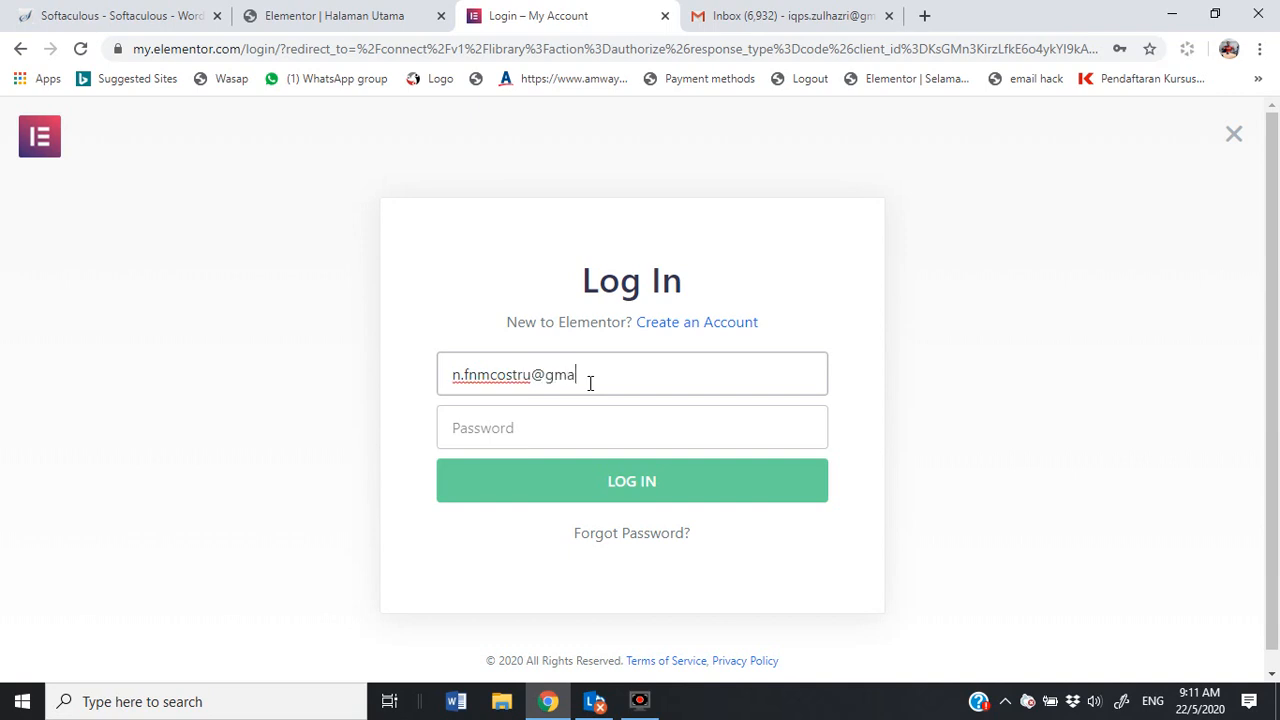
key(Tab)
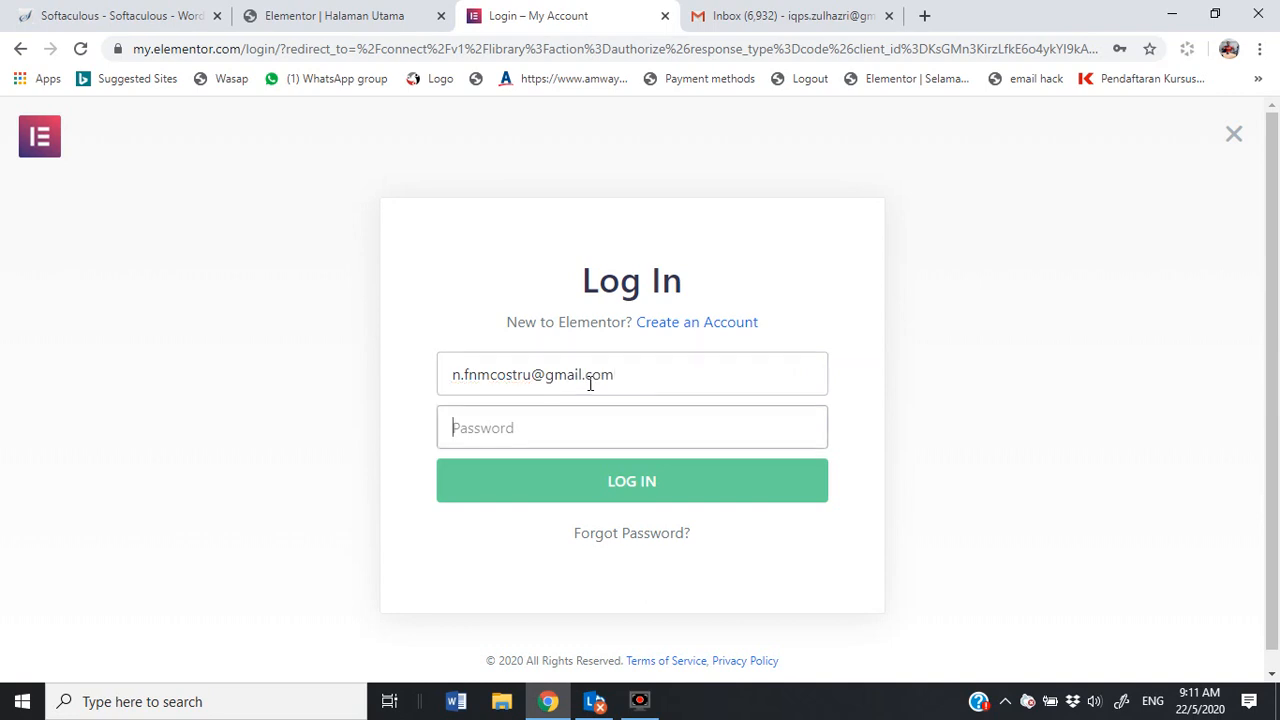
text(••••••••••)
click(648, 480)
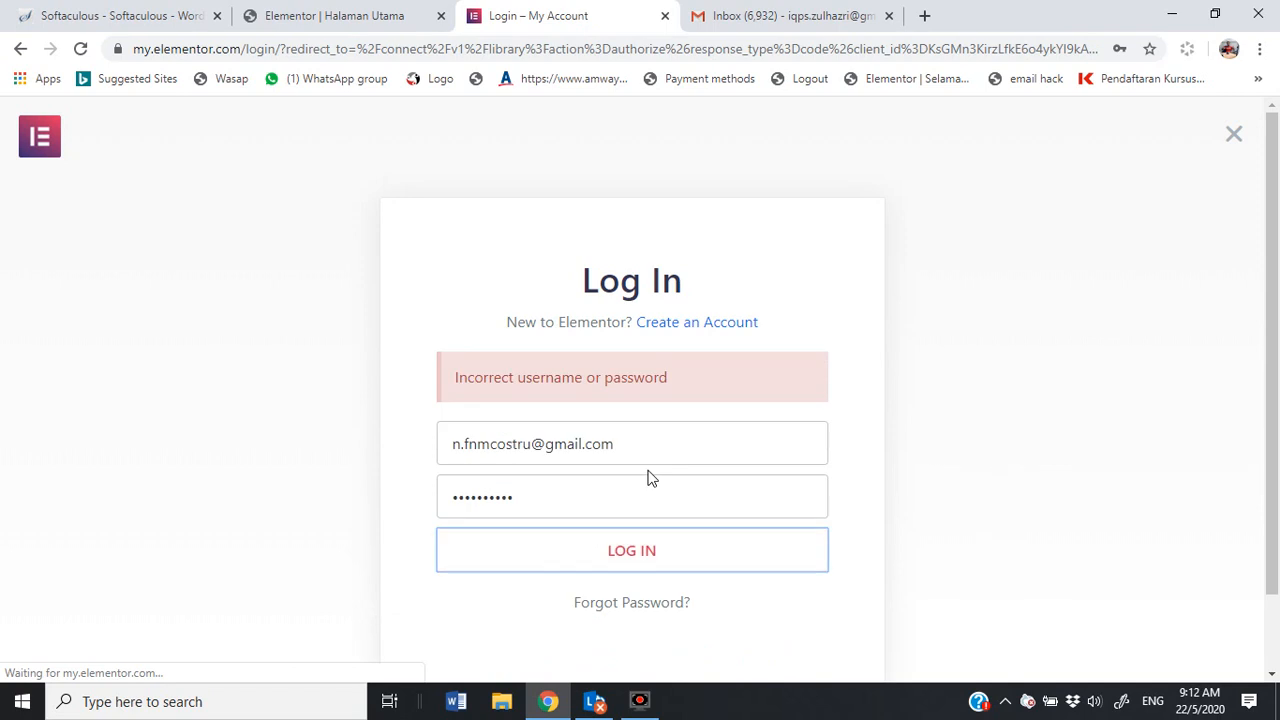
click(651, 449)
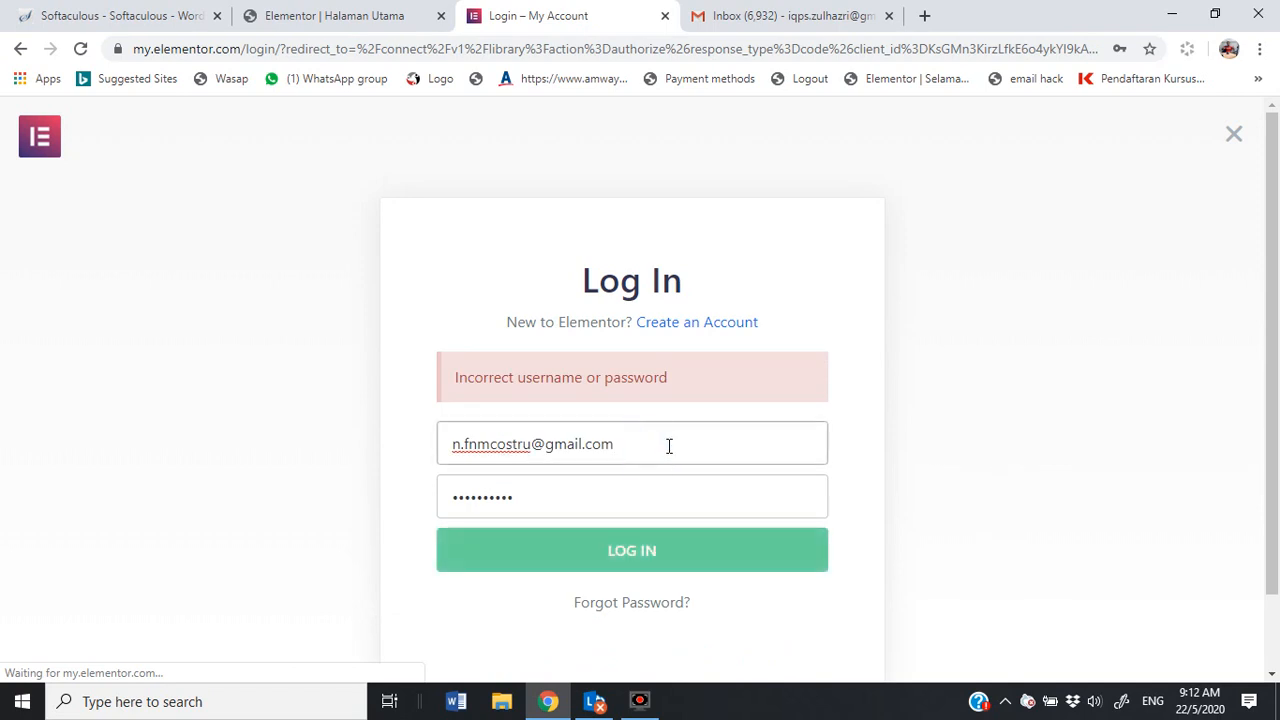
click(686, 322)
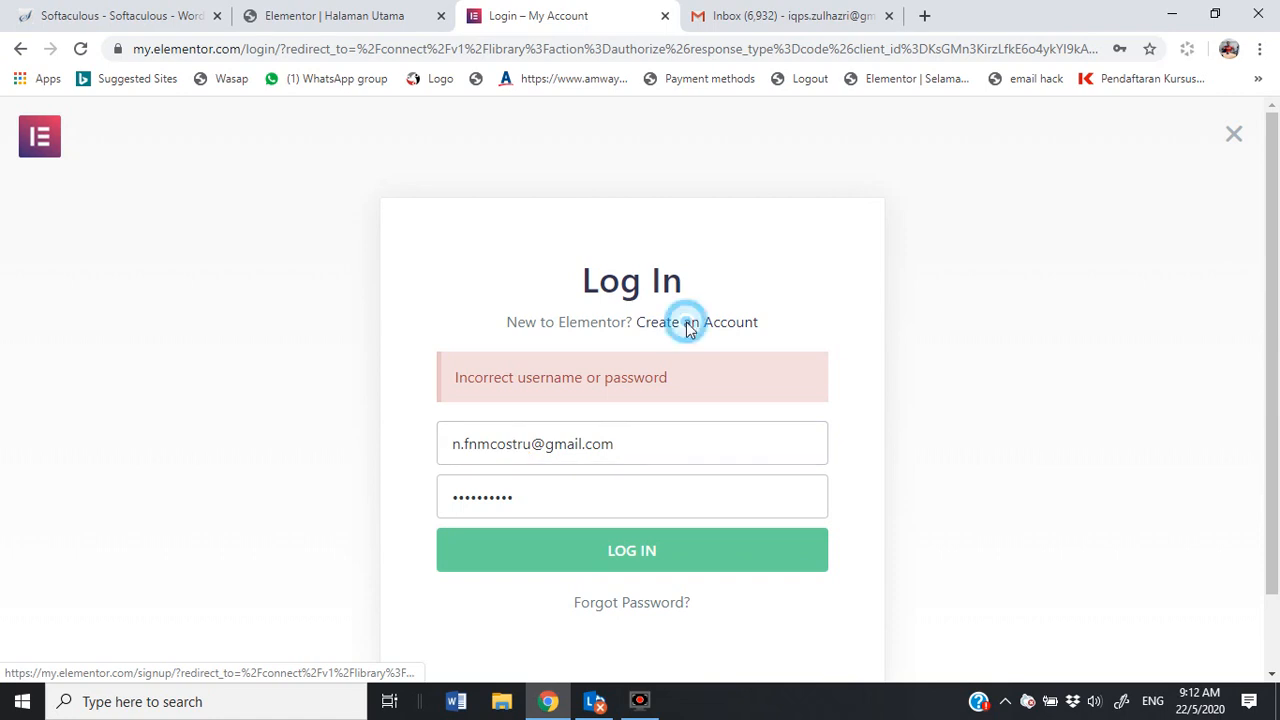
Step: Create an Elementor account with the account e-mail and a password, then connect the fnmcostruzione.com site
drag(620, 446, 436, 451)
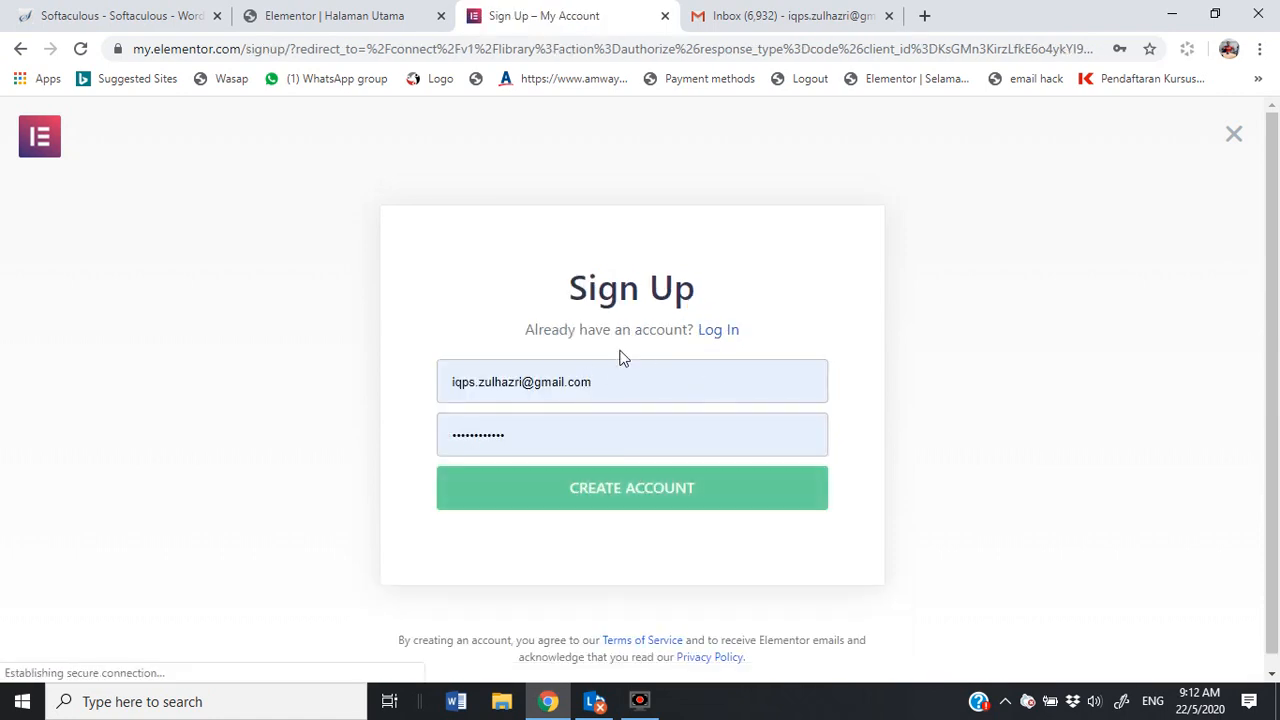
drag(611, 391, 418, 398)
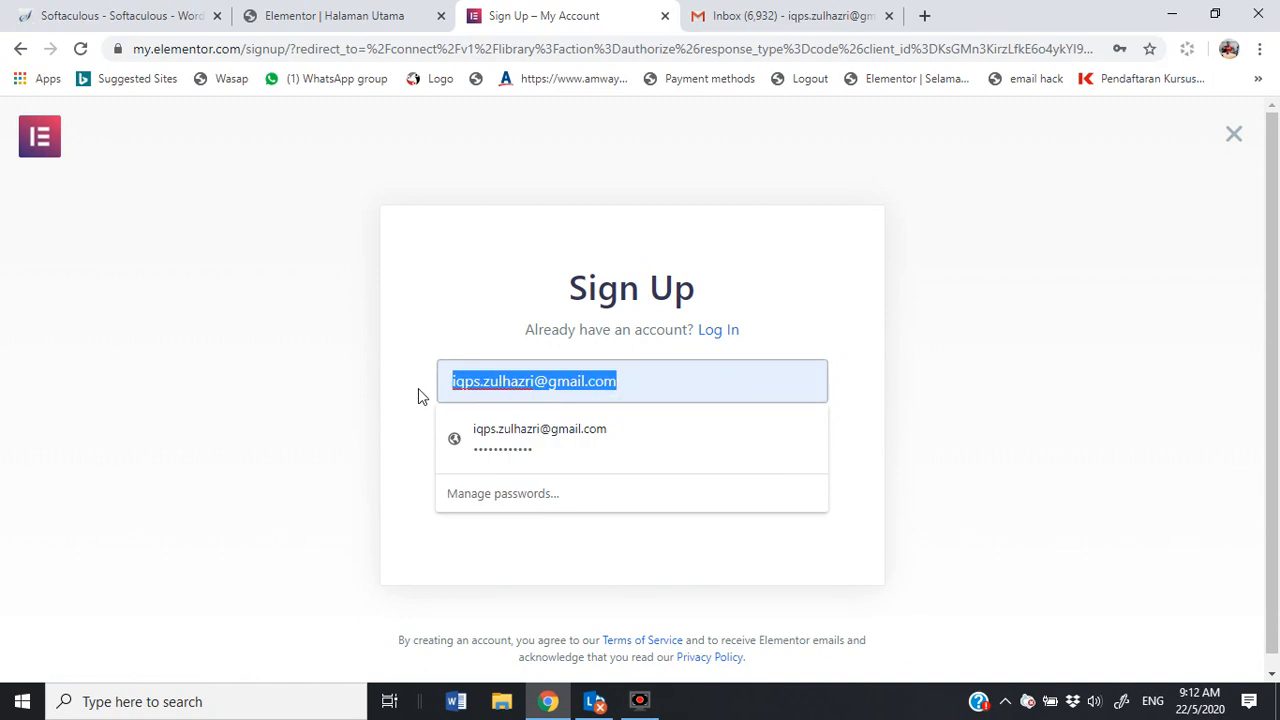
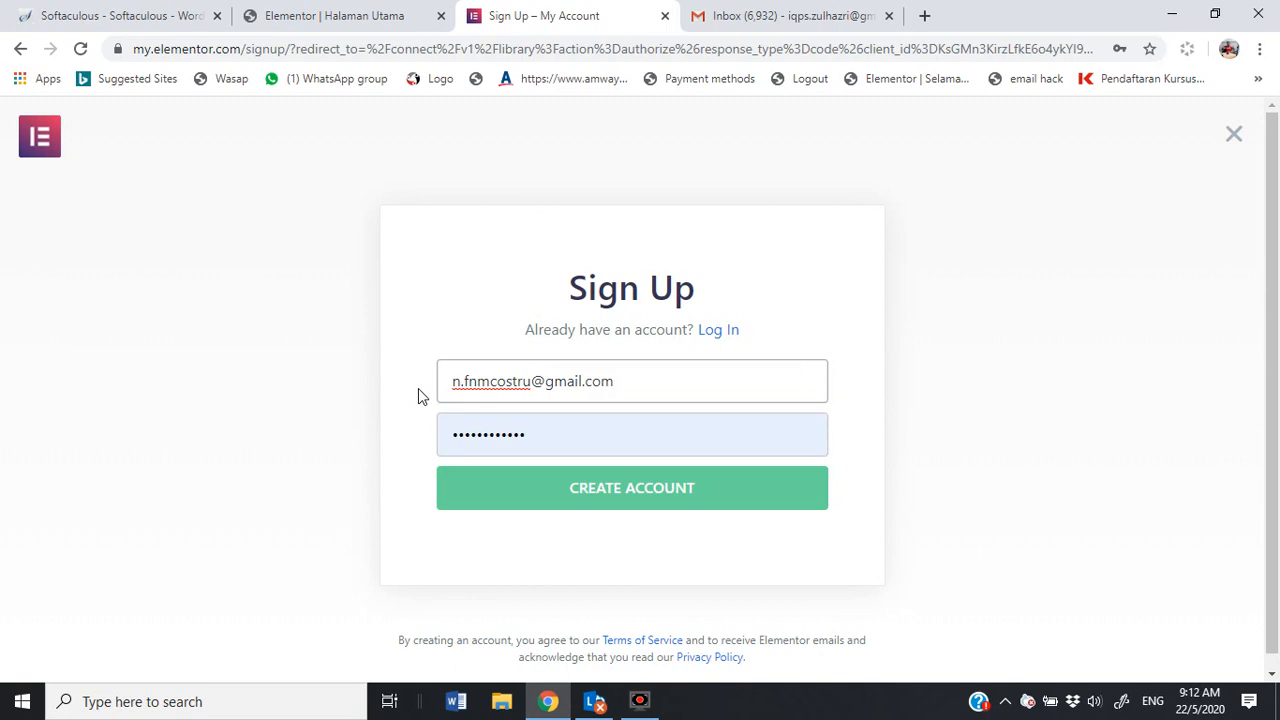
key(Tab)
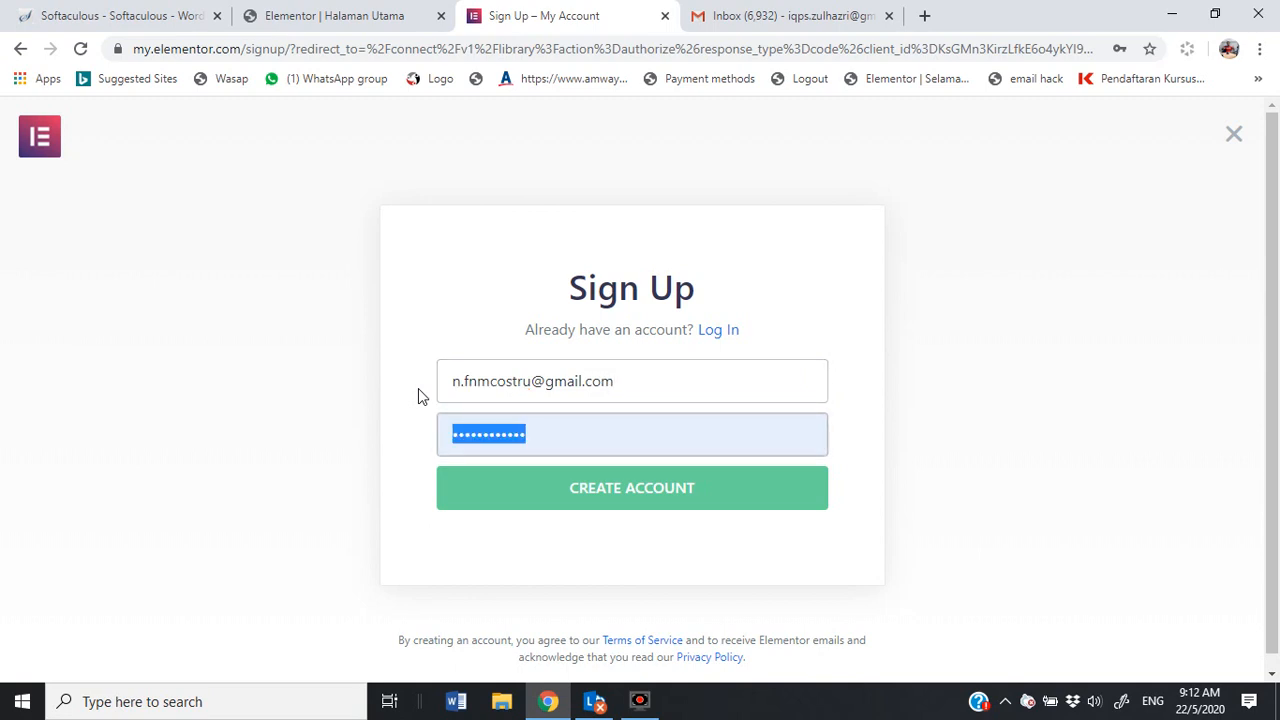
text(•••)
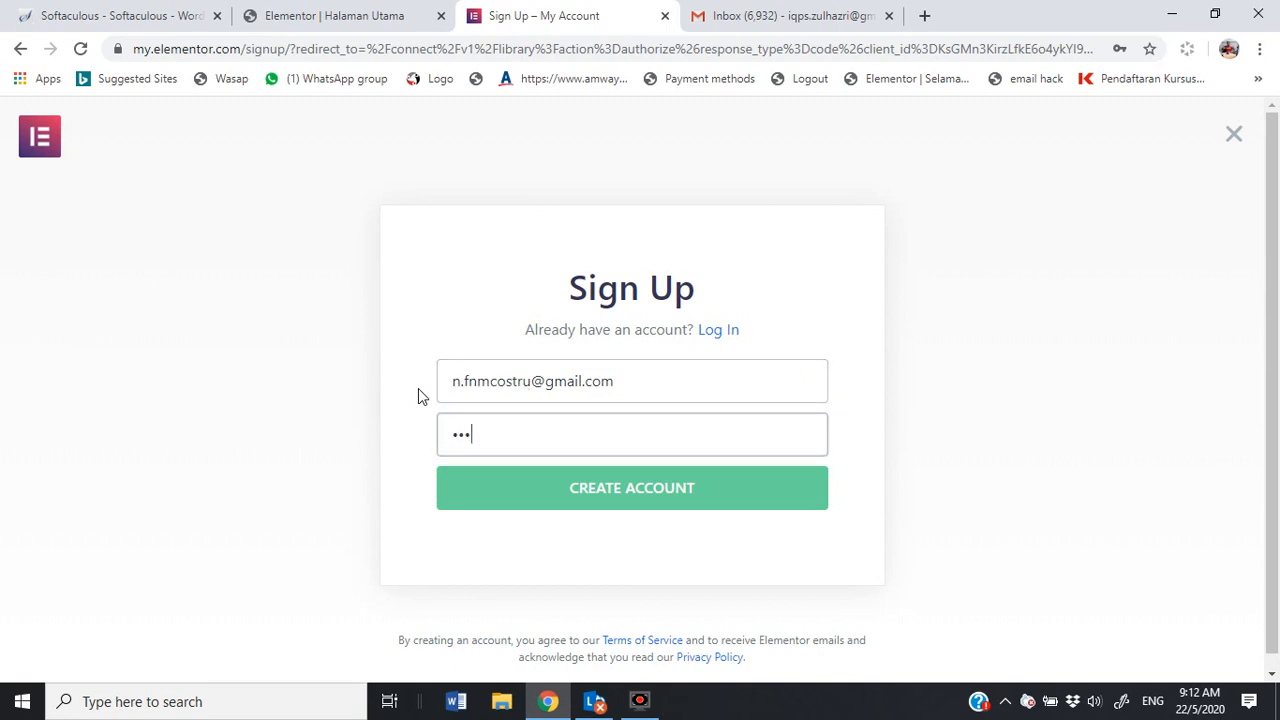
text(•••••••)
click(617, 498)
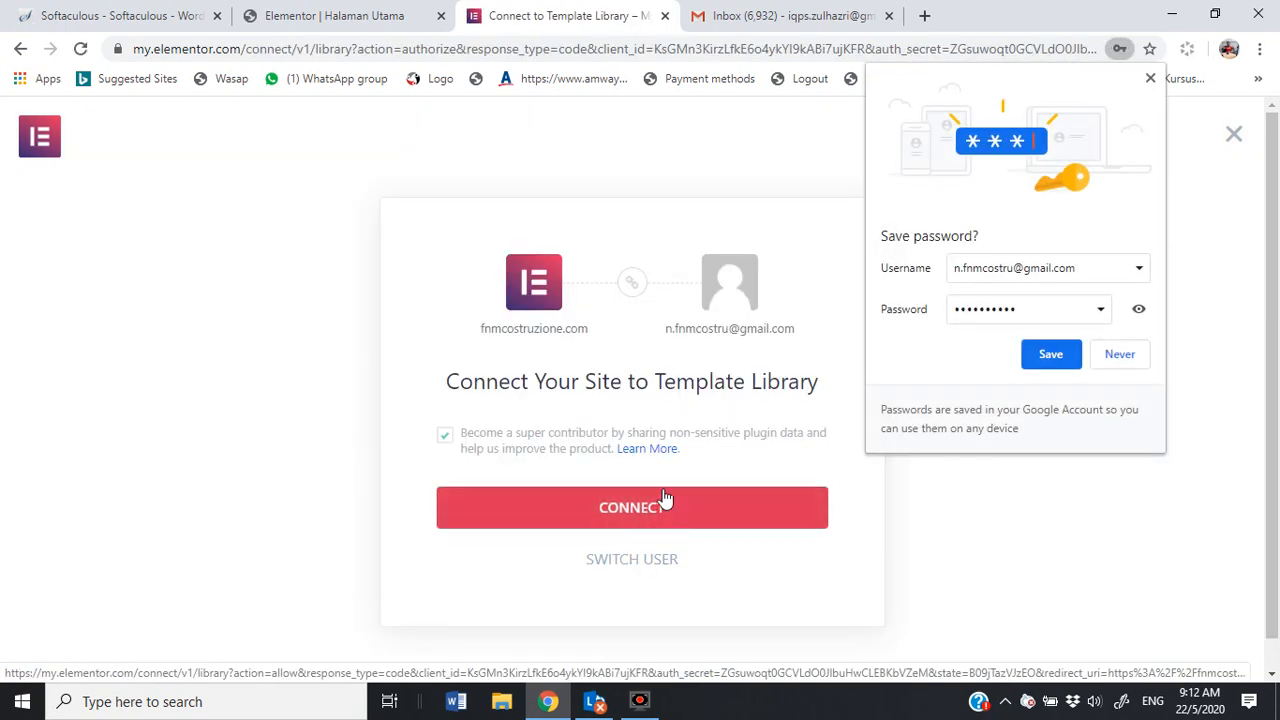
click(653, 503)
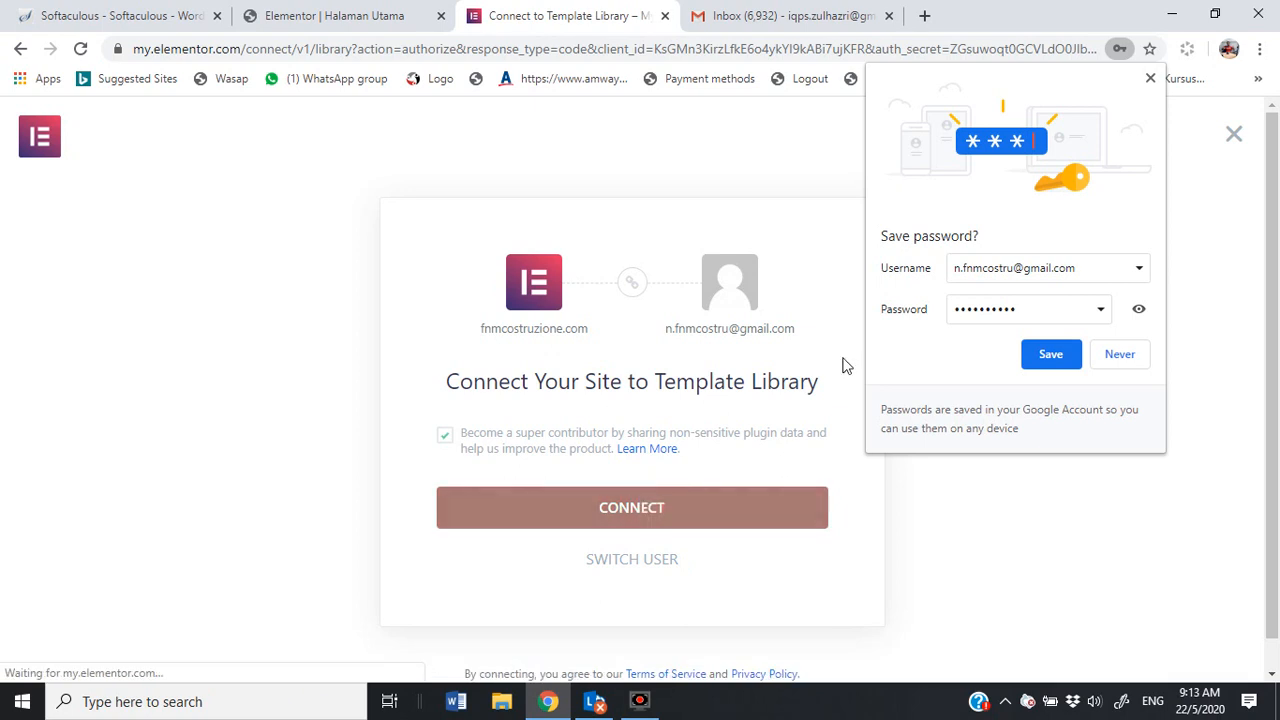
Step: Decline Chrome's password save, close the library, review the Mobile App 1 content and update Halaman Utama
click(1120, 358)
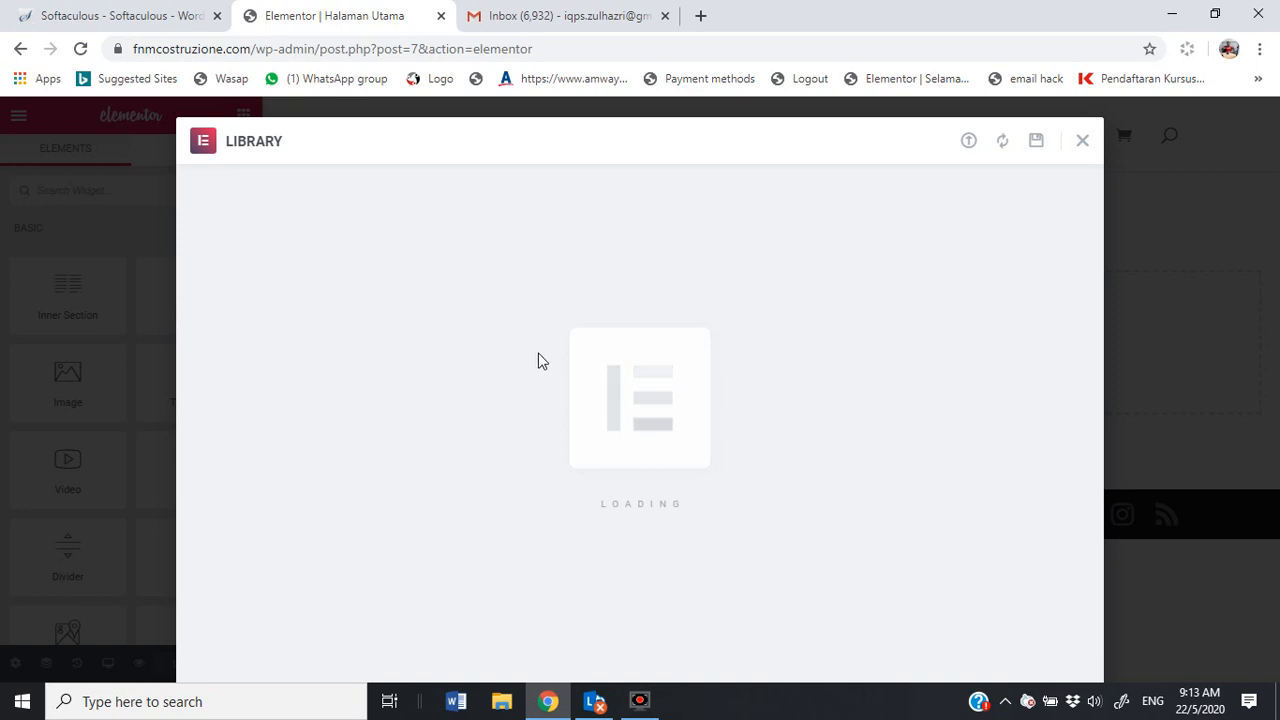
key(Escape)
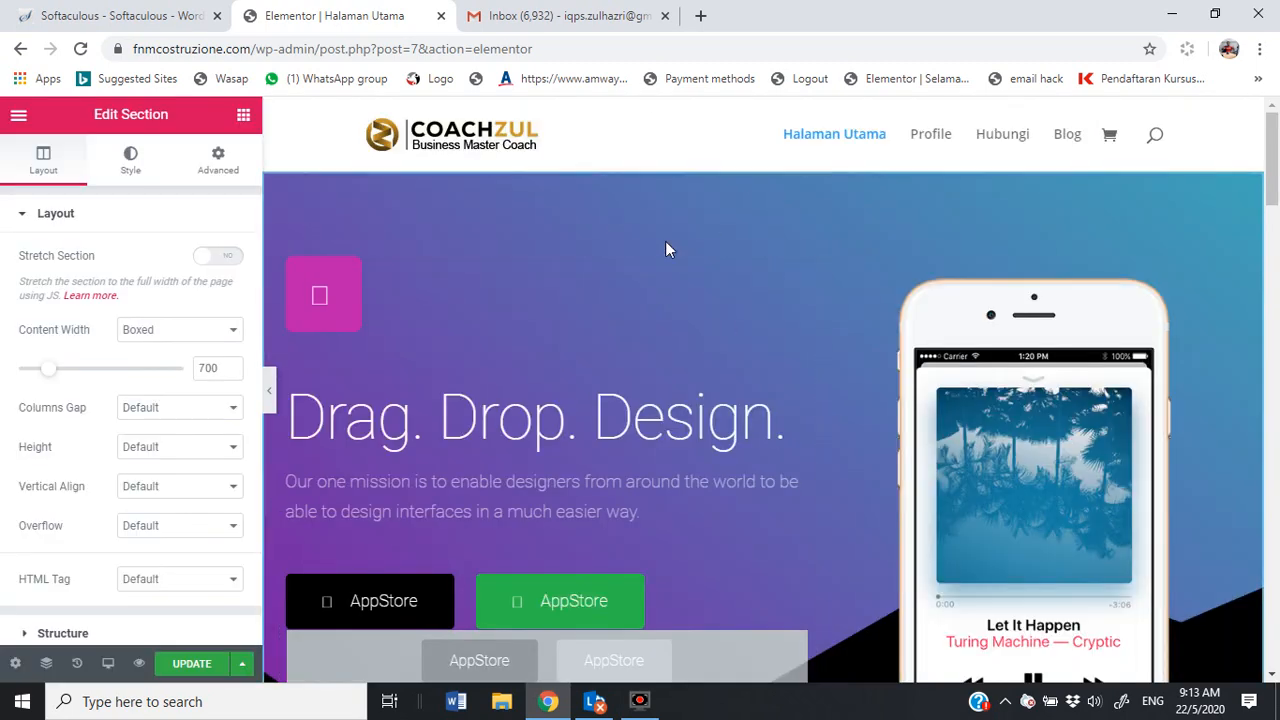
scroll(866, 311, down, 10)
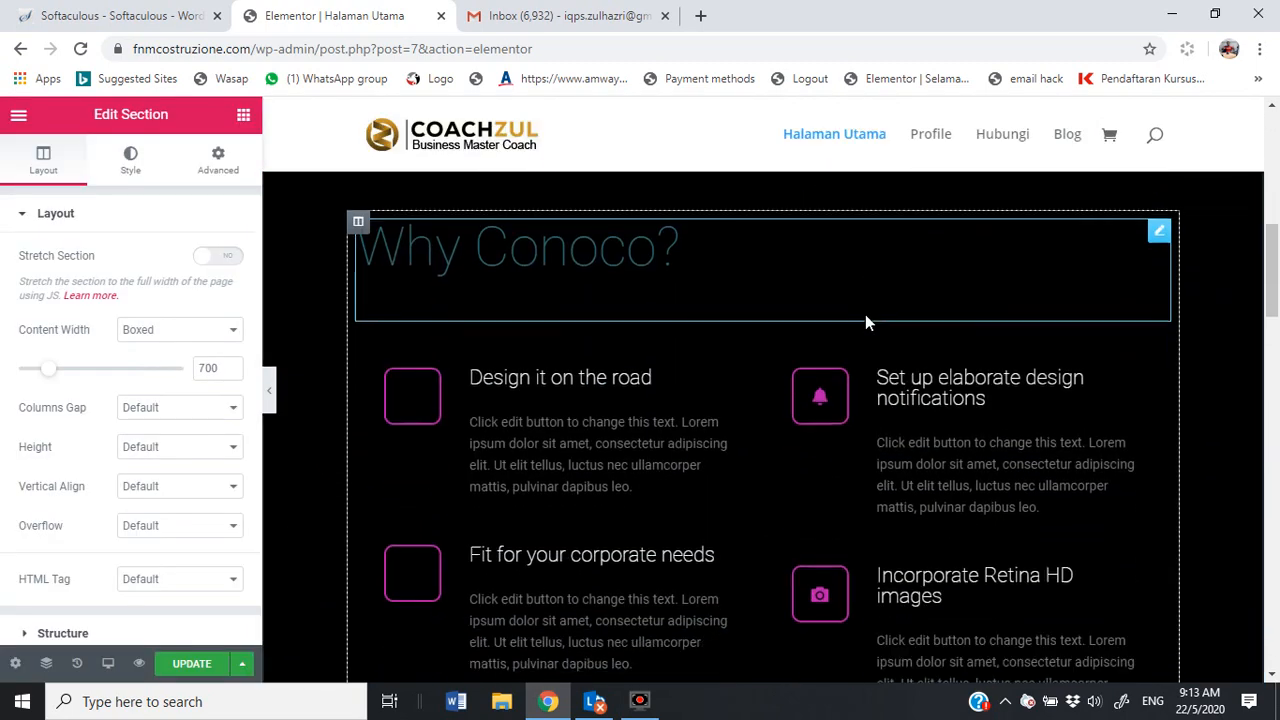
scroll(860, 320, down, 15)
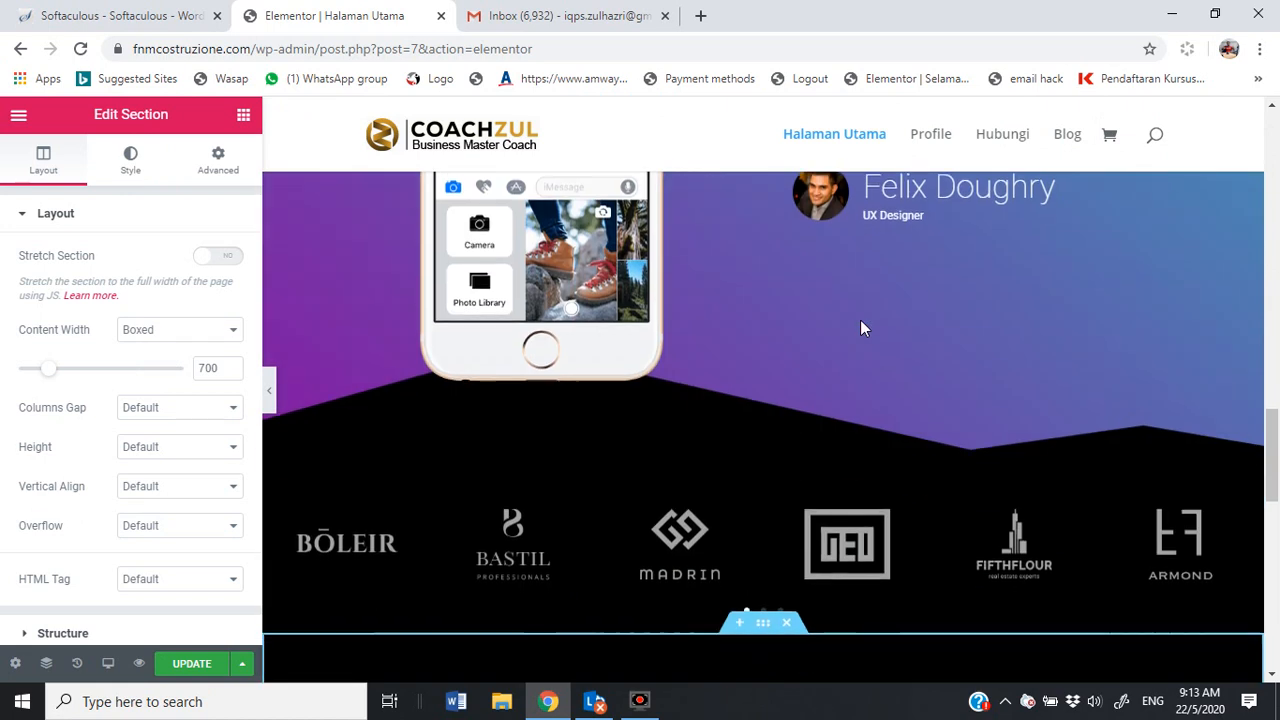
scroll(860, 320, down, 10)
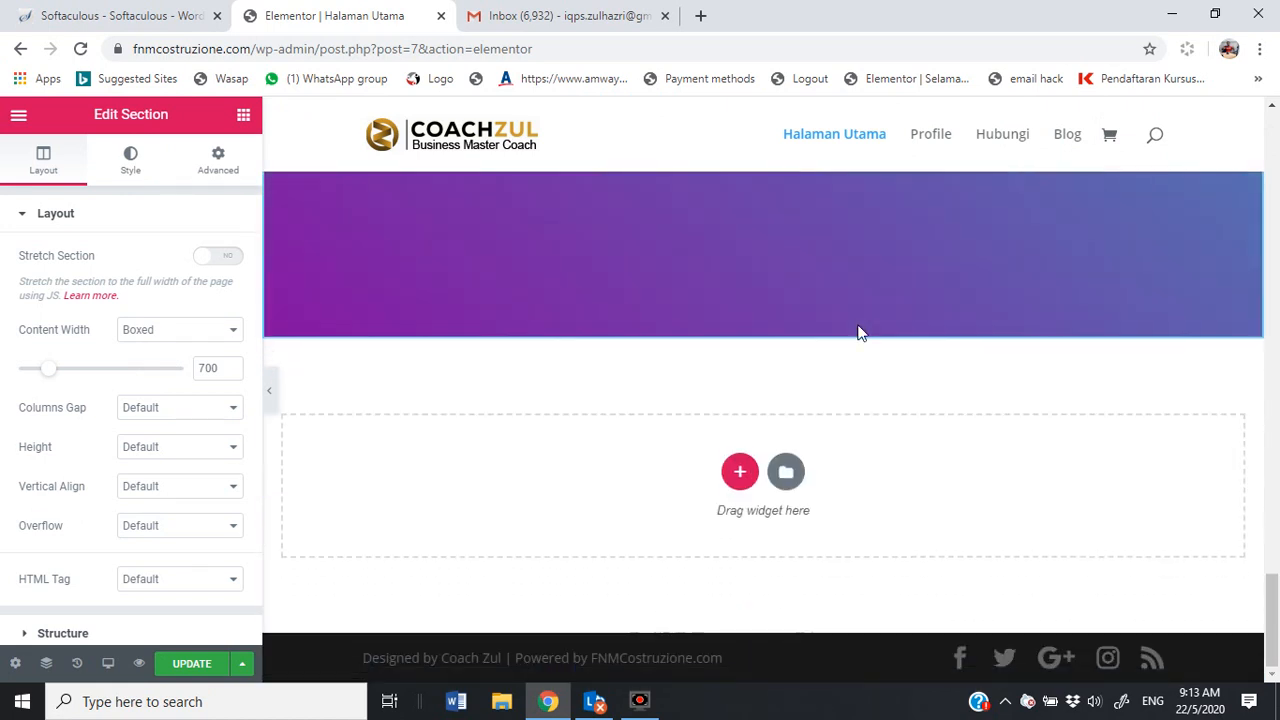
click(172, 660)
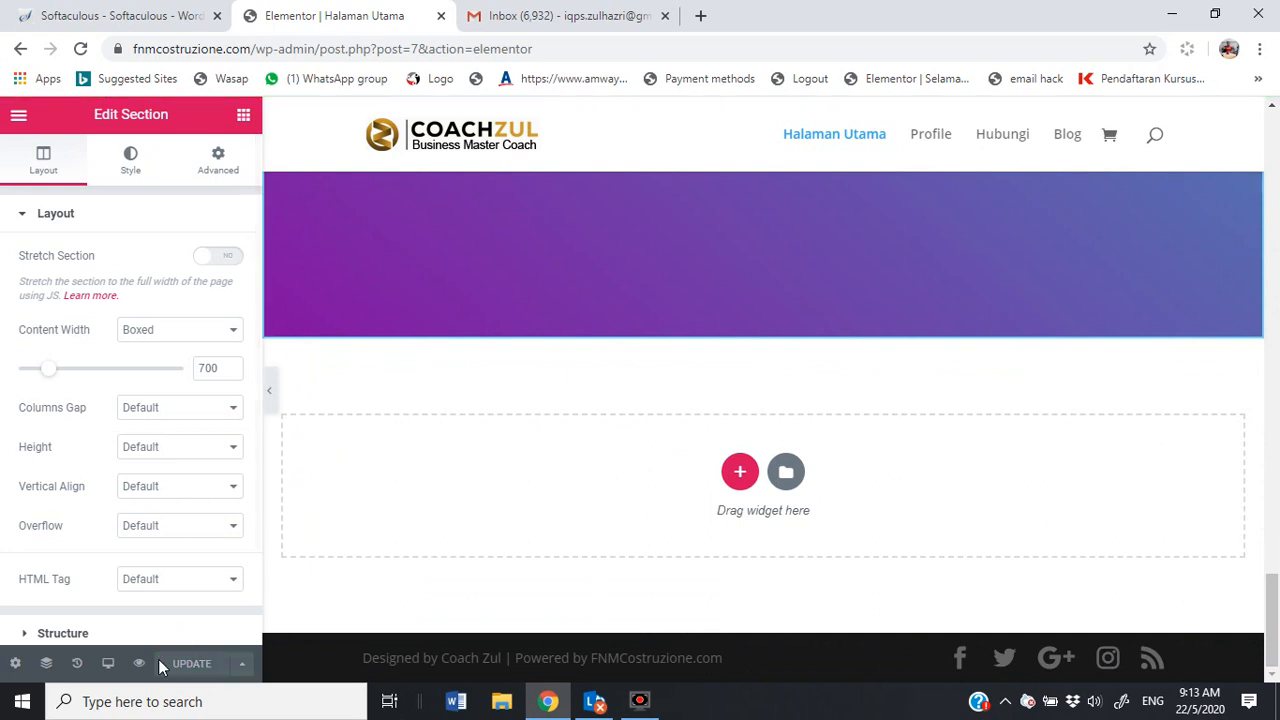
Step: Preview Halaman Utama at tablet width, then at mobile (360px) width, scrolling through each
click(108, 663)
click(110, 588)
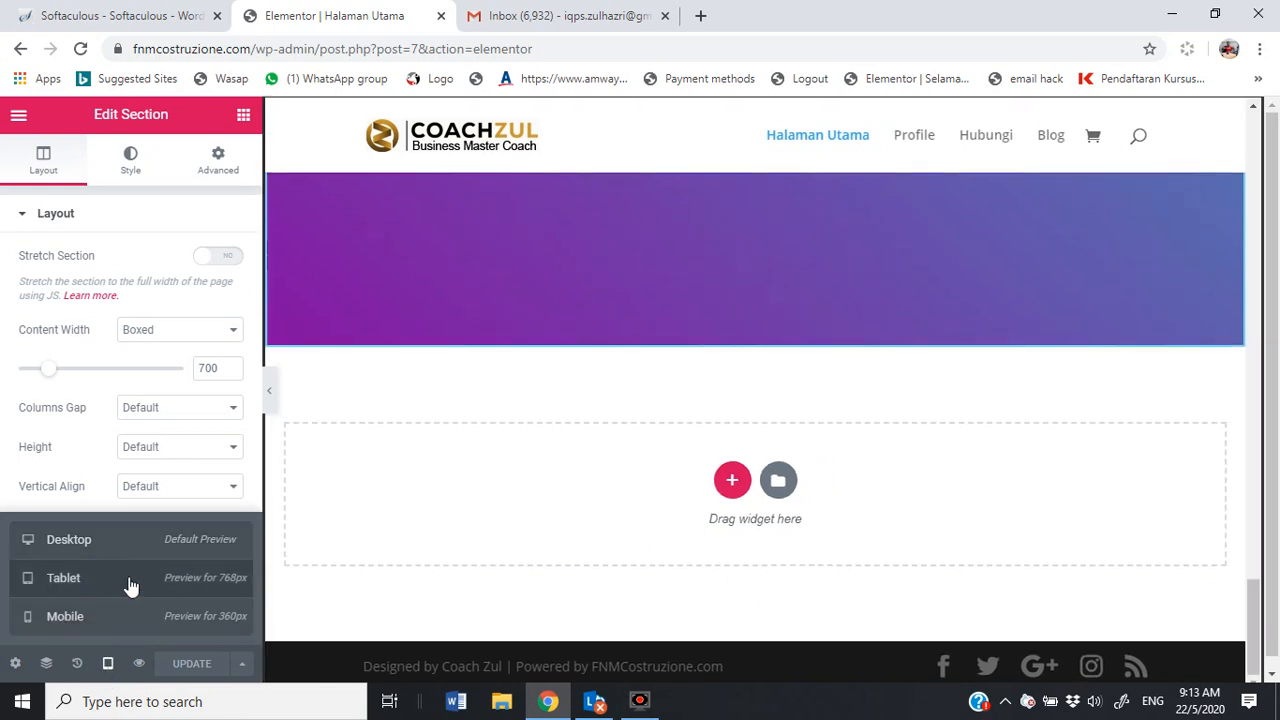
scroll(898, 367, up, 10)
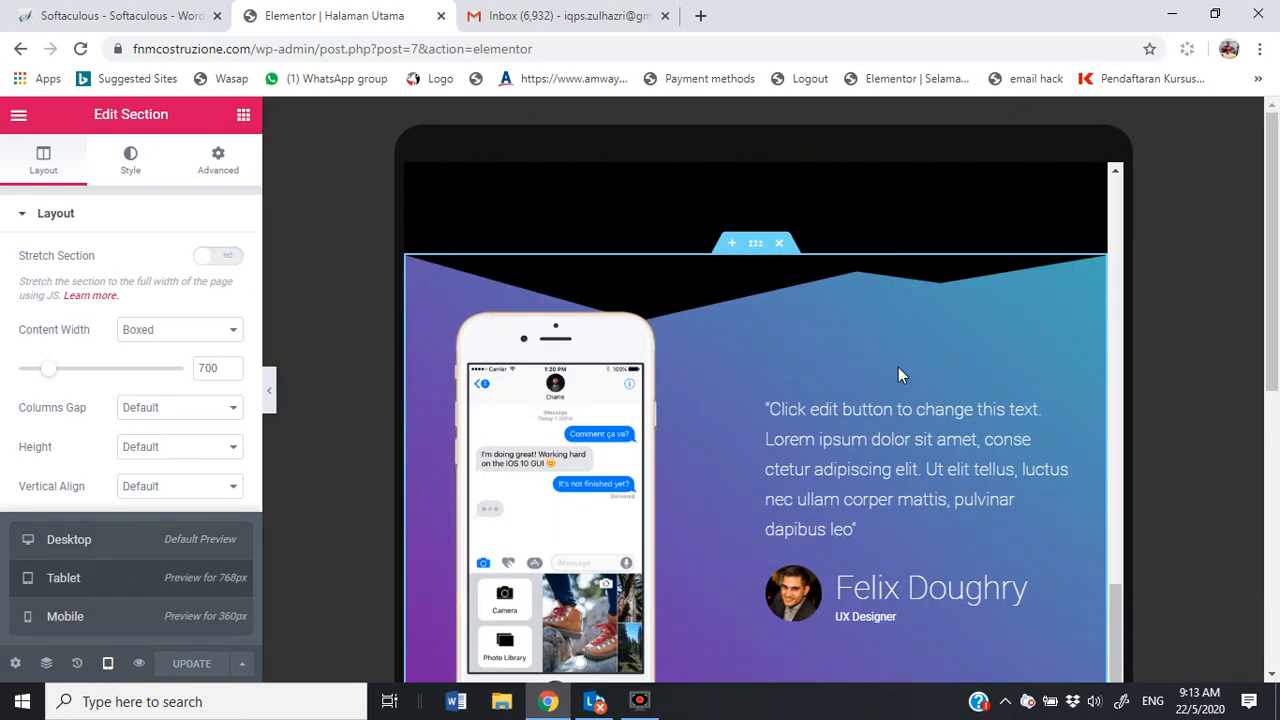
scroll(898, 358, up, 10)
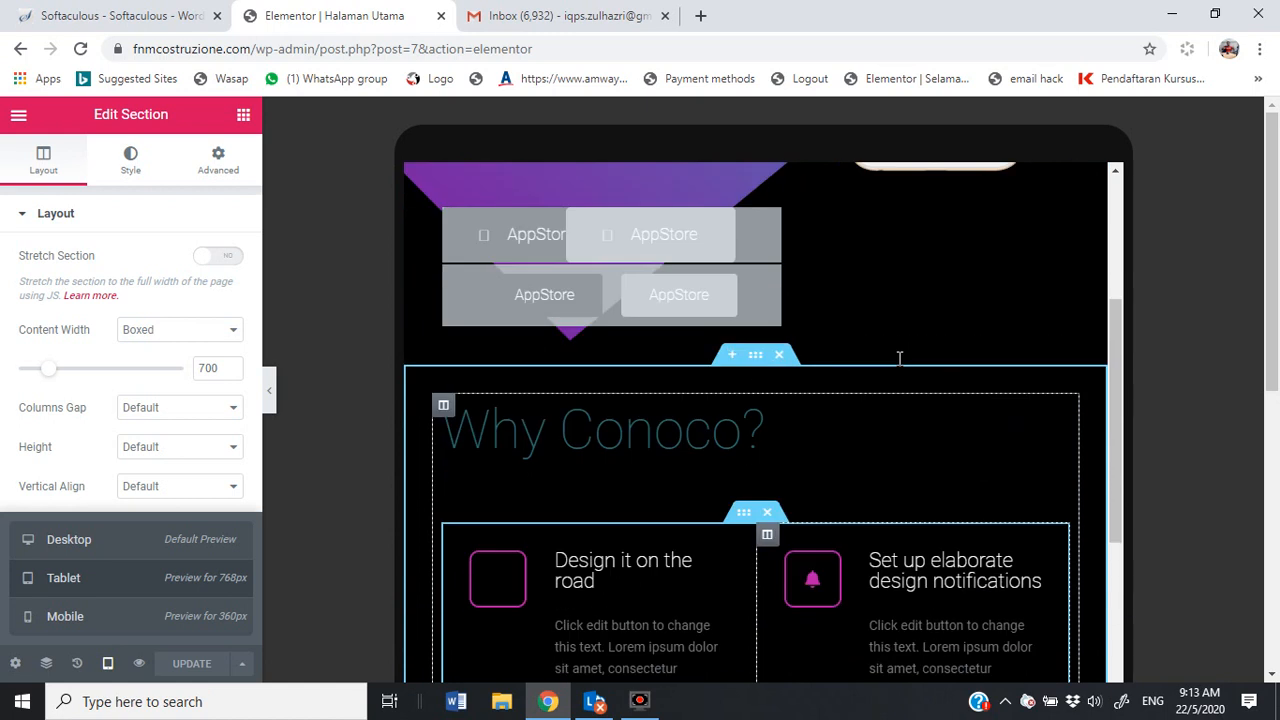
scroll(895, 350, up, 2)
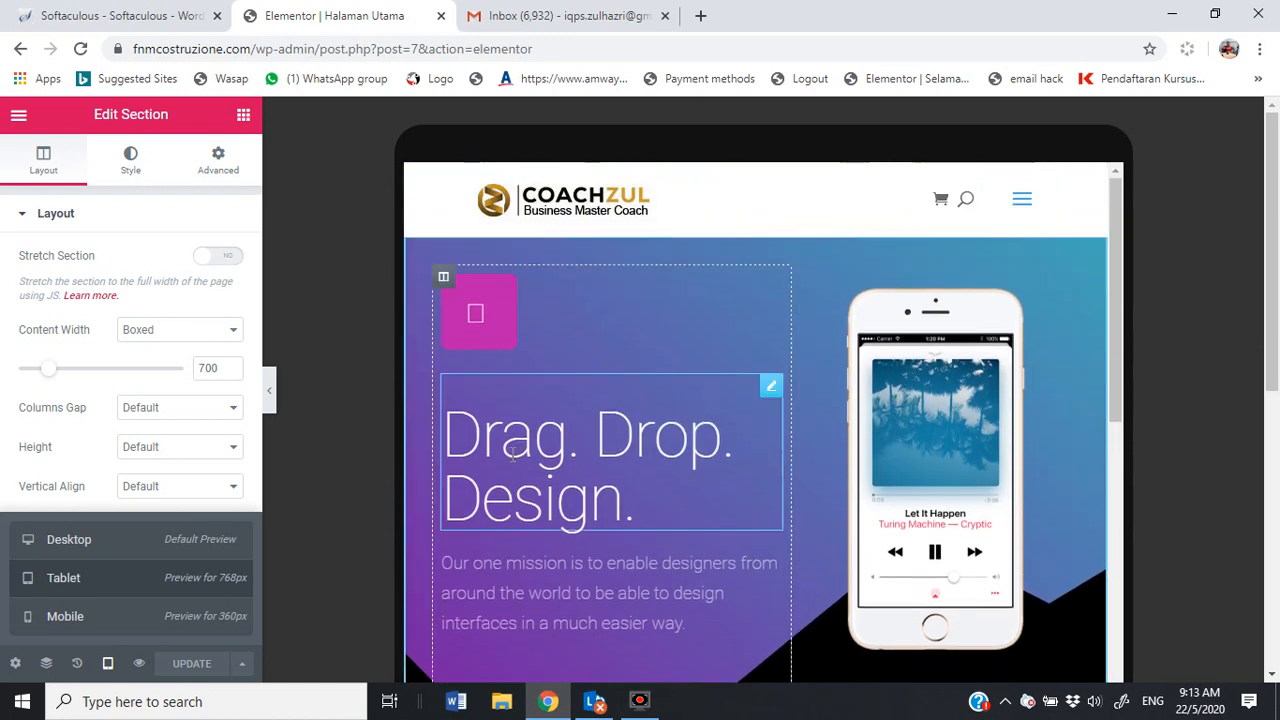
click(100, 617)
scroll(778, 312, down, 15)
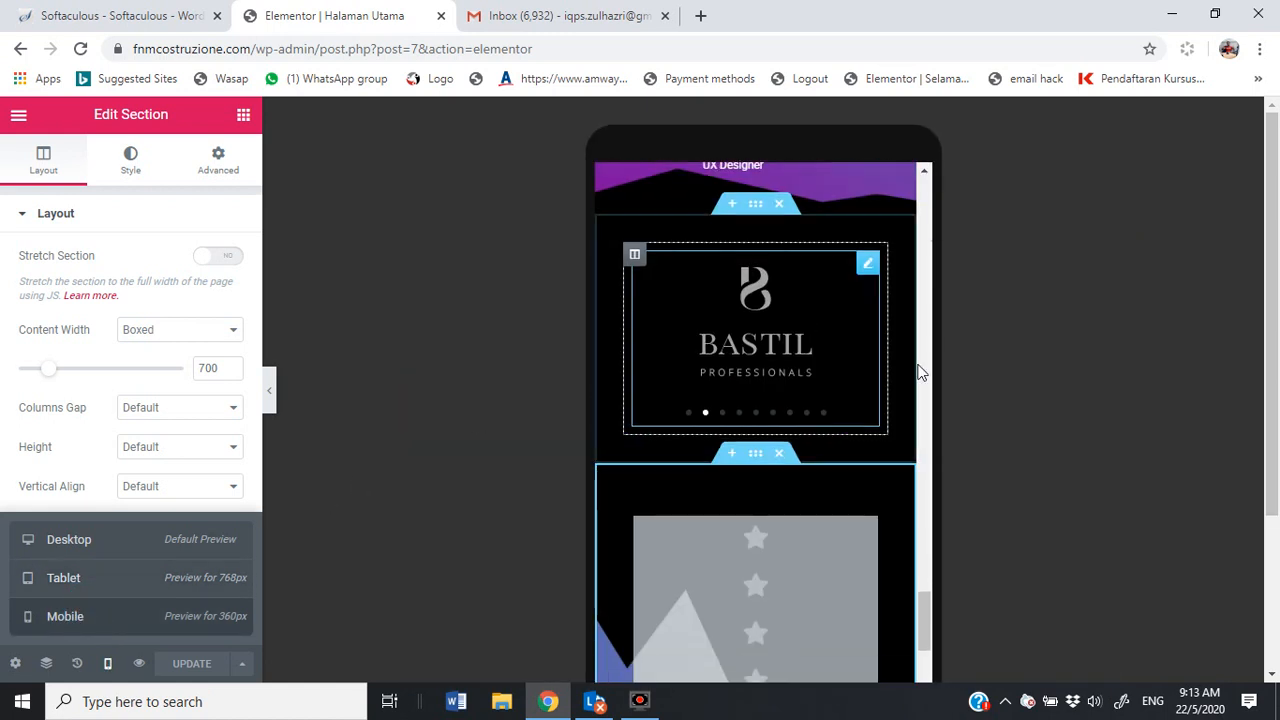
drag(923, 632, 934, 189)
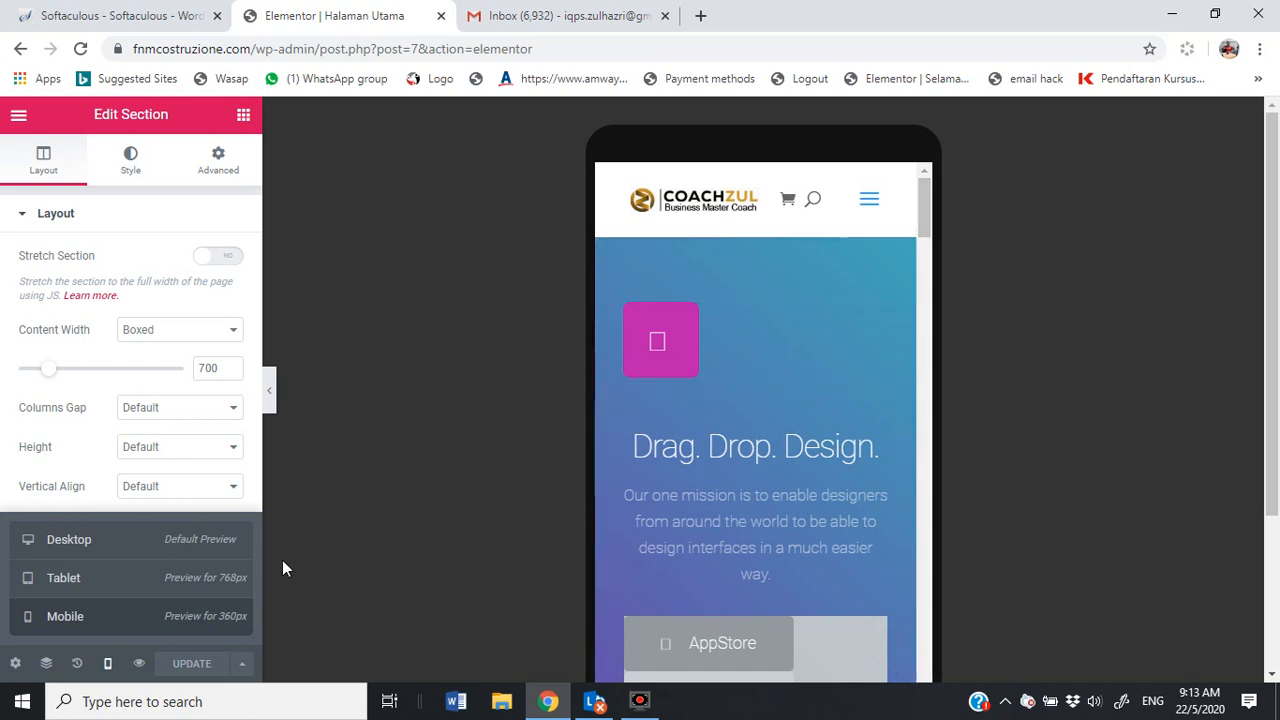
right_click(137, 662)
click(138, 663)
click(138, 663)
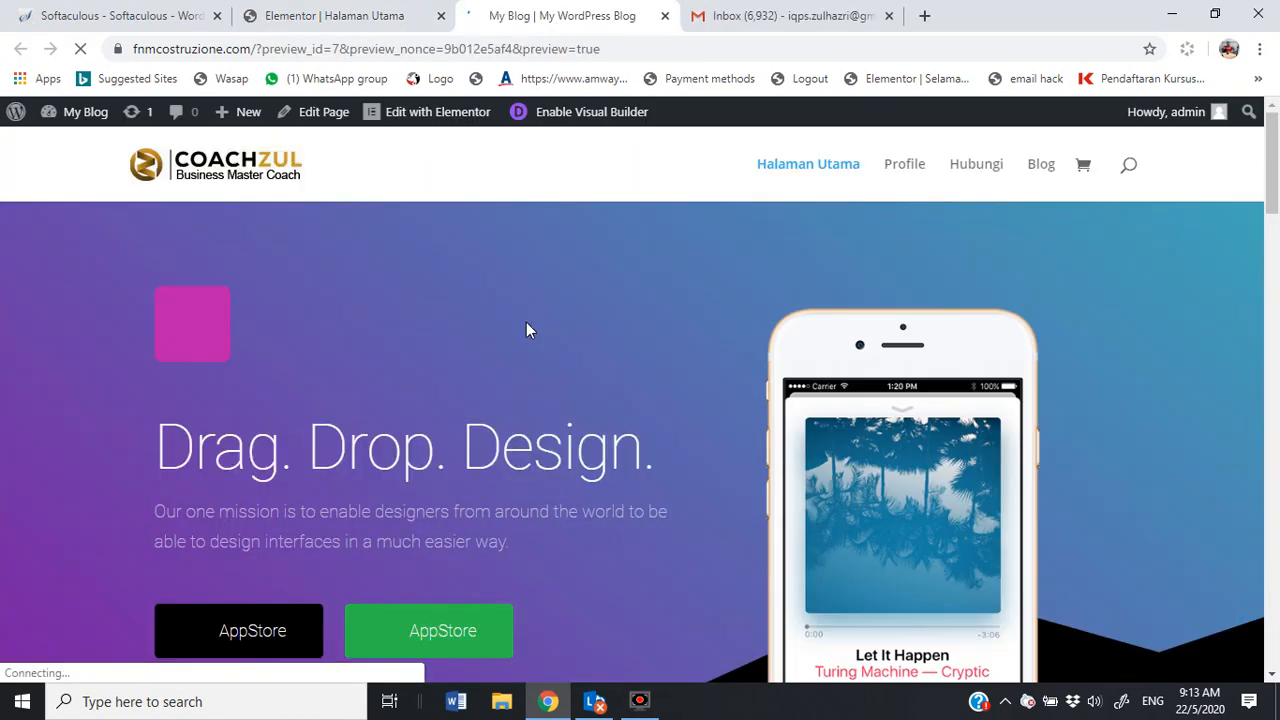
click(904, 168)
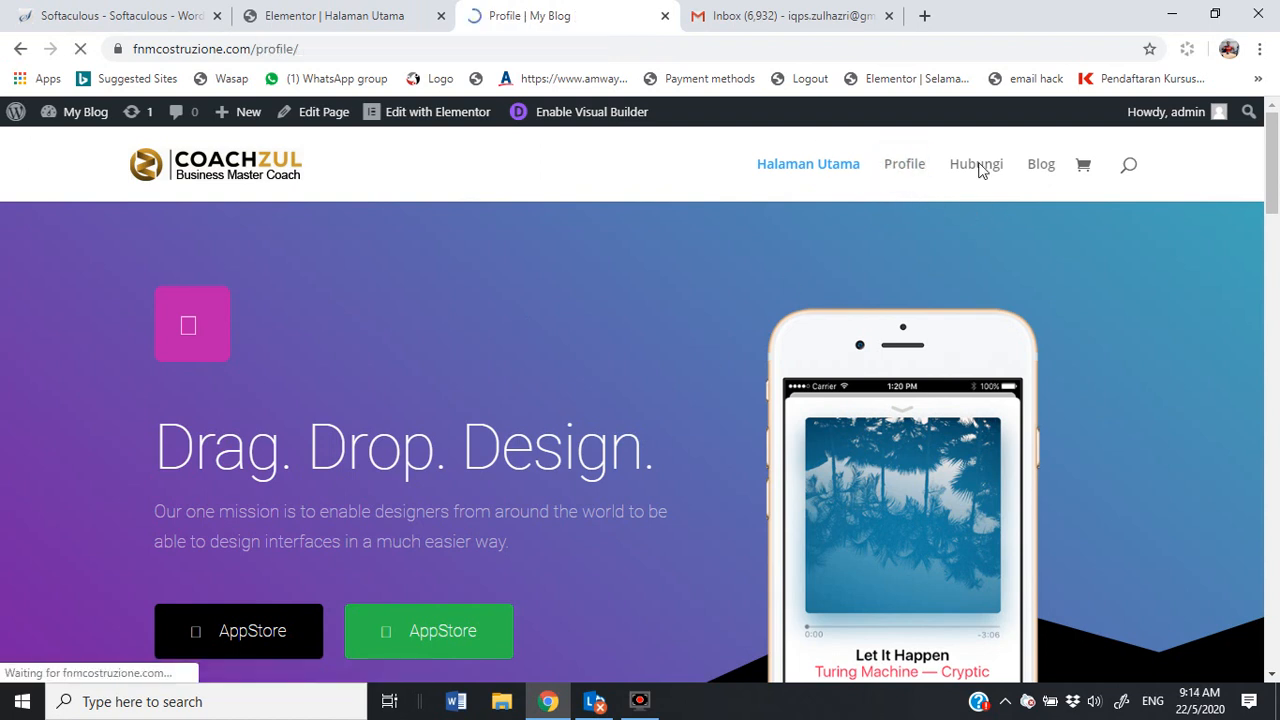
click(984, 172)
click(1060, 170)
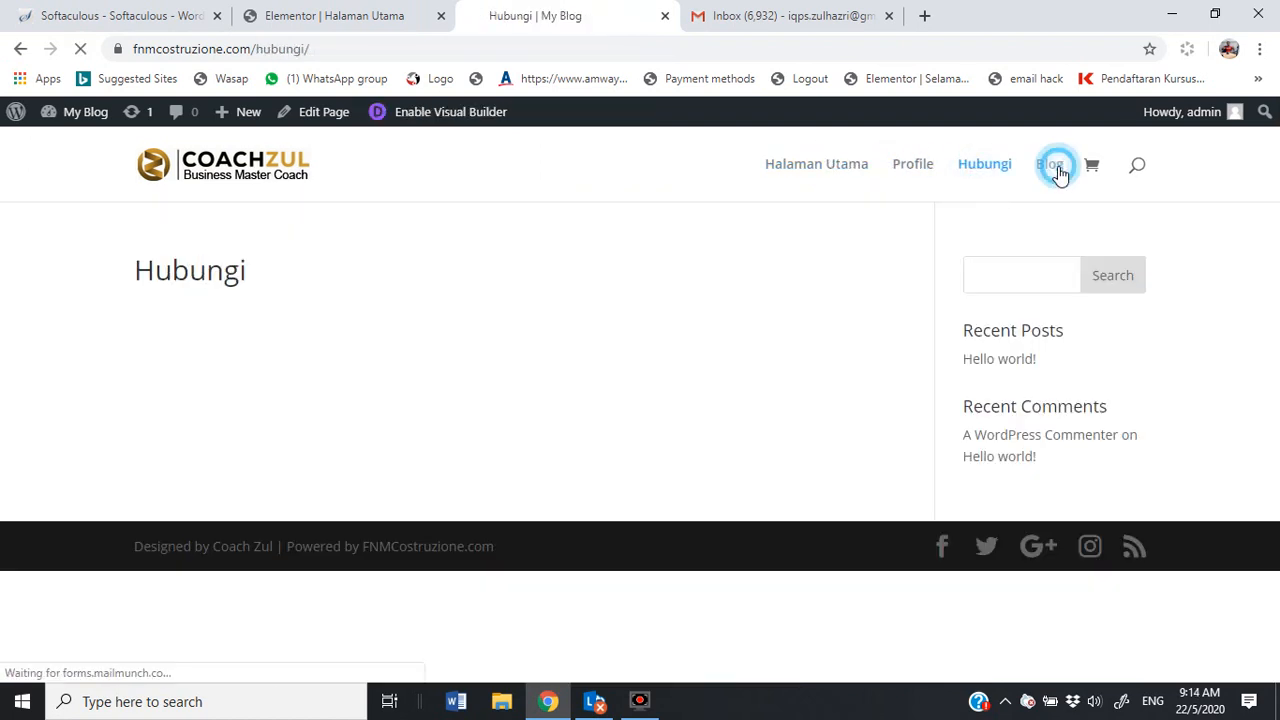
click(836, 182)
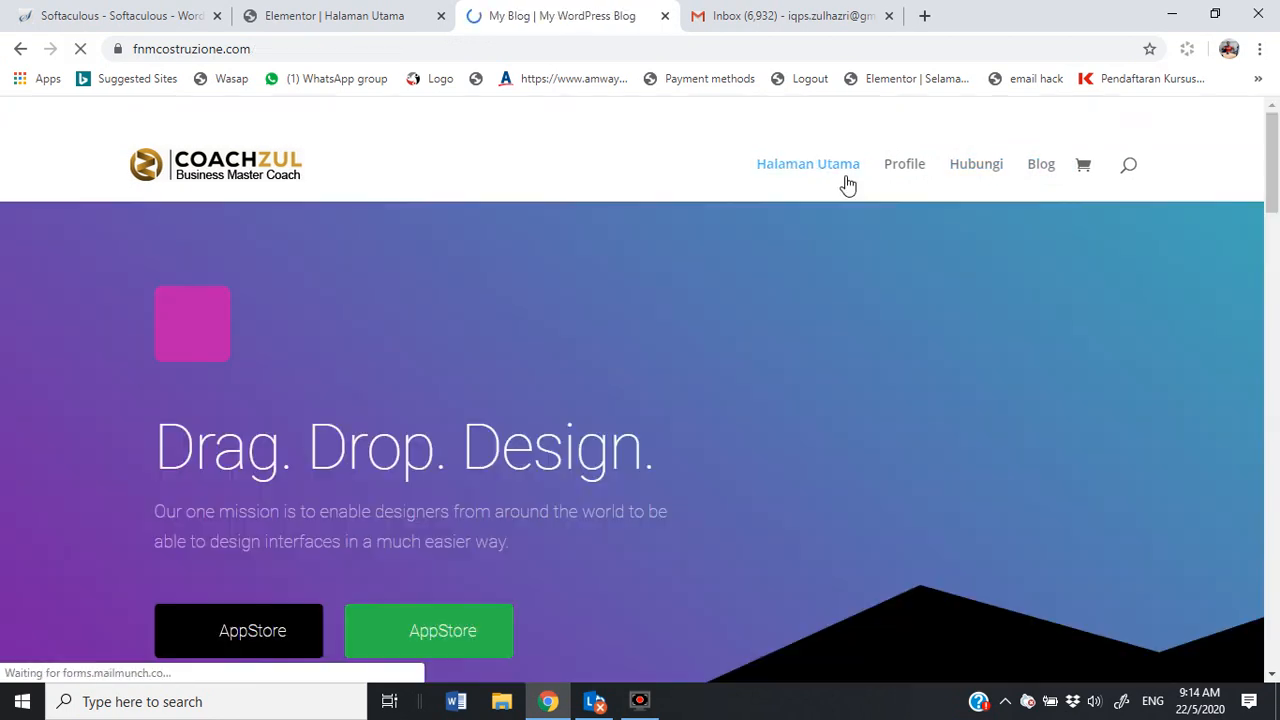
scroll(527, 376, down, 3)
scroll(527, 380, down, 15)
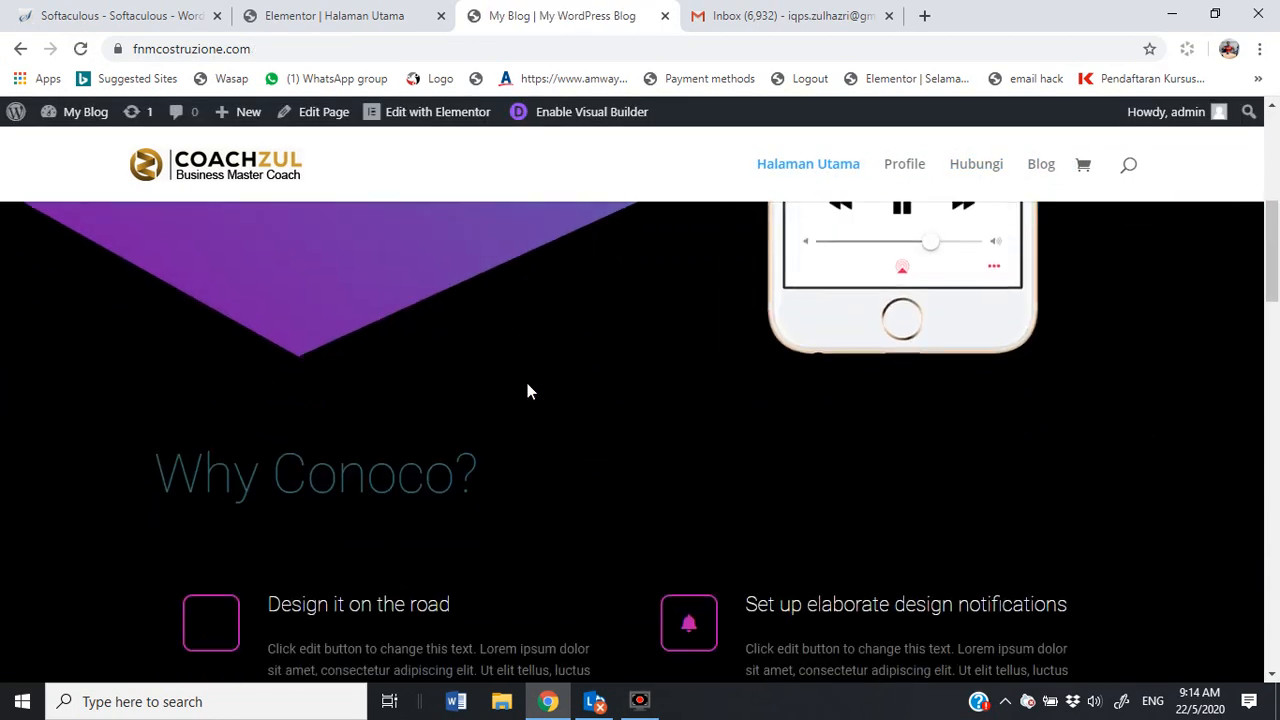
scroll(525, 402, down, 6)
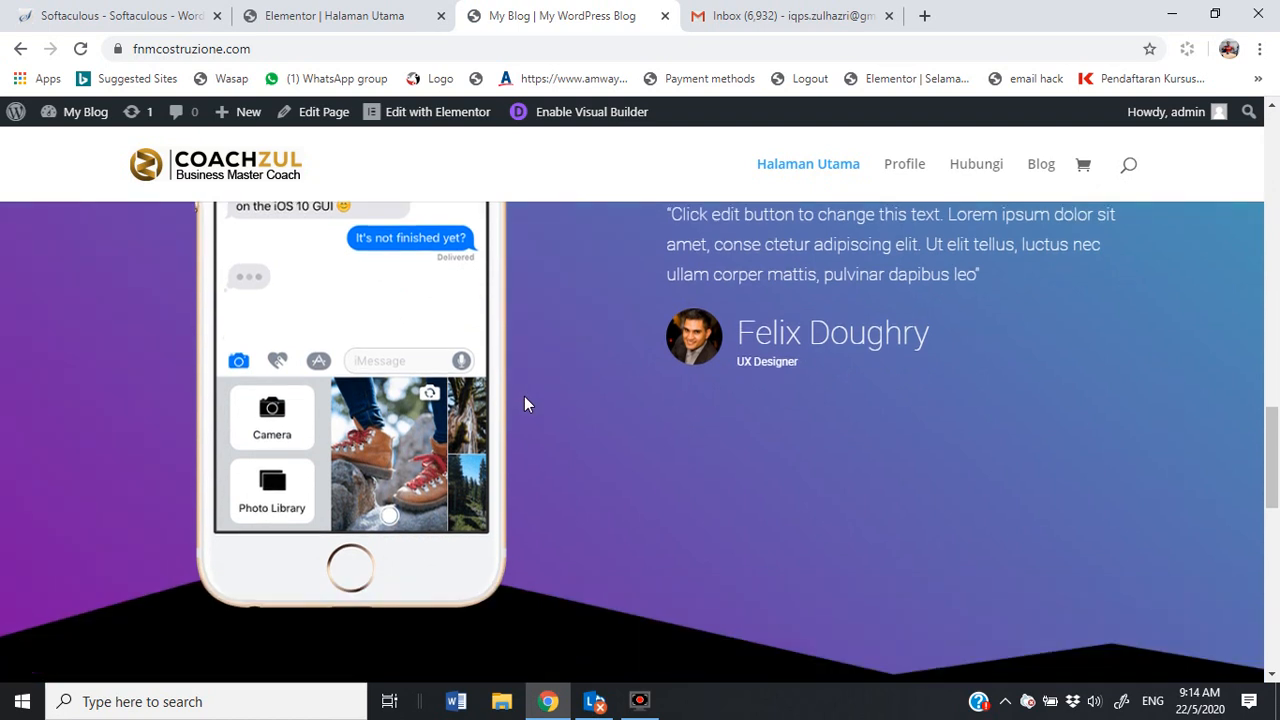
scroll(522, 408, down, 2)
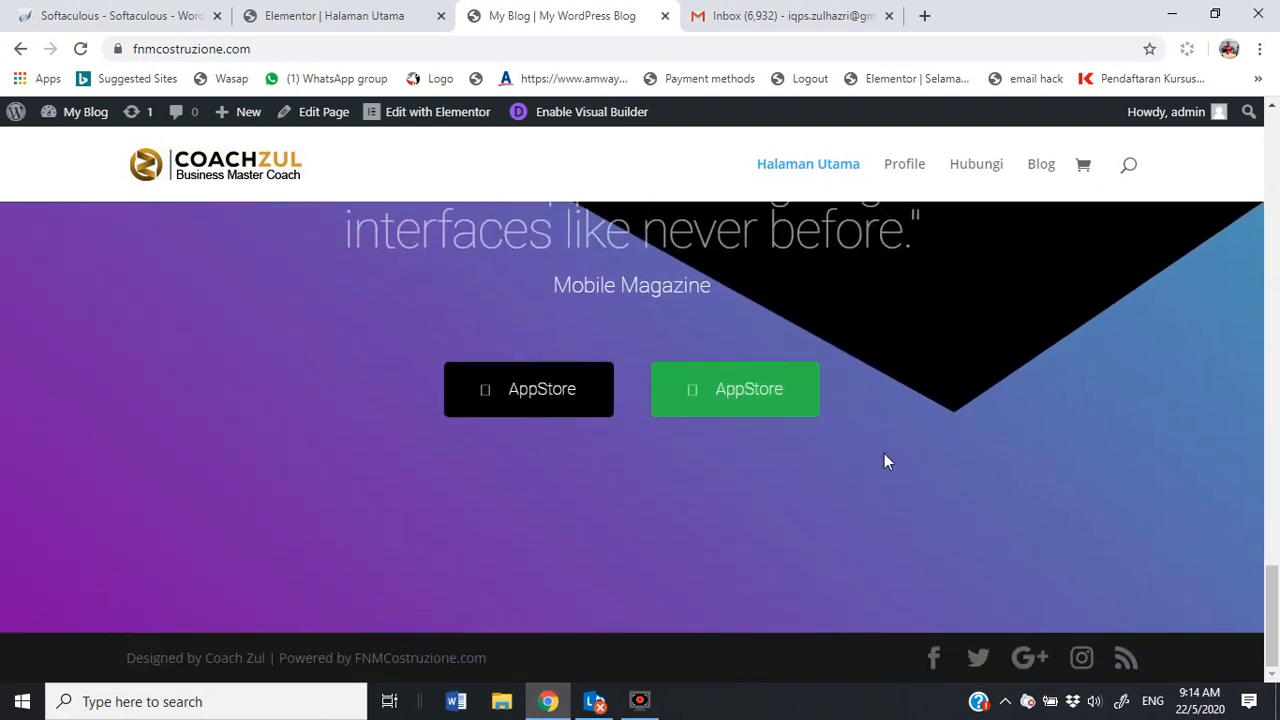
drag(1272, 612, 1275, 160)
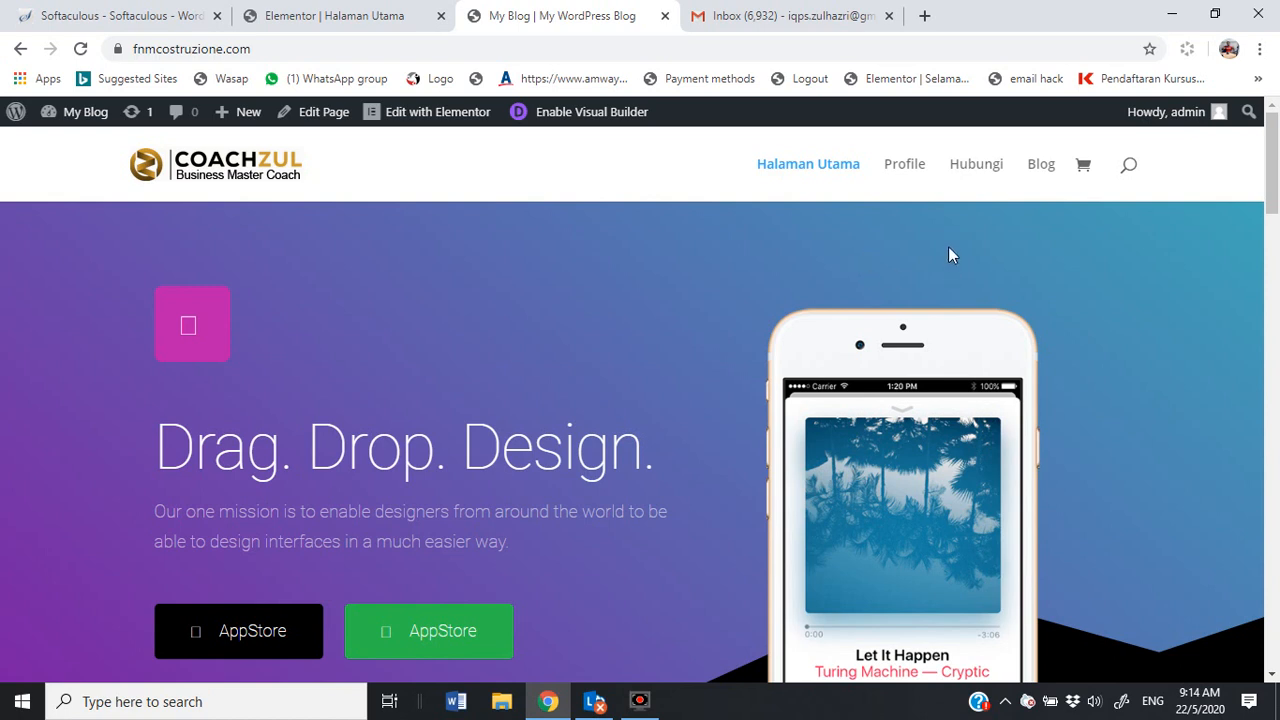
click(349, 17)
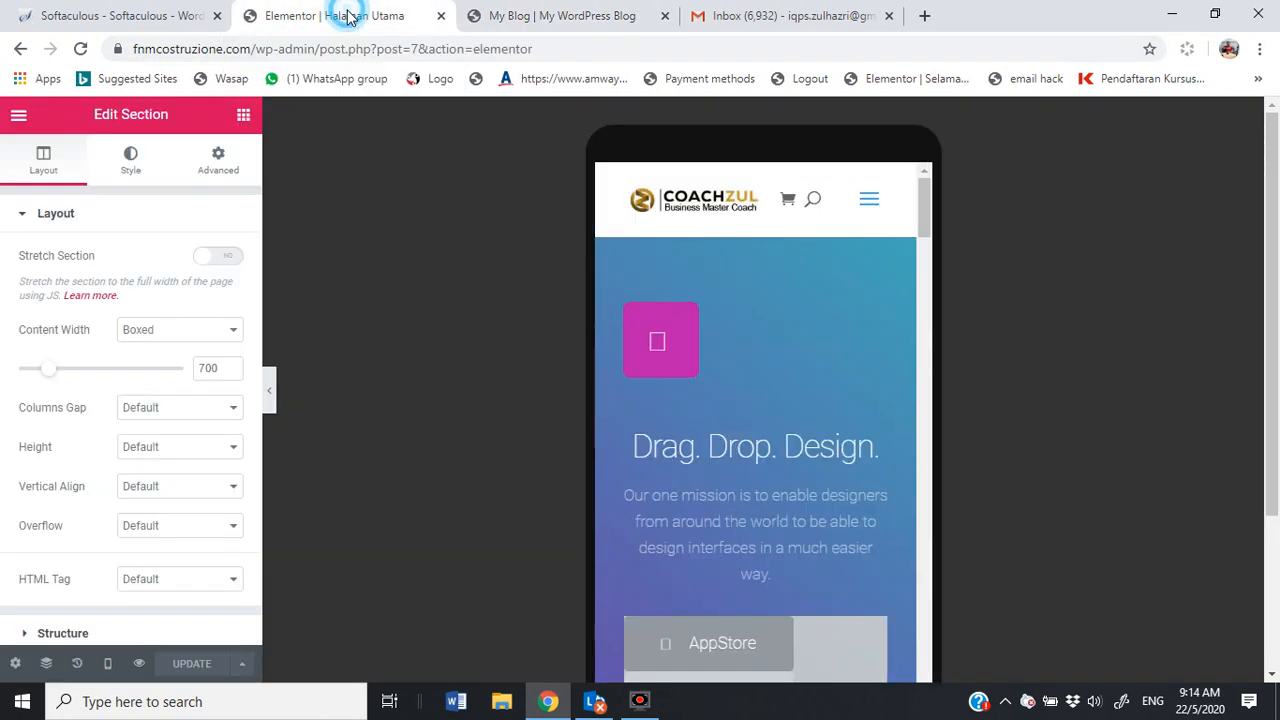
click(155, 13)
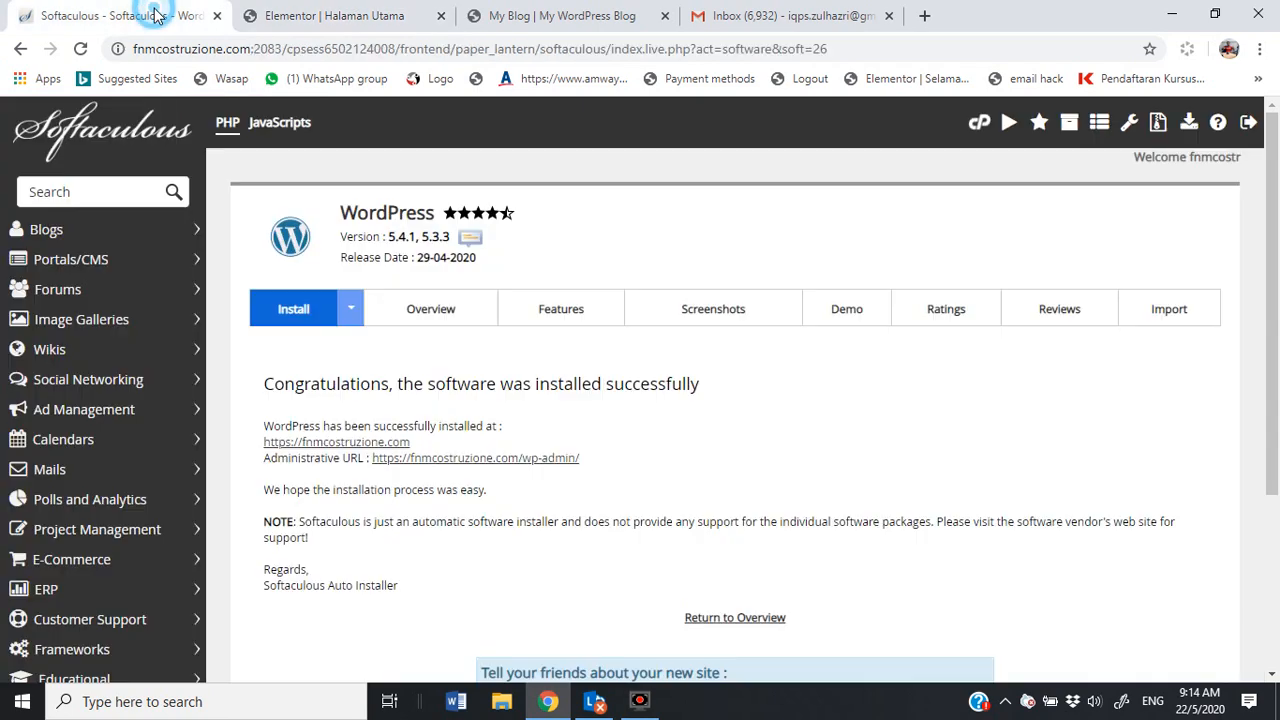
click(536, 20)
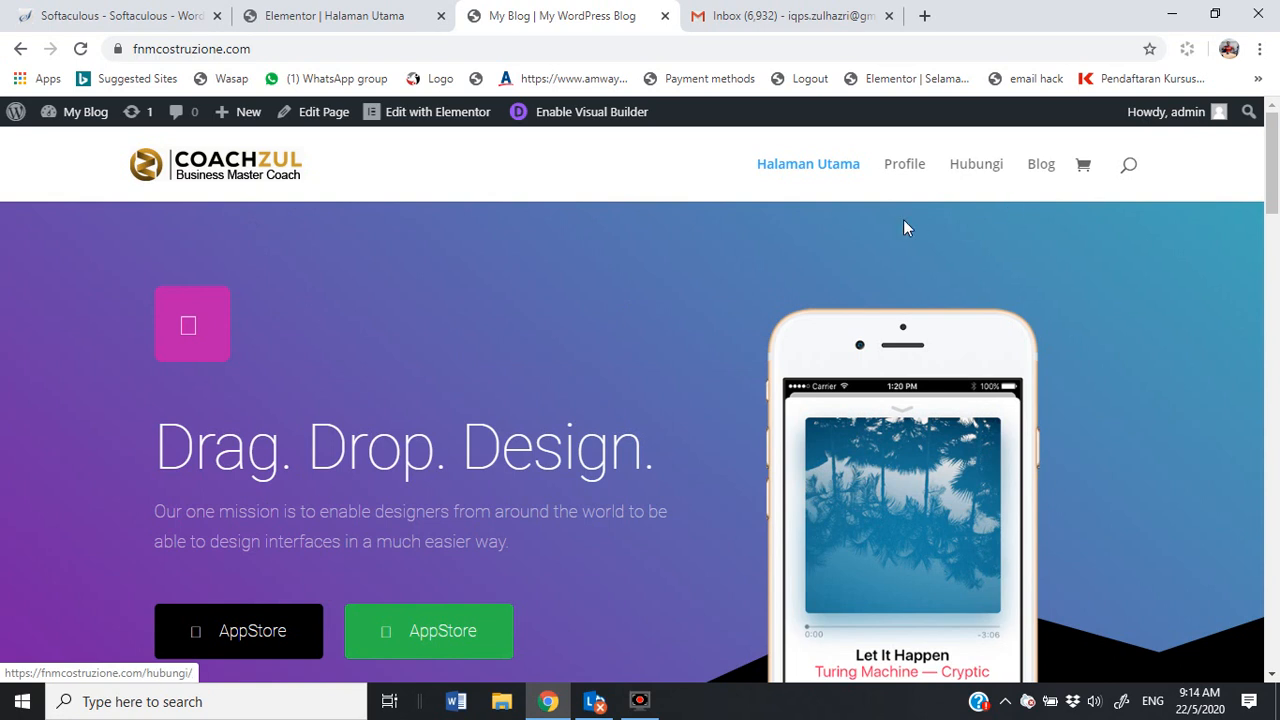
Step: Go to the Profile page from the site menu and open it with Elementor
scroll(829, 262, down, 6)
scroll(691, 390, up, 5)
scroll(700, 375, up, 1)
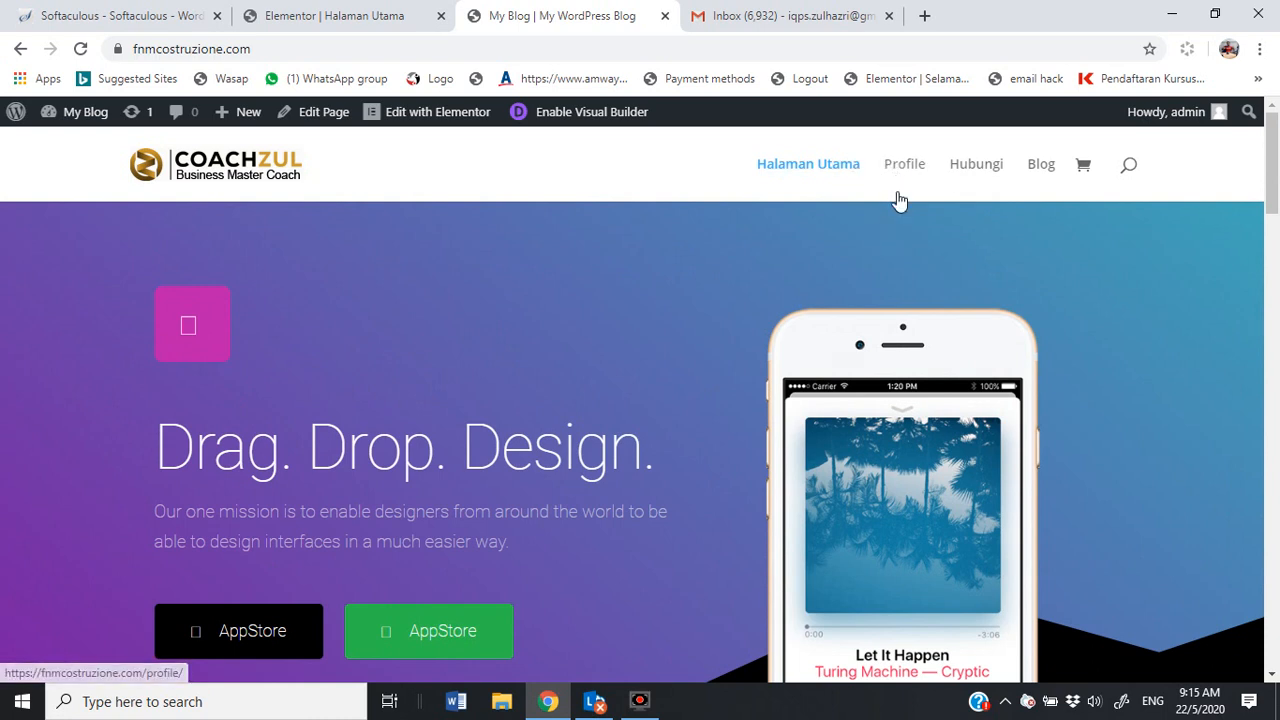
click(914, 166)
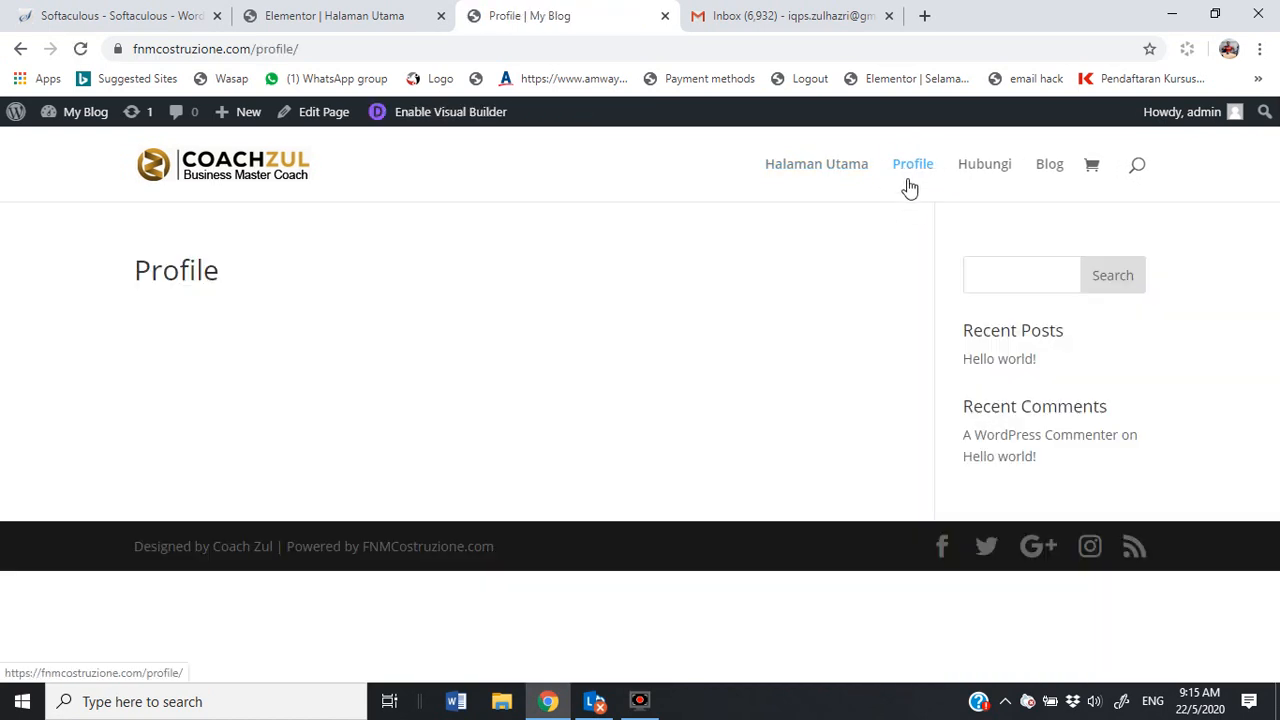
click(303, 115)
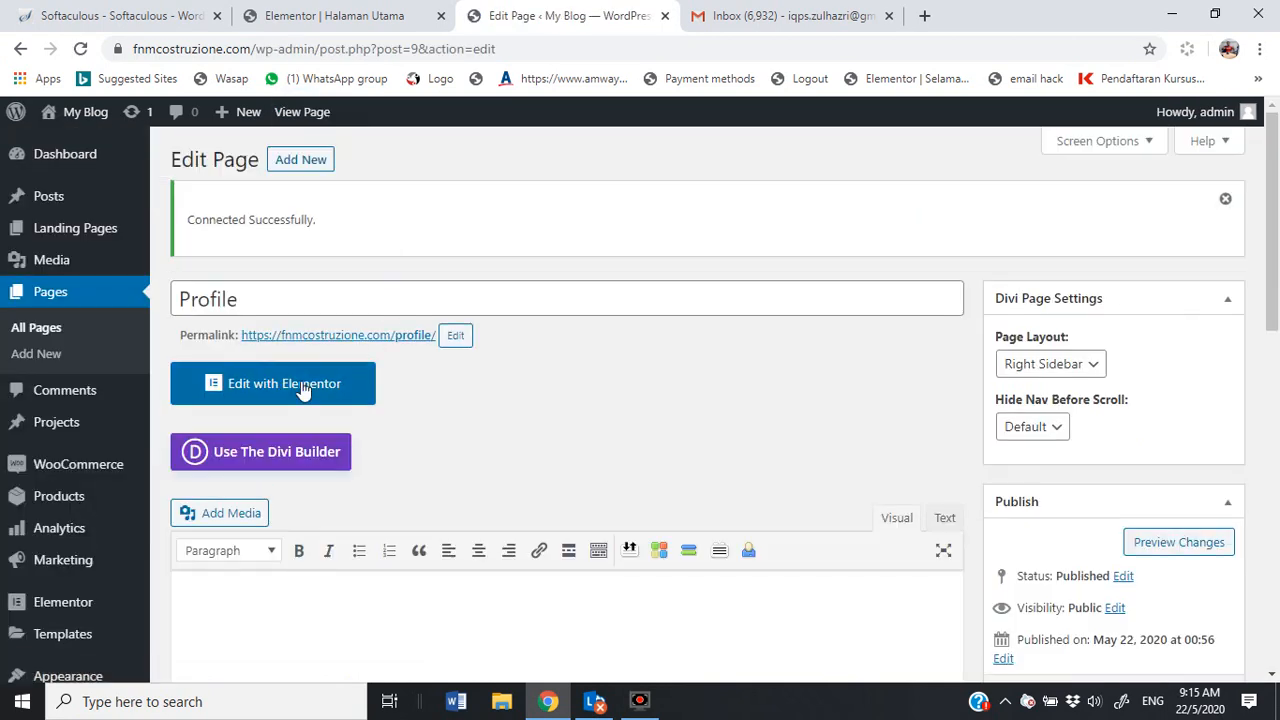
click(297, 393)
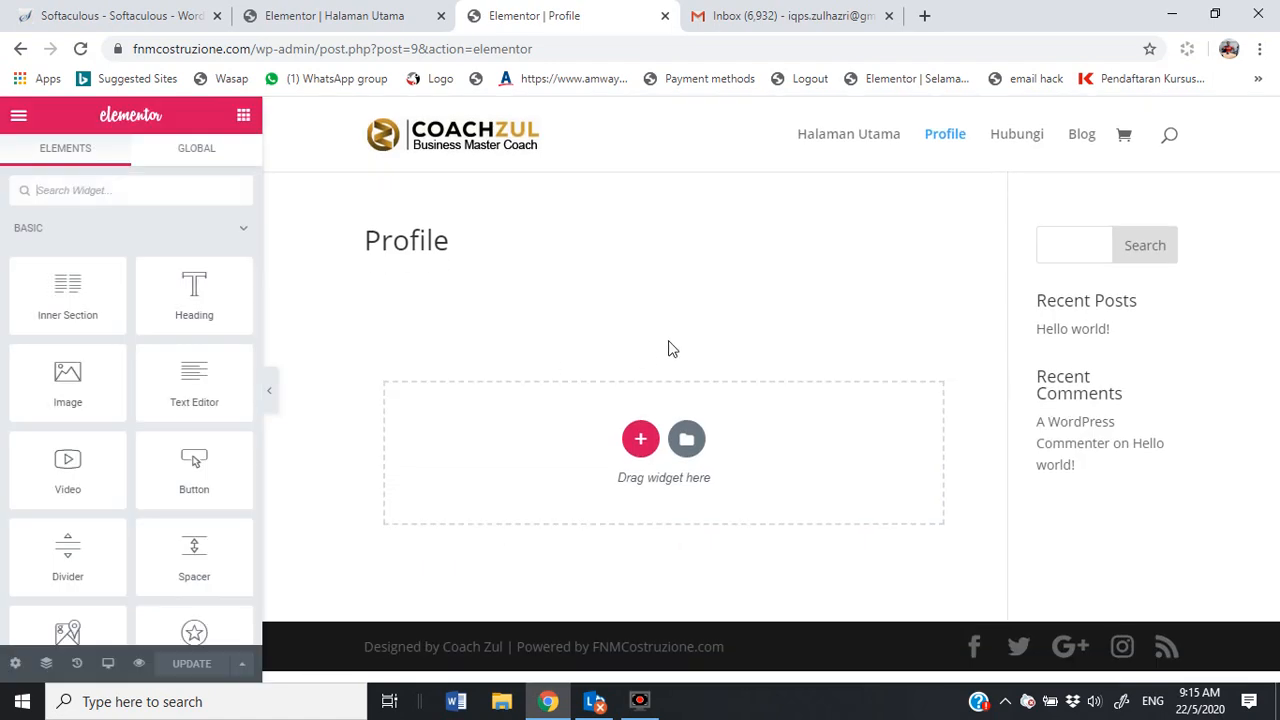
Step: Set the CoachZul logo as the Profile page's featured image in Page Settings
click(17, 664)
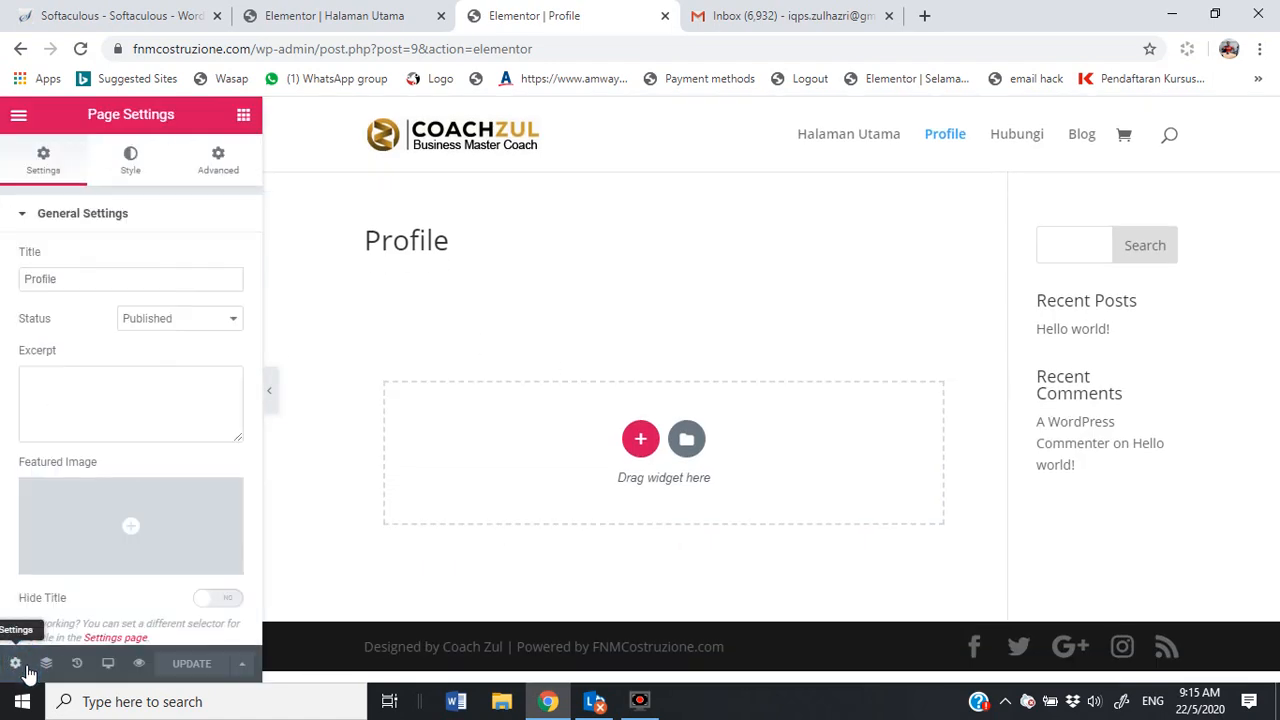
scroll(113, 379, down, 1)
scroll(113, 379, up, 1)
scroll(108, 400, down, 1)
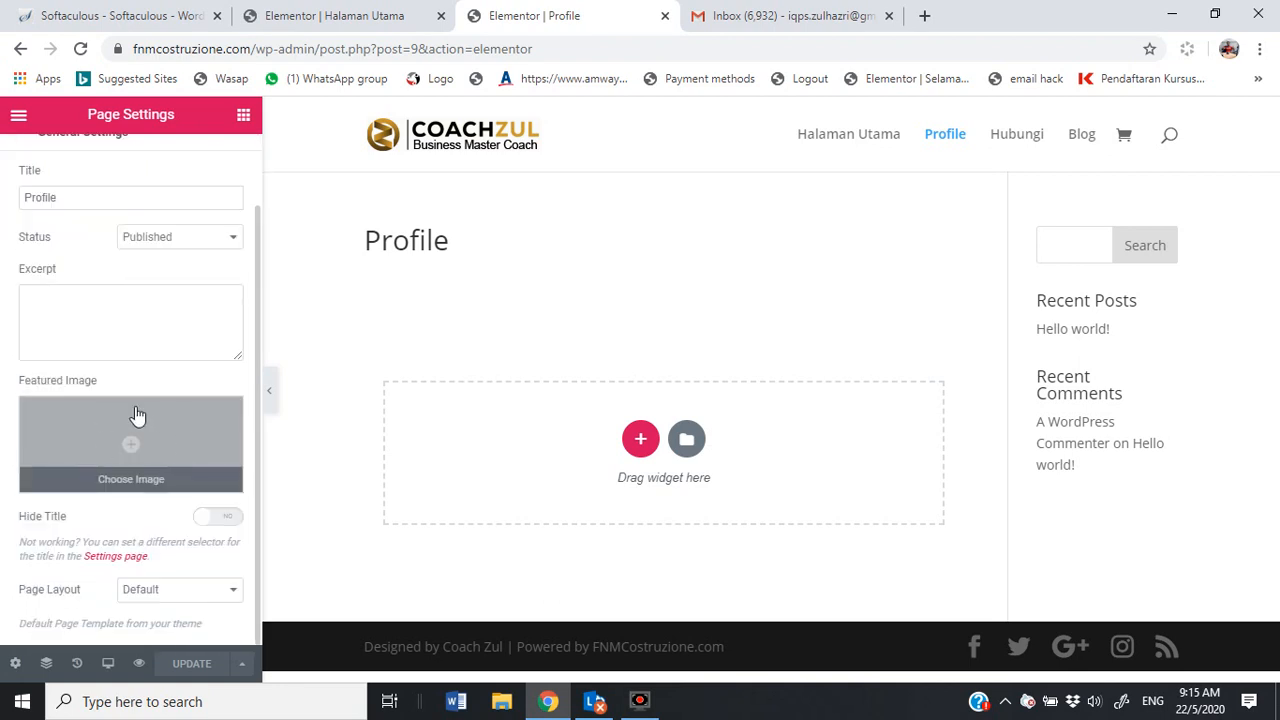
click(131, 445)
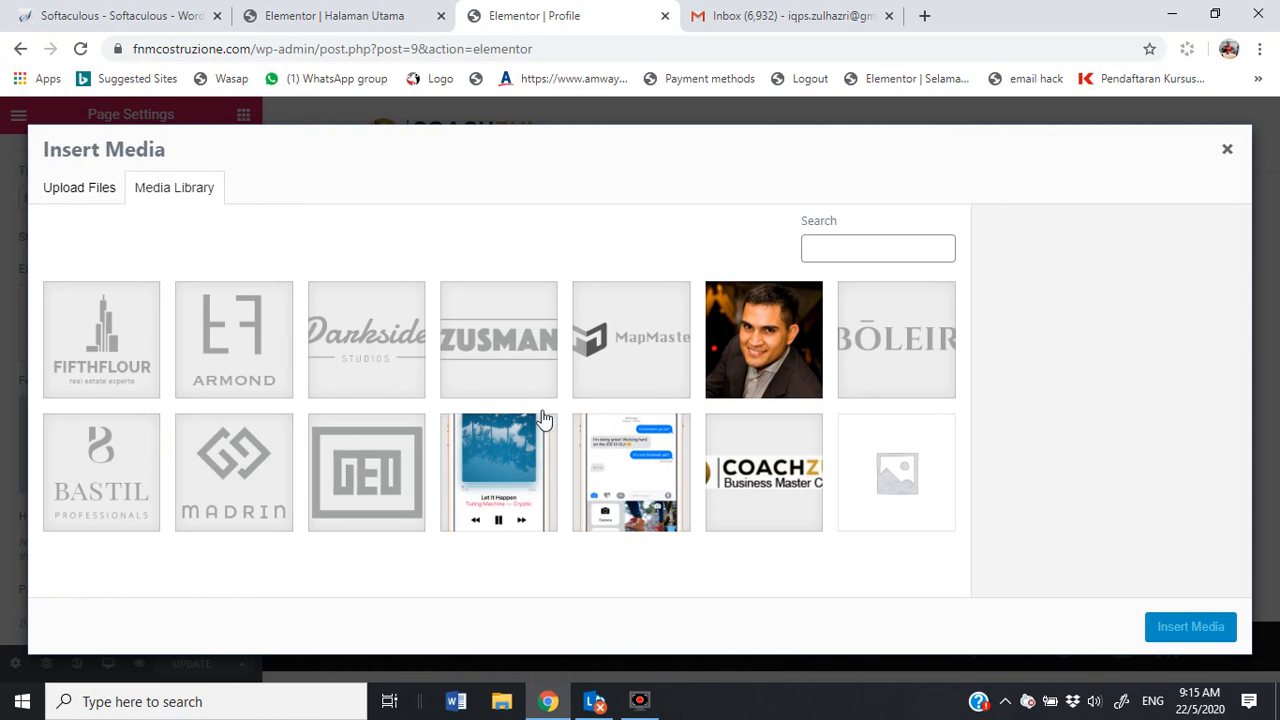
click(740, 485)
click(1187, 627)
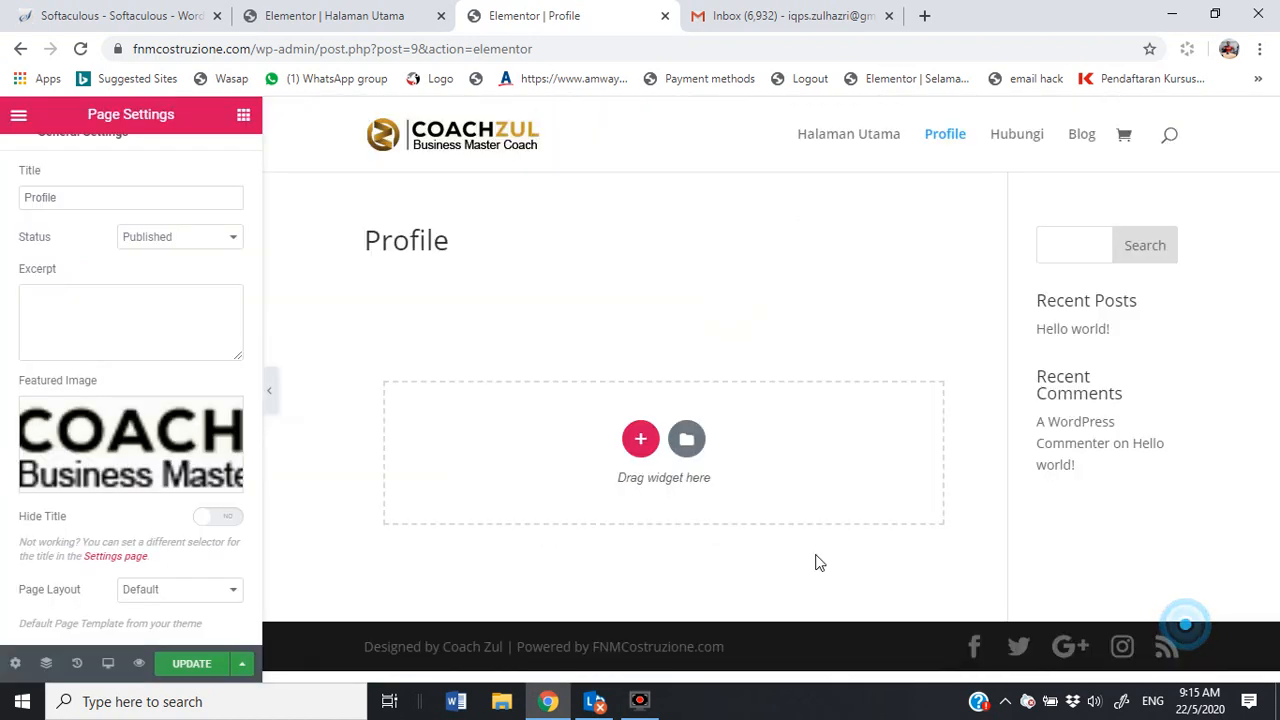
Step: Switch the page layout to Elementor Full Width and save with UPDATE
click(230, 595)
click(192, 640)
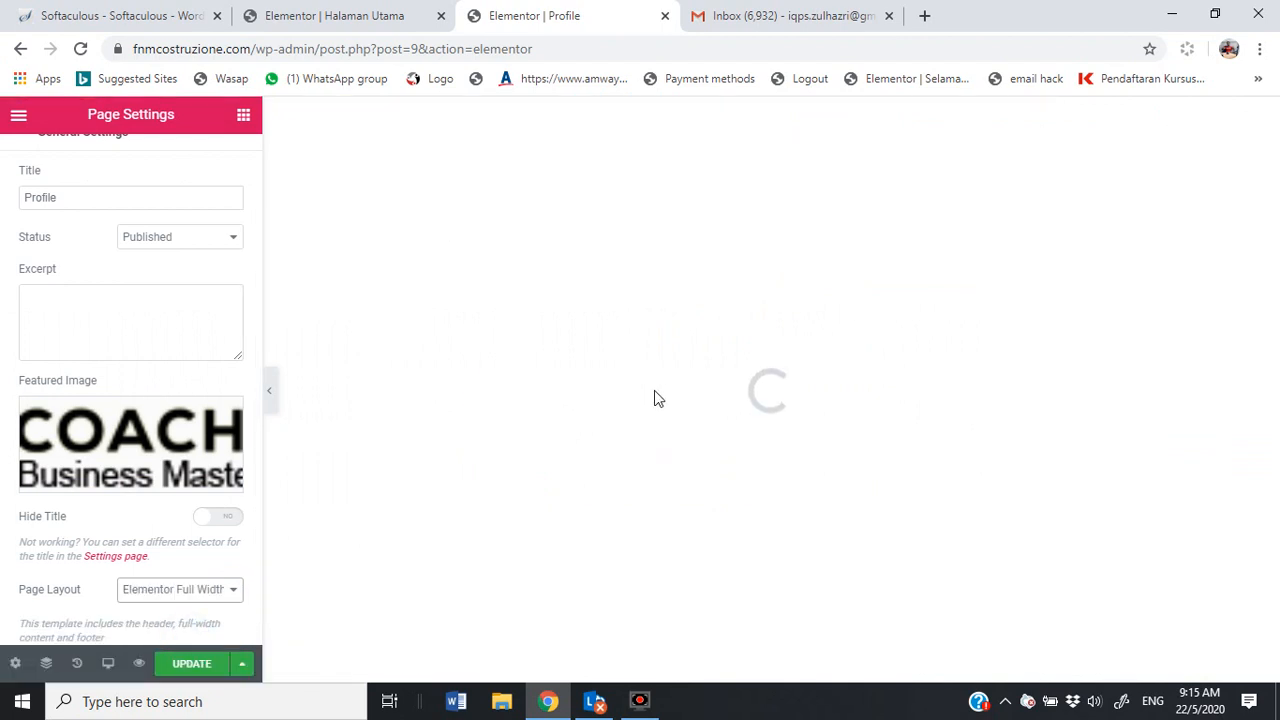
click(172, 666)
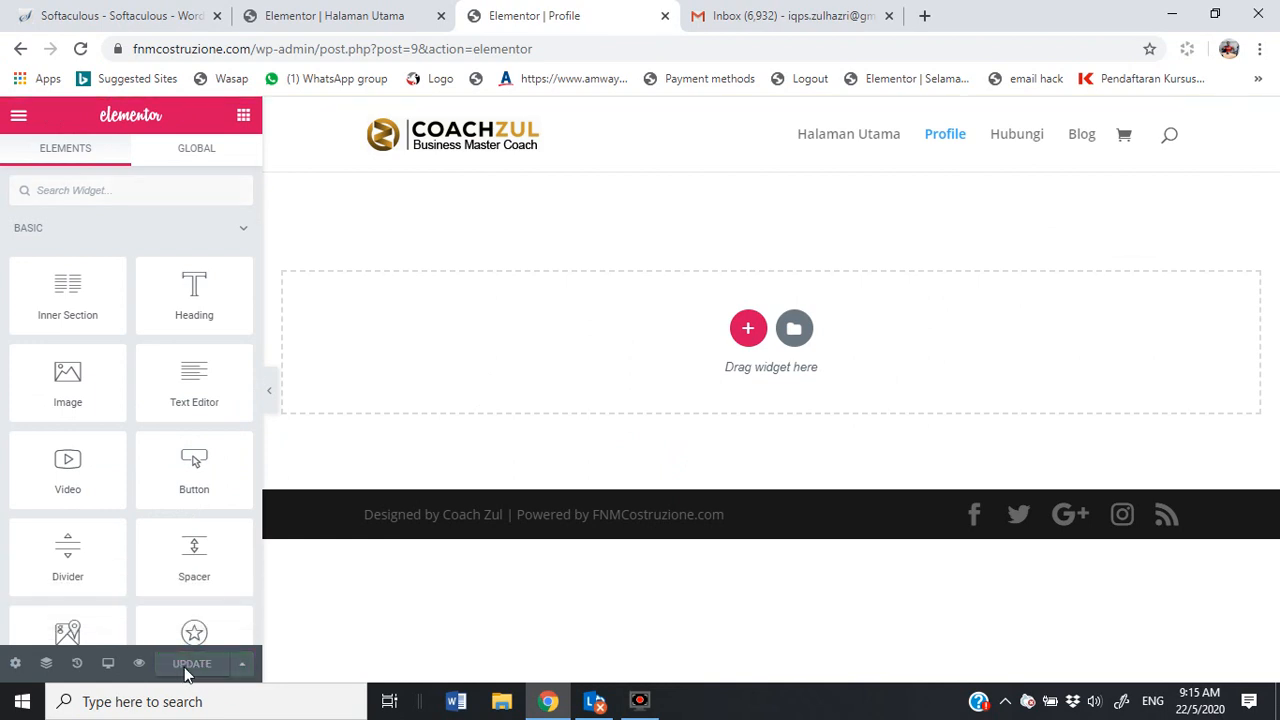
Step: Browse the Pages templates in the Elementor library and insert the About – CV template
click(794, 328)
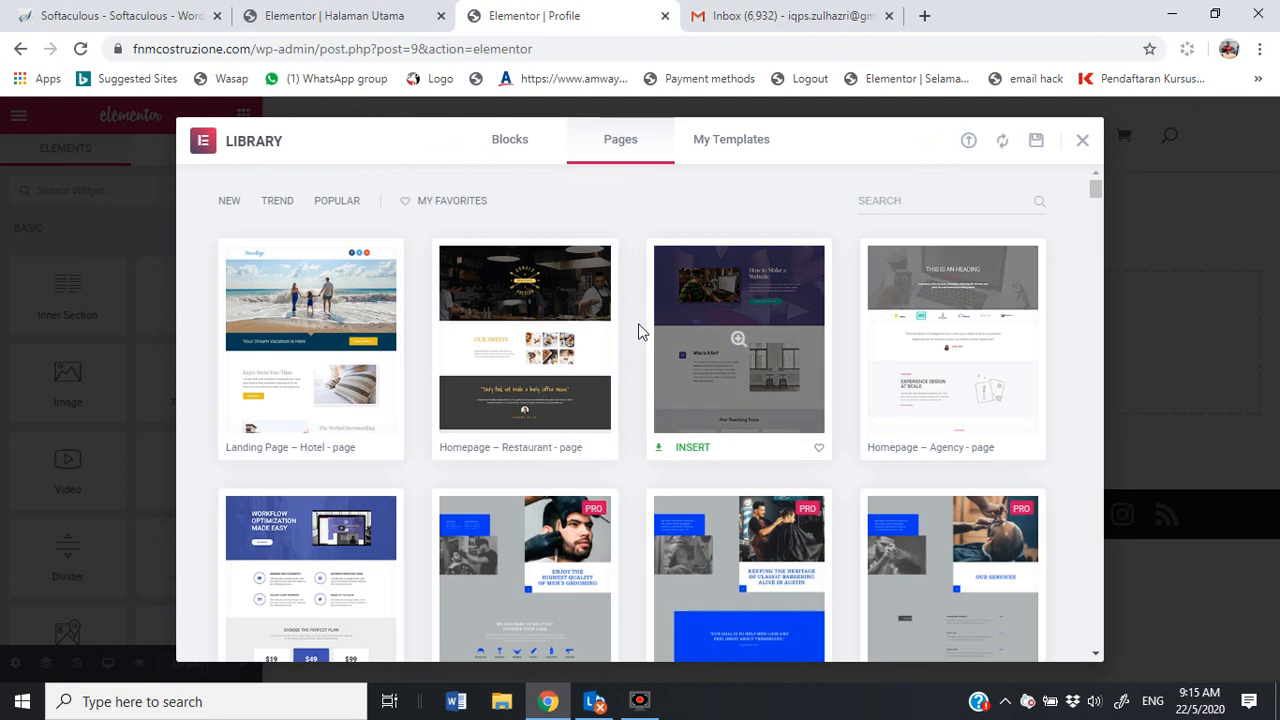
scroll(820, 370, down, 10)
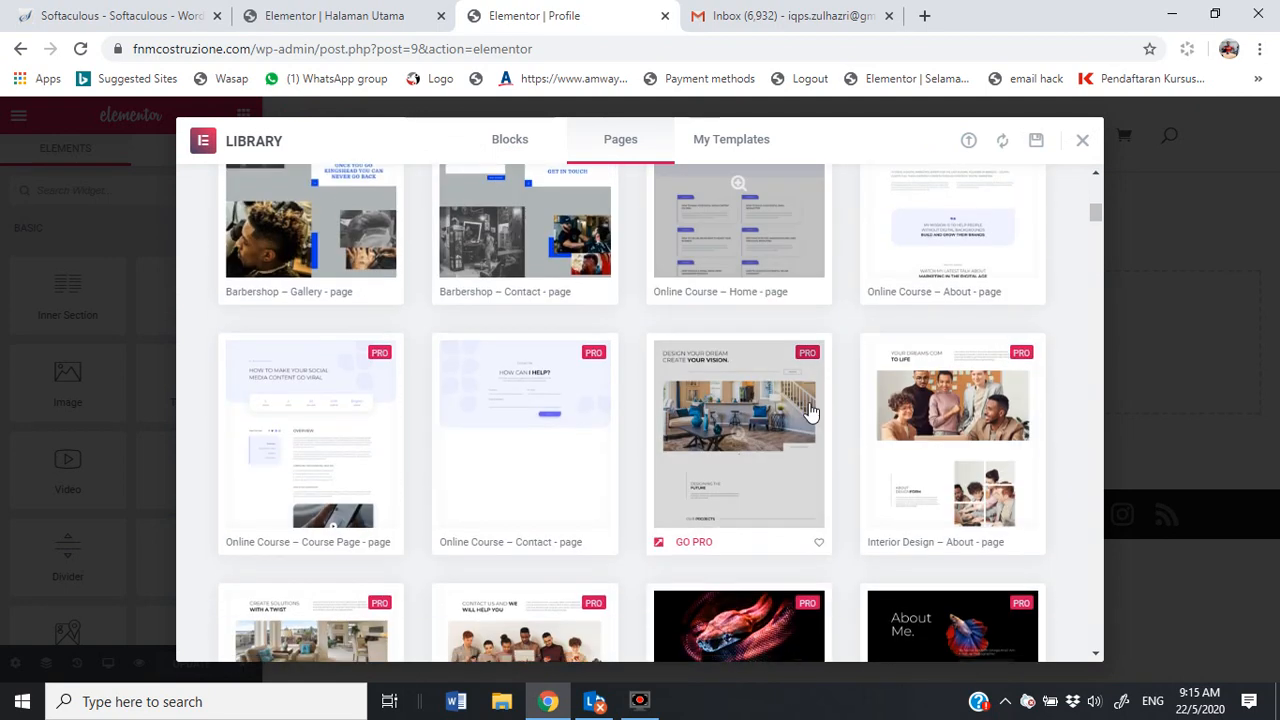
scroll(812, 417, down, 10)
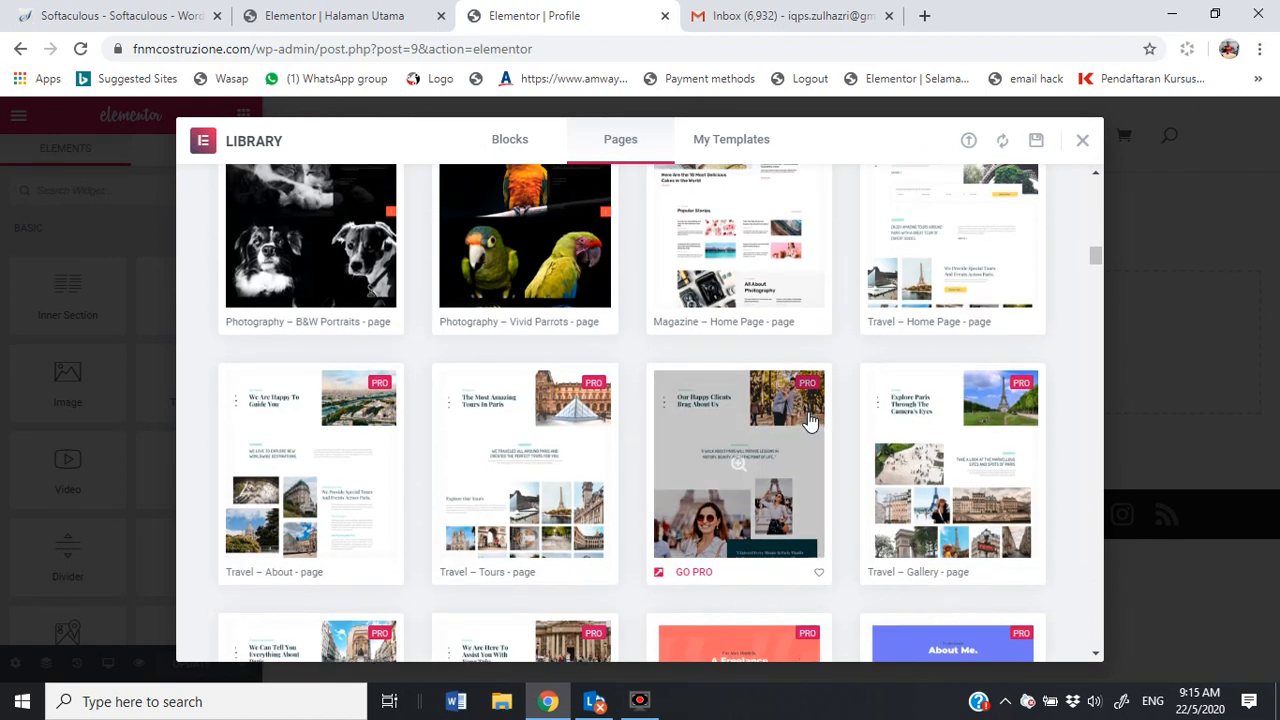
scroll(808, 424, down, 10)
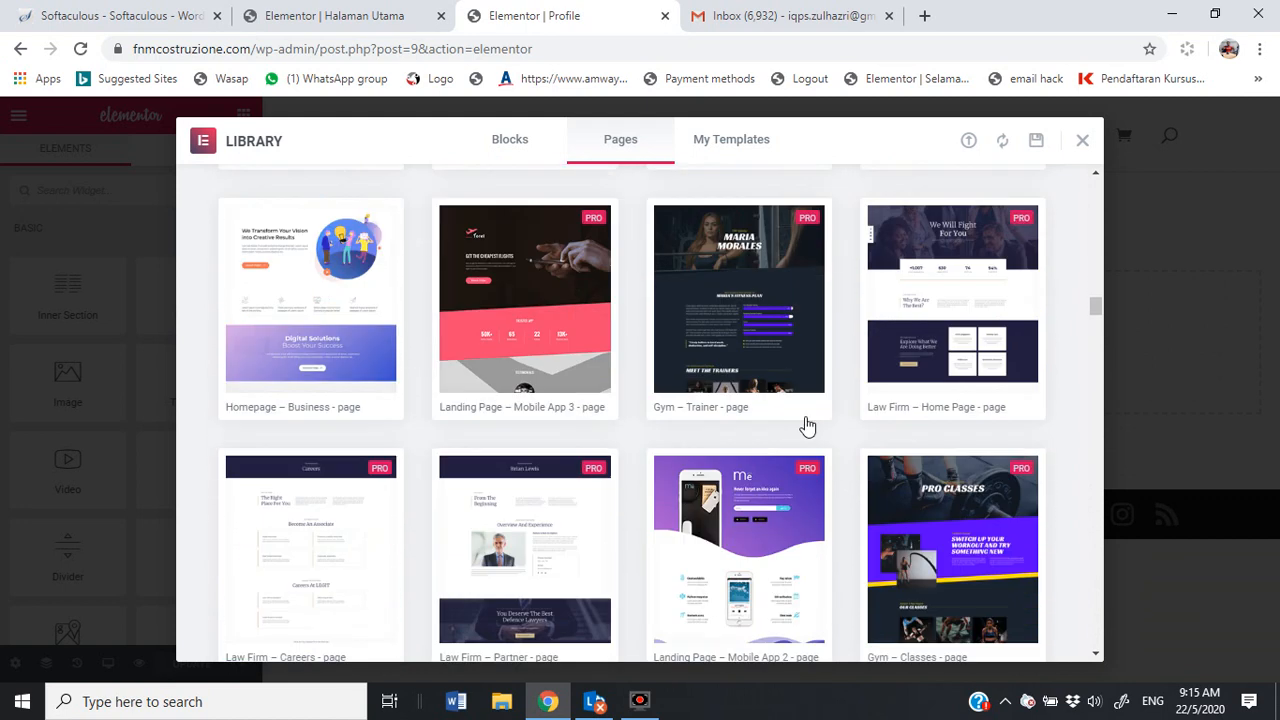
scroll(808, 430, down, 10)
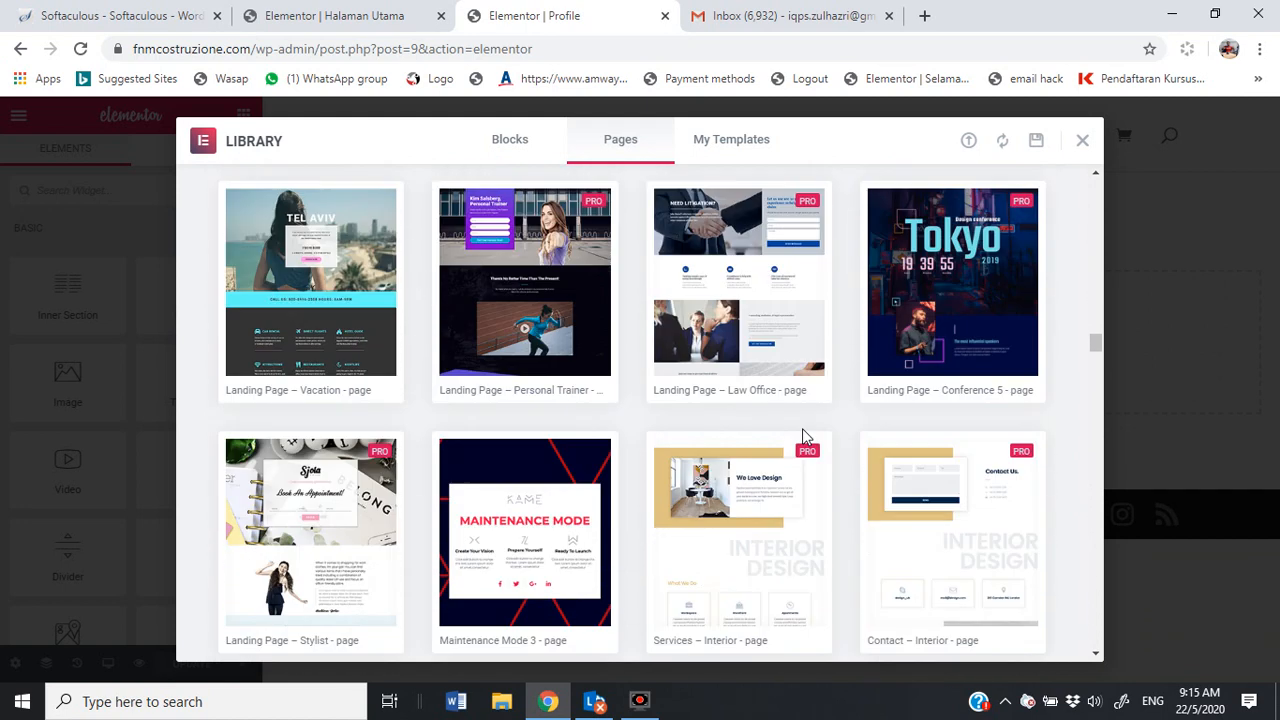
scroll(805, 447, down, 10)
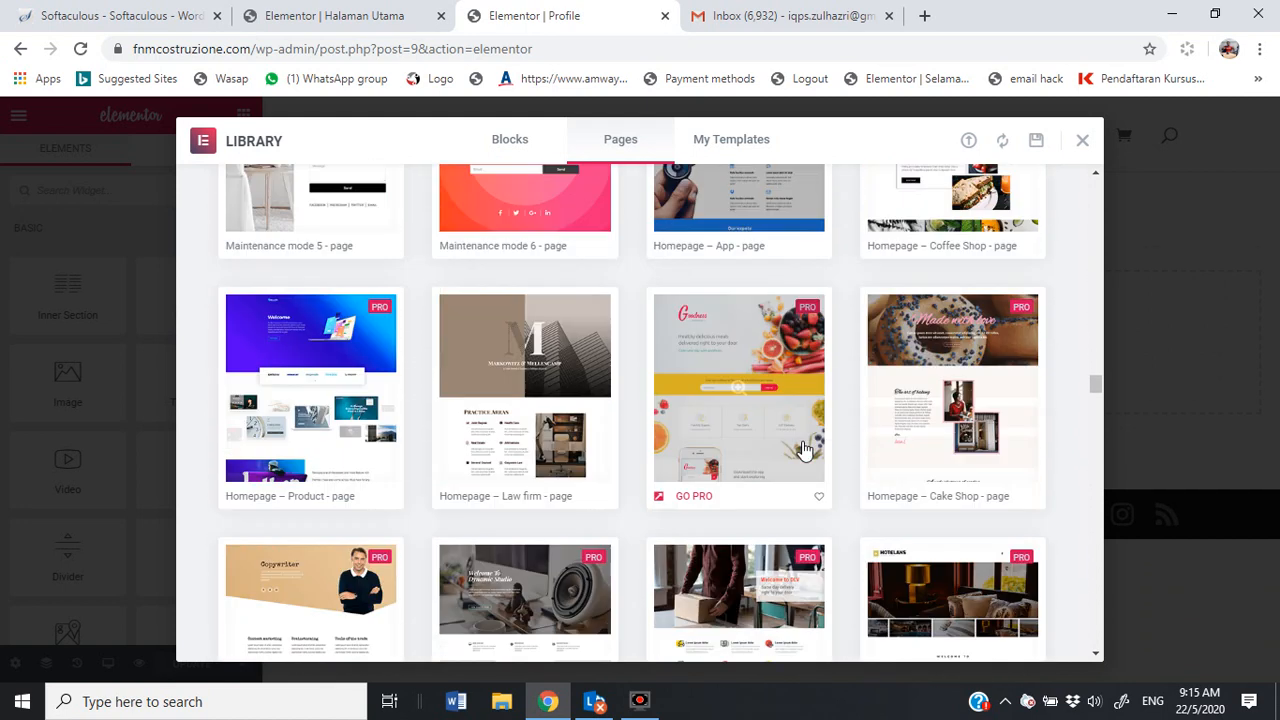
scroll(805, 447, down, 10)
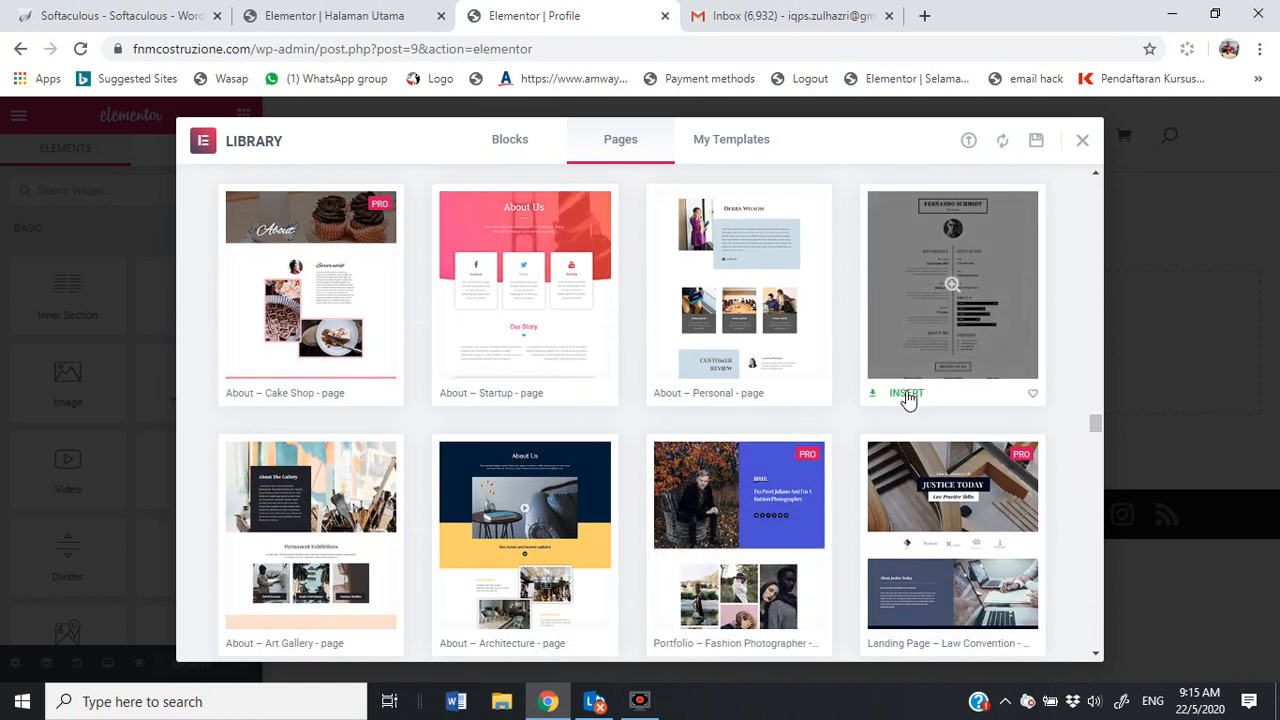
click(905, 395)
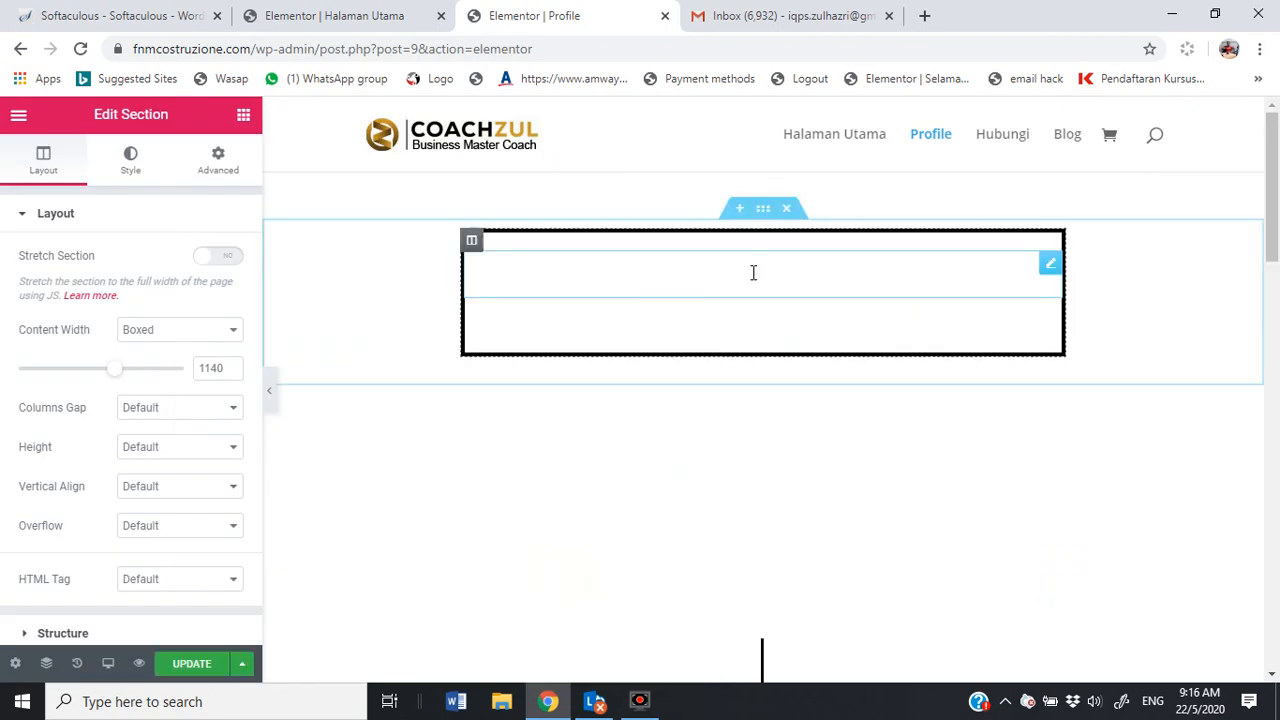
Step: Save the Profile page with the CV template and open its live preview in a new tab
scroll(911, 314, down, 5)
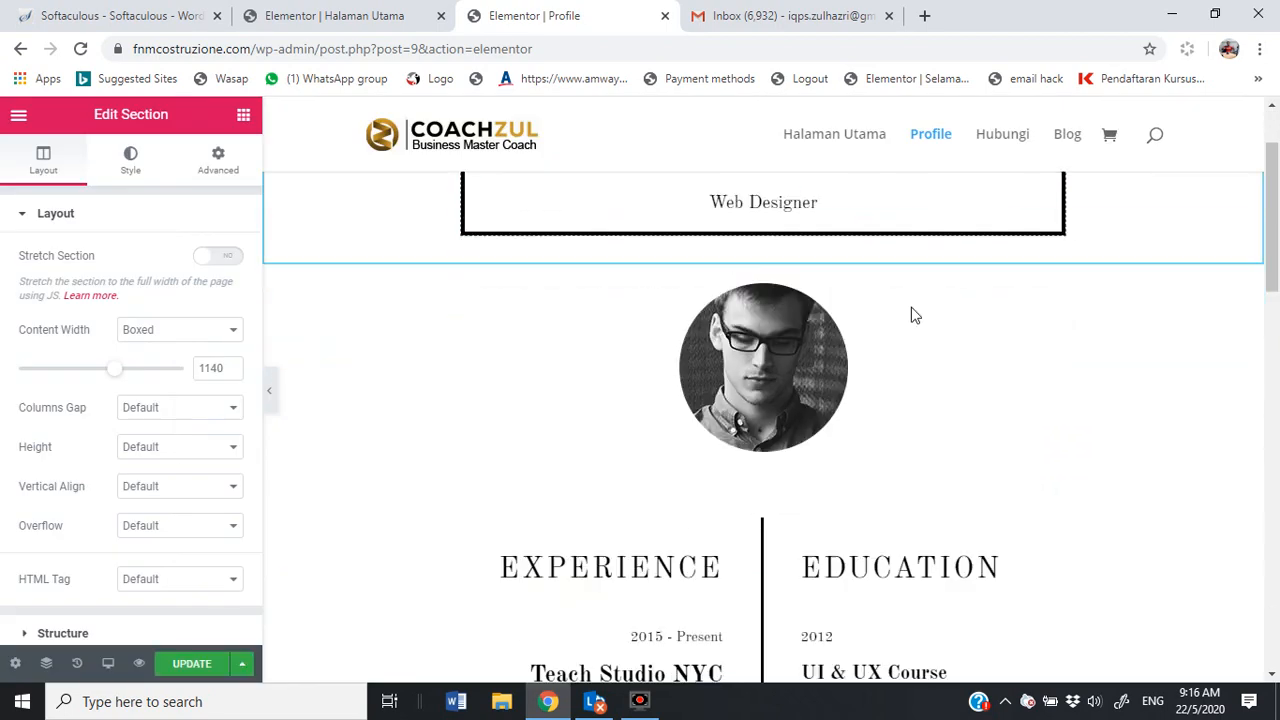
scroll(911, 314, down, 9)
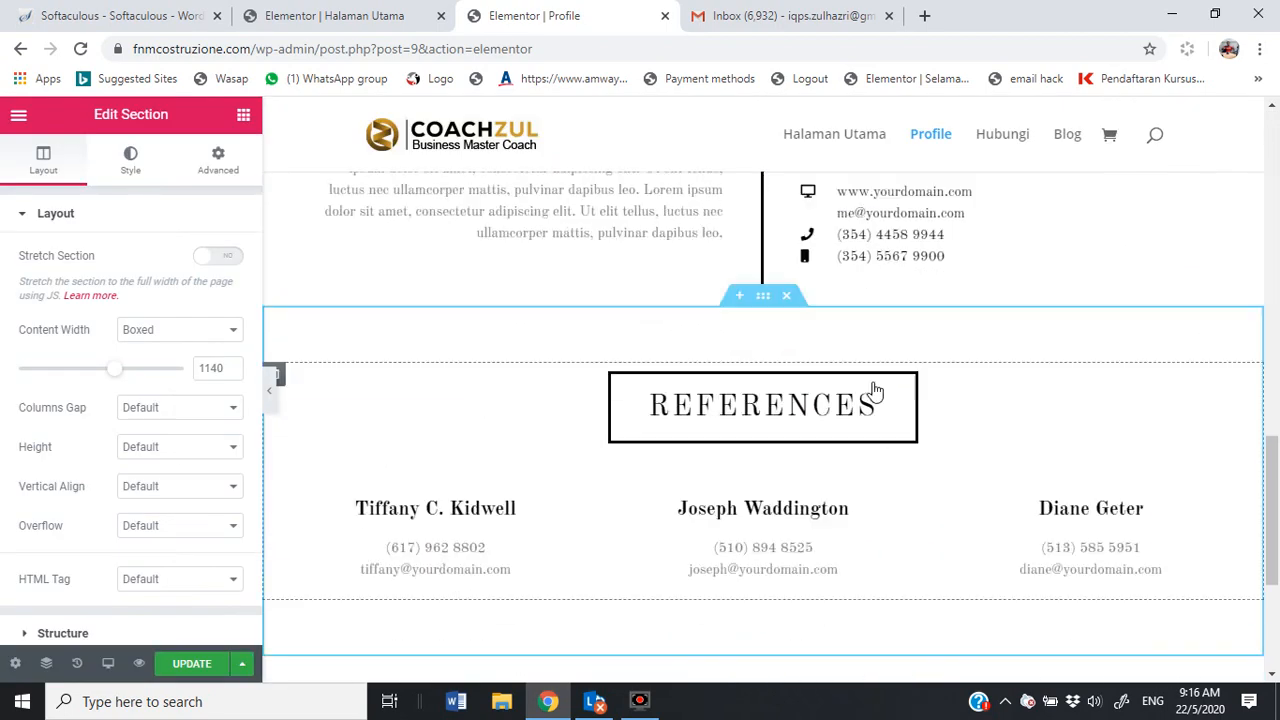
click(178, 668)
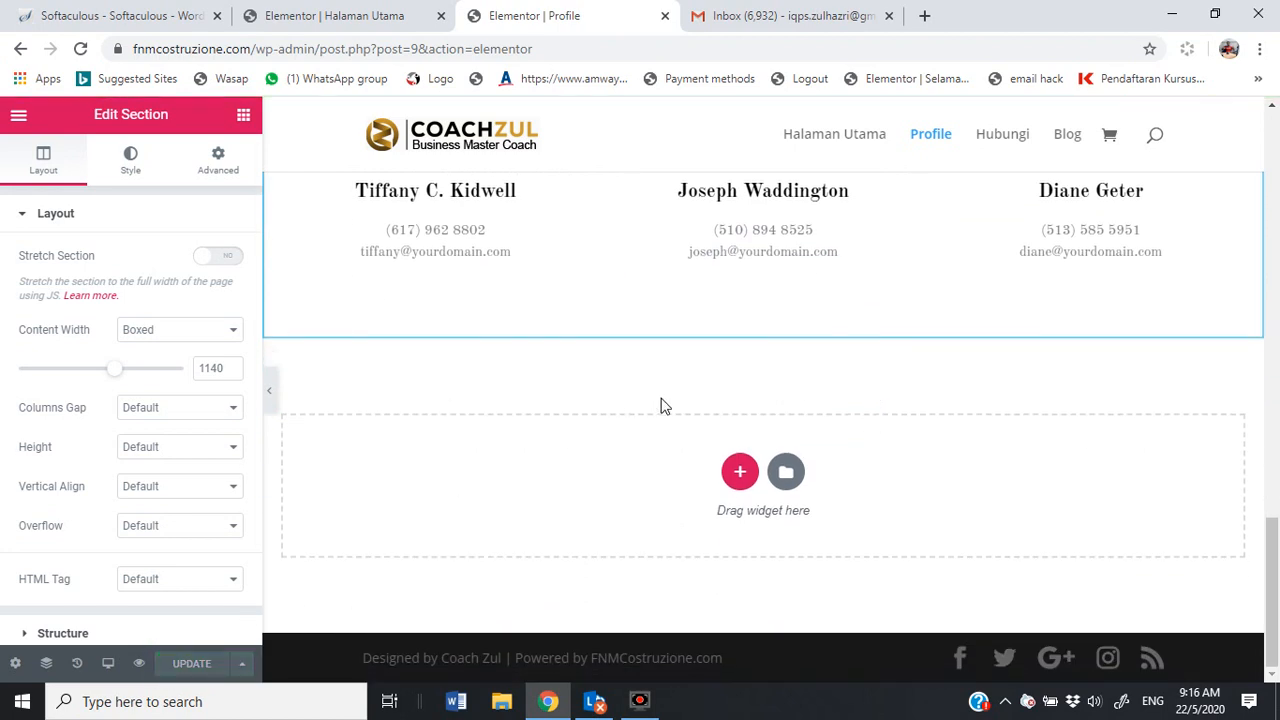
click(140, 665)
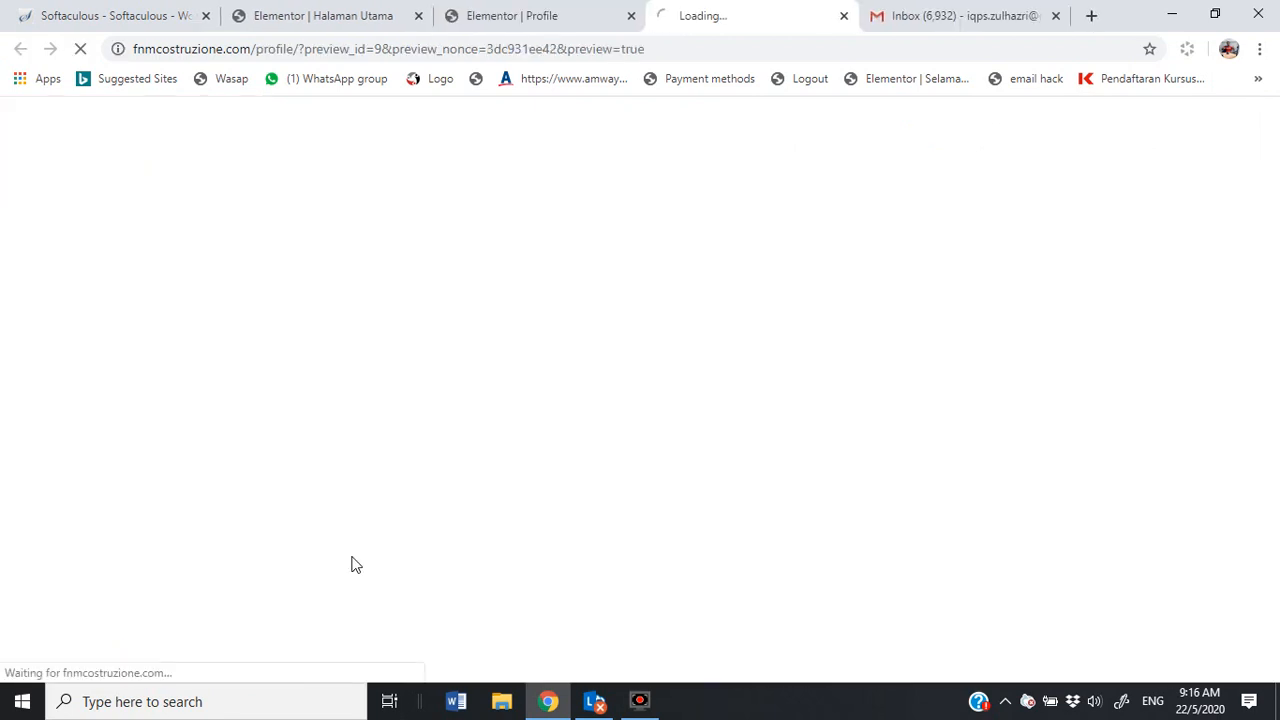
Step: Check the live Halaman Utama and Profile pages, then open a new empty Chrome tab
click(808, 164)
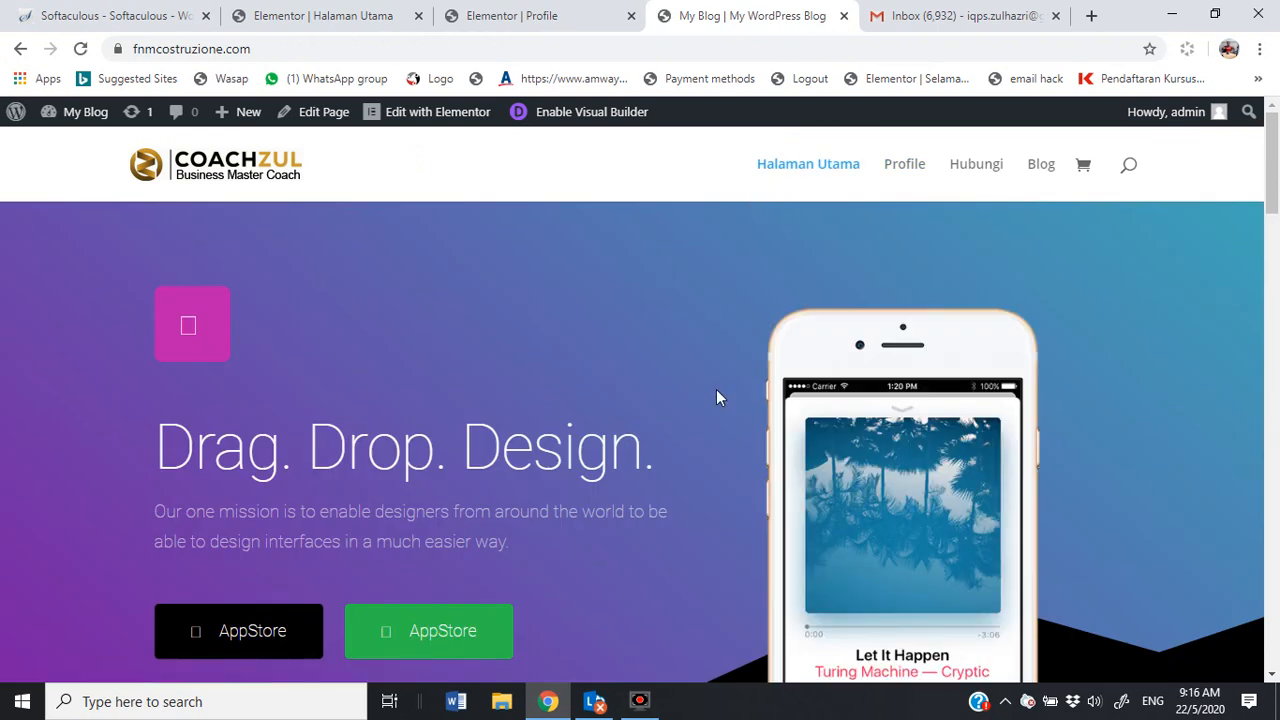
click(903, 172)
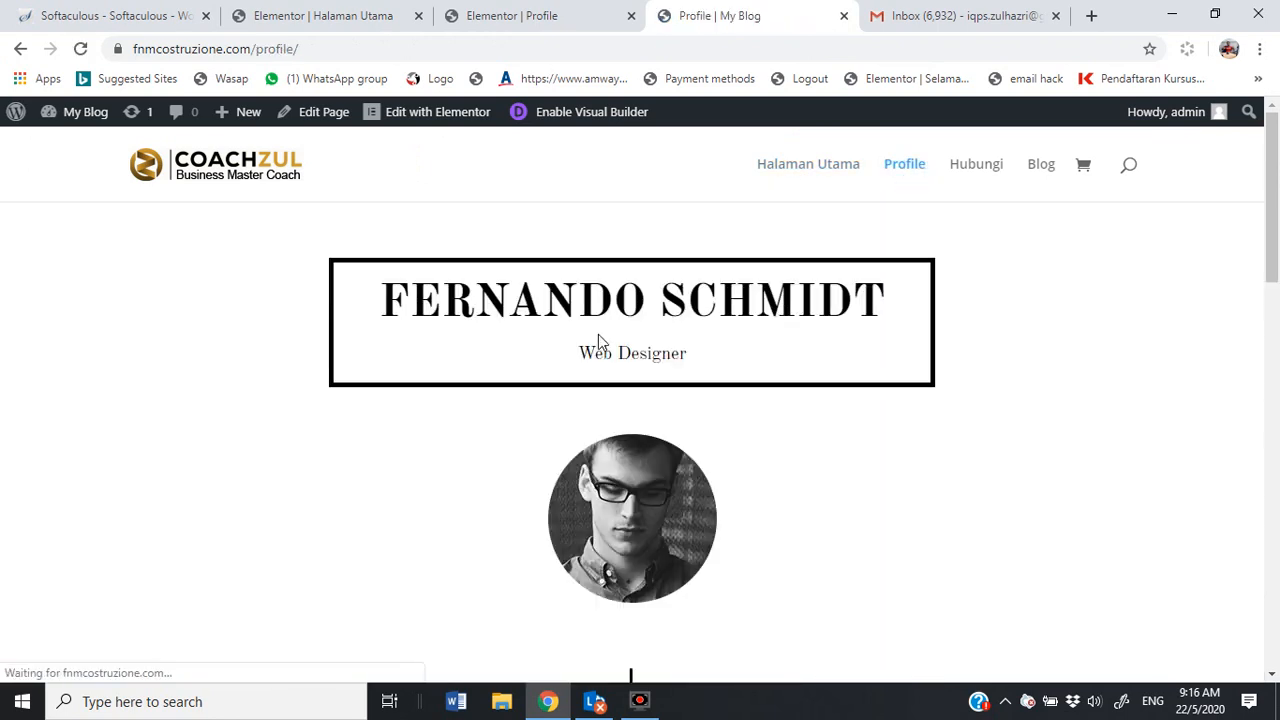
scroll(741, 409, down, 5)
scroll(737, 406, up, 5)
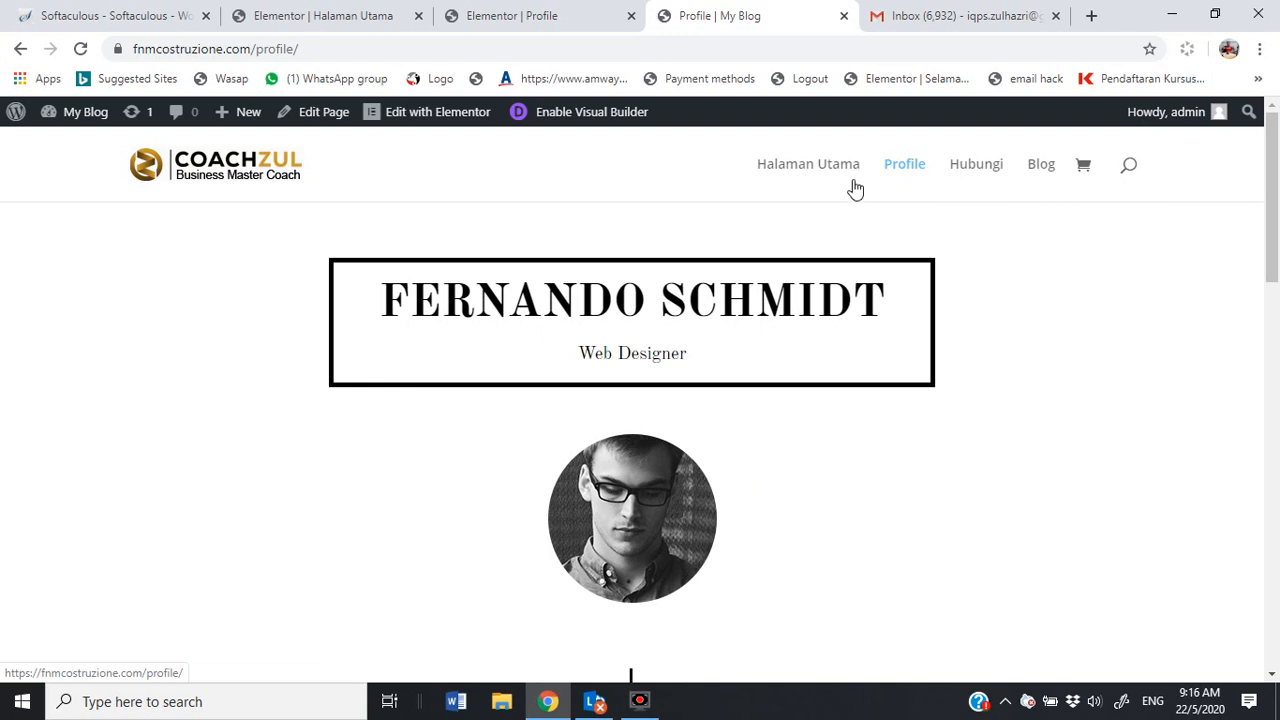
click(824, 166)
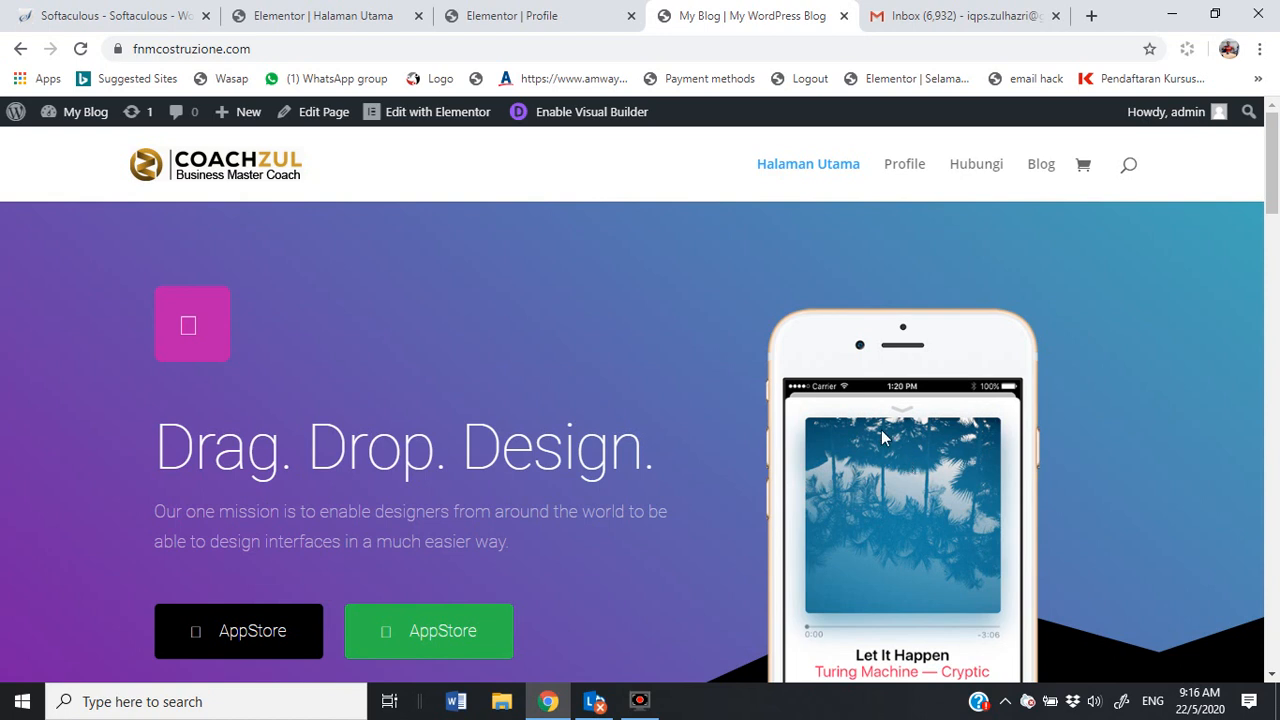
click(1091, 15)
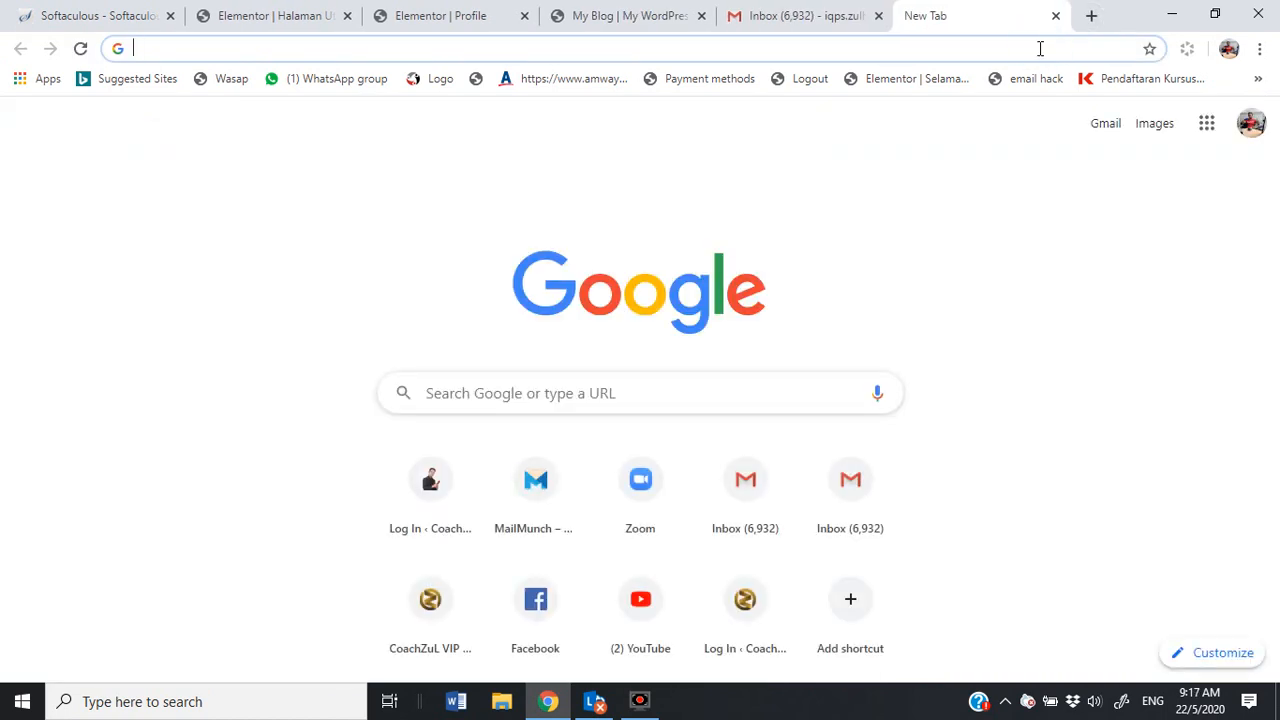
text(wwwc)
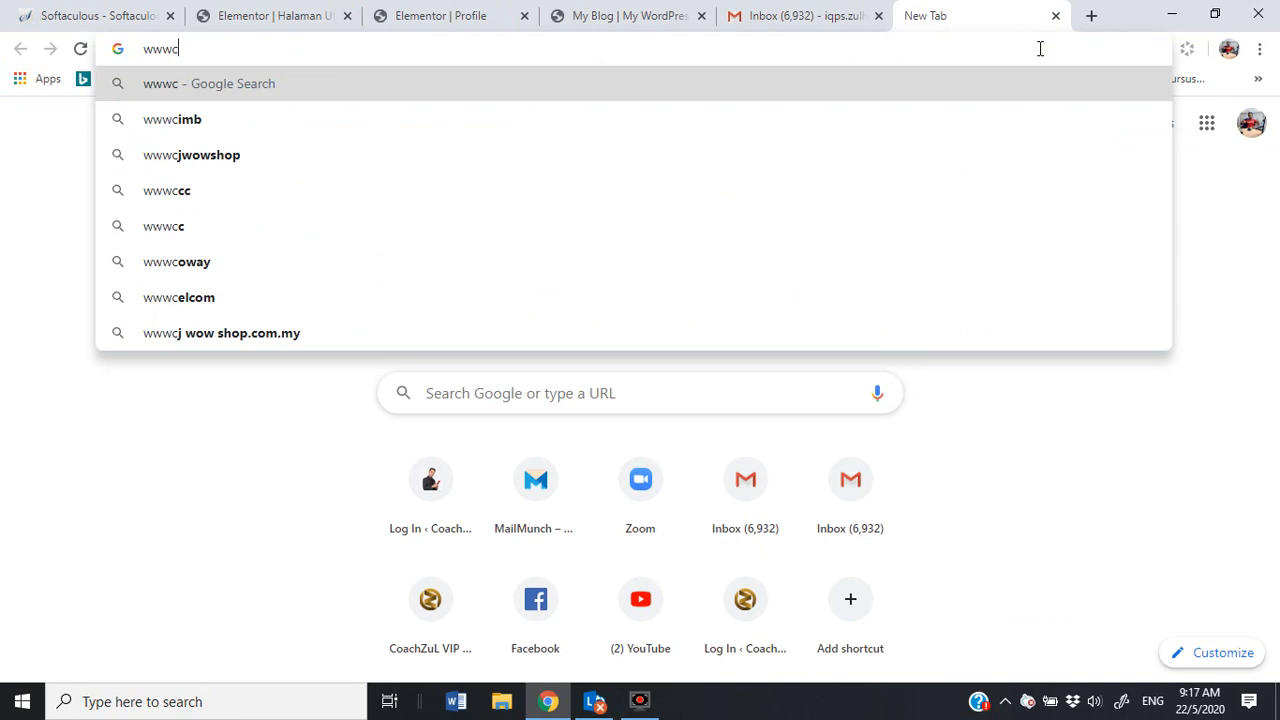
key(BackSpace)
text(.)
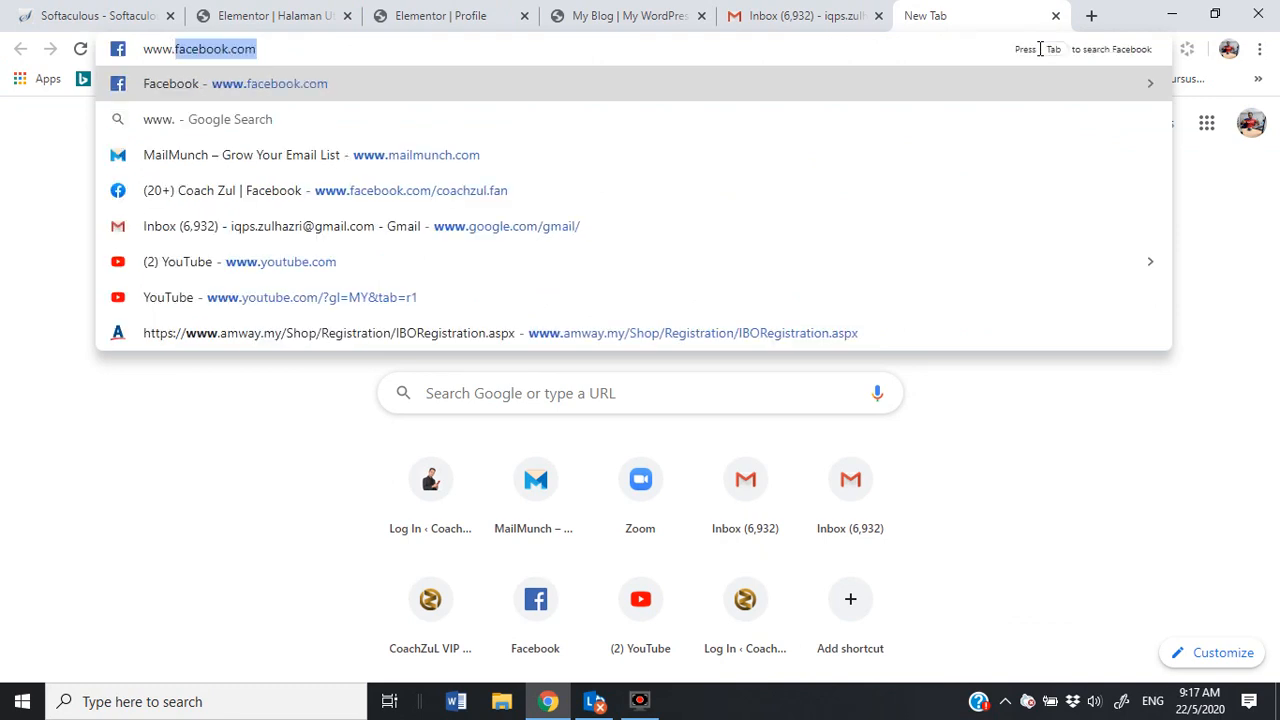
text(coa)
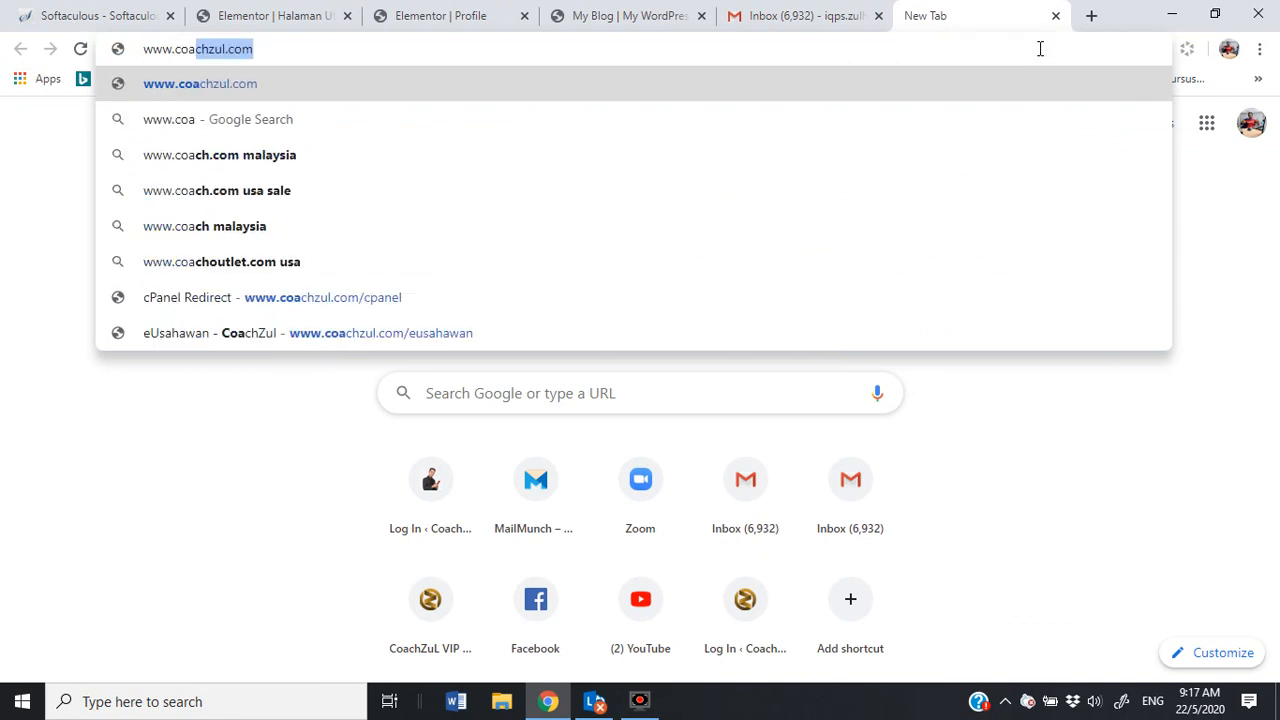
key(Right)
text(/)
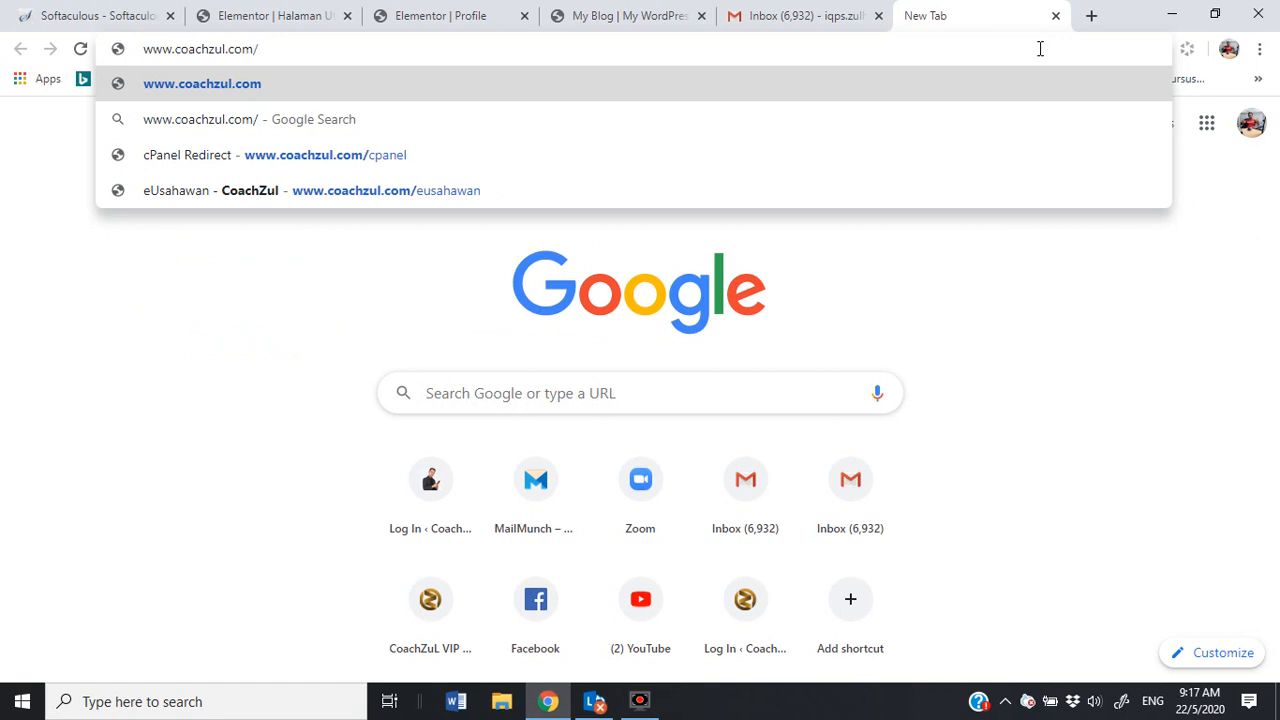
text(w)
text(s)
key(BackSpace)
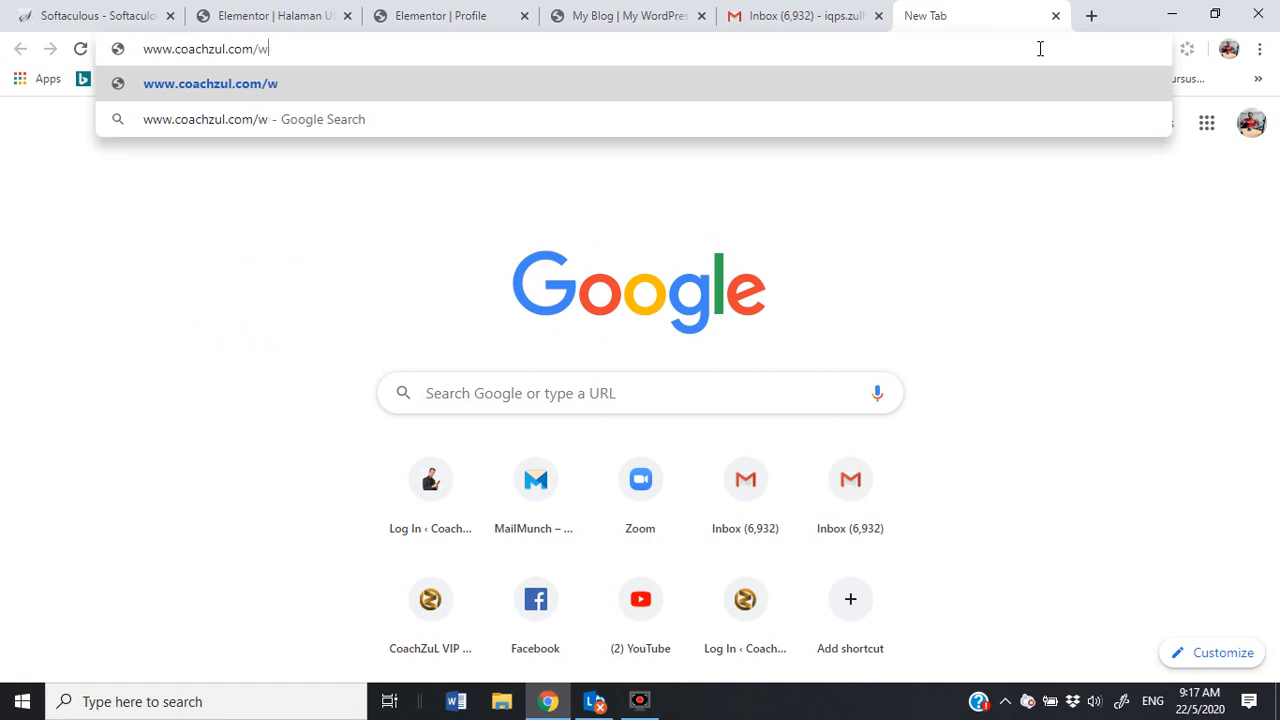
key(BackSpace)
key(Return)
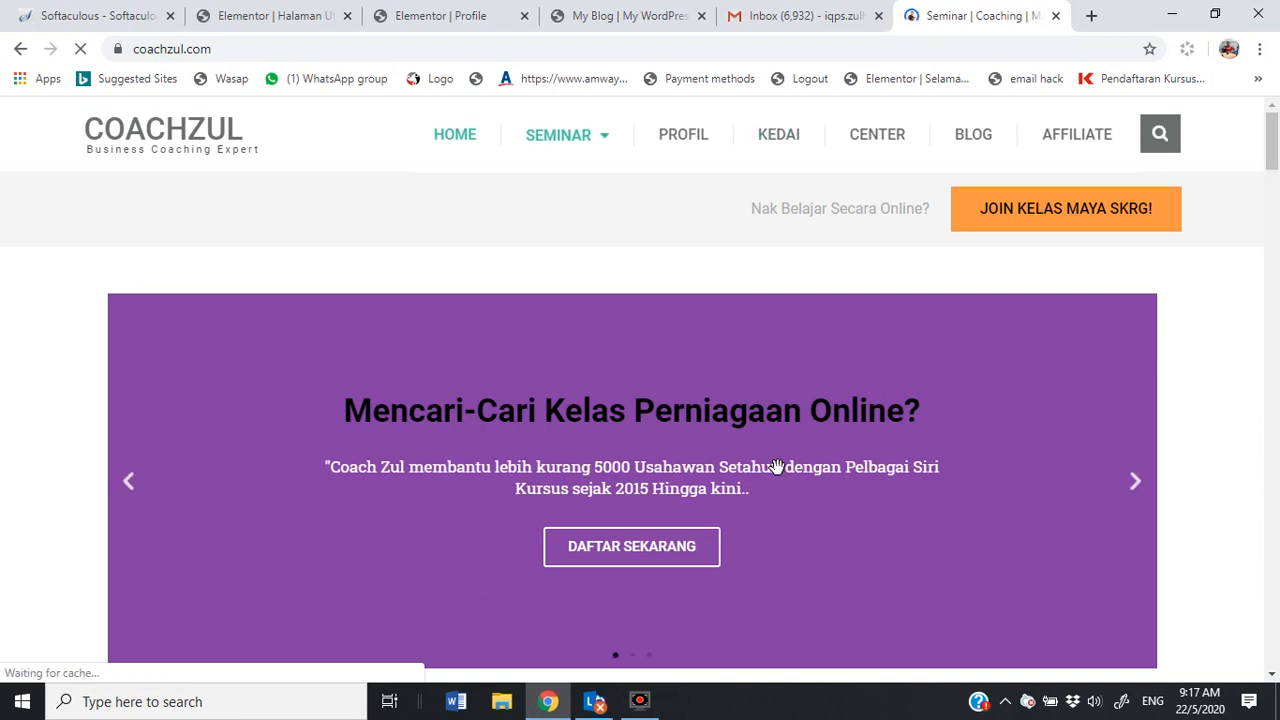
Step: Open the website-building class from the home page, then its DAFTAR SEKARANG course page
scroll(777, 466, down, 4)
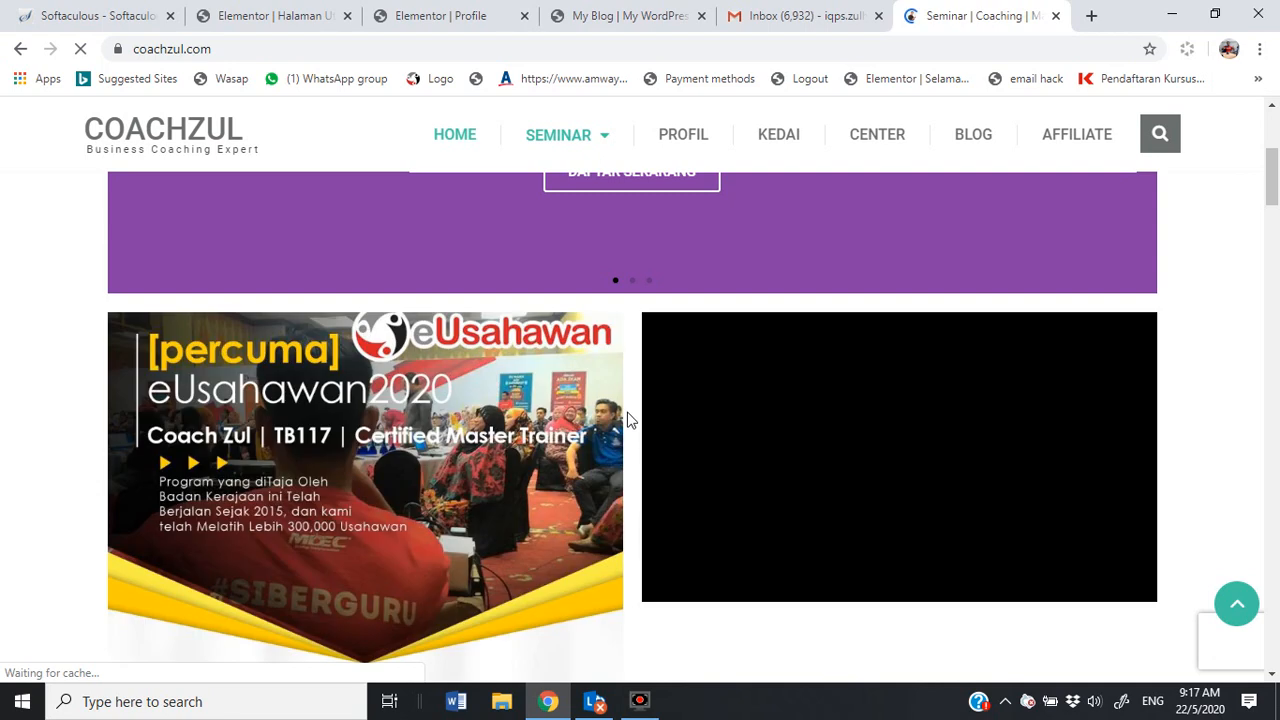
scroll(629, 420, down, 2)
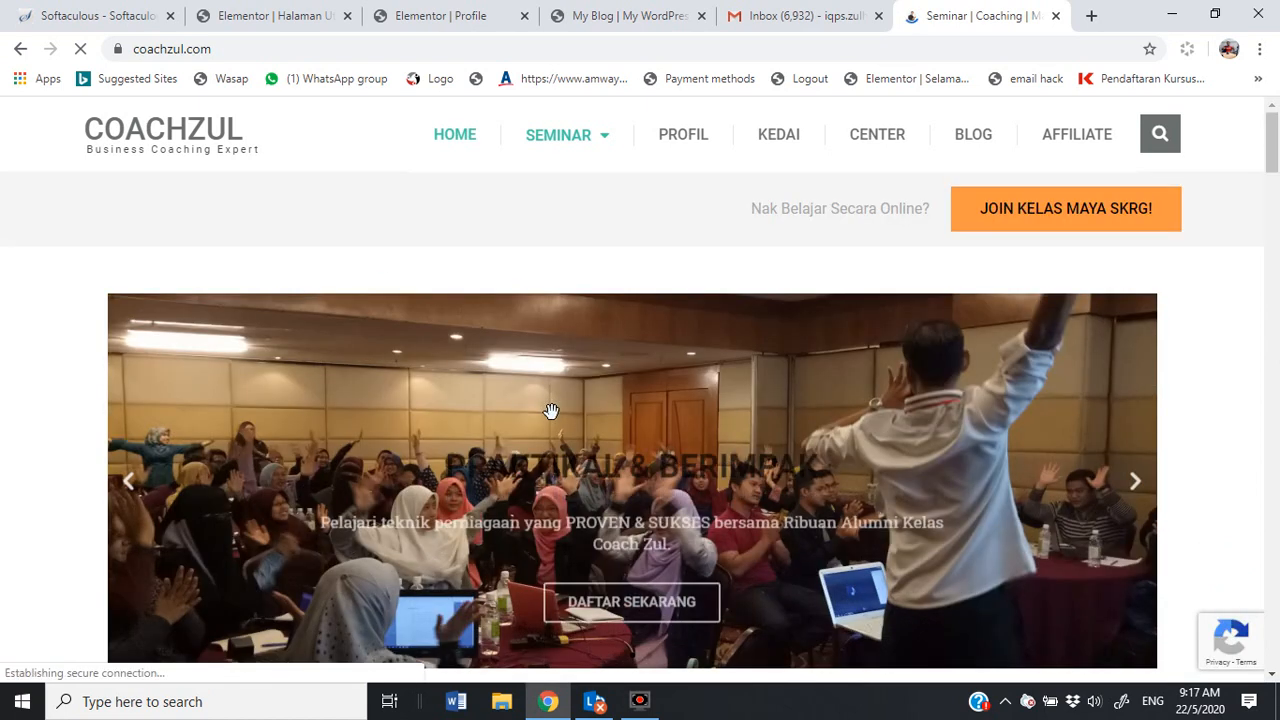
scroll(551, 406, down, 4)
scroll(521, 468, down, 8)
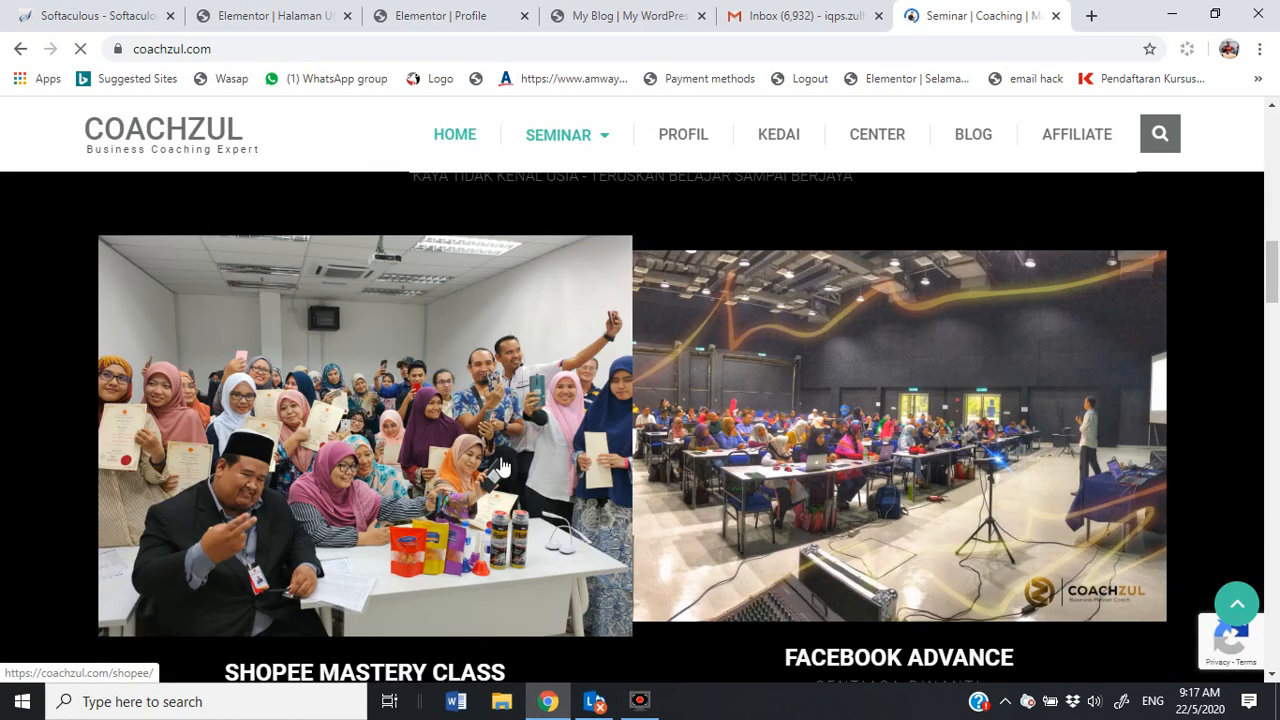
scroll(503, 467, down, 5)
click(285, 465)
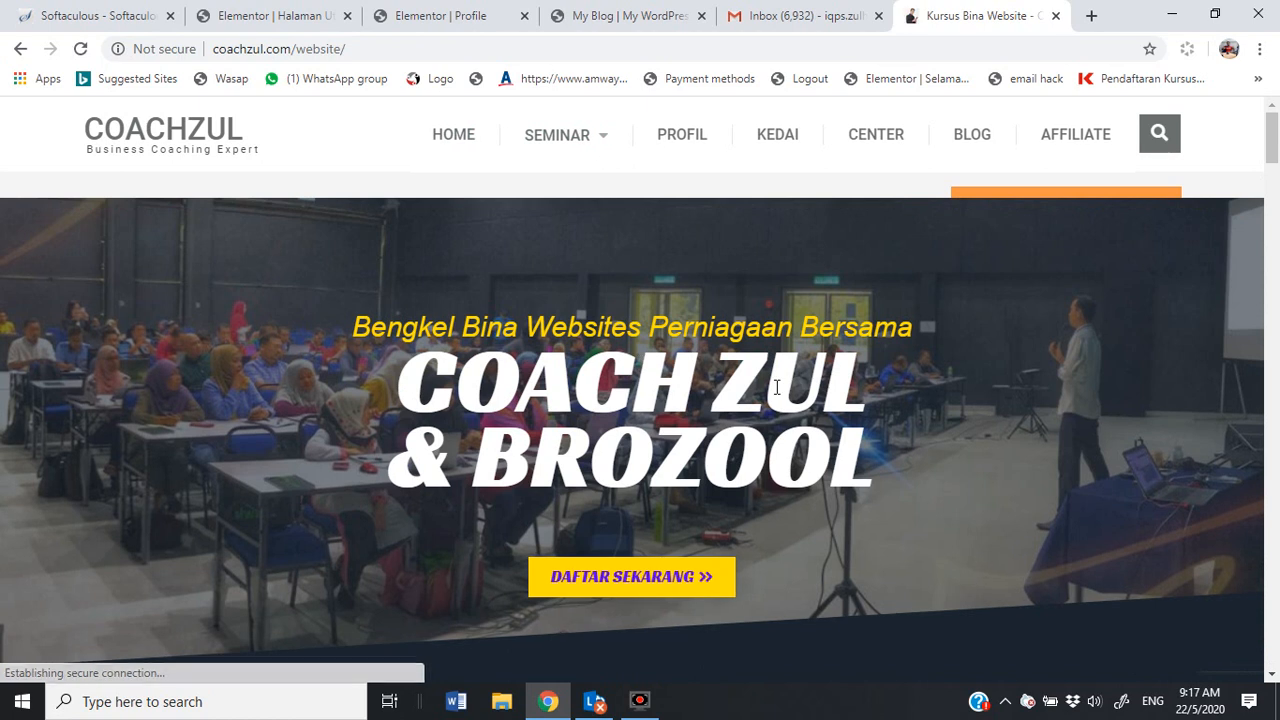
scroll(682, 427, down, 2)
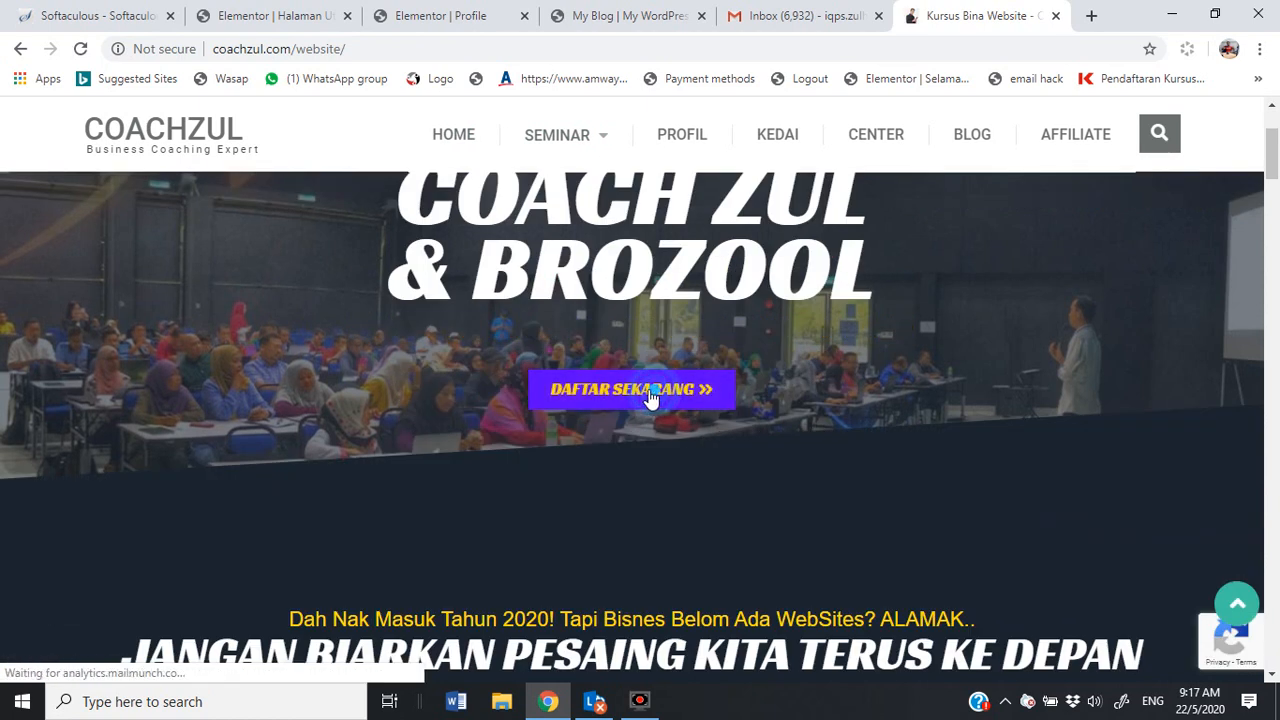
click(652, 398)
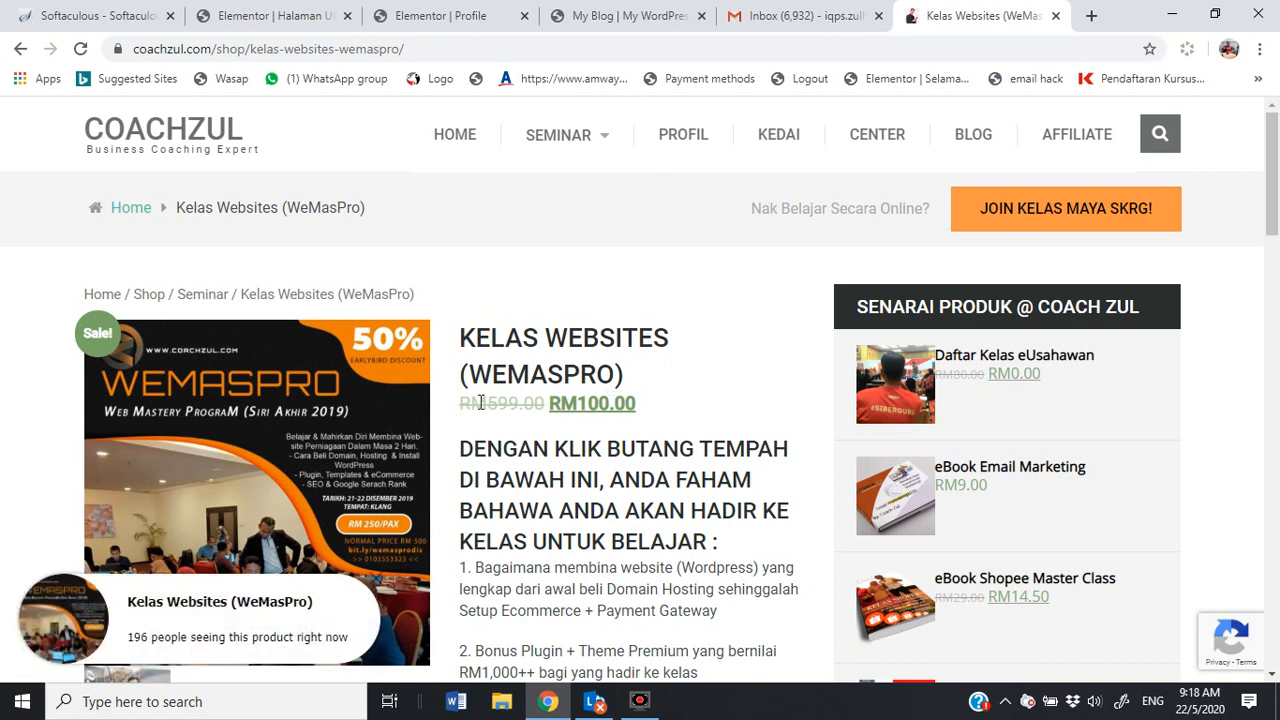
drag(491, 406, 521, 407)
click(714, 378)
scroll(698, 388, down, 1)
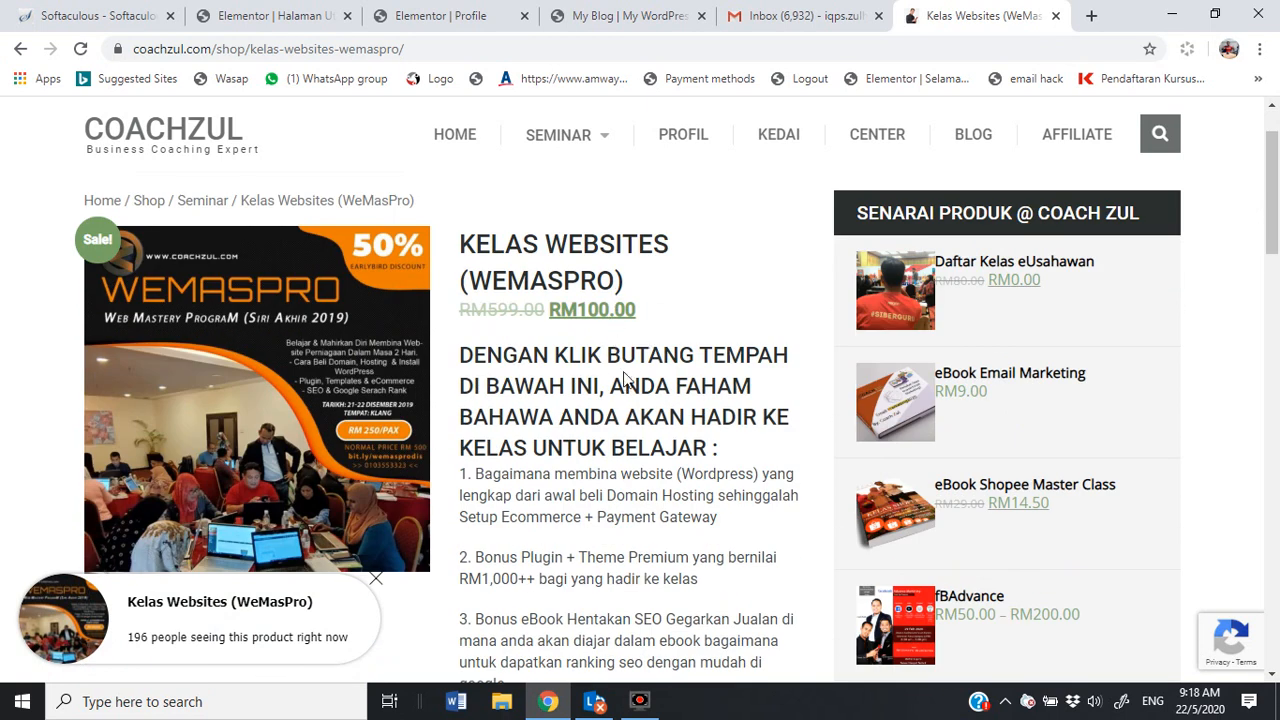
scroll(625, 378, down, 6)
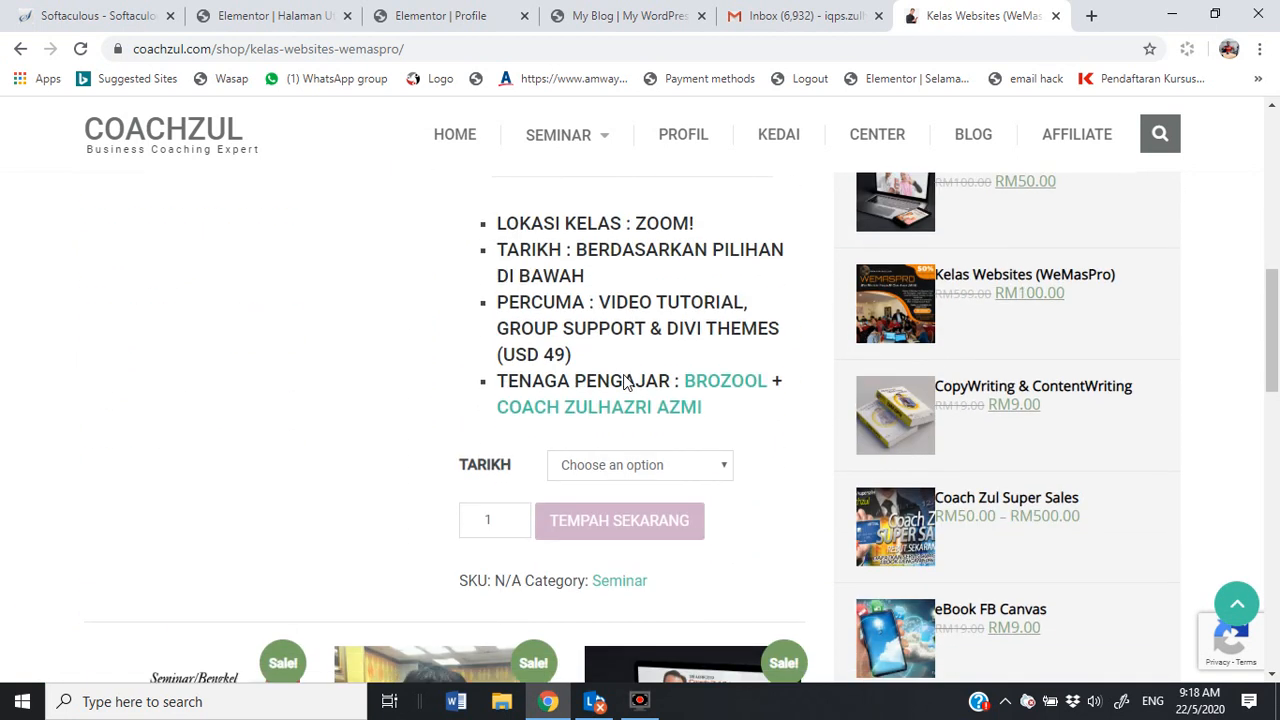
scroll(590, 388, down, 1)
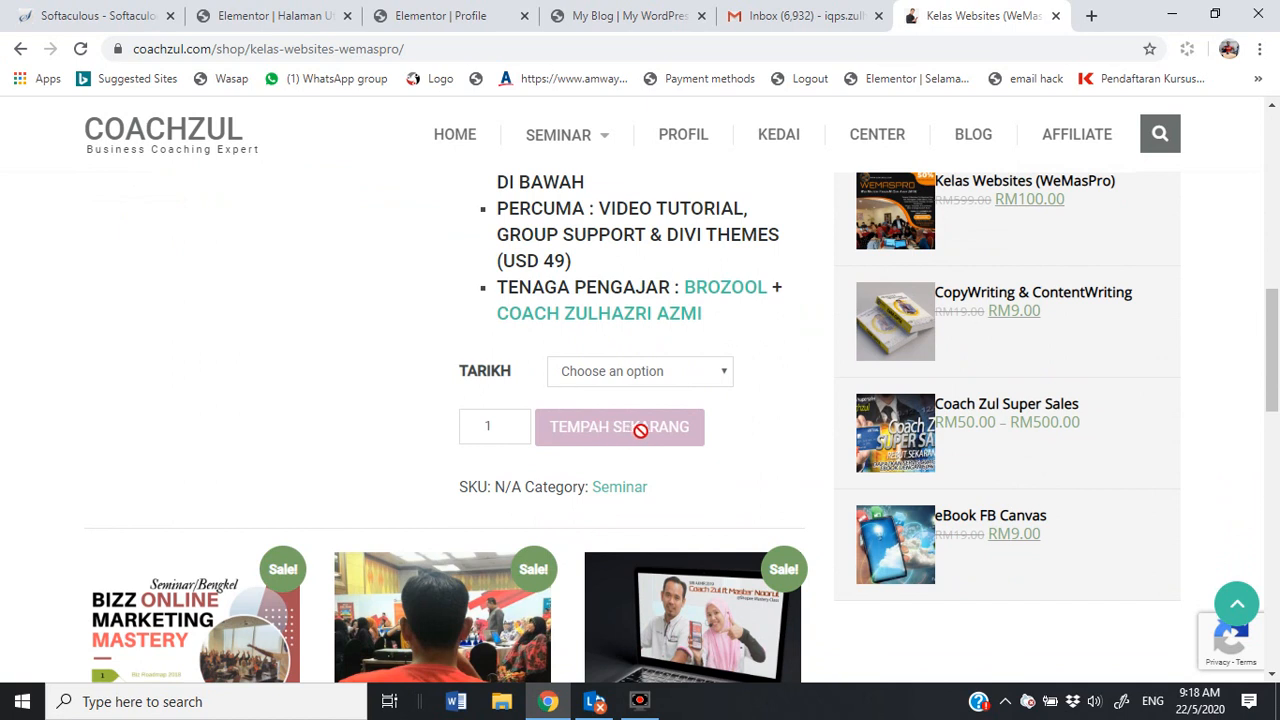
scroll(419, 388, up, 6)
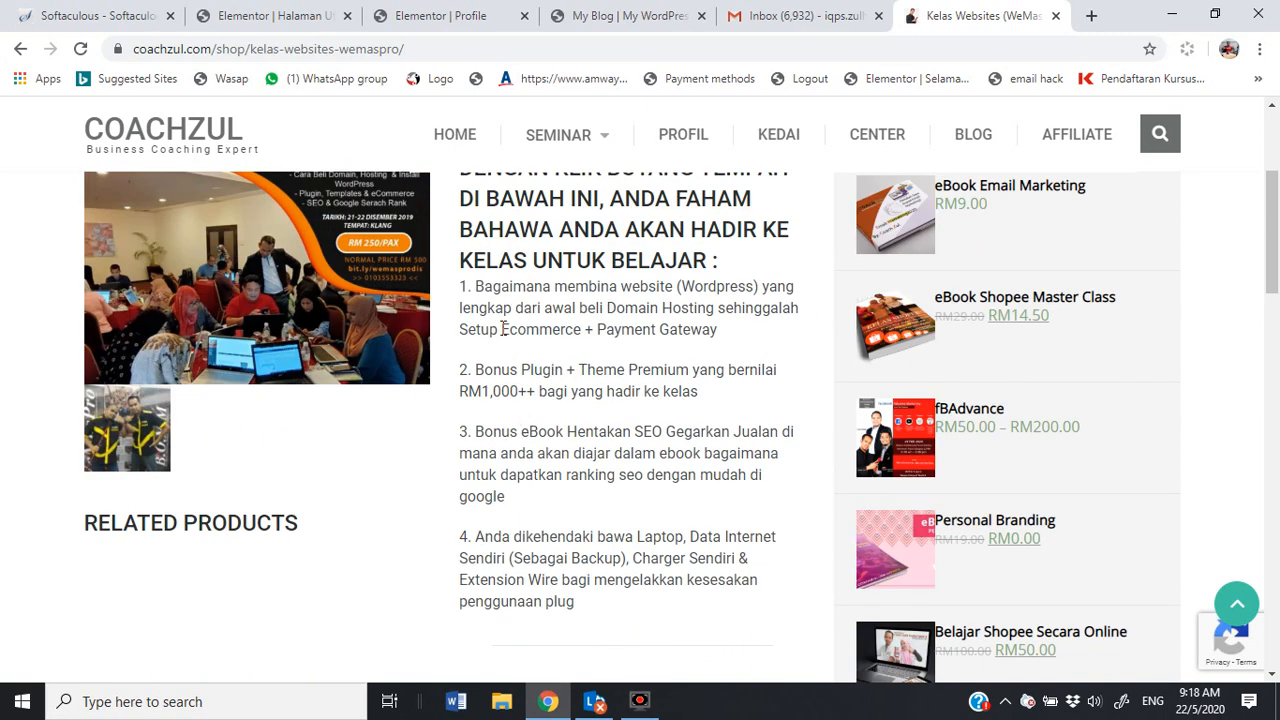
drag(477, 290, 736, 340)
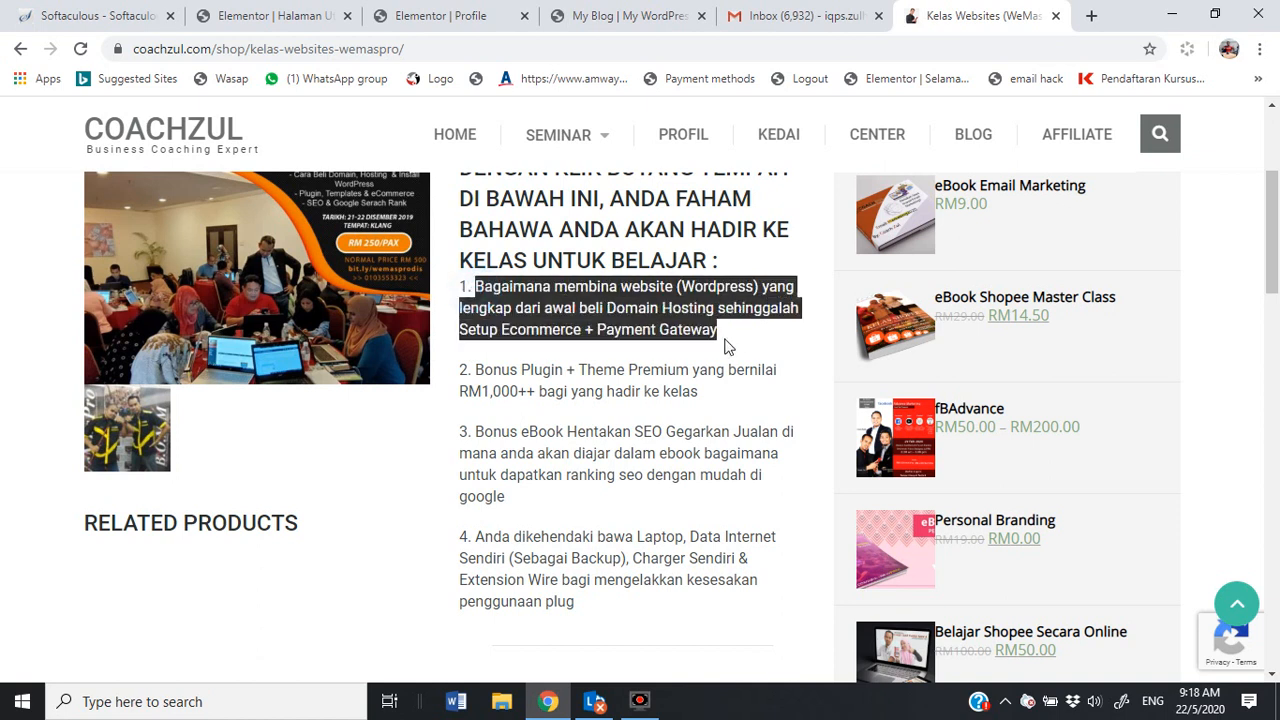
click(732, 336)
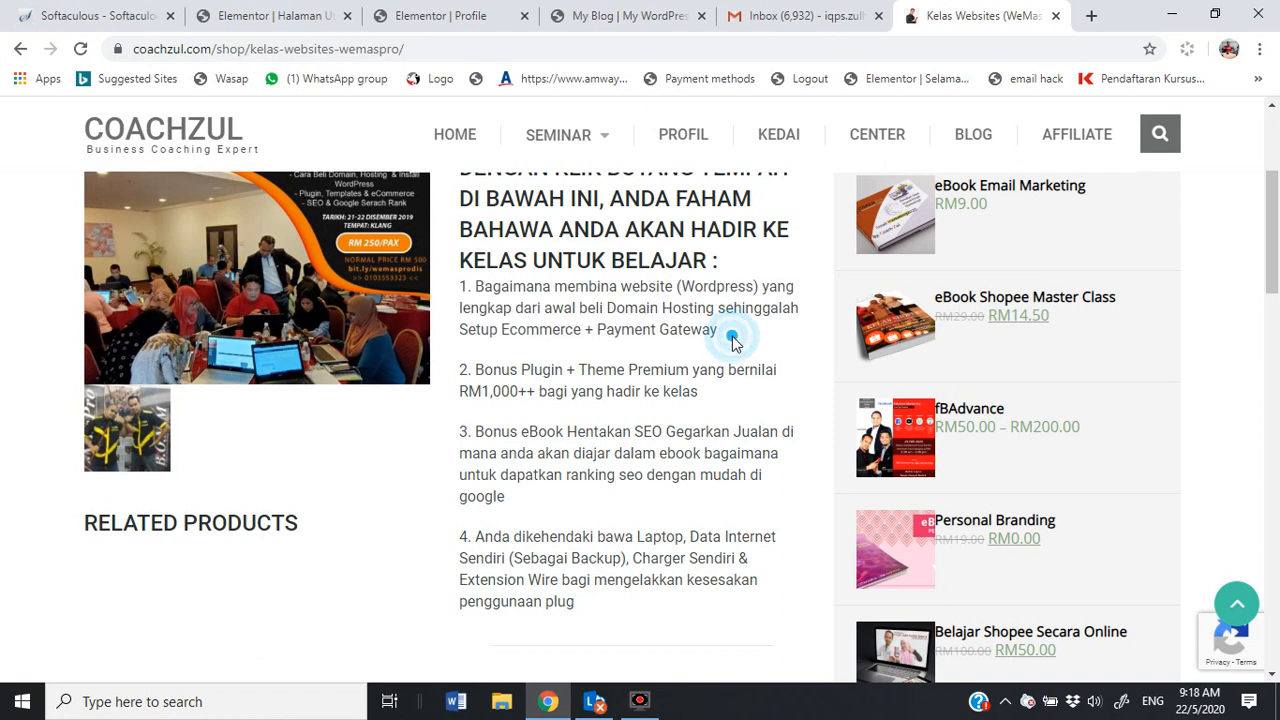
scroll(732, 320, down, 1)
drag(732, 315, 474, 276)
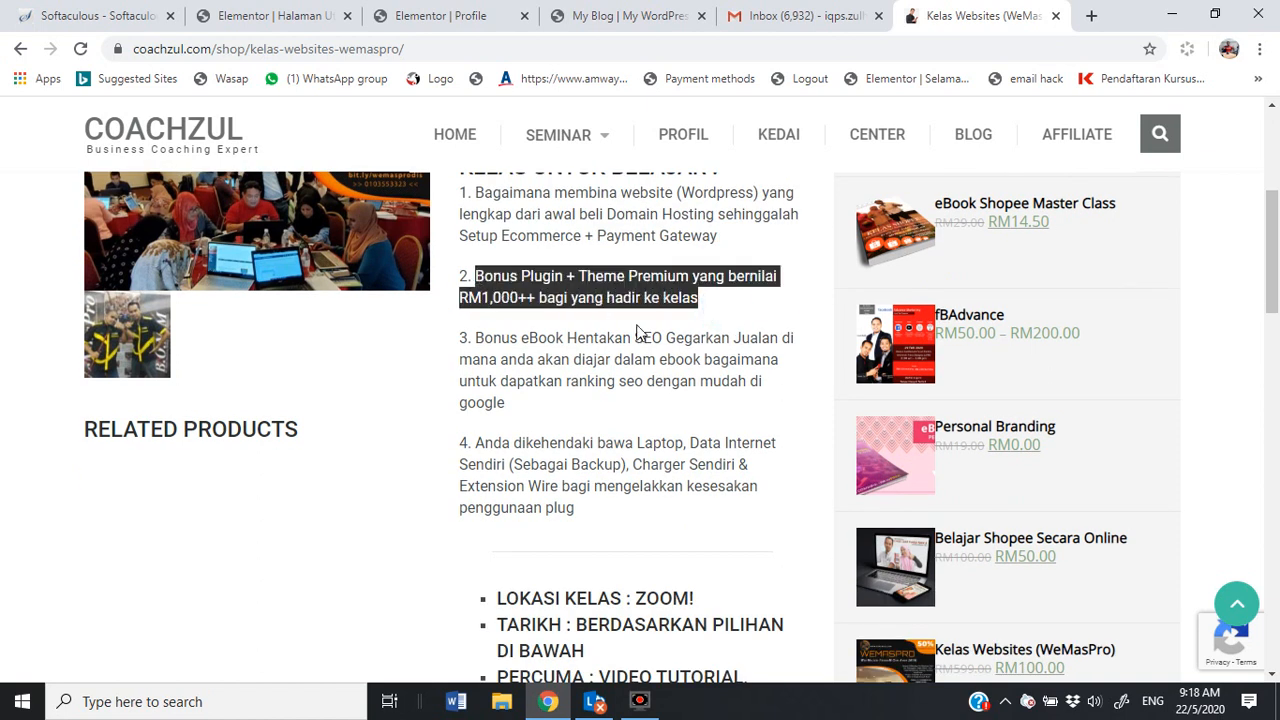
click(709, 363)
drag(549, 403, 485, 341)
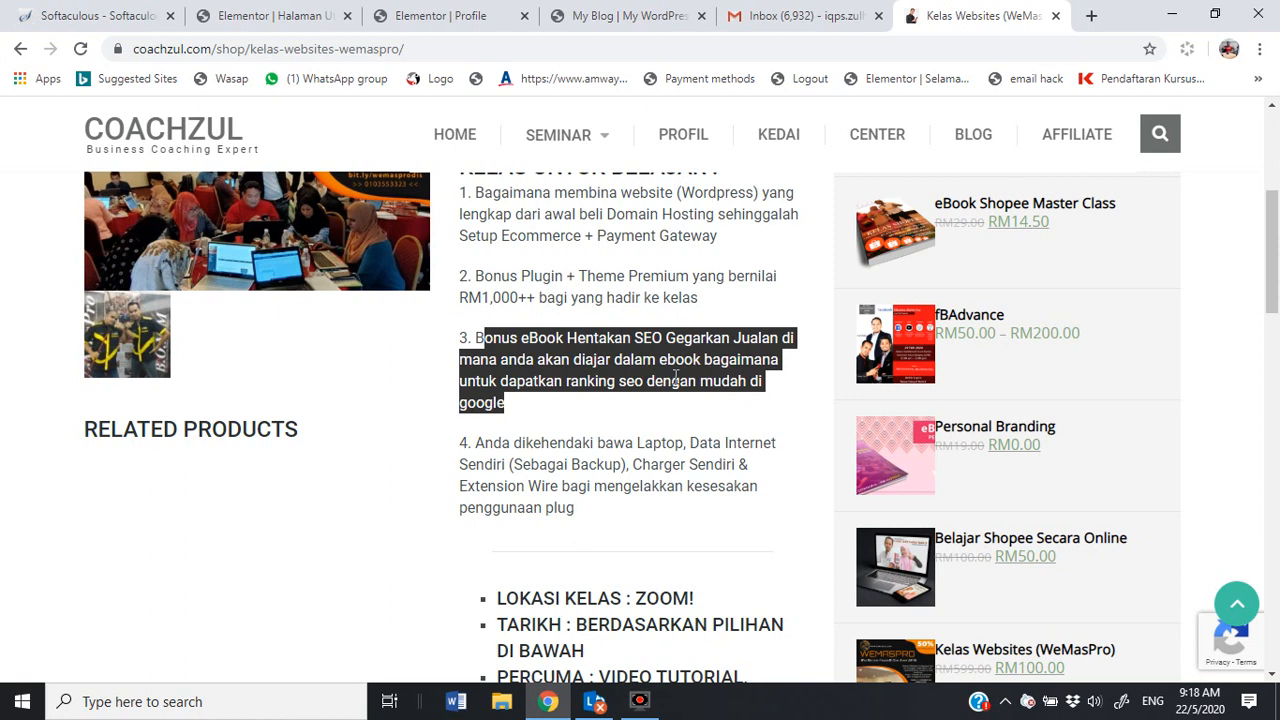
scroll(663, 403, down, 1)
drag(605, 360, 667, 352)
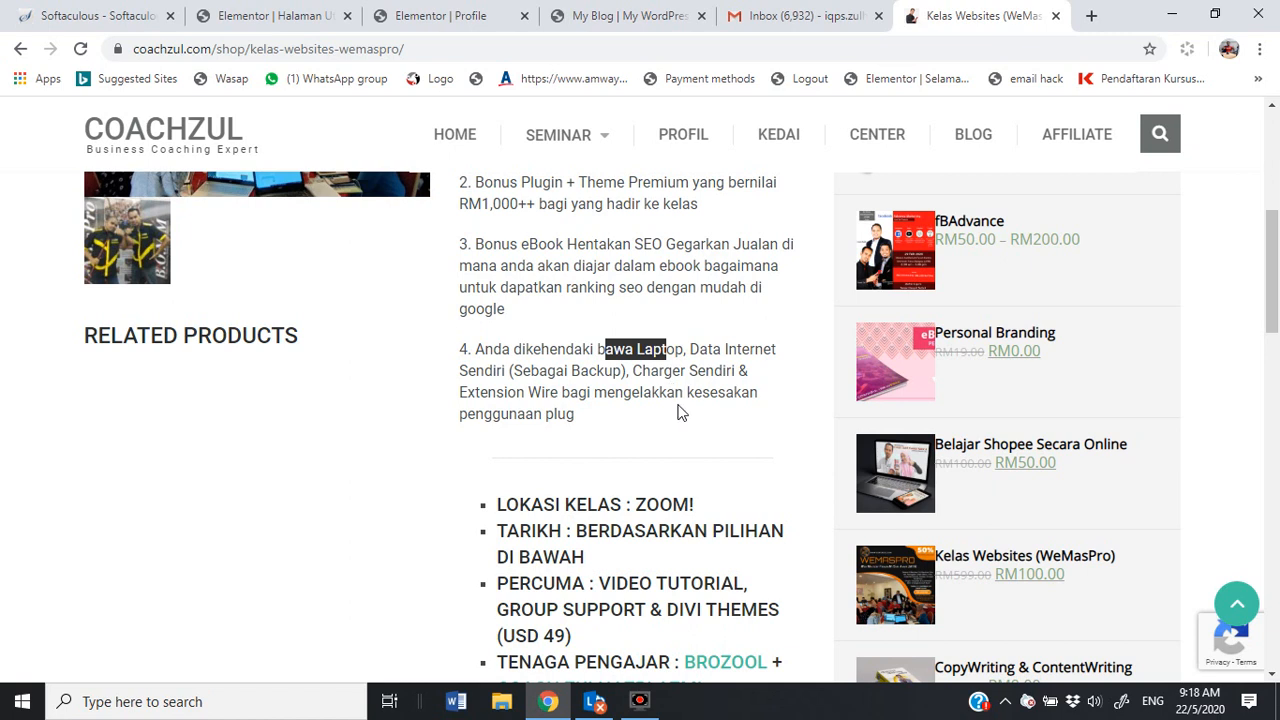
drag(677, 408, 539, 371)
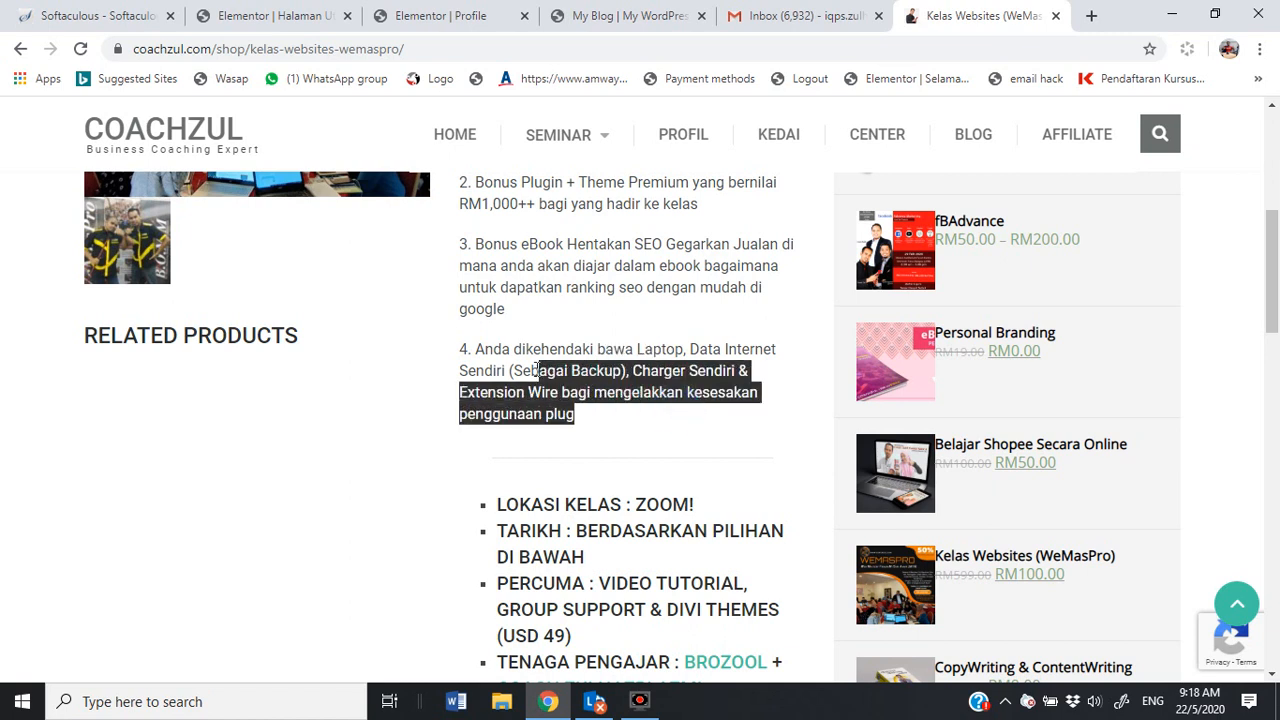
click(605, 418)
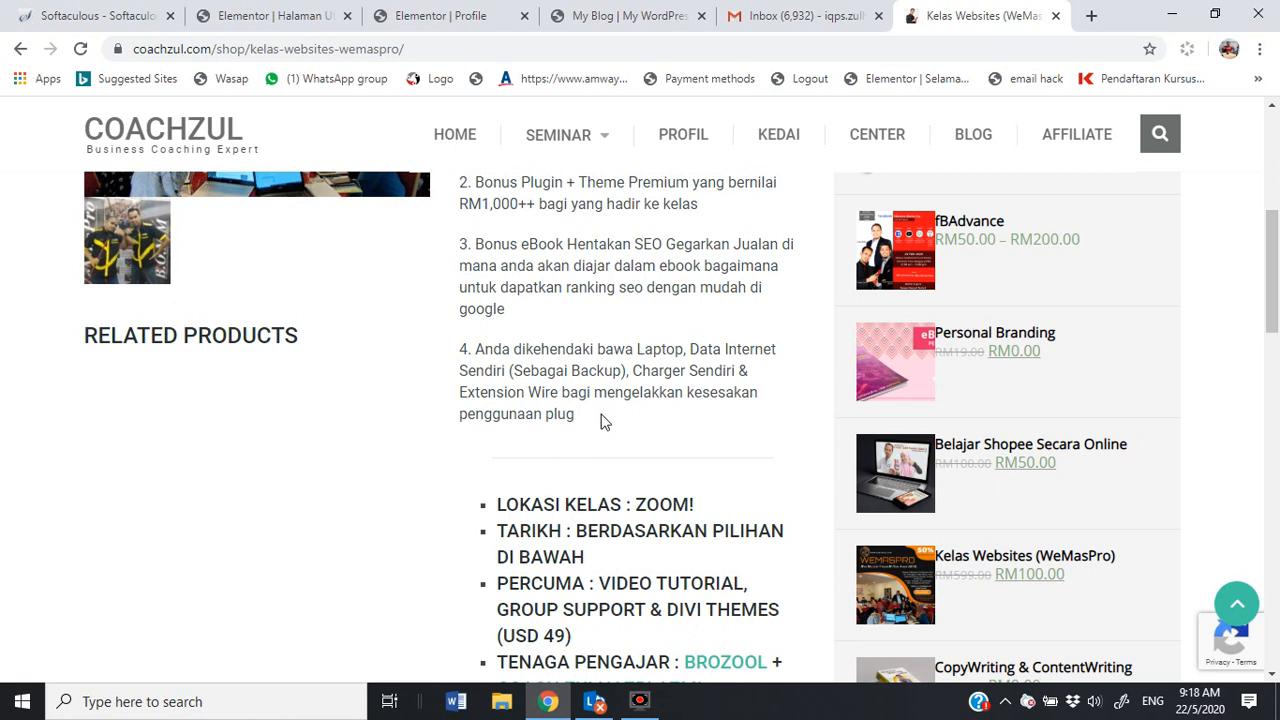
scroll(605, 420, down, 2)
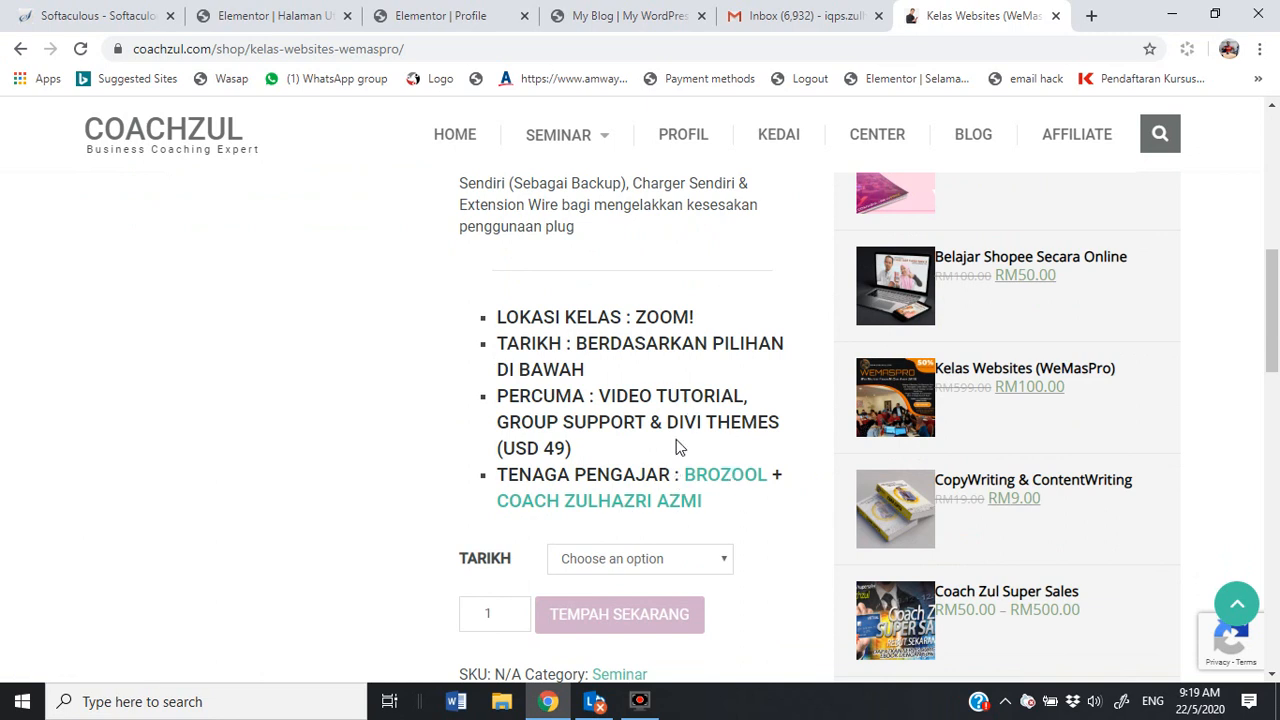
drag(646, 422, 501, 425)
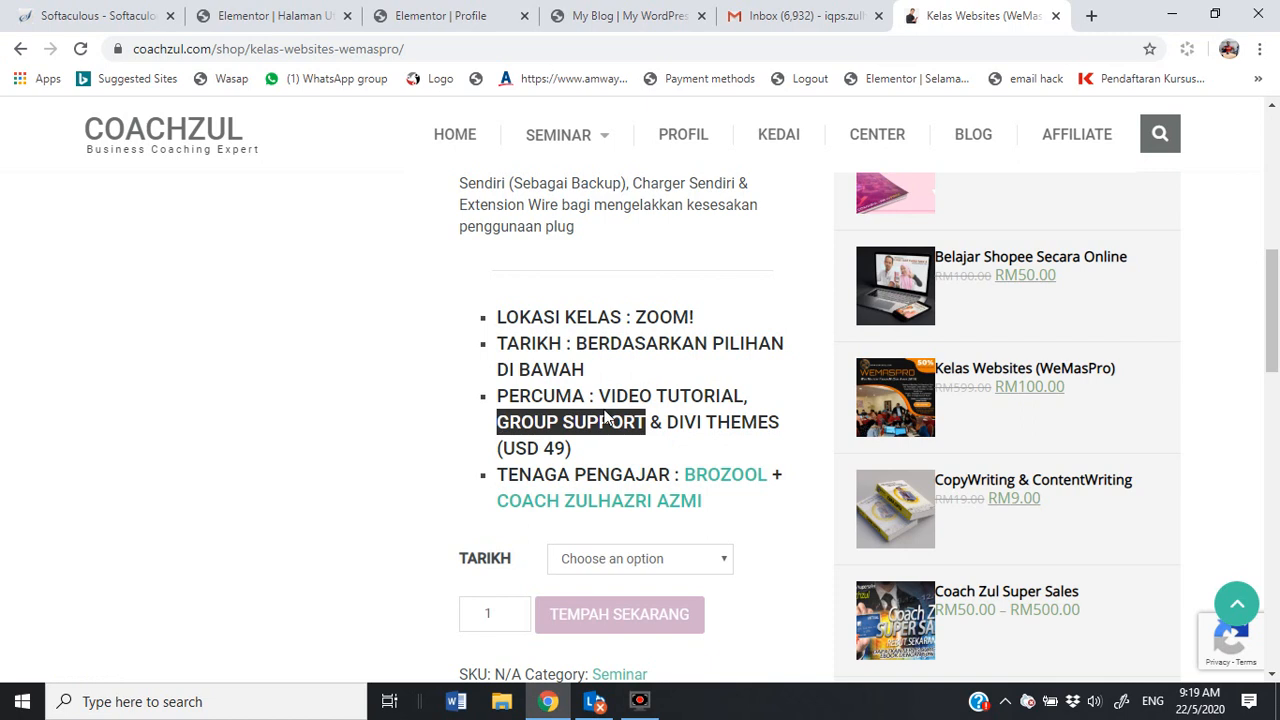
drag(599, 396, 752, 400)
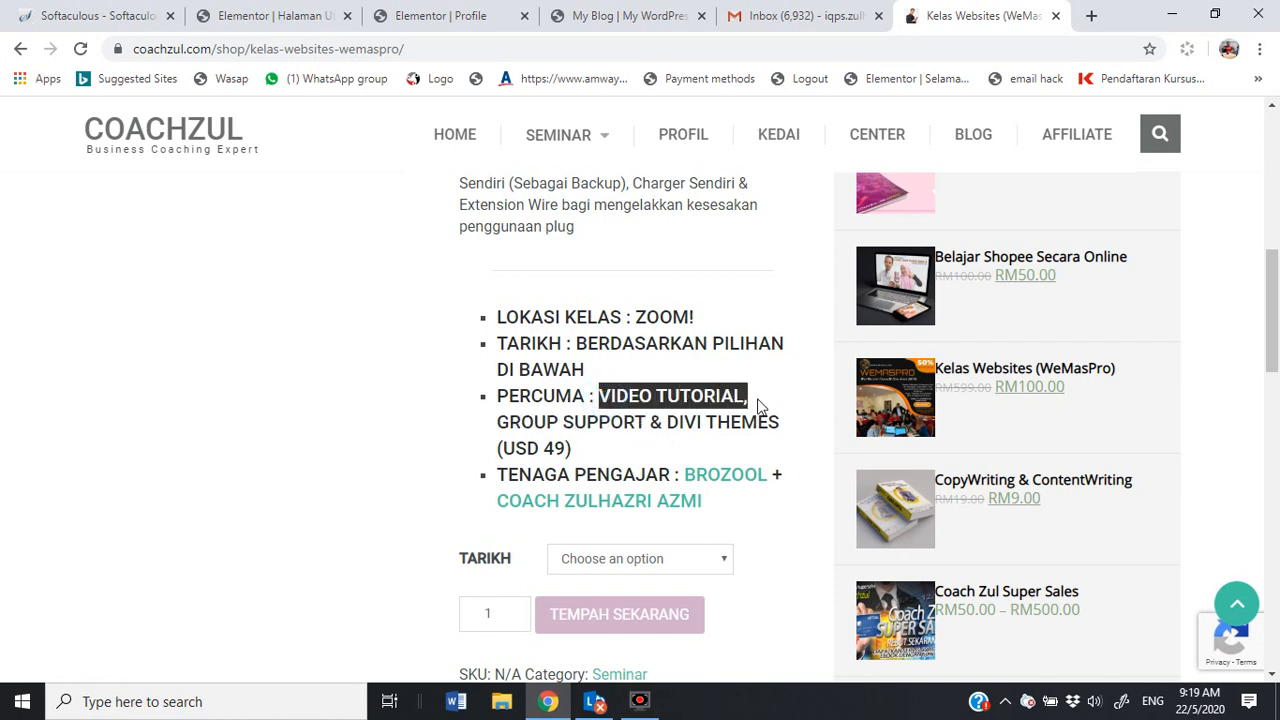
drag(711, 453, 704, 421)
click(704, 421)
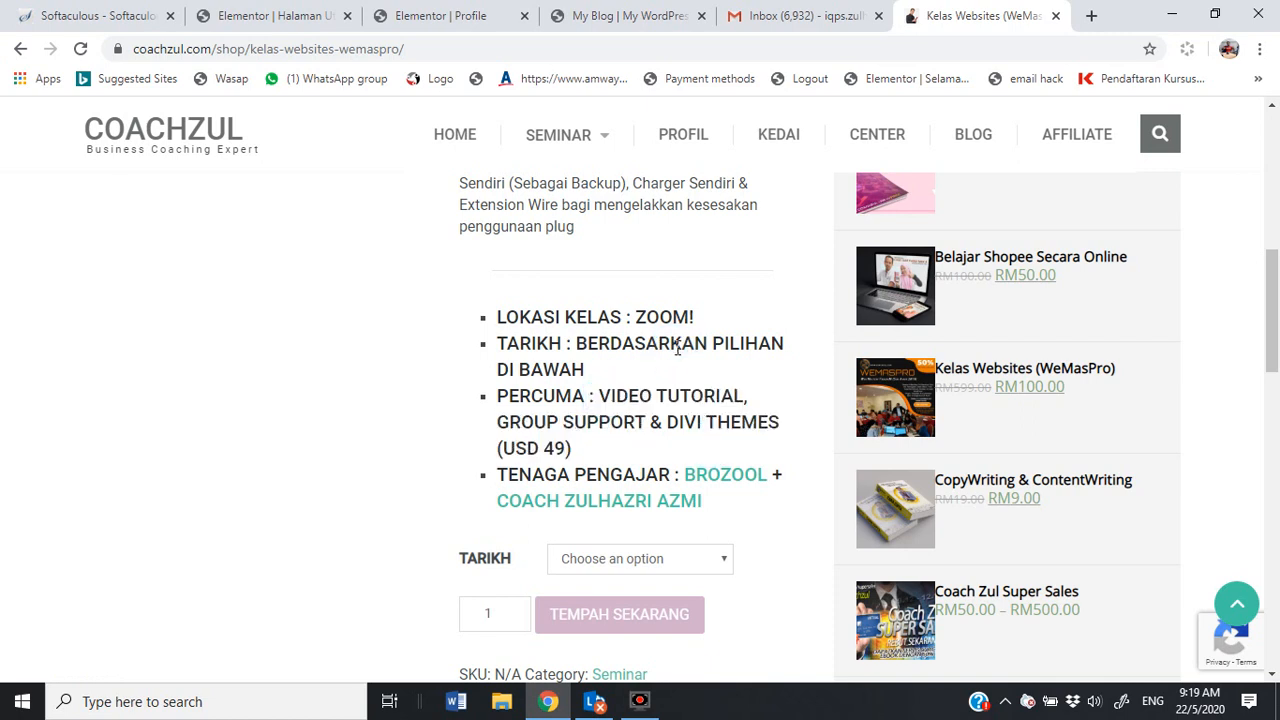